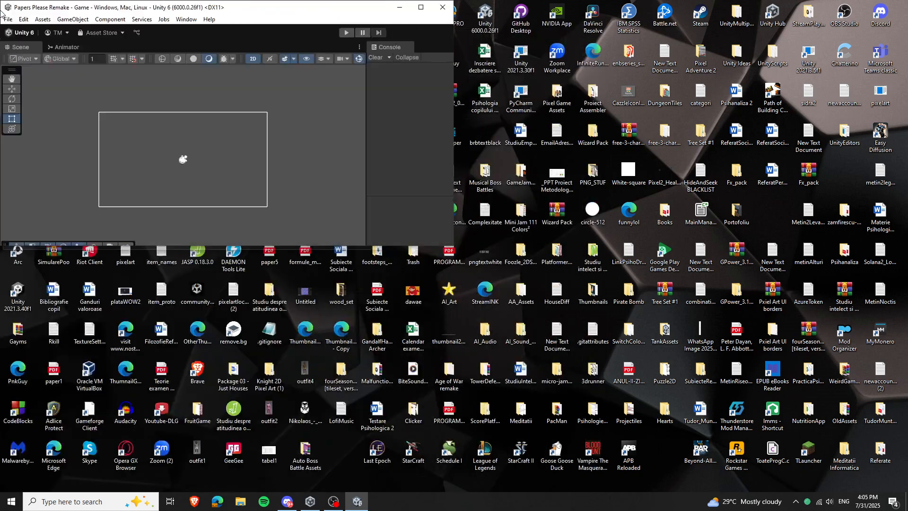
Step: Open the Auto Boss Battle Assets folder from the desktop and make the Unity window taller alongside it
{"action": "double_click", "coordinate": [316, 453]}
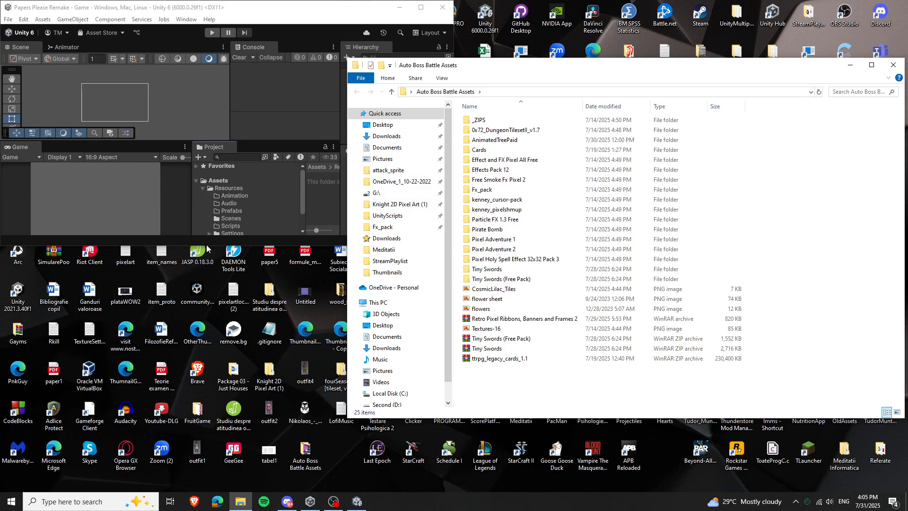
{"action": "key", "text": "alt+Tab"}
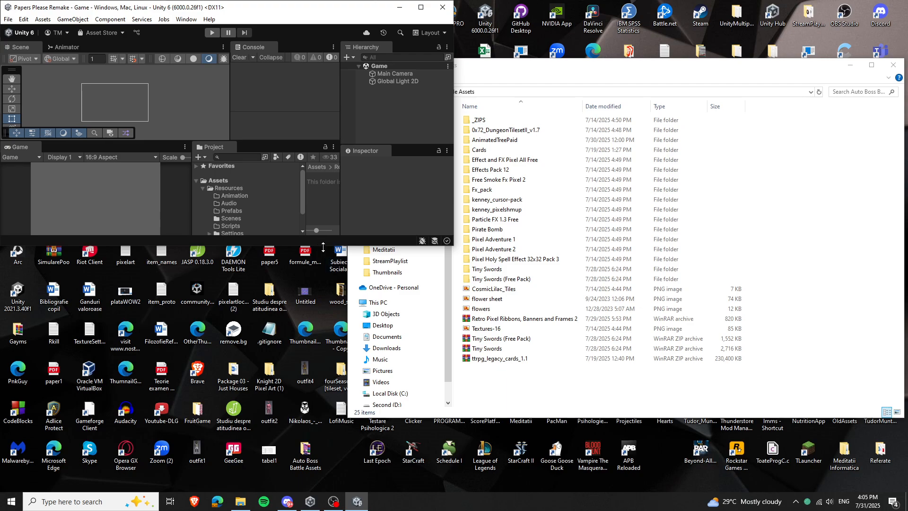
{"action": "left_click_drag", "start_coordinate": [324, 245], "coordinate": [326, 331]}
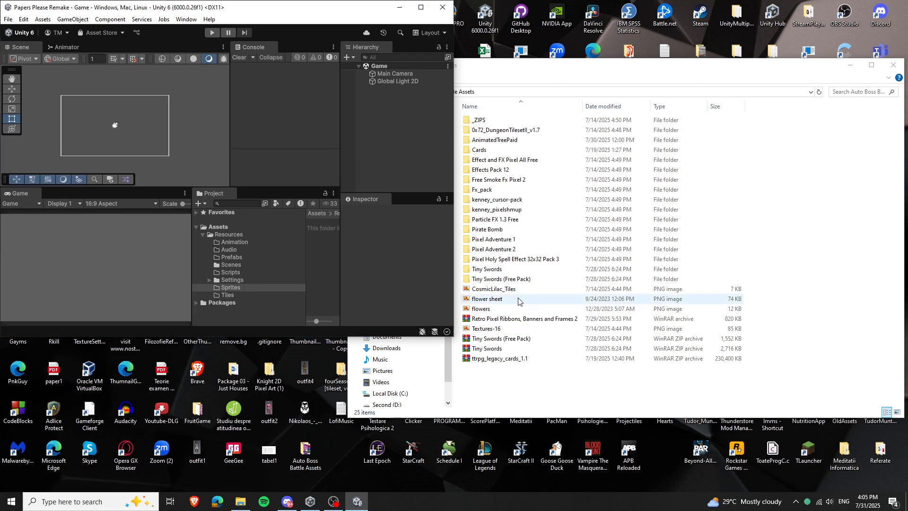
Step: Open the Ground folder within Tiny Swords, Tiny Swords (Update 010), Terrain
{"action": "left_click", "coordinate": [487, 269]}
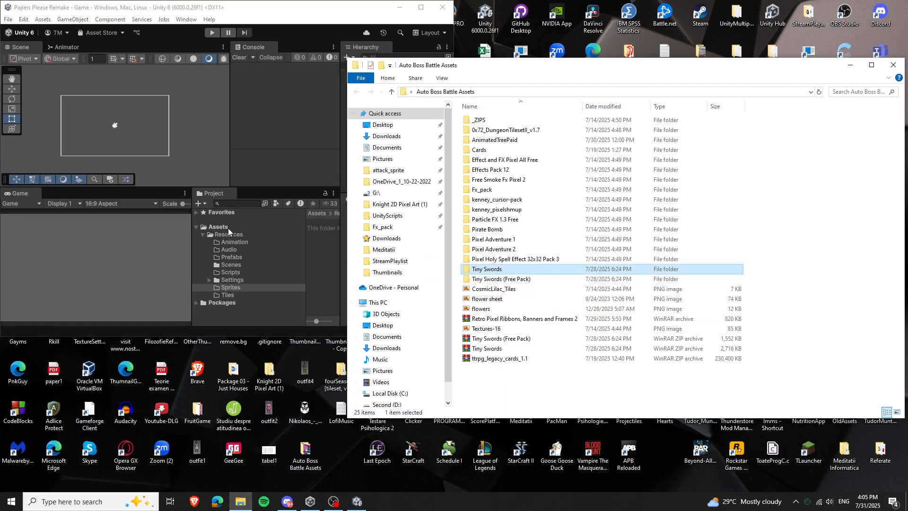
{"action": "double_click", "coordinate": [492, 273]}
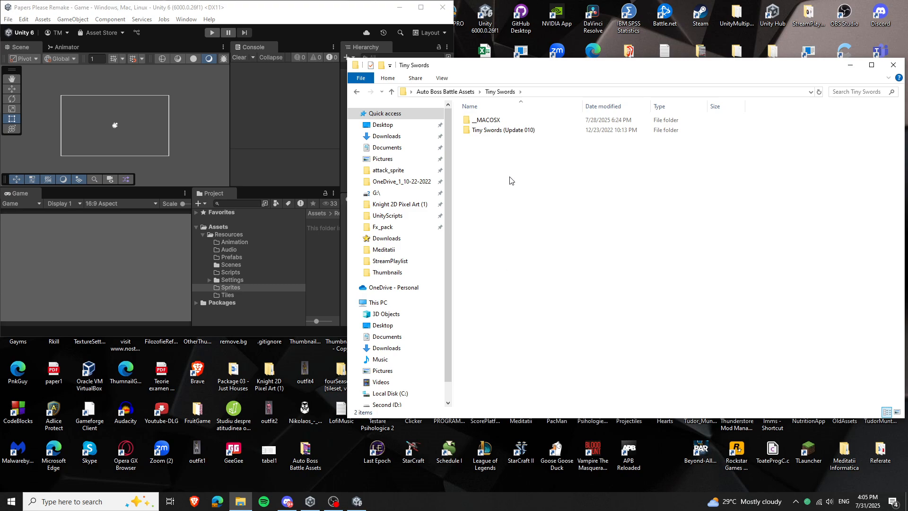
{"action": "double_click", "coordinate": [505, 131]}
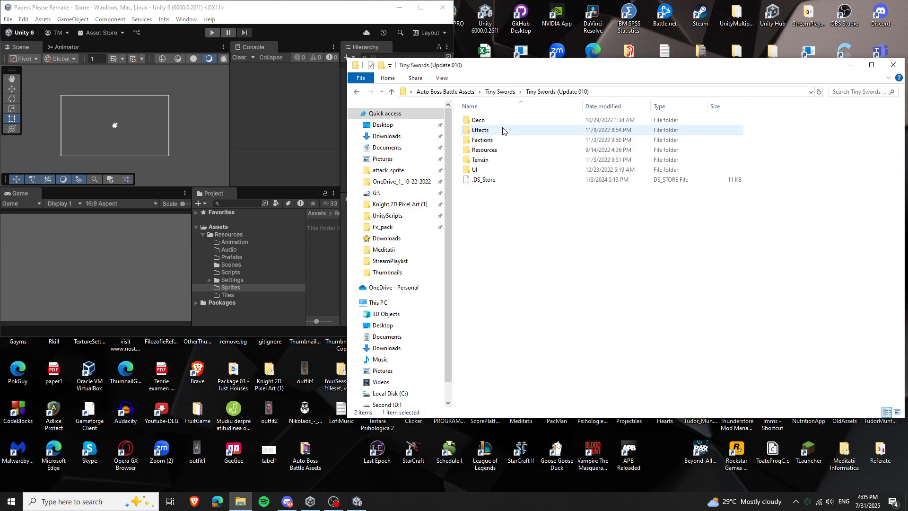
{"action": "double_click", "coordinate": [487, 160]}
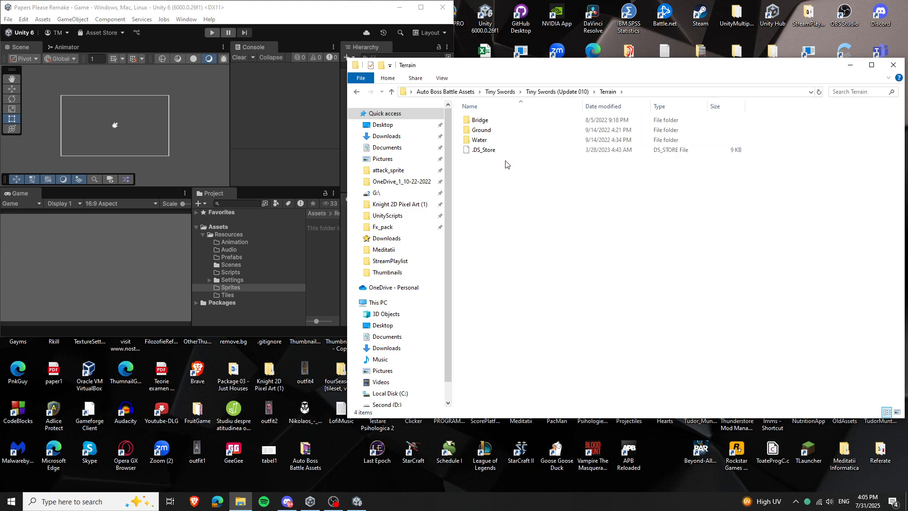
{"action": "double_click", "coordinate": [499, 134]}
Step: Import the Tilemap_Flat image into the Unity project's Sprites folder
{"action": "left_click", "coordinate": [660, 148]}
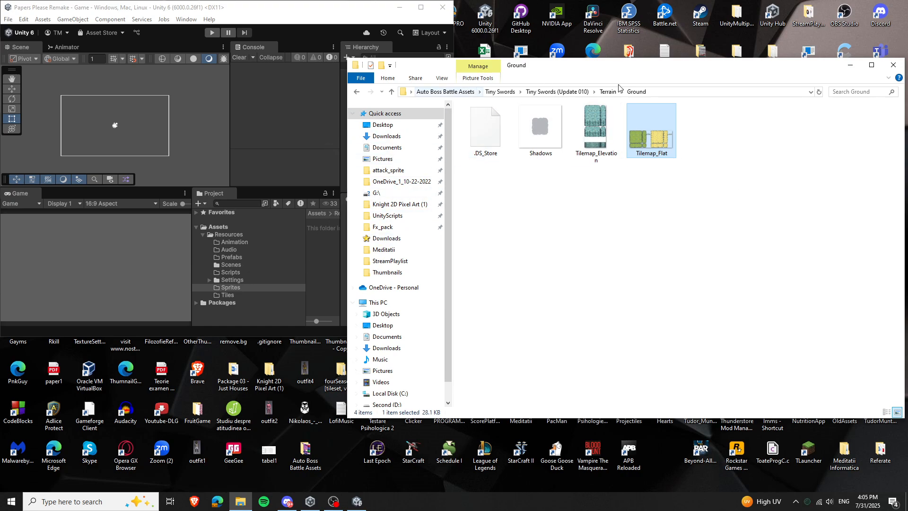
{"action": "left_click_drag", "start_coordinate": [593, 69], "coordinate": [681, 73]}
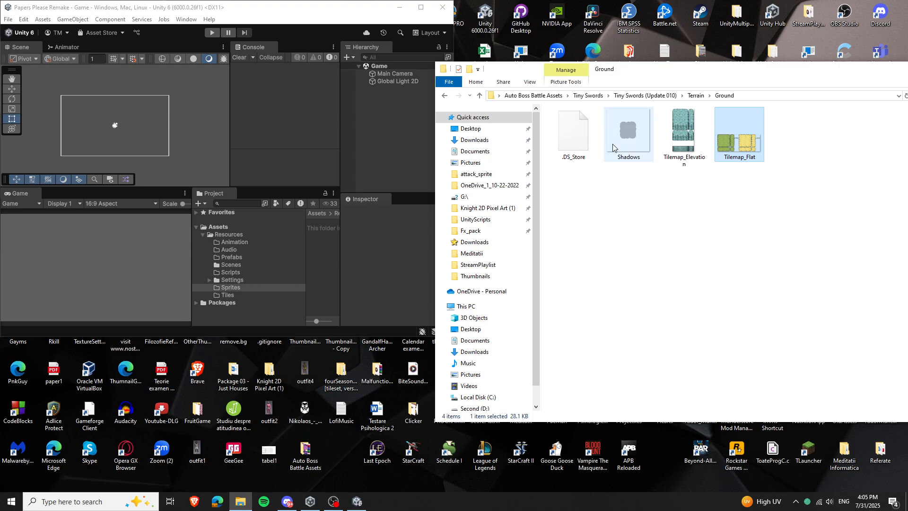
{"action": "left_click_drag", "start_coordinate": [749, 144], "coordinate": [323, 250]}
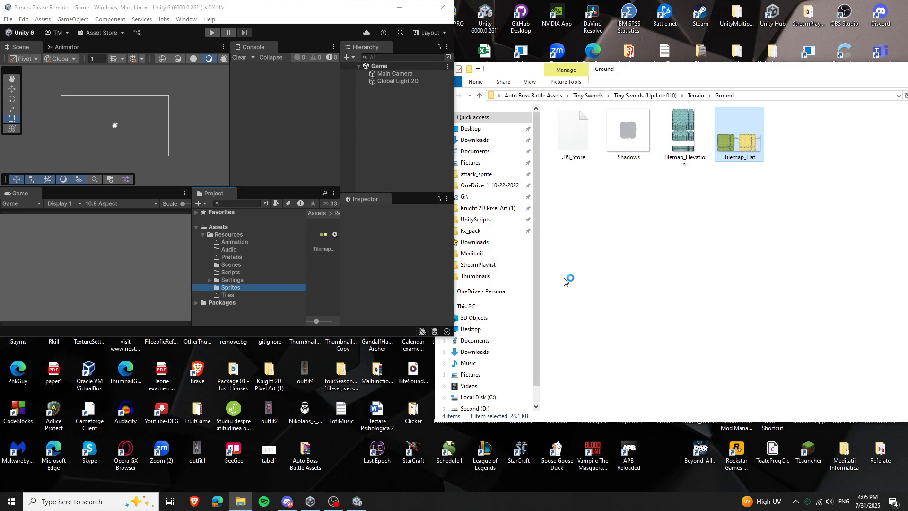
Step: Return to the Auto Boss Battle Assets folder and import the 0x72_DungeonTilesetII_v1.7 folder into the project's Sprites folder
{"action": "left_click_drag", "start_coordinate": [661, 70], "coordinate": [683, 67]}
{"action": "left_click", "coordinate": [555, 95]}
{"action": "left_click", "coordinate": [615, 141]}
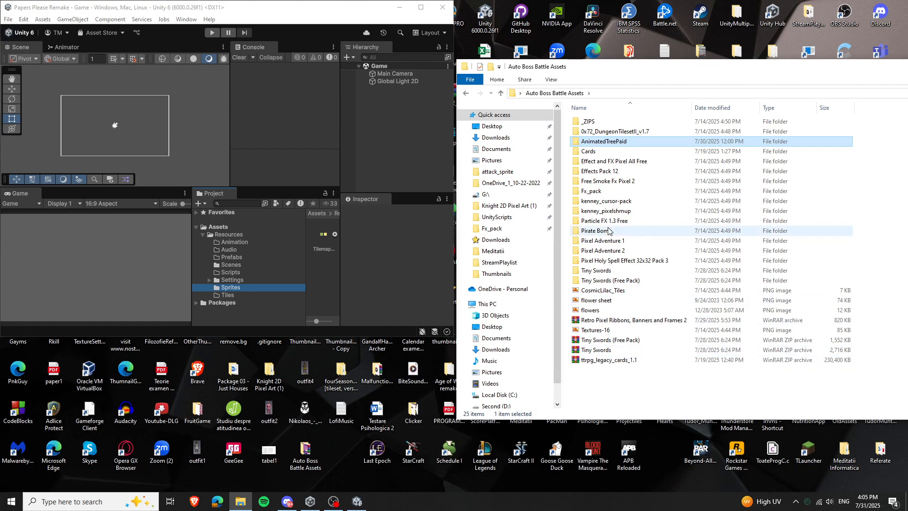
{"action": "left_click", "coordinate": [616, 132]}
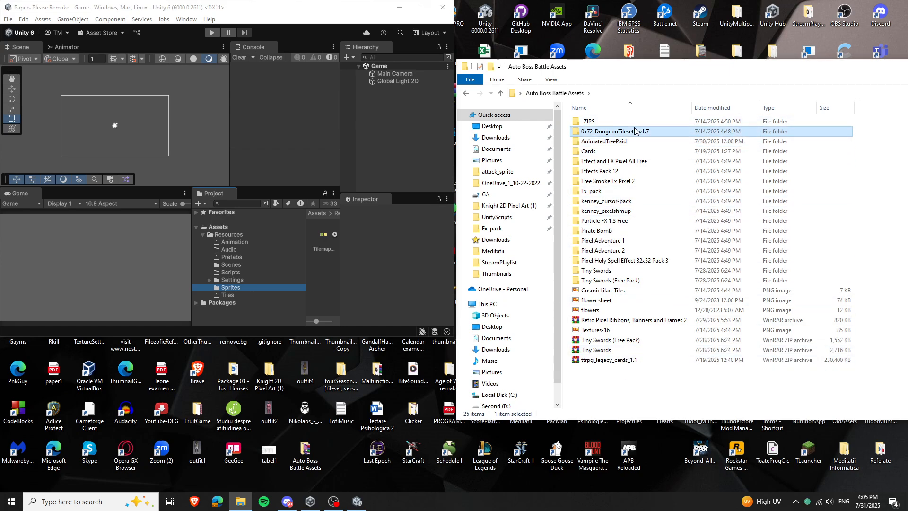
{"action": "left_click_drag", "start_coordinate": [617, 132], "coordinate": [325, 272]}
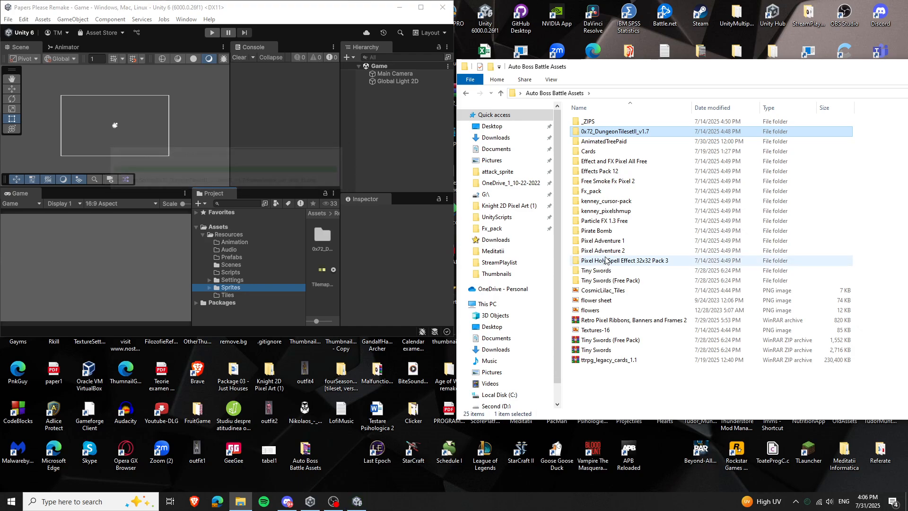
Step: Import the Pirate Bomb folder into the project's Sprites folder
{"action": "left_click", "coordinate": [603, 241]}
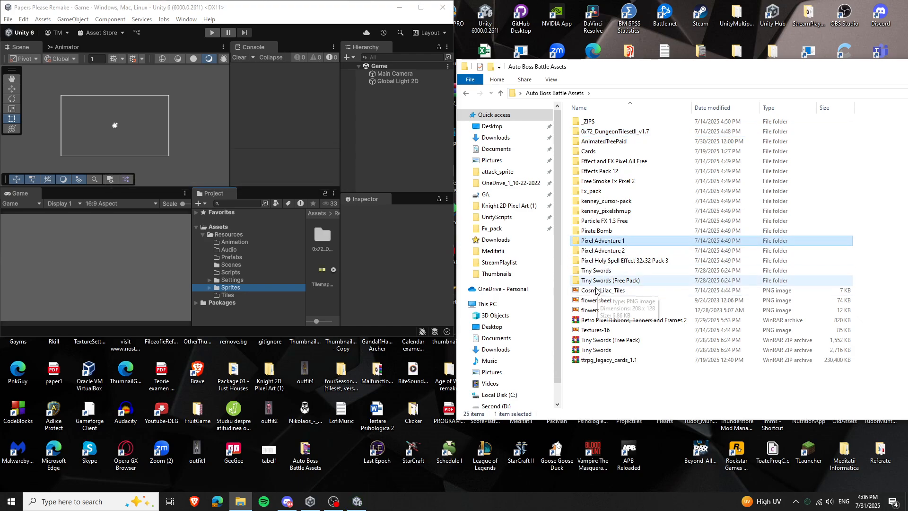
{"action": "left_click", "coordinate": [604, 233]}
{"action": "left_click", "coordinate": [618, 249], "text": "shift"}
{"action": "left_click", "coordinate": [597, 228]}
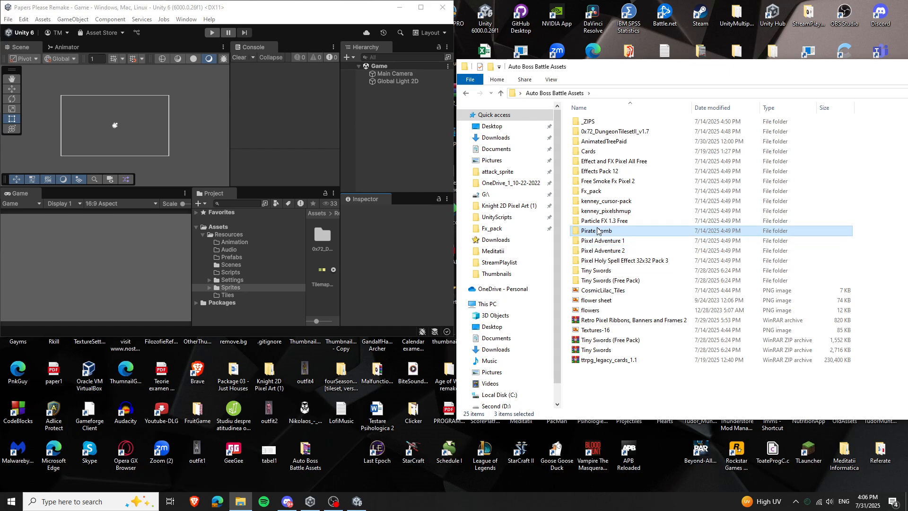
{"action": "left_click_drag", "start_coordinate": [599, 232], "coordinate": [333, 304]}
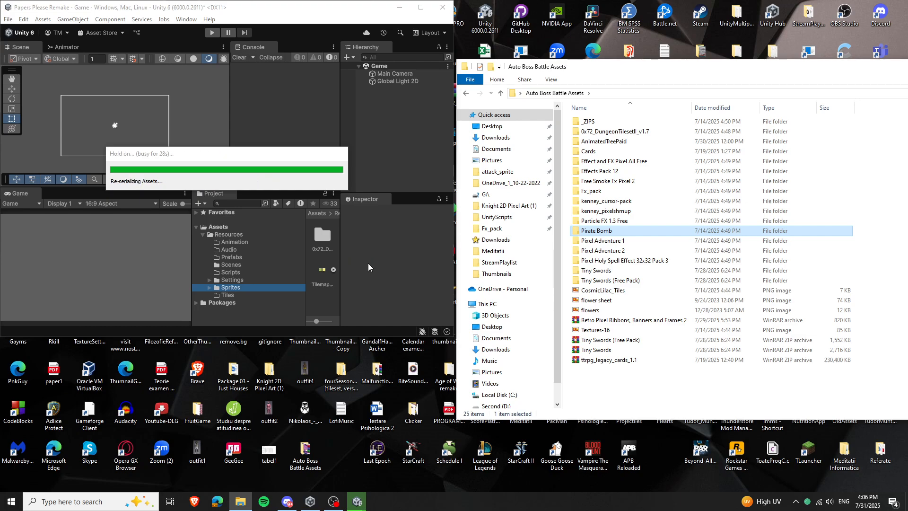
Step: Import the Pixel Adventure 1 and Pixel Adventure 2 folders into the project's Sprites folder
{"action": "left_click_drag", "start_coordinate": [628, 242], "coordinate": [321, 289]}
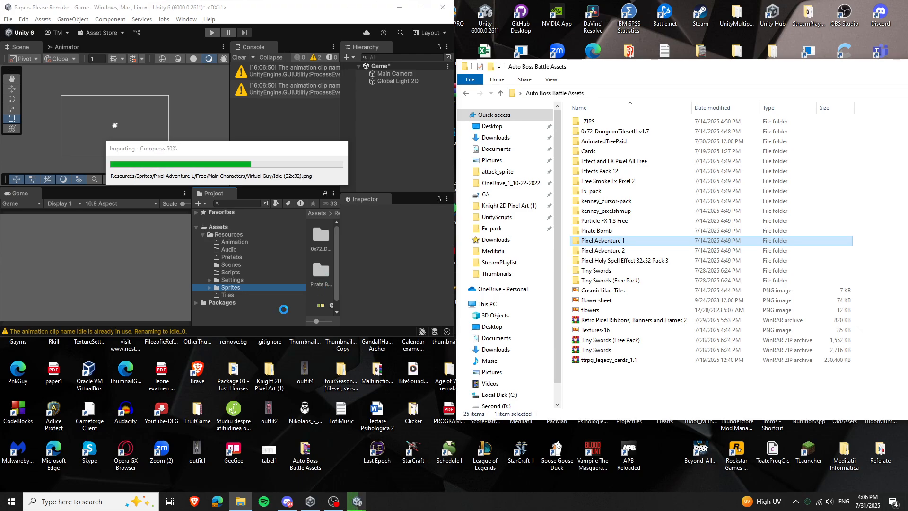
{"action": "left_click", "coordinate": [612, 254]}
{"action": "left_click_drag", "start_coordinate": [616, 254], "coordinate": [324, 263]}
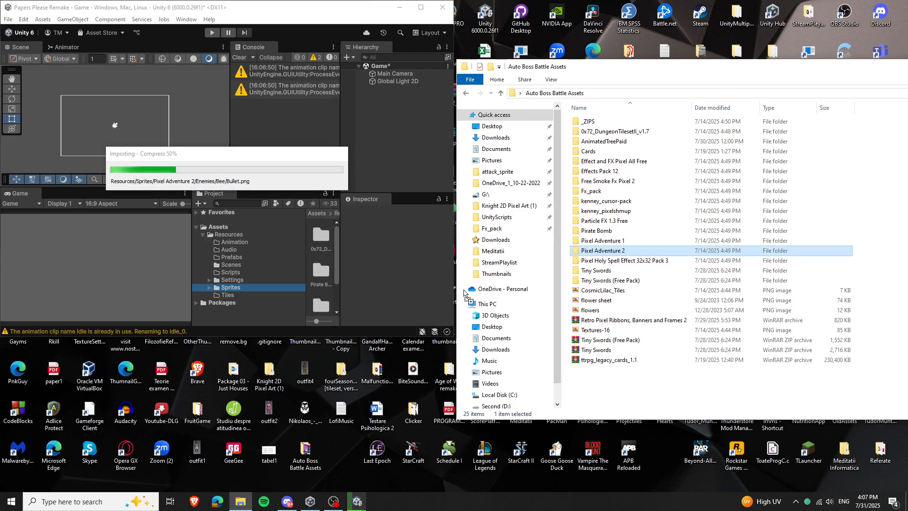
Step: Import the flower sheet and flowers images into the Sprites folder, then put the file window away and maximize Unity
{"action": "left_click", "coordinate": [599, 311]}
{"action": "left_click", "coordinate": [610, 302], "text": "ctrl"}
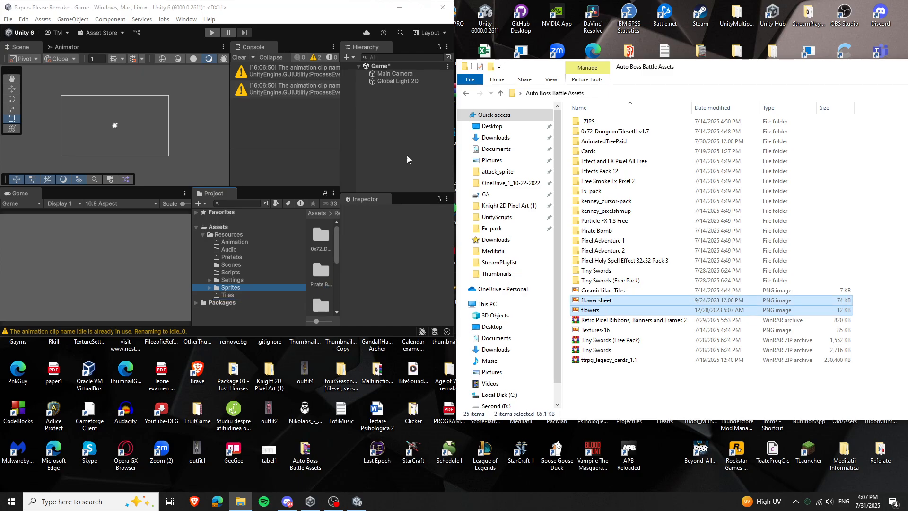
{"action": "left_click_drag", "start_coordinate": [836, 72], "coordinate": [601, 59]}
{"action": "left_click", "coordinate": [772, 53]}
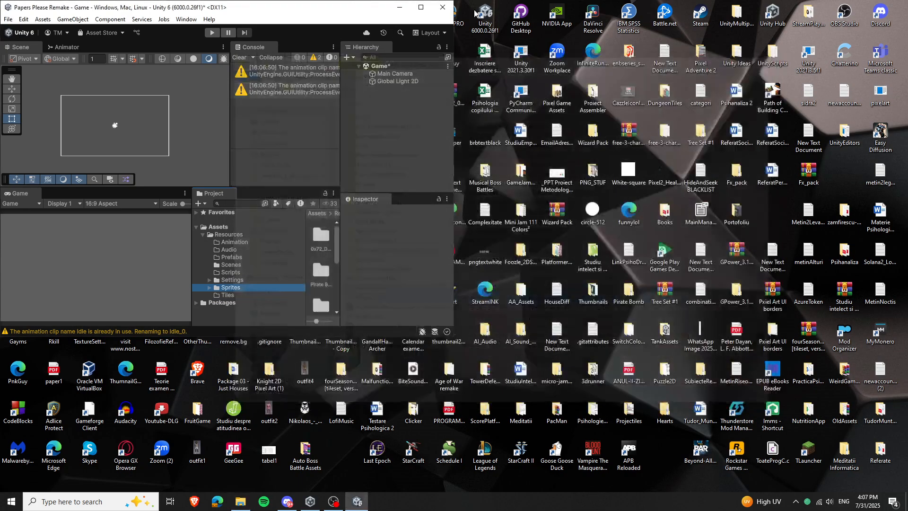
{"action": "left_click", "coordinate": [420, 8]}
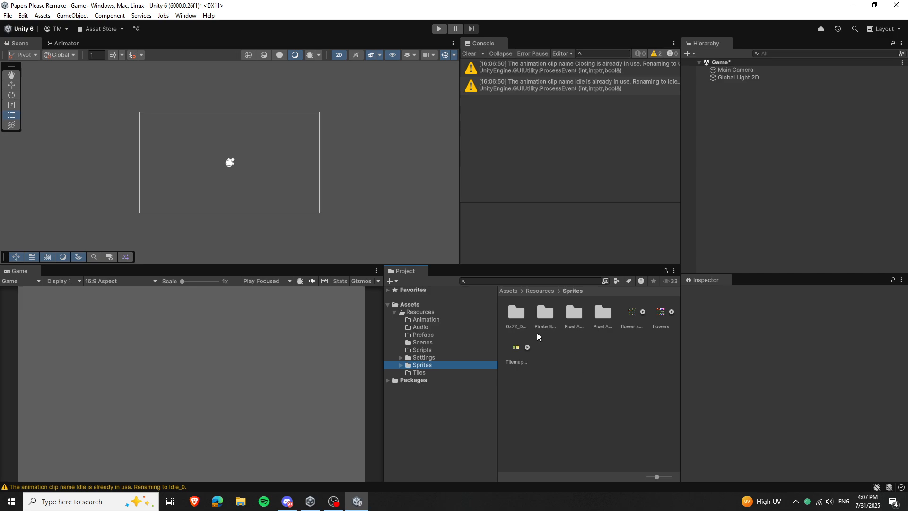
{"action": "left_click", "coordinate": [520, 346]}
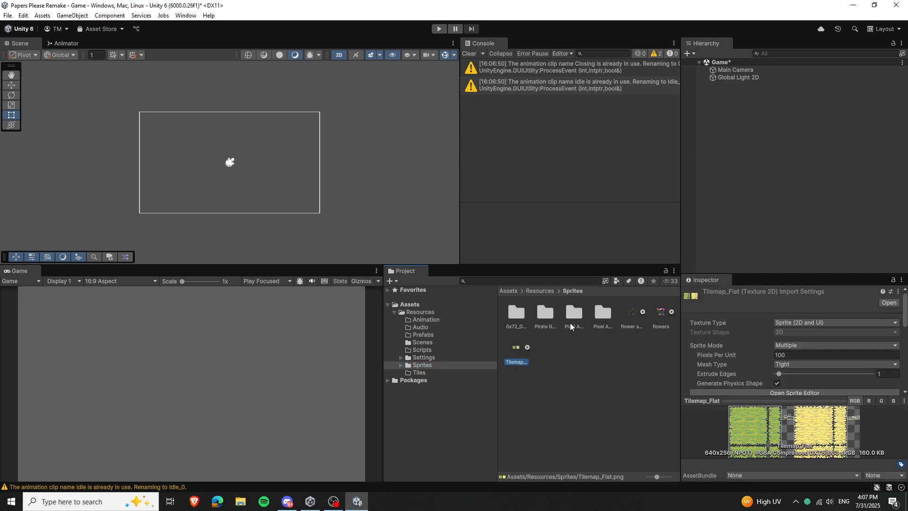
{"action": "left_click", "coordinate": [527, 347]}
{"action": "left_click", "coordinate": [527, 348]}
Step: Add a rectangular tilemap with its grid to the Game scene
{"action": "left_click", "coordinate": [694, 114]}
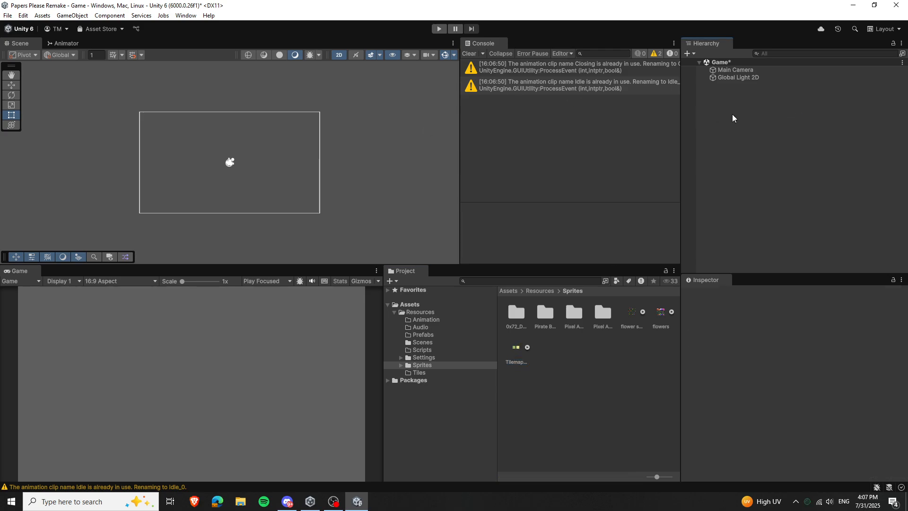
{"action": "right_click", "coordinate": [715, 128]}
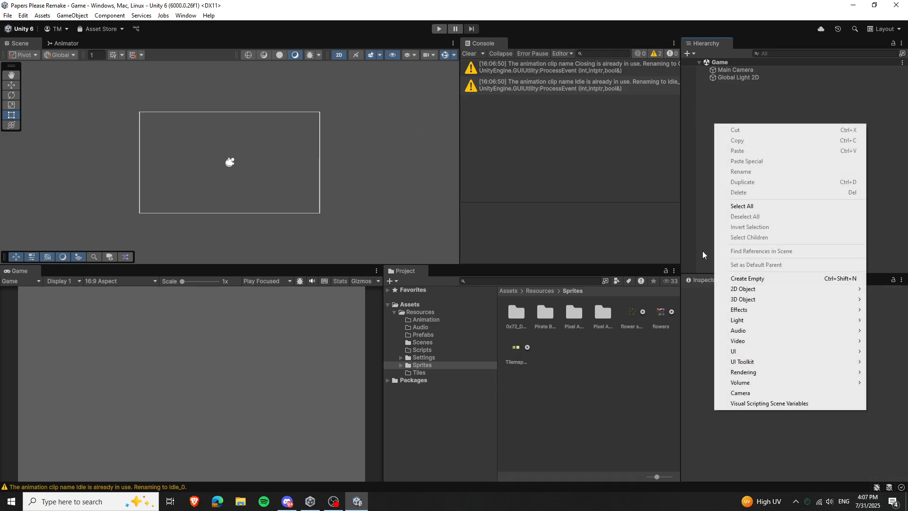
{"action": "mouse_move", "coordinate": [751, 292]}
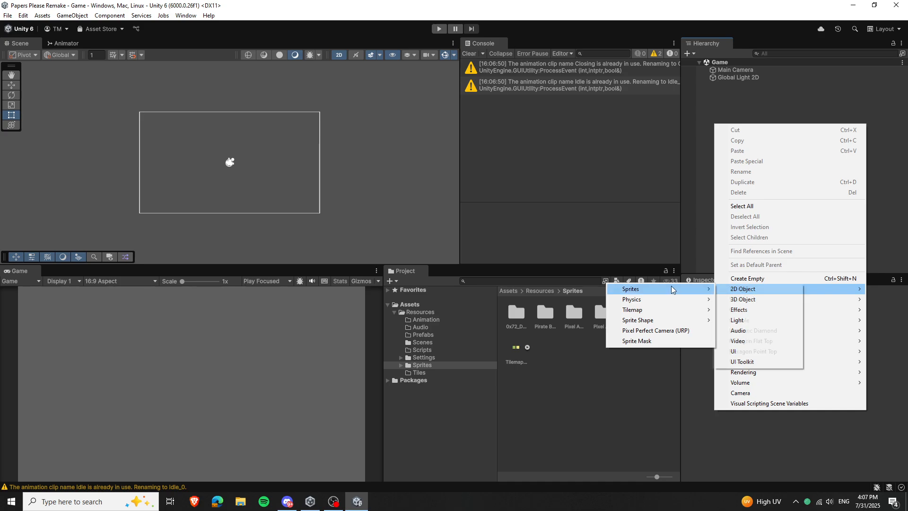
{"action": "mouse_move", "coordinate": [650, 310]}
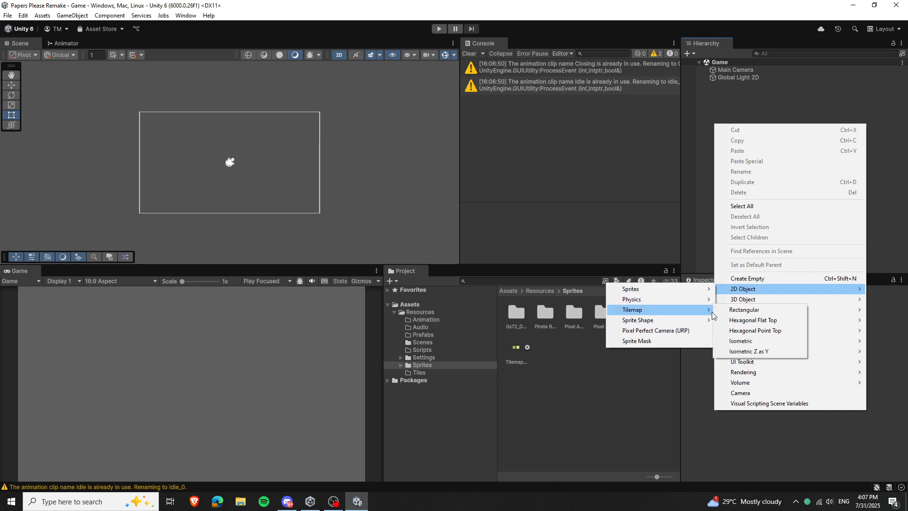
{"action": "left_click", "coordinate": [756, 310]}
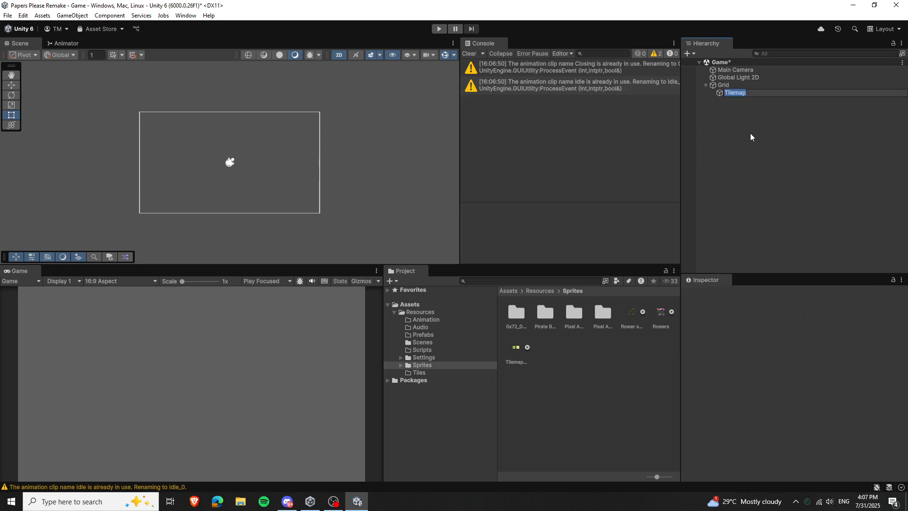
{"action": "left_click", "coordinate": [759, 85]}
Step: Rename the new tilemap object as Ground Tilemap and save the scene
{"action": "left_click", "coordinate": [738, 92]}
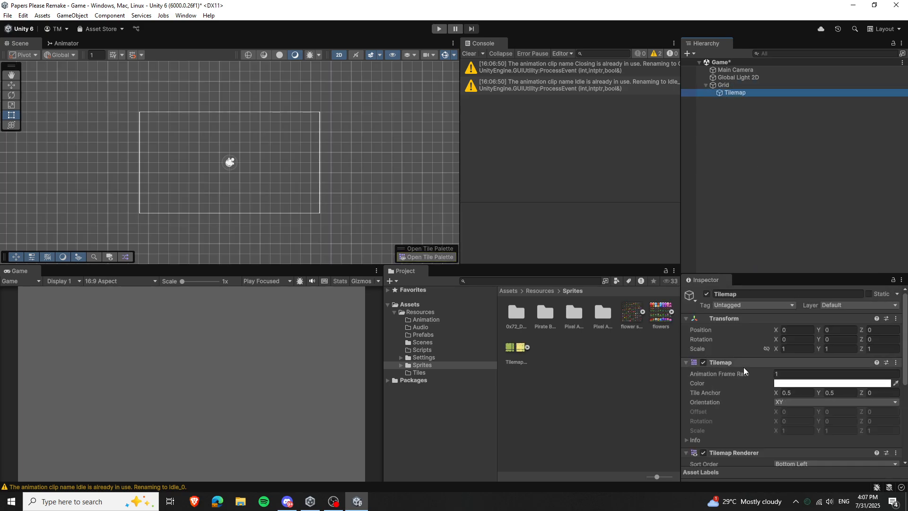
{"action": "scroll", "coordinate": [744, 367], "scroll_direction": "down", "scroll_amount": 3}
{"action": "scroll", "coordinate": [751, 334], "scroll_direction": "up", "scroll_amount": 3}
{"action": "left_click", "coordinate": [757, 294]}
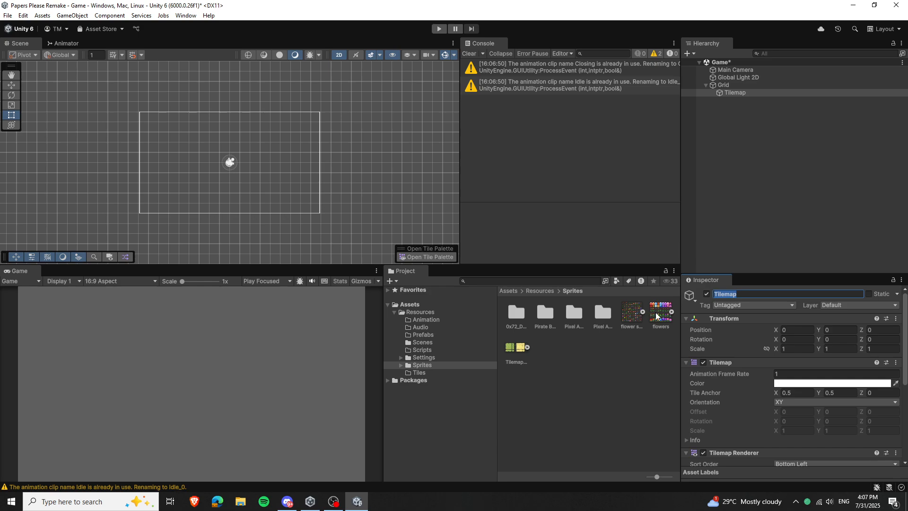
{"action": "type", "text": "Ground TRi"}
{"action": "key", "text": "BackSpace"}
{"action": "key", "text": "BackSpace"}
{"action": "type", "text": "ilemap"}
{"action": "key", "text": "Return"}
{"action": "key", "text": "ctrl+s"}
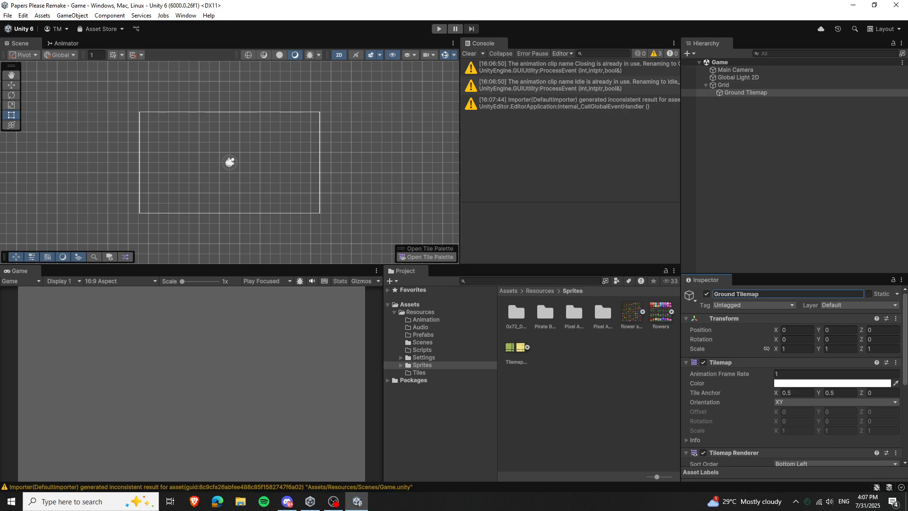
Step: Add a new sorting layer named Ground, starting from the Ground Tilemap's renderer settings
{"action": "scroll", "coordinate": [770, 413], "scroll_direction": "down", "scroll_amount": 5}
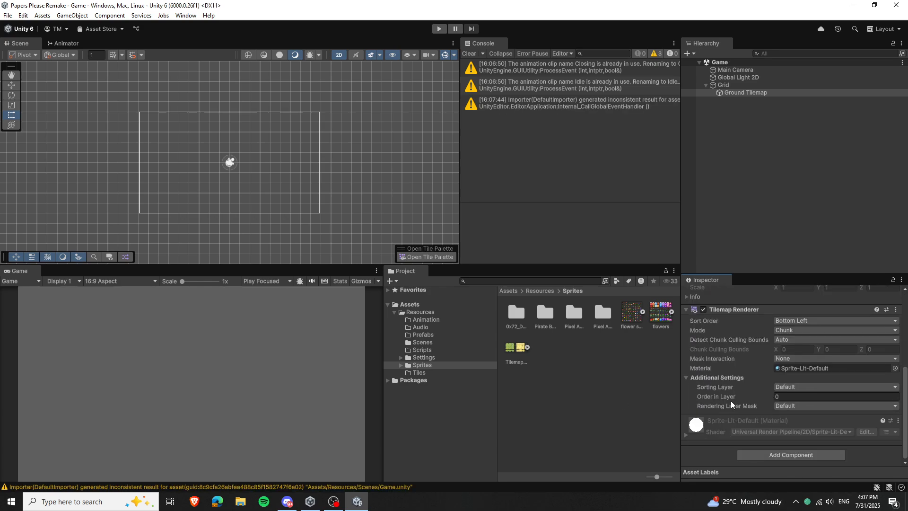
{"action": "left_click", "coordinate": [791, 386]}
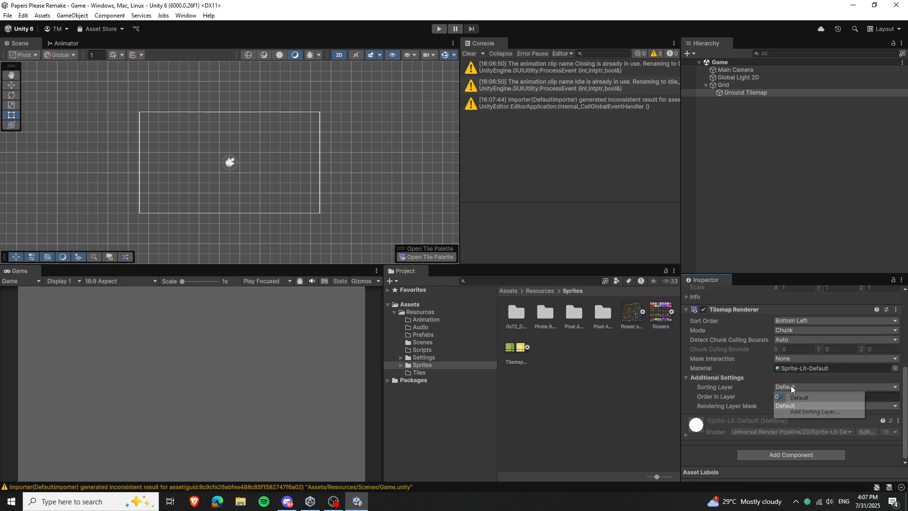
{"action": "left_click", "coordinate": [814, 411]}
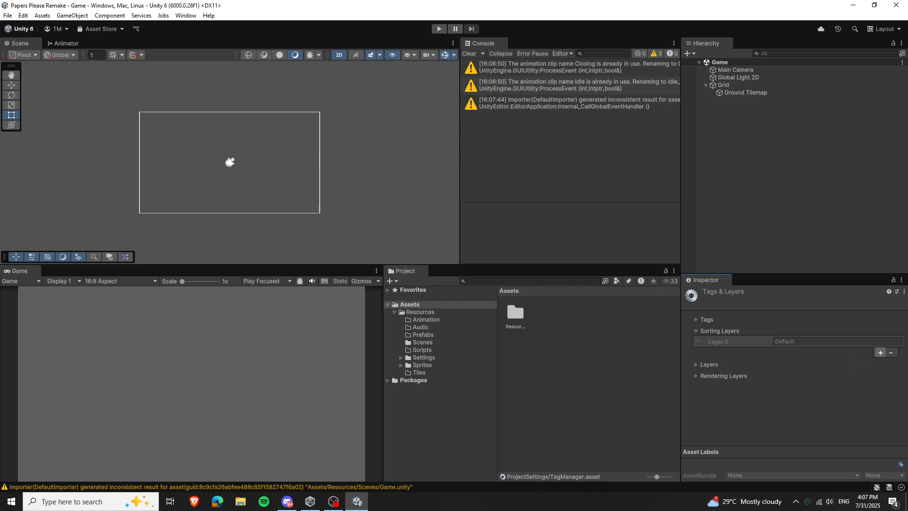
{"action": "left_click", "coordinate": [880, 353]}
{"action": "left_click", "coordinate": [845, 340]}
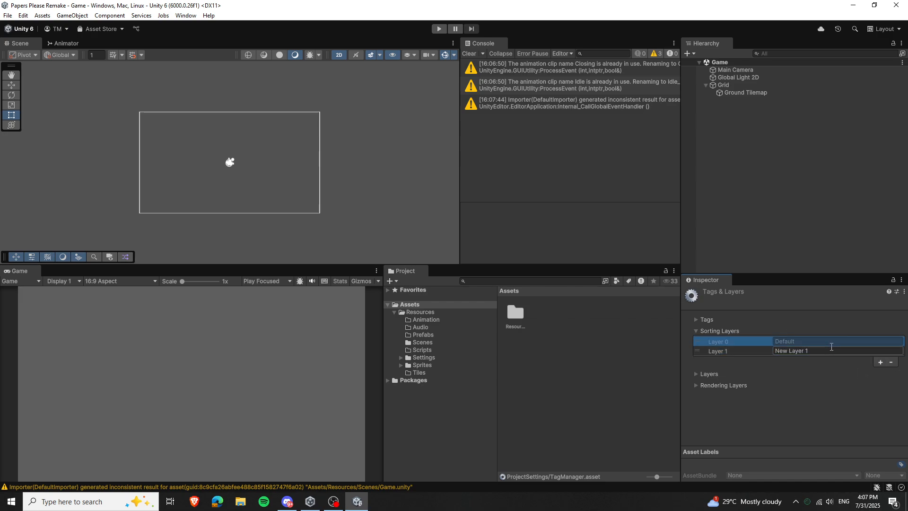
{"action": "left_click", "coordinate": [832, 348]}
{"action": "type", "text": "GR"}
{"action": "key", "text": "BackSpace"}
{"action": "type", "text": "round"}
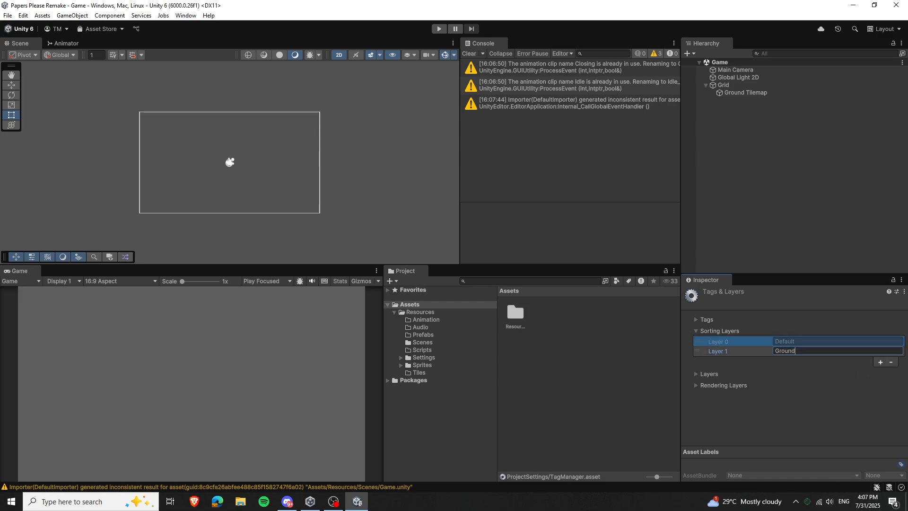
Step: Move the Ground sorting layer above Default and assign it to the Ground Tilemap's renderer
{"action": "left_click_drag", "start_coordinate": [732, 354], "coordinate": [730, 348]}
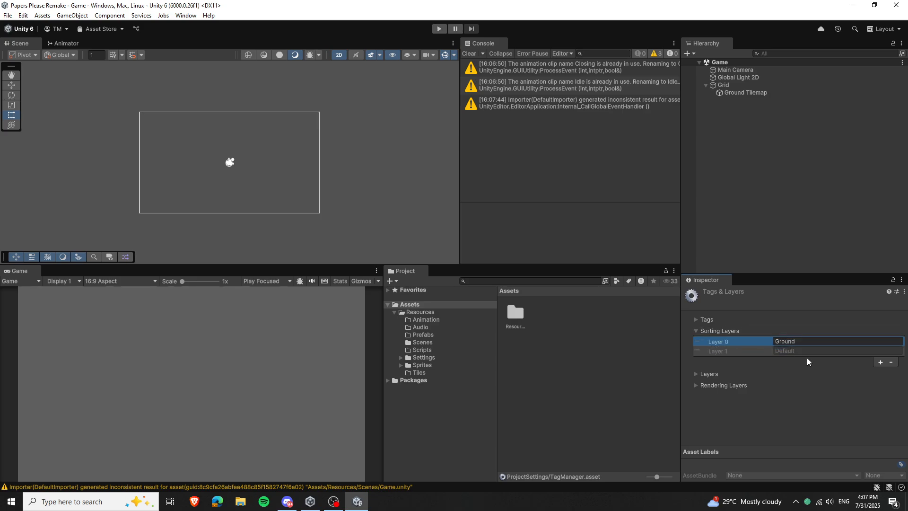
{"action": "left_click", "coordinate": [754, 93]}
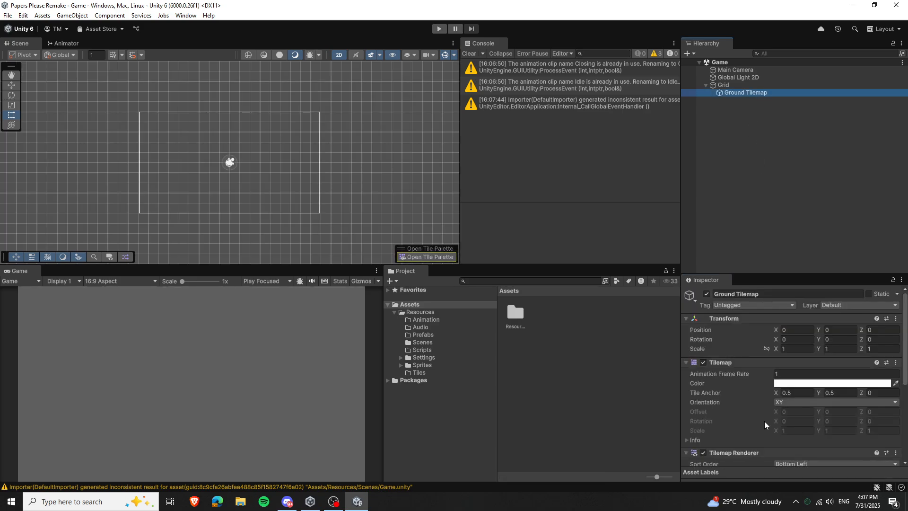
{"action": "scroll", "coordinate": [763, 416], "scroll_direction": "down", "scroll_amount": 5}
{"action": "left_click", "coordinate": [804, 387]}
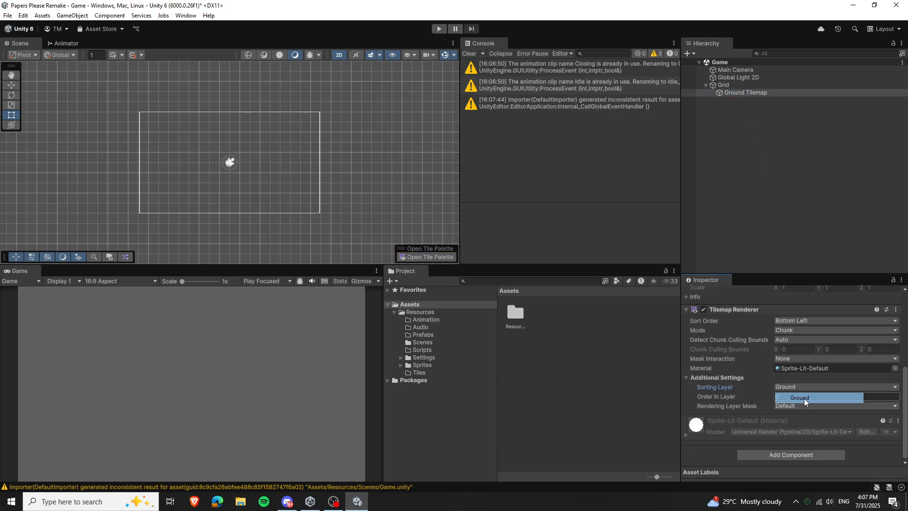
{"action": "left_click", "coordinate": [804, 398]}
{"action": "left_click", "coordinate": [749, 143]}
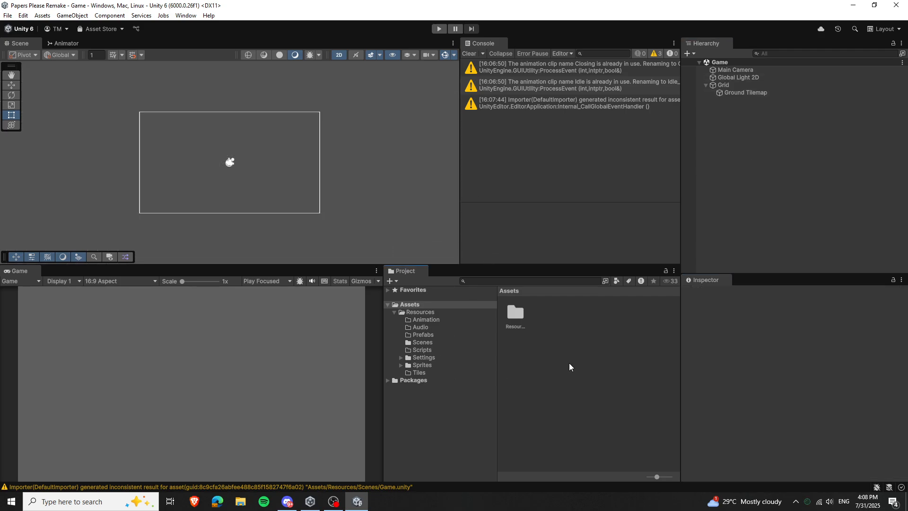
Step: Set the filter mode of the Tilemap_Flat texture in the Sprites folder to Point (no filter)
{"action": "left_click", "coordinate": [434, 365]}
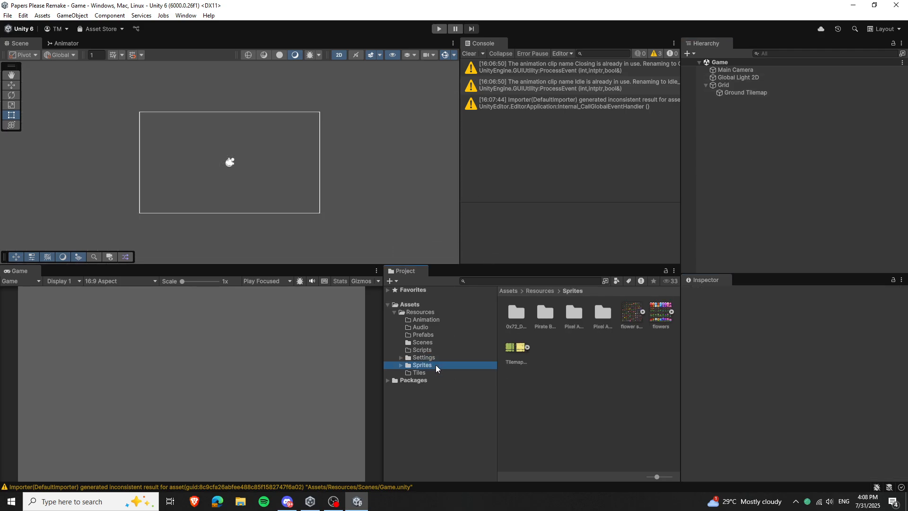
{"action": "left_click", "coordinate": [518, 350]}
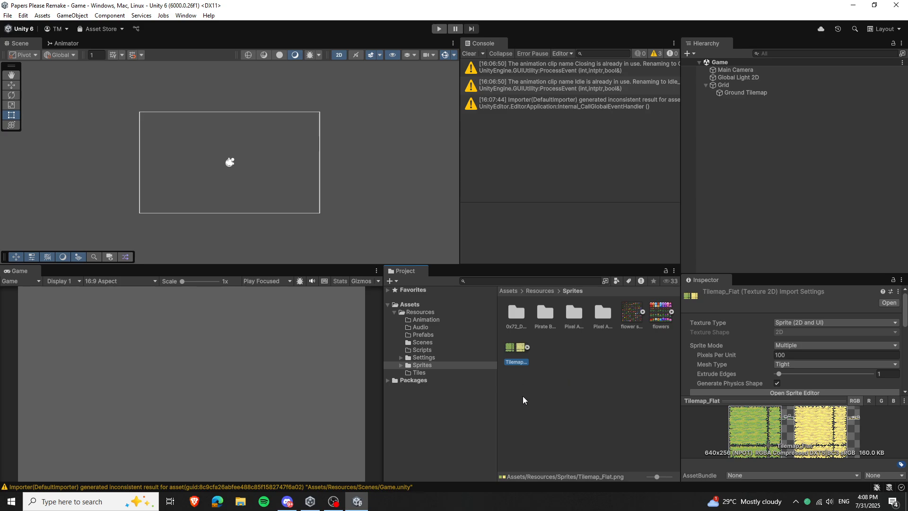
{"action": "scroll", "coordinate": [807, 356], "scroll_direction": "down", "scroll_amount": 3}
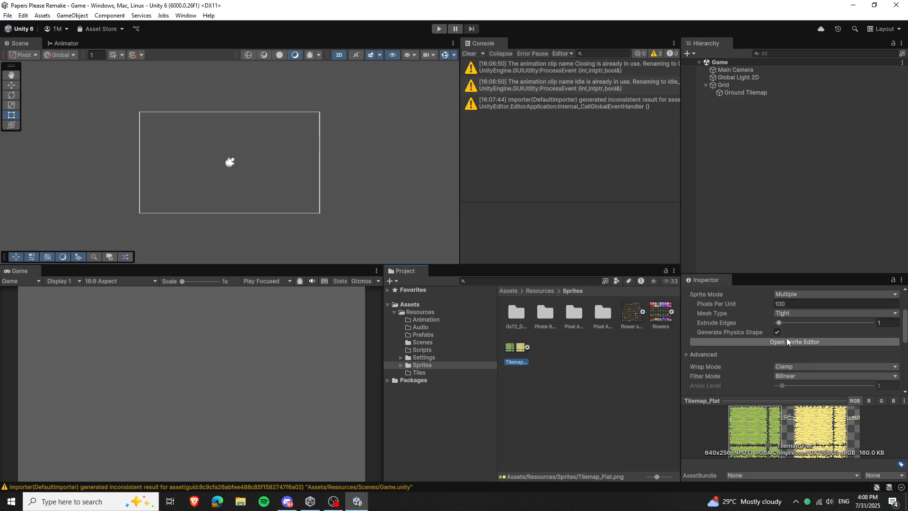
{"action": "scroll", "coordinate": [782, 345], "scroll_direction": "up", "scroll_amount": 2}
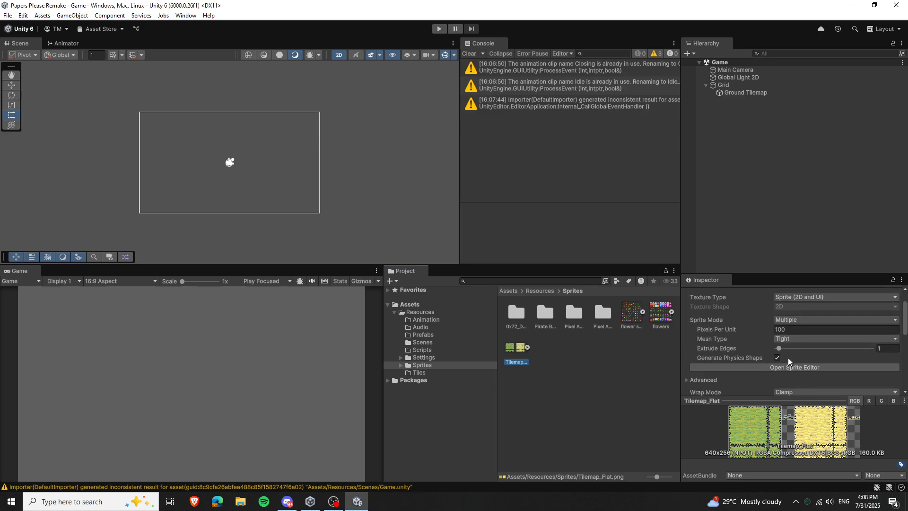
{"action": "scroll", "coordinate": [789, 362], "scroll_direction": "down", "scroll_amount": 3}
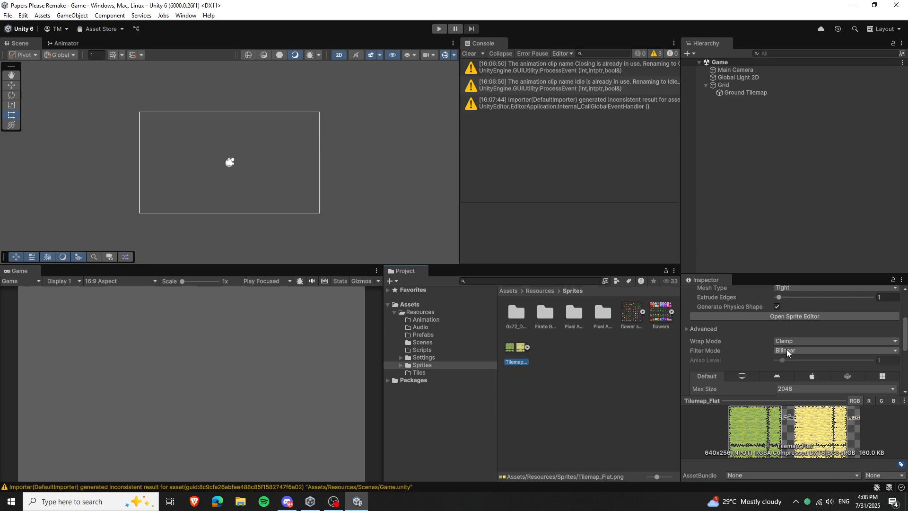
{"action": "scroll", "coordinate": [723, 350], "scroll_direction": "down", "scroll_amount": 2}
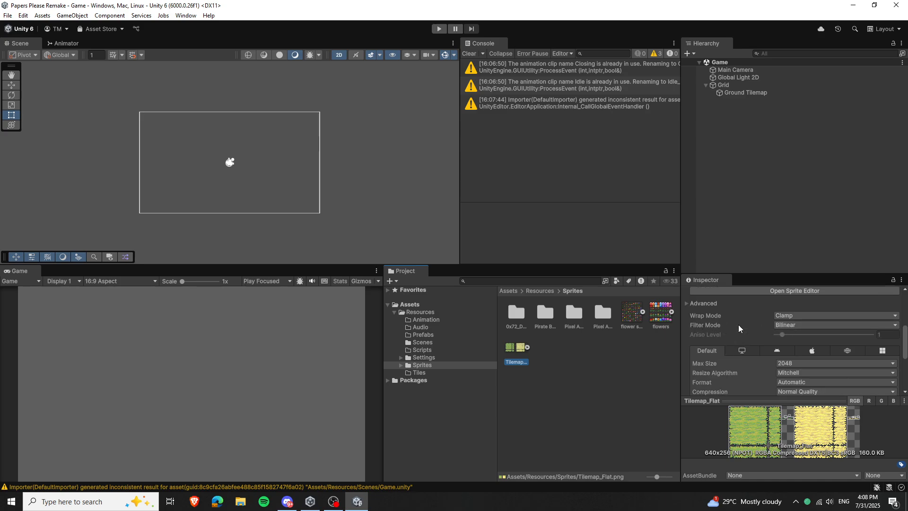
{"action": "left_click", "coordinate": [779, 326]}
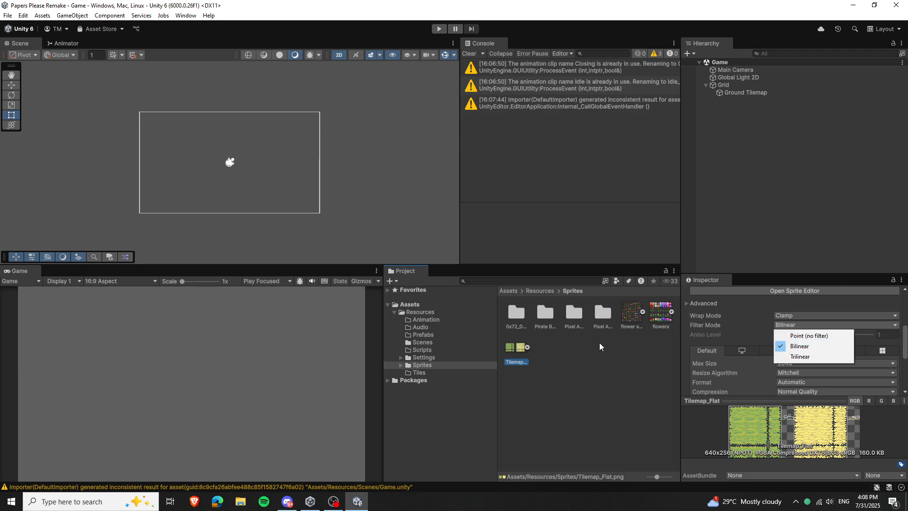
{"action": "left_click", "coordinate": [799, 335]}
Step: Set Tilemap_Flat's compression to None and apply the import settings
{"action": "scroll", "coordinate": [776, 325], "scroll_direction": "down", "scroll_amount": 1}
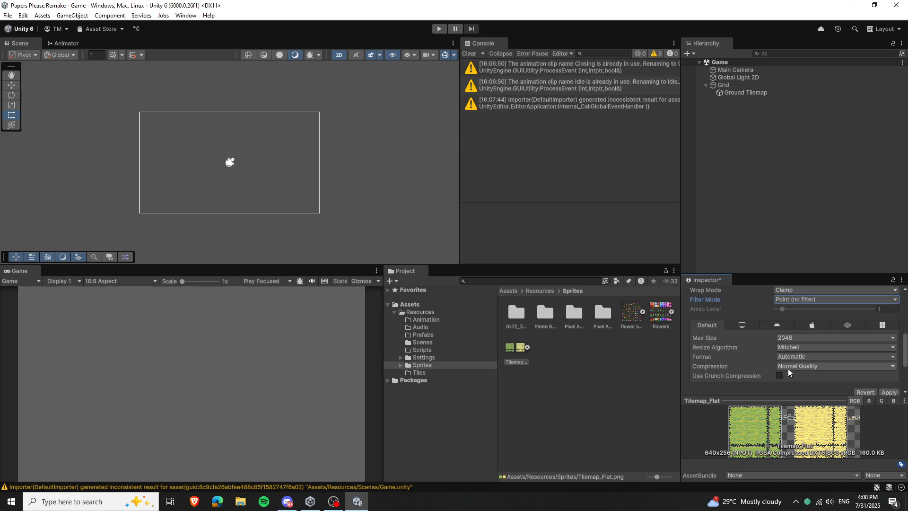
{"action": "scroll", "coordinate": [792, 365], "scroll_direction": "down", "scroll_amount": 1}
{"action": "left_click", "coordinate": [803, 340]}
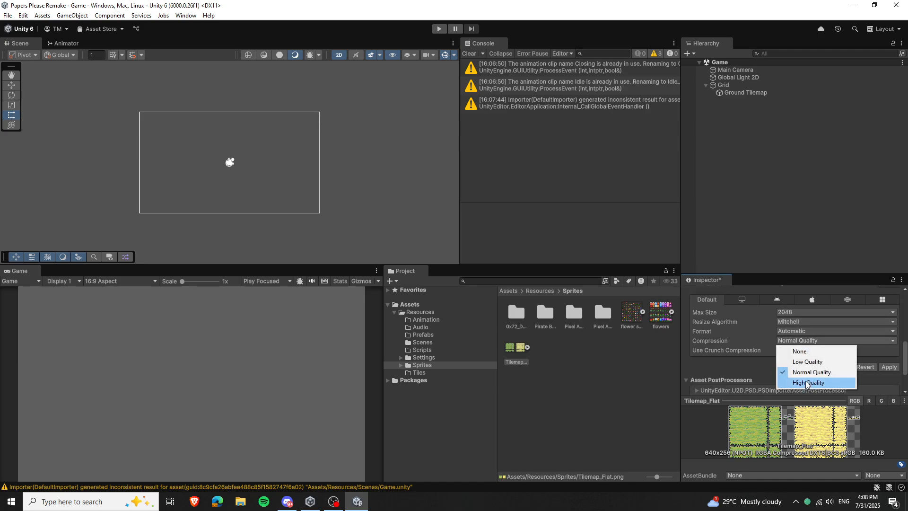
{"action": "left_click", "coordinate": [804, 351]}
{"action": "left_click", "coordinate": [889, 357]}
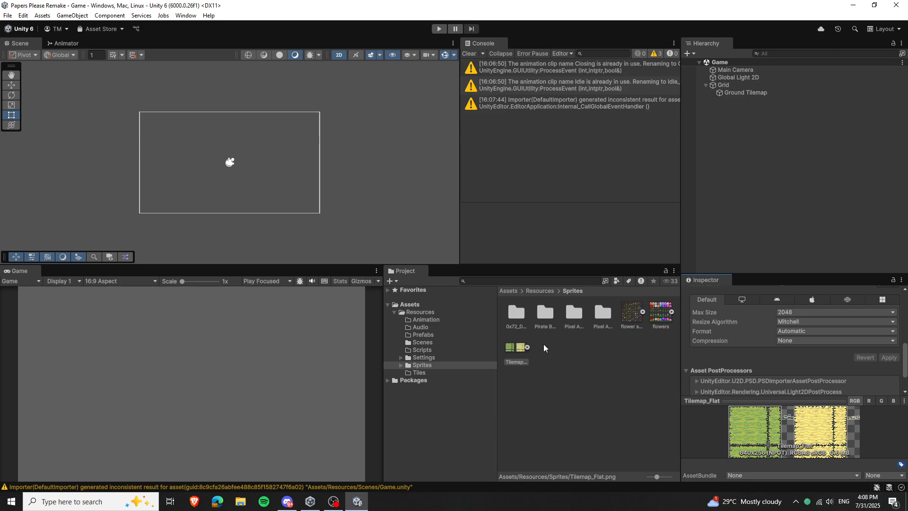
Step: Slice Tilemap_Flat in the Sprite Editor by a grid cell size of 64 by 64 pixels and save the slices
{"action": "left_click", "coordinate": [527, 347]}
{"action": "left_click", "coordinate": [527, 347]}
{"action": "scroll", "coordinate": [785, 364], "scroll_direction": "up", "scroll_amount": 5}
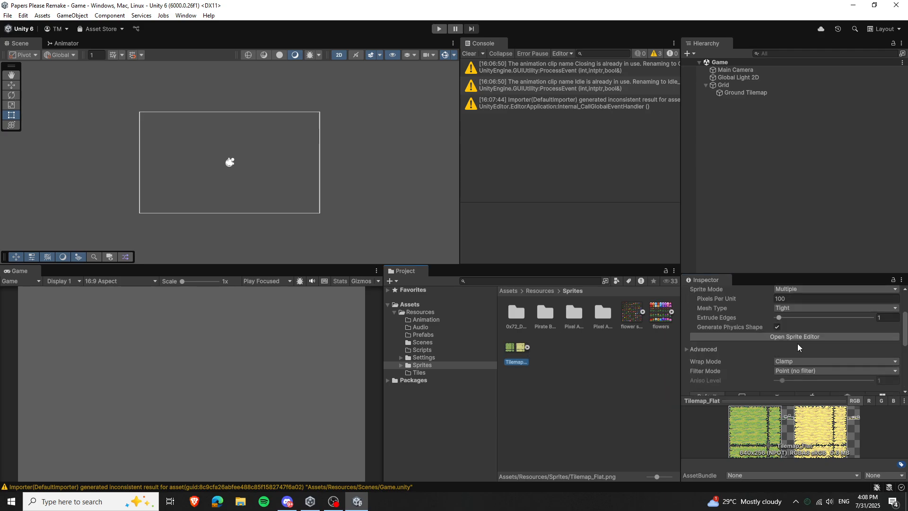
{"action": "left_click", "coordinate": [799, 337]}
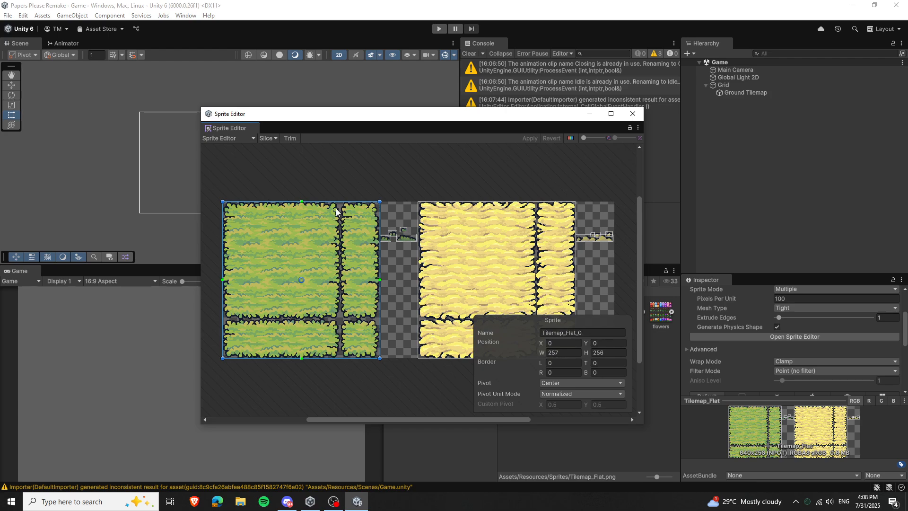
{"action": "left_click", "coordinate": [275, 137]}
{"action": "left_click", "coordinate": [358, 150]}
{"action": "left_click", "coordinate": [340, 169]}
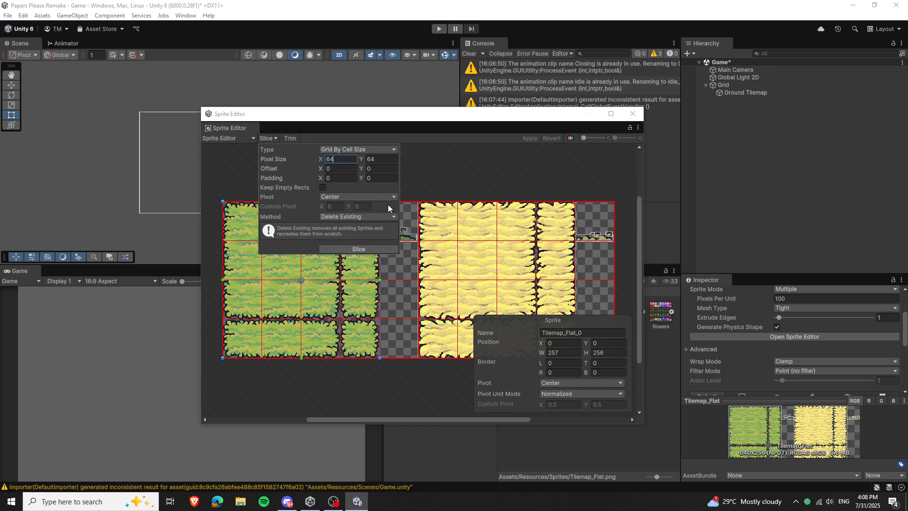
{"action": "left_click", "coordinate": [358, 249]}
{"action": "left_click", "coordinate": [633, 114]}
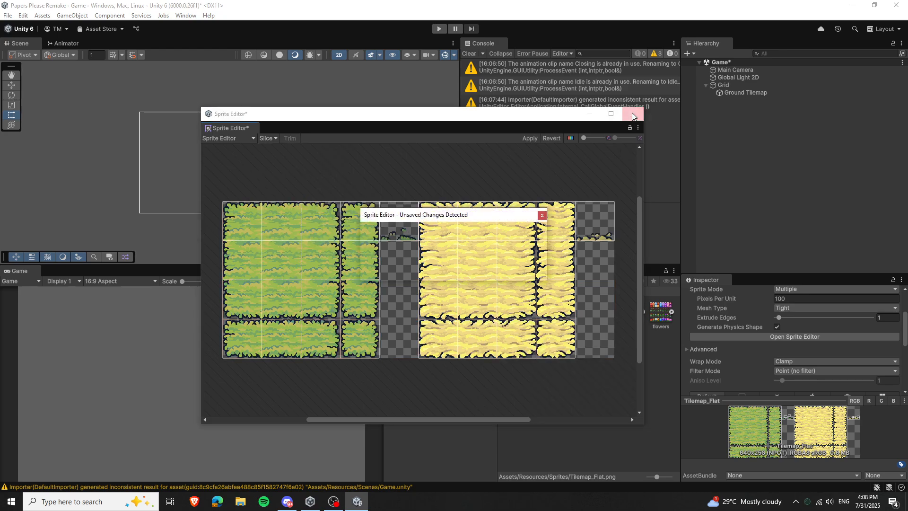
{"action": "left_click", "coordinate": [438, 277]}
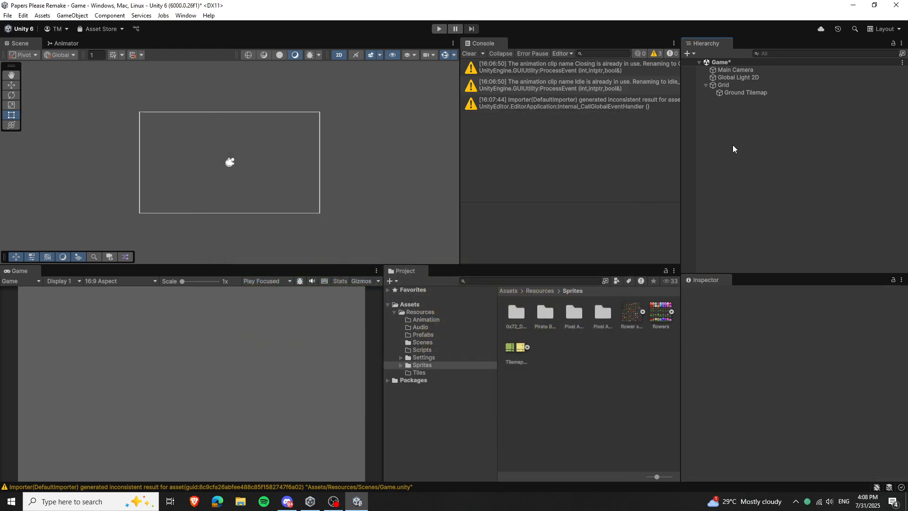
Step: Create a rectangular tile palette in the Tiles folder, keeping its default name
{"action": "left_click", "coordinate": [426, 373]}
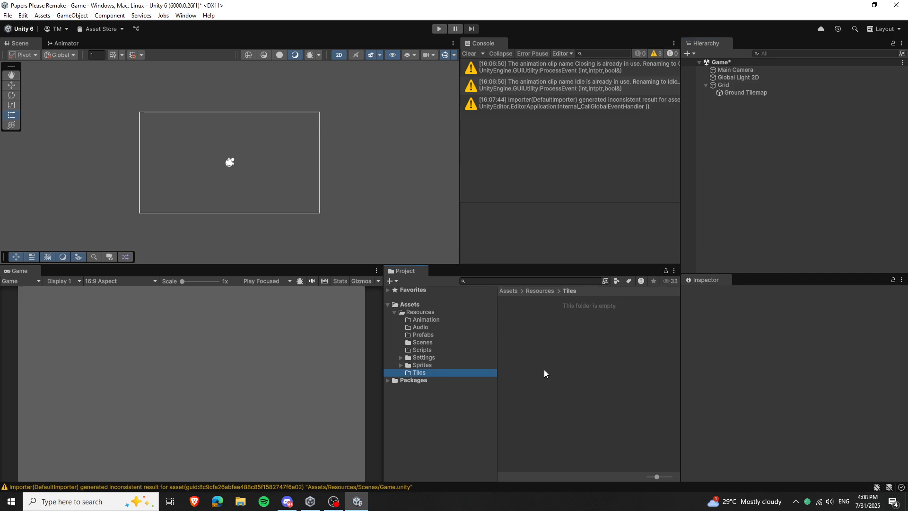
{"action": "right_click", "coordinate": [545, 374]}
{"action": "mouse_move", "coordinate": [575, 113]}
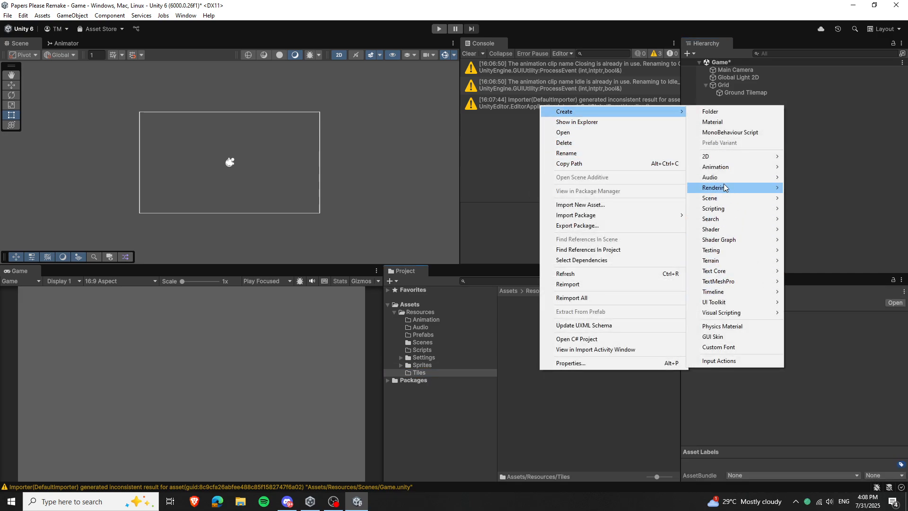
{"action": "mouse_move", "coordinate": [720, 158]}
{"action": "mouse_move", "coordinate": [818, 179]}
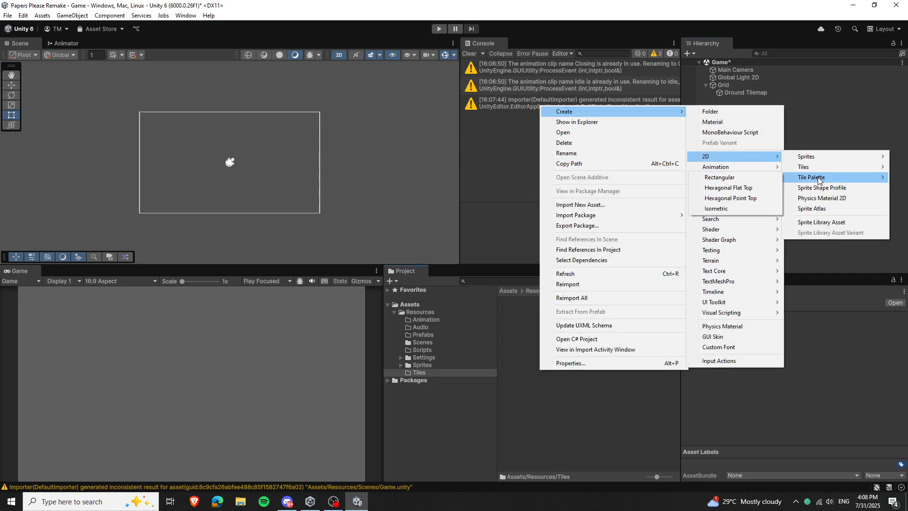
{"action": "left_click", "coordinate": [719, 177]}
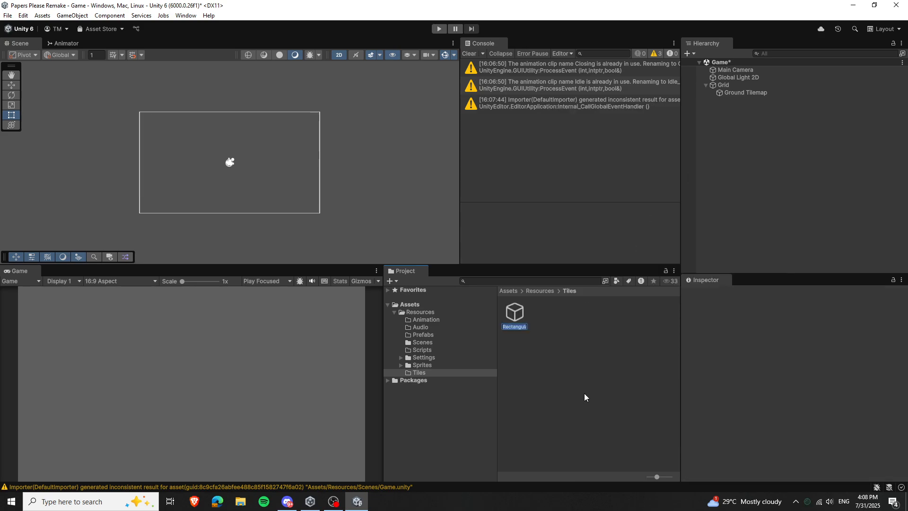
{"action": "left_click", "coordinate": [543, 338]}
Step: Open the new palette asset and the Tile Palette window, then enlarge the palette area and move the window clear of the project files
{"action": "double_click", "coordinate": [511, 311]}
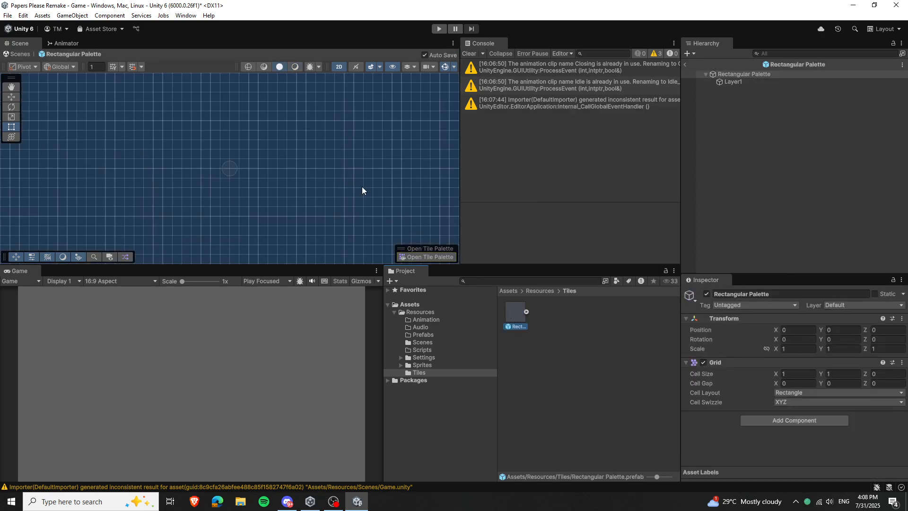
{"action": "left_click", "coordinate": [185, 15]}
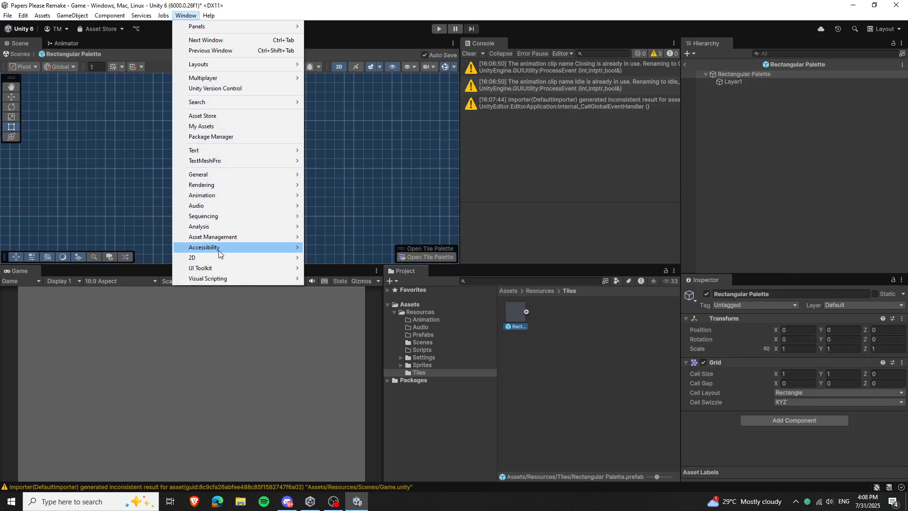
{"action": "mouse_move", "coordinate": [274, 260]}
{"action": "left_click", "coordinate": [331, 268]}
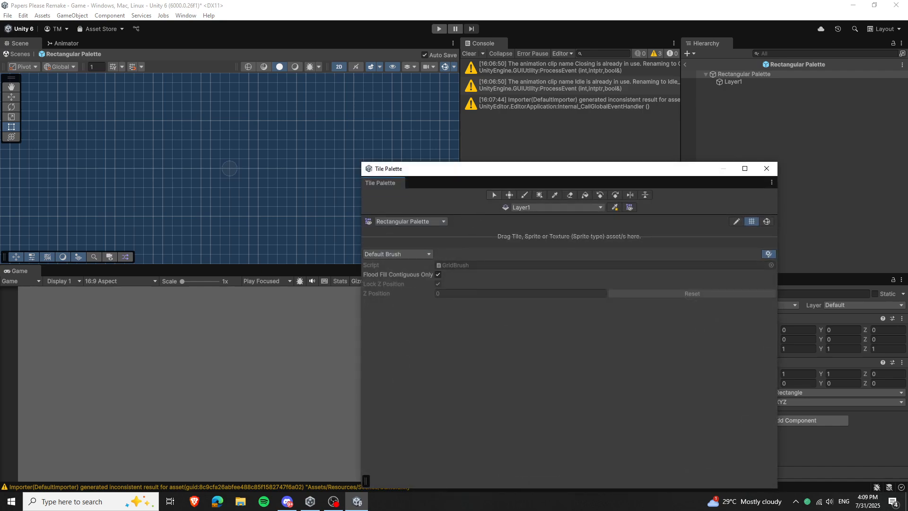
{"action": "left_click_drag", "start_coordinate": [495, 170], "coordinate": [330, 142]}
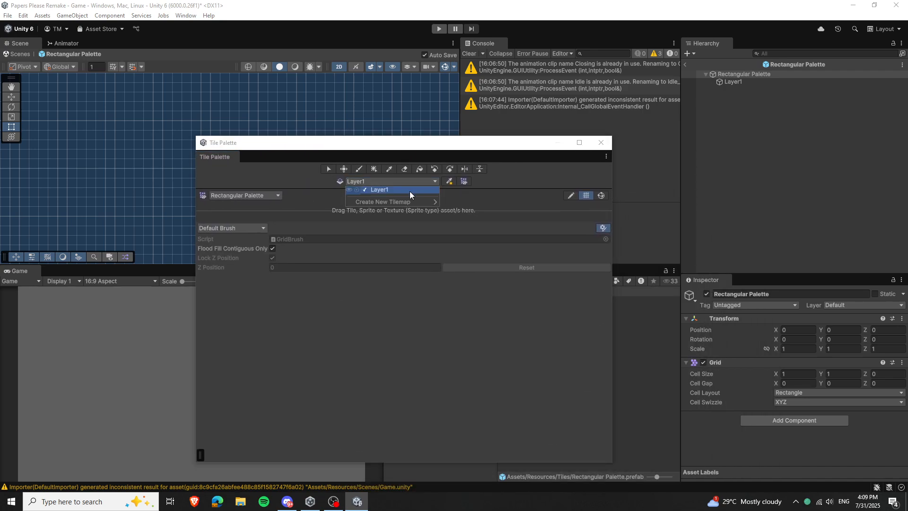
{"action": "left_click_drag", "start_coordinate": [408, 220], "coordinate": [407, 372]}
{"action": "mouse_move", "coordinate": [419, 142]}
{"action": "left_mouse_down"}
{"action": "mouse_move", "coordinate": [396, 136]}
{"action": "mouse_move", "coordinate": [289, 37]}
{"action": "left_mouse_up"}
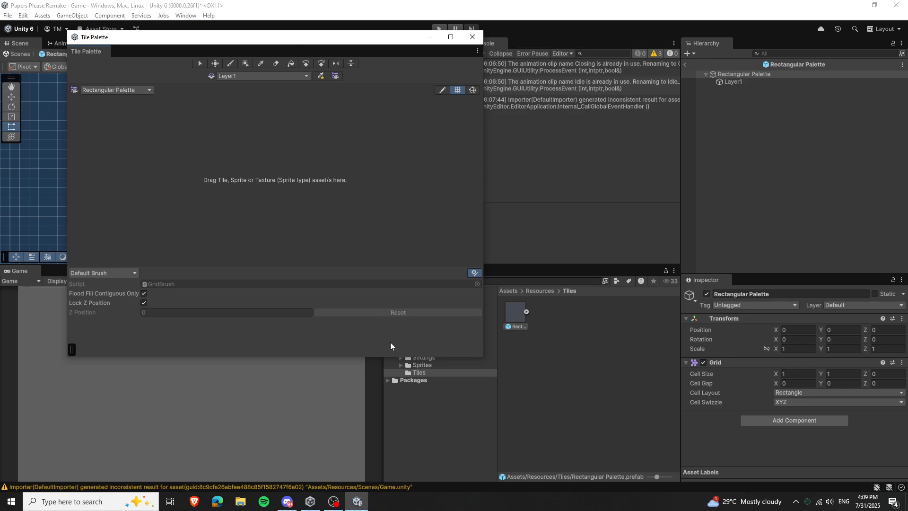
Step: Add all sliced Tilemap_Flat sprites to the Rectangular Palette, generating their tiles into the Tiles folder
{"action": "left_click", "coordinate": [423, 365]}
{"action": "left_click", "coordinate": [528, 347]}
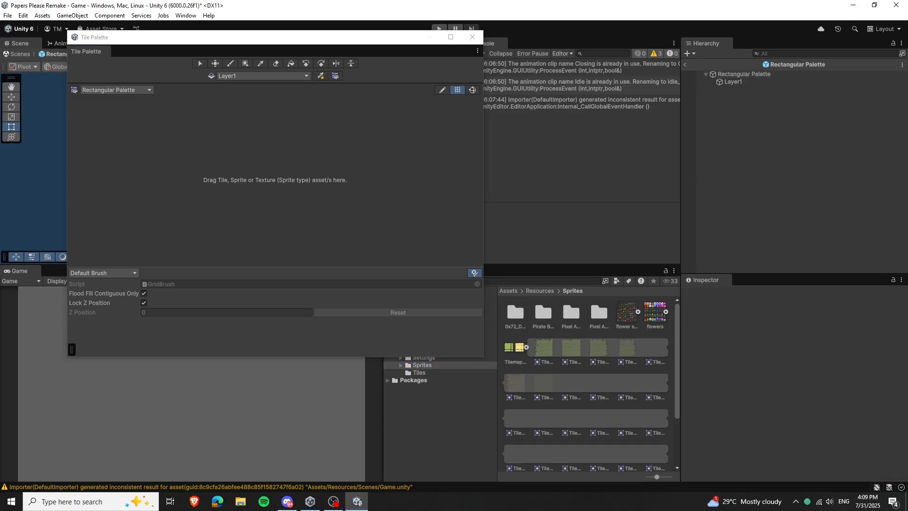
{"action": "left_click", "coordinate": [540, 344]}
{"action": "scroll", "coordinate": [558, 405], "scroll_direction": "down", "scroll_amount": 5}
{"action": "left_click_drag", "start_coordinate": [629, 455], "coordinate": [303, 115]}
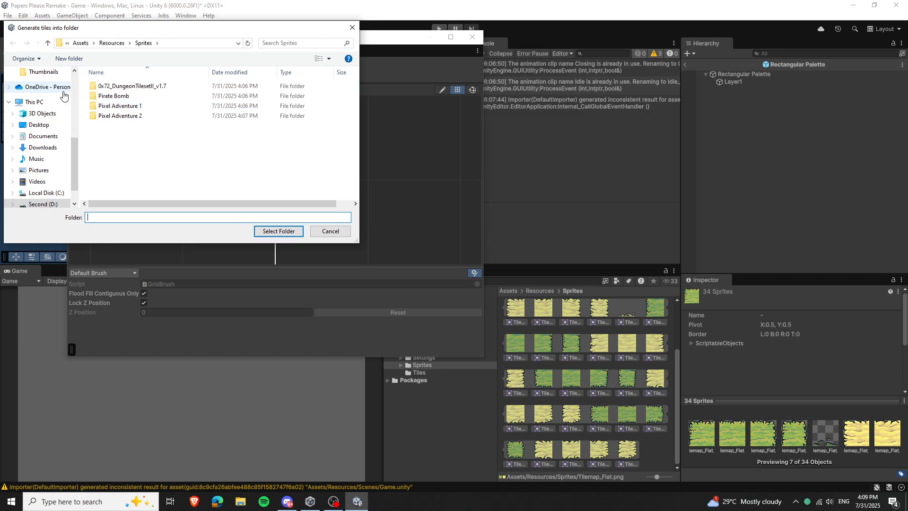
{"action": "left_click", "coordinate": [112, 43]}
{"action": "double_click", "coordinate": [112, 157]}
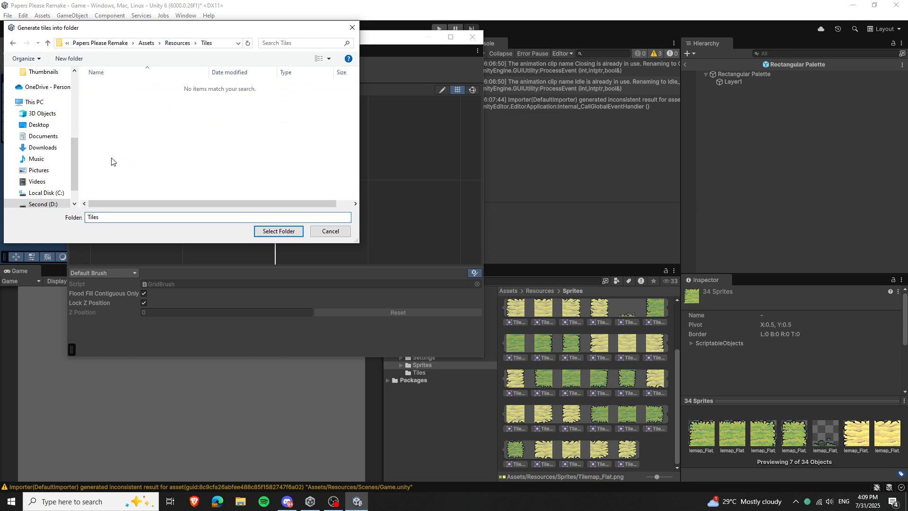
{"action": "left_click", "coordinate": [279, 231]}
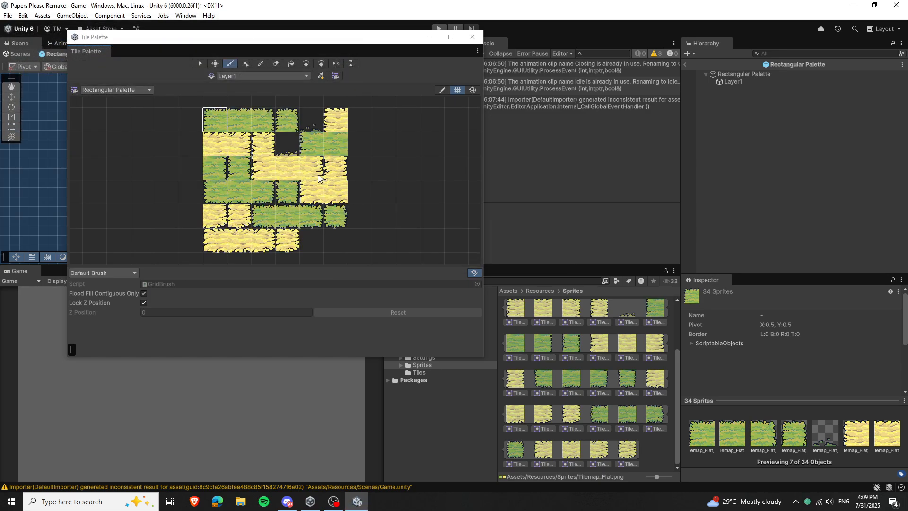
Step: Adjust the Pixels Per Unit of the Tilemap_Flat texture so its tiles fill the grid cells, and apply the import settings
{"action": "left_click_drag", "start_coordinate": [351, 47], "coordinate": [440, 87]}
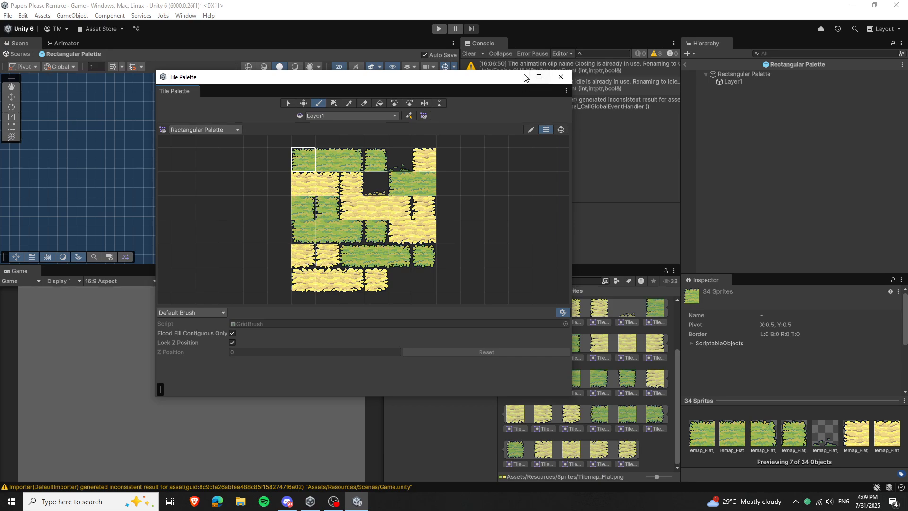
{"action": "left_click_drag", "start_coordinate": [529, 83], "coordinate": [360, 61]}
{"action": "scroll", "coordinate": [552, 342], "scroll_direction": "up", "scroll_amount": 3}
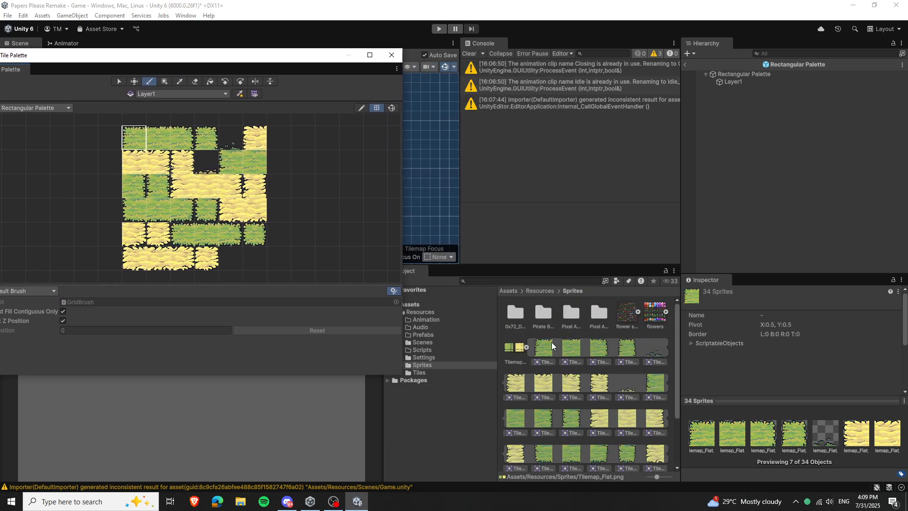
{"action": "left_click", "coordinate": [528, 346]}
{"action": "left_click", "coordinate": [518, 347]}
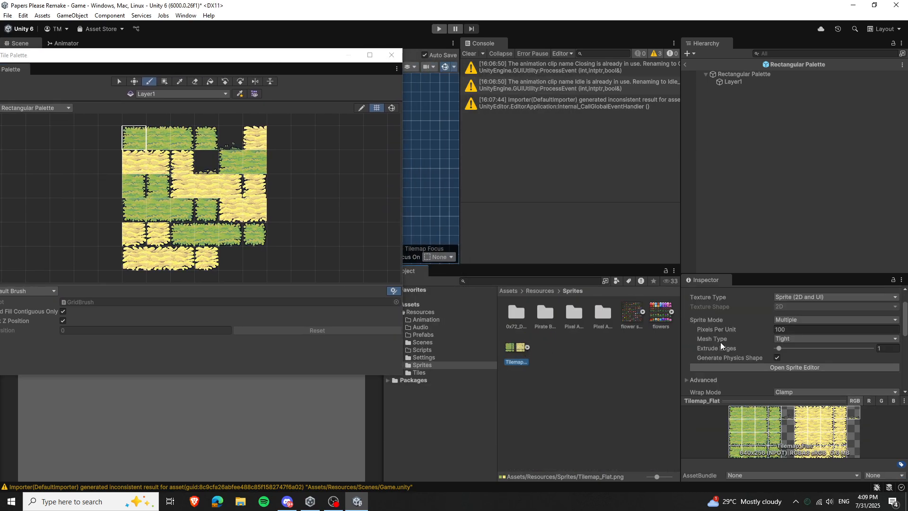
{"action": "left_click", "coordinate": [793, 330]}
{"action": "scroll", "coordinate": [743, 340], "scroll_direction": "down", "scroll_amount": 5}
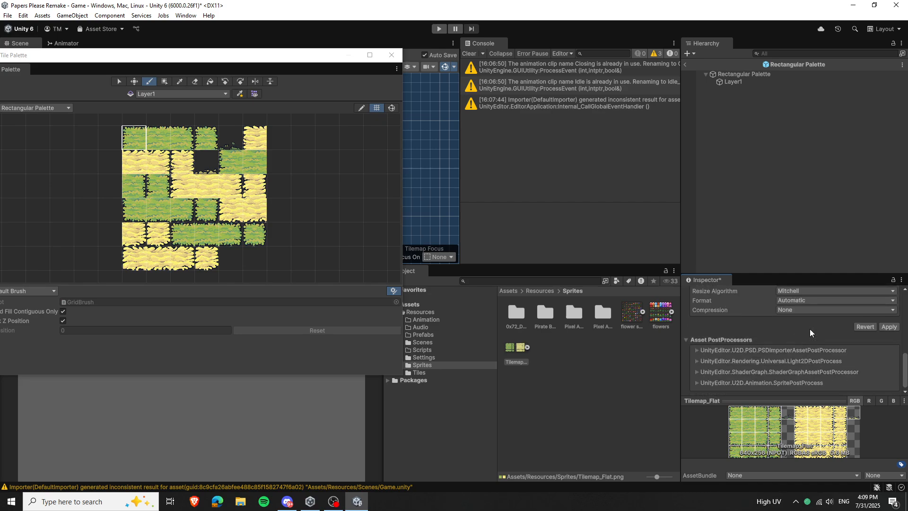
{"action": "left_click", "coordinate": [889, 327]}
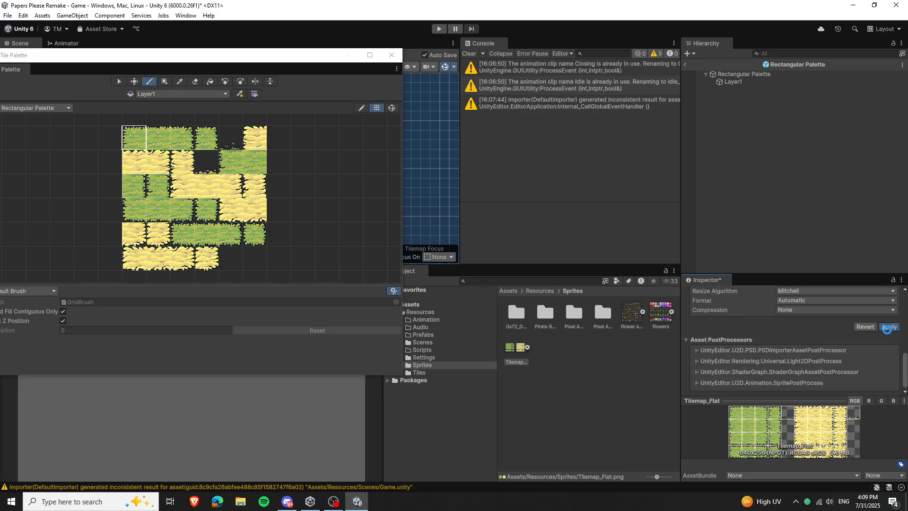
Step: Return from the palette prefab to the Game scene, select the Ground Tilemap and move the Tile Palette window clear of the scene
{"action": "left_click", "coordinate": [686, 64]}
{"action": "left_click", "coordinate": [731, 94]}
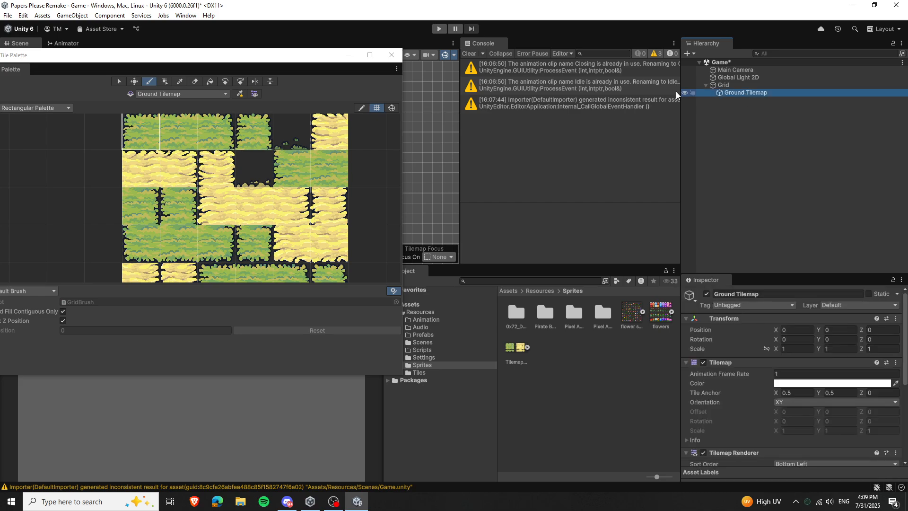
{"action": "left_click_drag", "start_coordinate": [230, 54], "coordinate": [638, 154]}
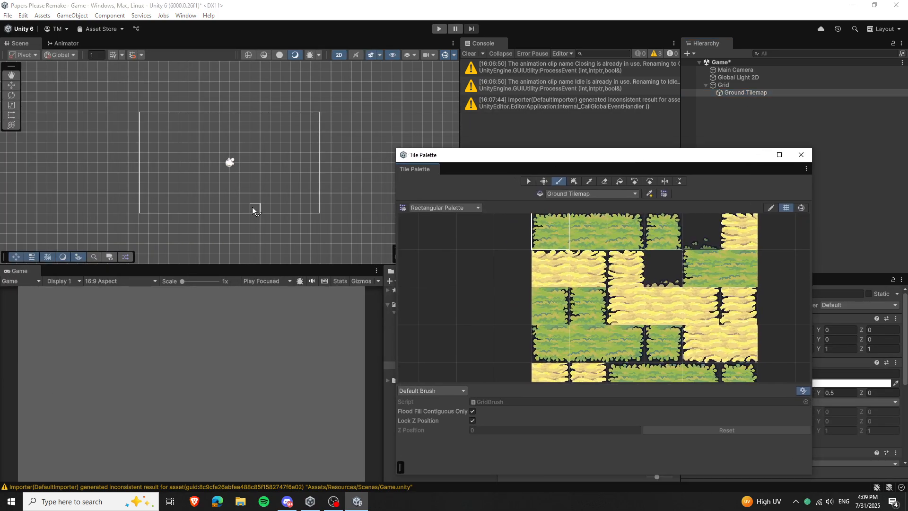
Step: Box-fill the whole camera frame on the Ground Tilemap with the plain green grass tile and preview it in the maximized Game view
{"action": "scroll", "coordinate": [597, 320], "scroll_direction": "down", "scroll_amount": 2}
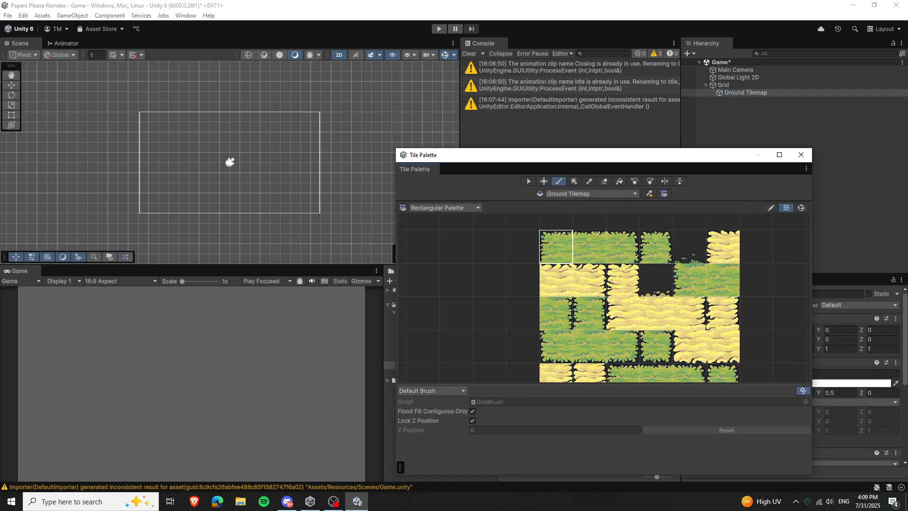
{"action": "middle_click_drag", "start_coordinate": [722, 300], "coordinate": [696, 268]}
{"action": "scroll", "coordinate": [694, 270], "scroll_direction": "down", "scroll_amount": 2}
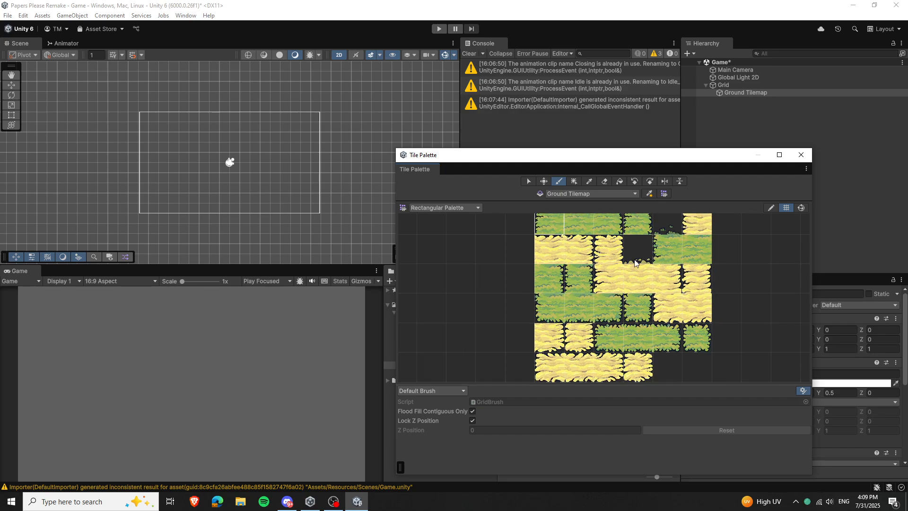
{"action": "middle_click_drag", "start_coordinate": [623, 268], "coordinate": [620, 286]}
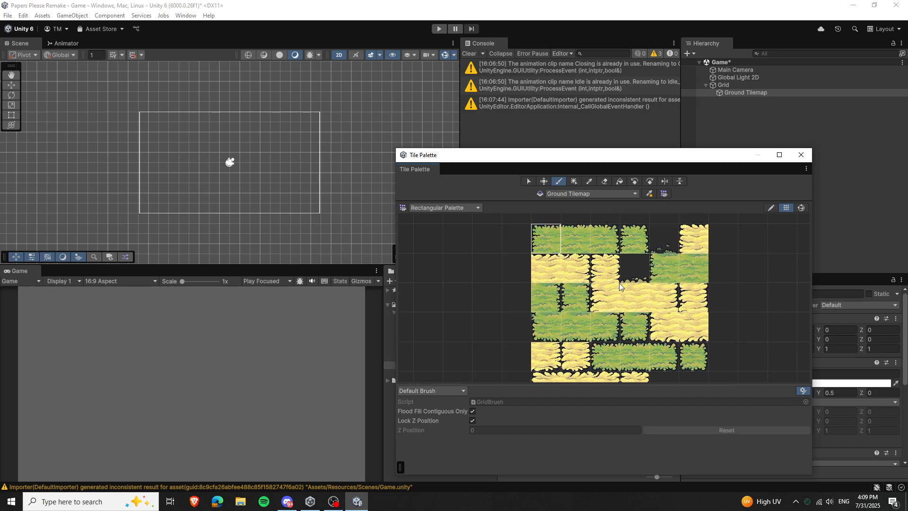
{"action": "left_click", "coordinate": [698, 279]}
{"action": "left_click", "coordinate": [574, 181]}
{"action": "mouse_move", "coordinate": [152, 125]}
{"action": "left_mouse_down"}
{"action": "mouse_move", "coordinate": [310, 178]}
{"action": "mouse_move", "coordinate": [308, 208]}
{"action": "mouse_move", "coordinate": [307, 197]}
{"action": "left_mouse_up"}
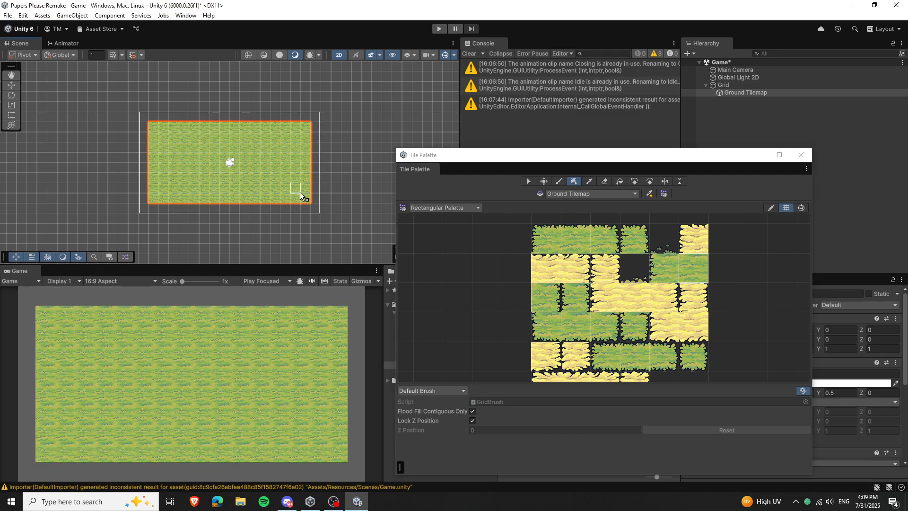
{"action": "key", "text": "ctrl+z"}
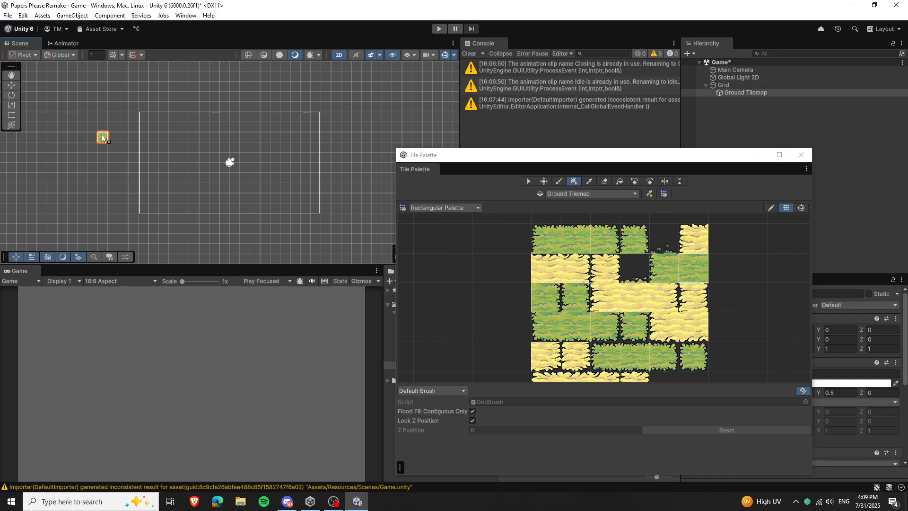
{"action": "left_click", "coordinate": [142, 122]}
{"action": "left_click_drag", "start_coordinate": [142, 121], "coordinate": [317, 211]}
{"action": "double_click", "coordinate": [18, 270]}
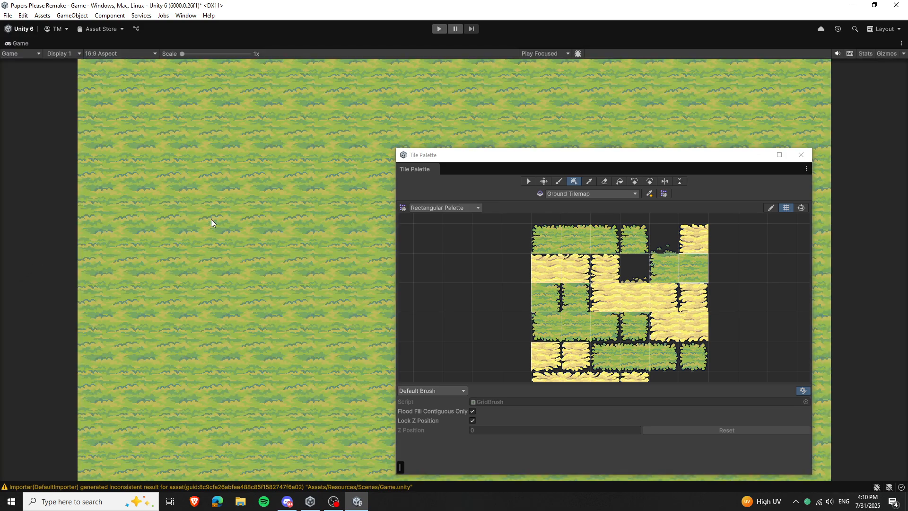
{"action": "double_click", "coordinate": [20, 41]}
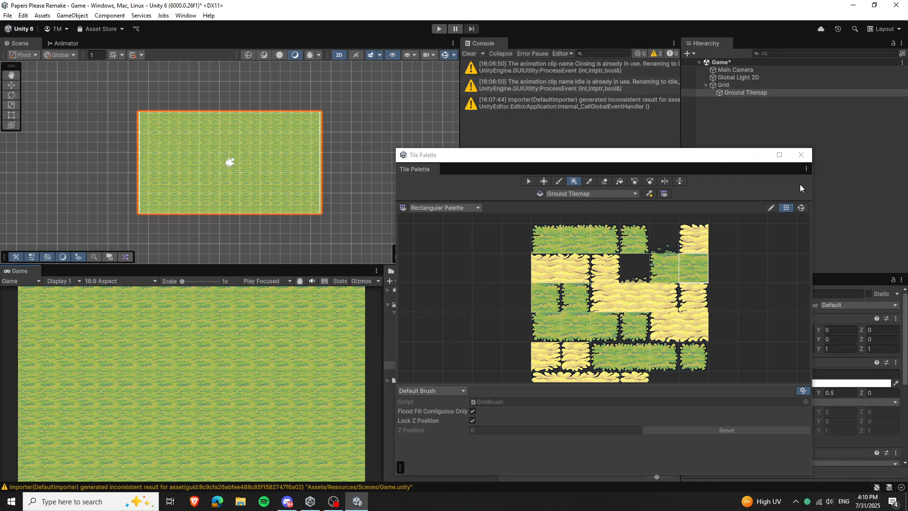
Step: Increase the Main Camera's orthographic size to about 7.22 and preview the framing in the maximized Game view
{"action": "left_click_drag", "start_coordinate": [734, 159], "coordinate": [710, 159]}
{"action": "left_click", "coordinate": [742, 70]}
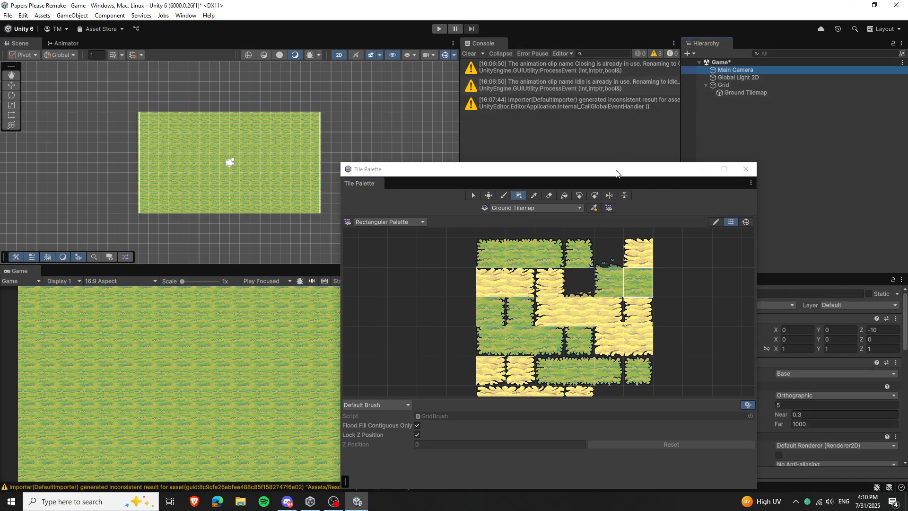
{"action": "left_click_drag", "start_coordinate": [618, 174], "coordinate": [383, 141]}
{"action": "left_click_drag", "start_coordinate": [454, 137], "coordinate": [497, 183]}
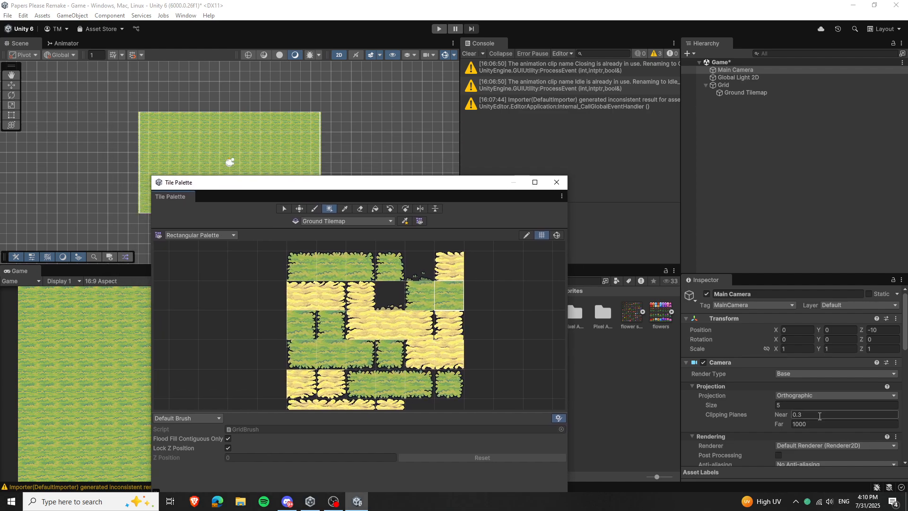
{"action": "left_click", "coordinate": [764, 407]}
{"action": "left_click_drag", "start_coordinate": [764, 407], "coordinate": [796, 411]}
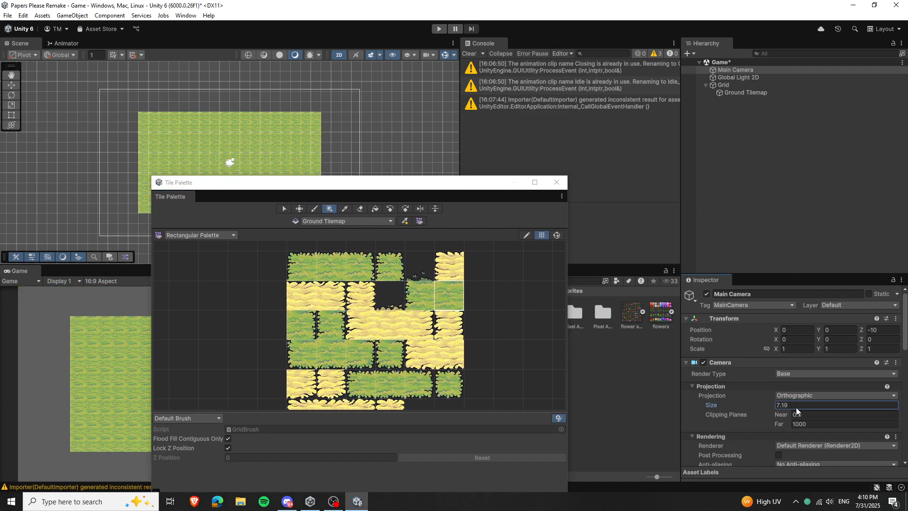
{"action": "left_click_drag", "start_coordinate": [528, 183], "coordinate": [780, 111]}
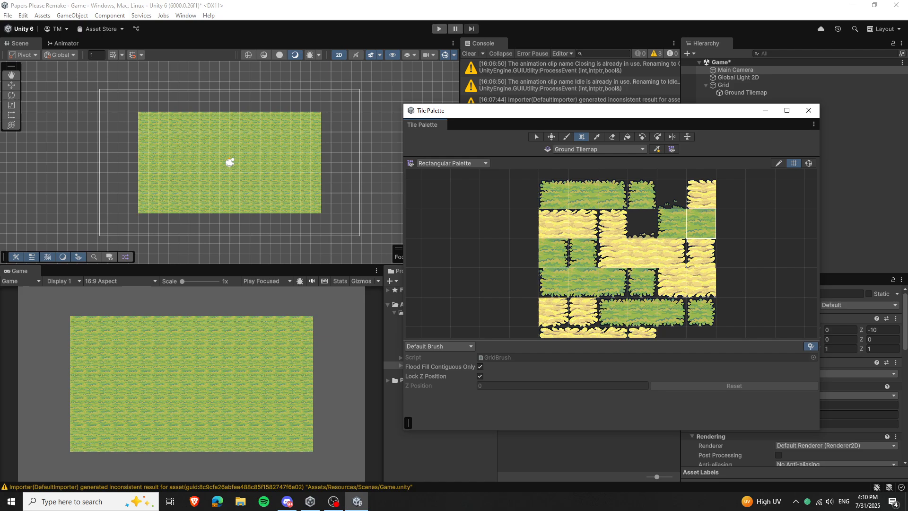
{"action": "double_click", "coordinate": [19, 271]}
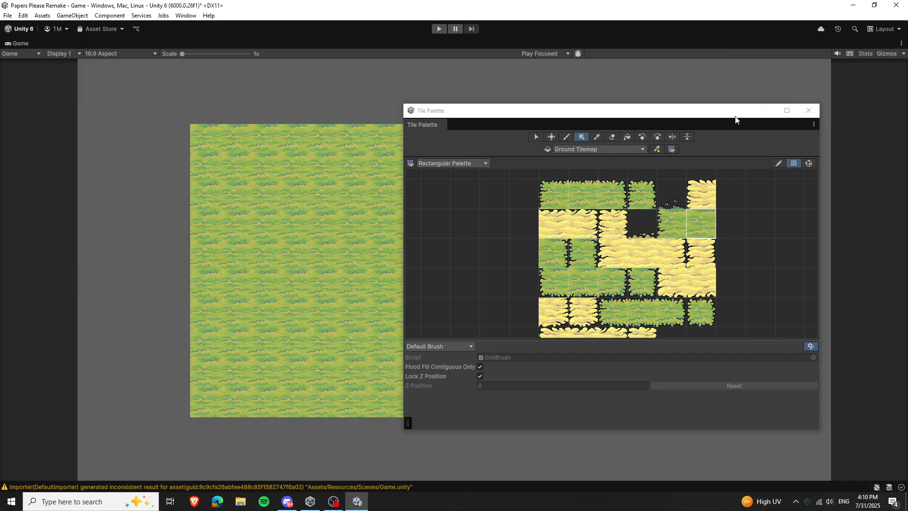
{"action": "left_click_drag", "start_coordinate": [736, 115], "coordinate": [562, 147]}
{"action": "double_click", "coordinate": [25, 42]}
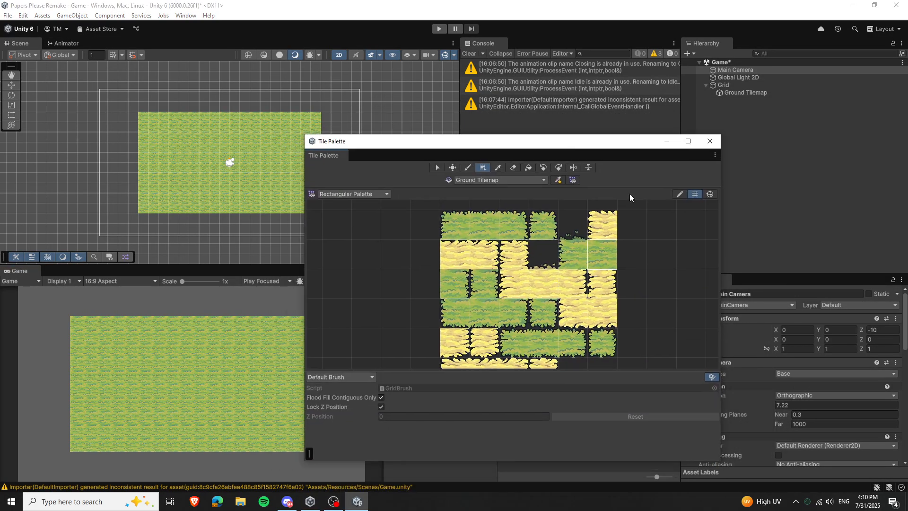
Step: Box-fill a grass area extending beyond the camera frame on all sides, save the scene and close the Tile Palette
{"action": "scroll", "coordinate": [231, 145], "scroll_direction": "down", "scroll_amount": 2}
{"action": "scroll", "coordinate": [246, 140], "scroll_direction": "down", "scroll_amount": 3}
{"action": "middle_click_drag", "start_coordinate": [268, 120], "coordinate": [207, 123]}
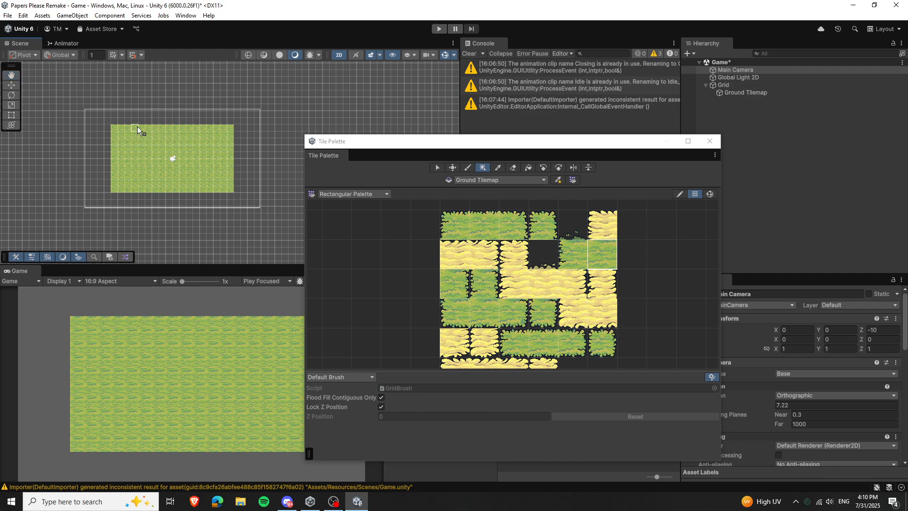
{"action": "left_click_drag", "start_coordinate": [63, 85], "coordinate": [290, 232]}
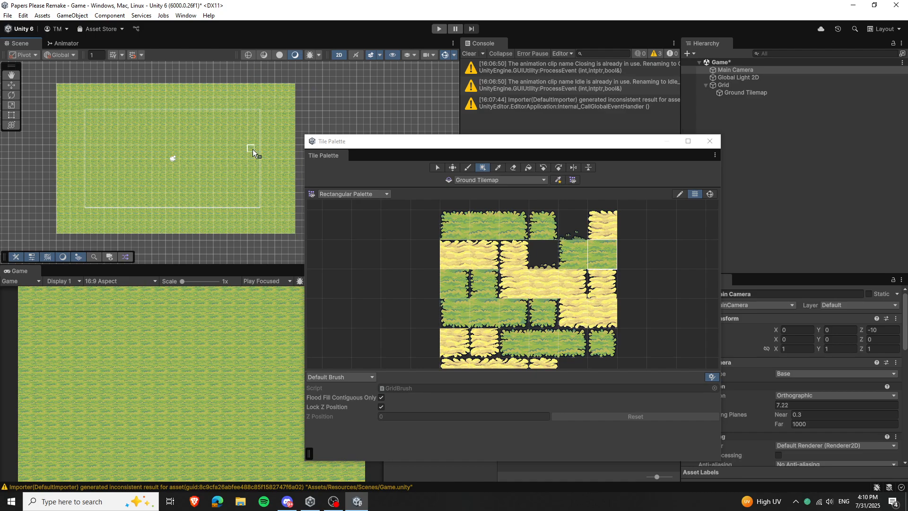
{"action": "key", "text": "ctrl+s"}
{"action": "left_click", "coordinate": [709, 141]}
Step: Set the Main Camera's orthographic size to 7.25 and save the scene
{"action": "scroll", "coordinate": [249, 157], "scroll_direction": "down", "scroll_amount": 1}
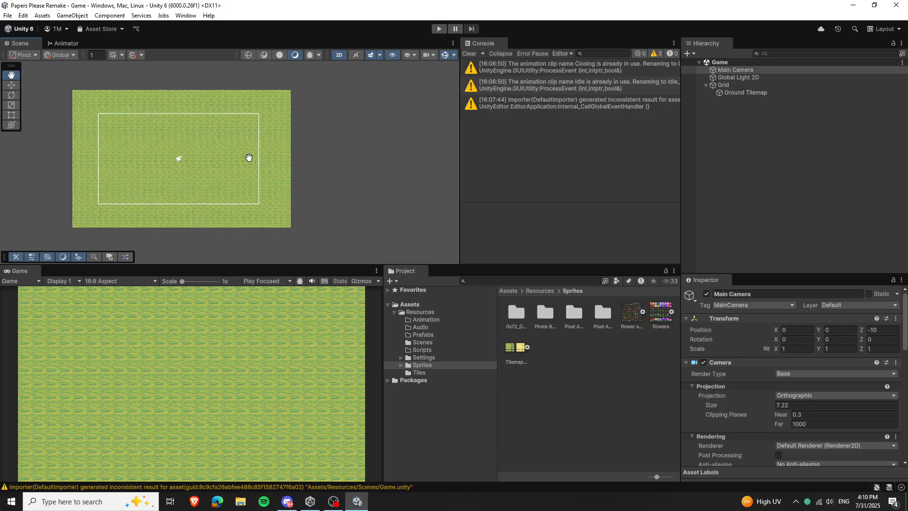
{"action": "left_click_drag", "start_coordinate": [249, 158], "coordinate": [381, 156]}
{"action": "scroll", "coordinate": [338, 176], "scroll_direction": "up", "scroll_amount": 4}
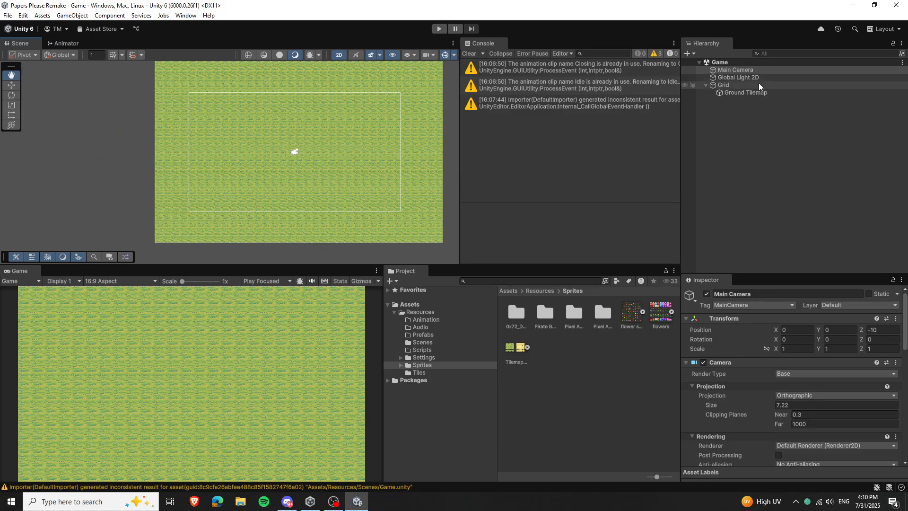
{"action": "left_click", "coordinate": [796, 407]}
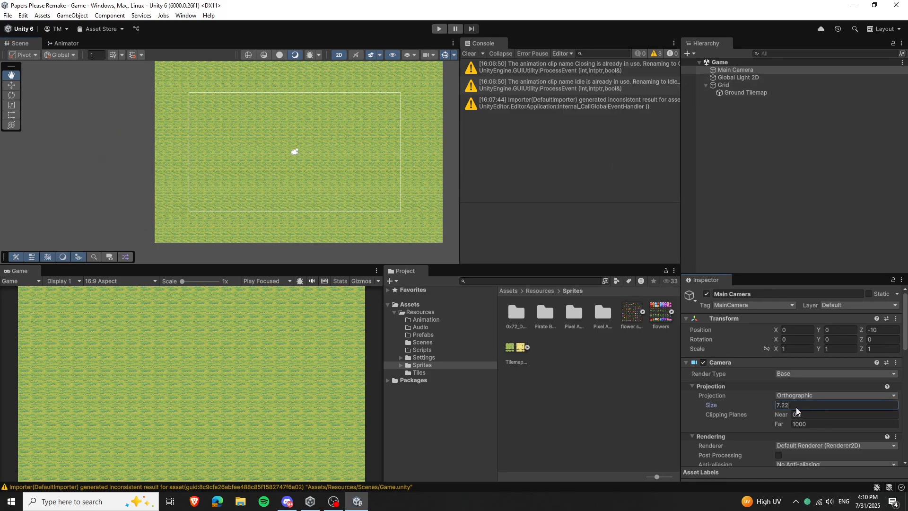
{"action": "type", "text": "6"}
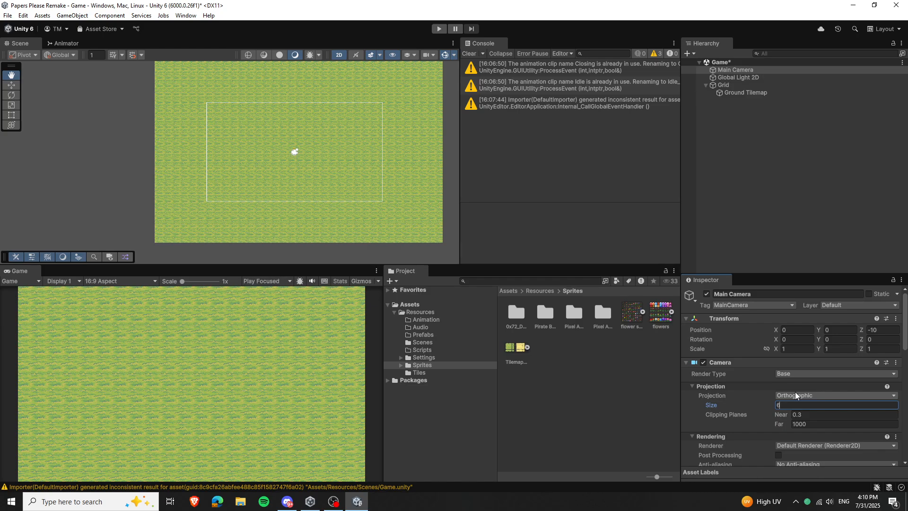
{"action": "key", "text": "BackSpace"}
{"action": "type", "text": "7.26"}
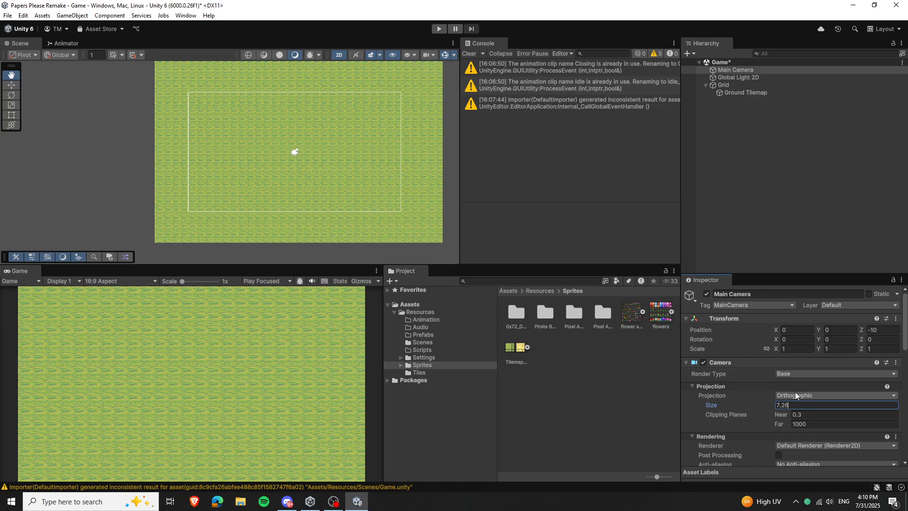
{"action": "key", "text": "BackSpace"}
{"action": "type", "text": "5"}
{"action": "key", "text": "ctrl+s"}
Step: Examine the grass ground and camera framing in the scene and in the maximized Game view
{"action": "scroll", "coordinate": [275, 137], "scroll_direction": "up", "scroll_amount": 1}
{"action": "scroll", "coordinate": [291, 146], "scroll_direction": "down", "scroll_amount": 3}
{"action": "left_click_drag", "start_coordinate": [292, 148], "coordinate": [307, 125]}
{"action": "scroll", "coordinate": [253, 112], "scroll_direction": "up", "scroll_amount": 4}
{"action": "key", "text": "shift+space"}
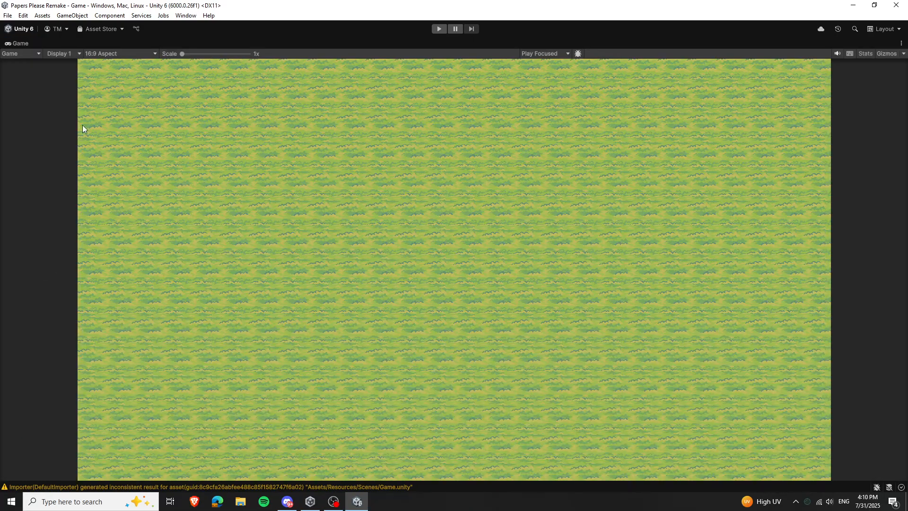
{"action": "double_click", "coordinate": [18, 42]}
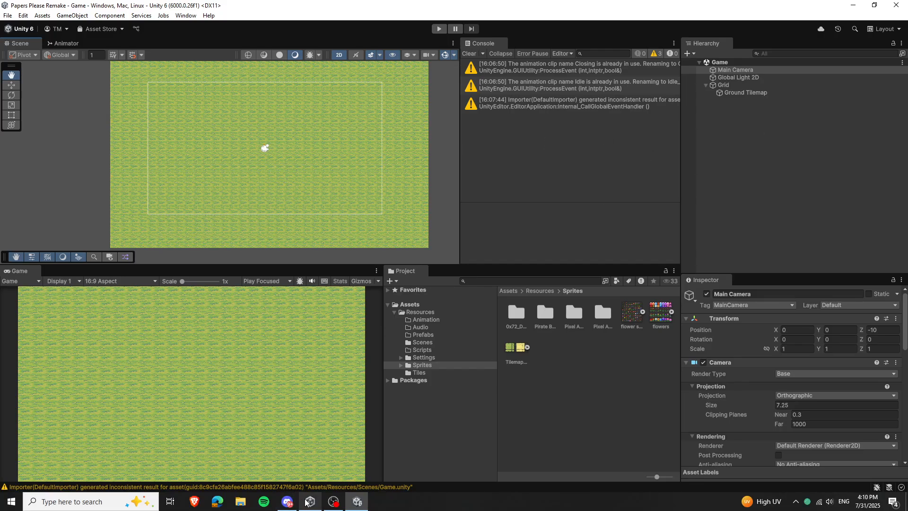
{"action": "left_click", "coordinate": [288, 504]}
{"action": "left_click", "coordinate": [288, 504]}
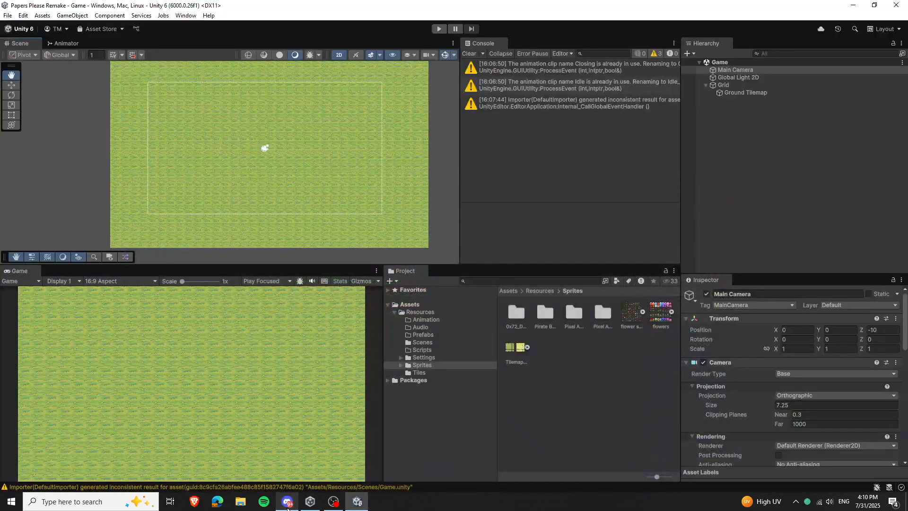
{"action": "left_click", "coordinate": [287, 504]}
{"action": "left_click", "coordinate": [288, 504]}
{"action": "left_click", "coordinate": [185, 16]}
{"action": "left_click", "coordinate": [768, 159]}
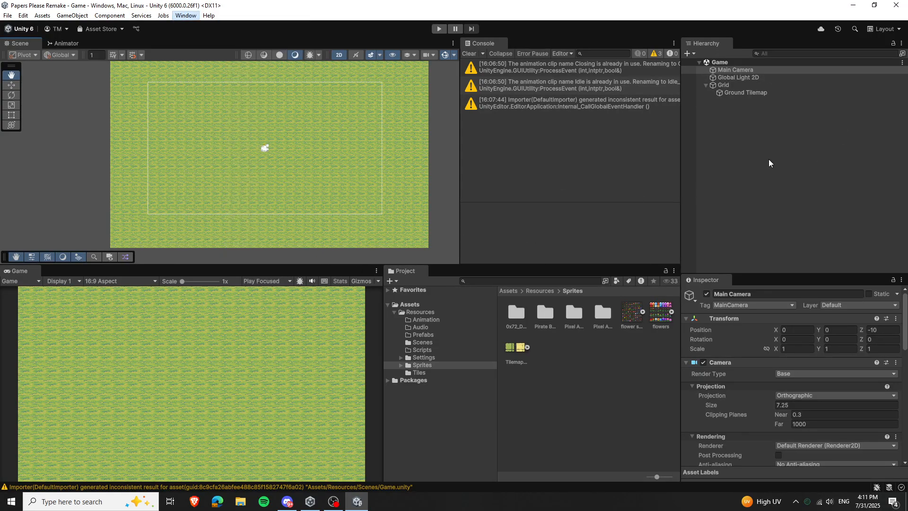
{"action": "left_click", "coordinate": [768, 159]}
Step: Duplicate the Ground Tilemap, rename the copy Ground Tilemap 2 and save the scene
{"action": "left_click", "coordinate": [768, 94]}
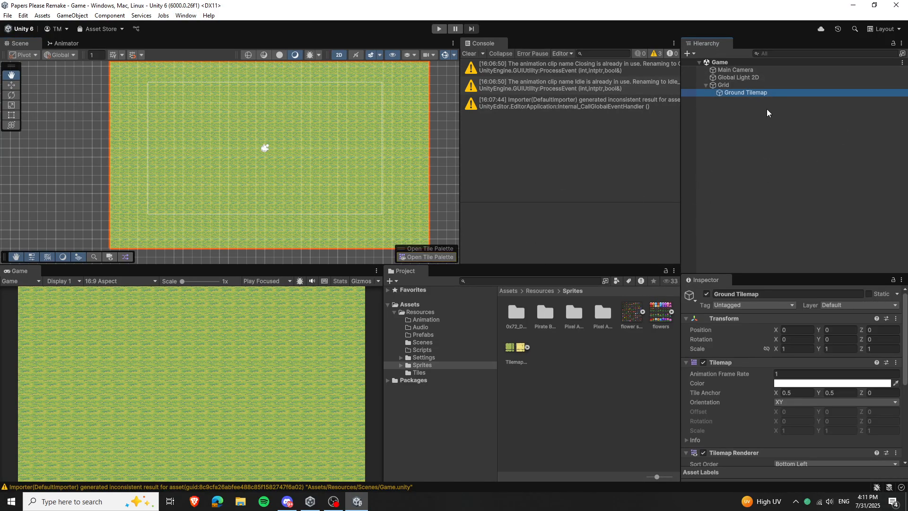
{"action": "key", "text": "ctrl+d"}
{"action": "left_click", "coordinate": [764, 294]}
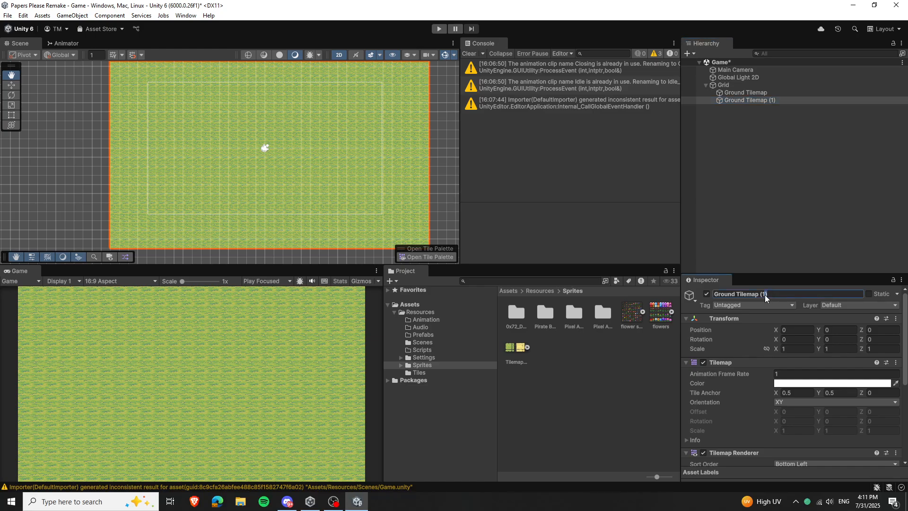
{"action": "key", "text": "Return"}
{"action": "key", "text": "ctrl+s"}
Step: Set the Order in Layer of Ground Tilemap 2's Tilemap Renderer to 1
{"action": "scroll", "coordinate": [766, 340], "scroll_direction": "down", "scroll_amount": 3}
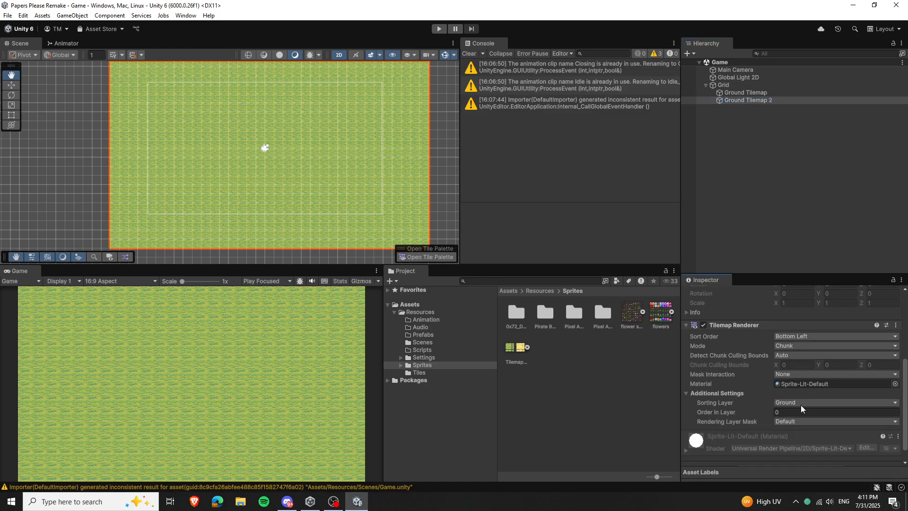
{"action": "left_click", "coordinate": [733, 415]}
{"action": "type", "text": "1"}
Step: Open the Tile Palette targeting Ground Tilemap 2 and move its window clear of the scene
{"action": "left_click", "coordinate": [186, 15]}
{"action": "mouse_move", "coordinate": [225, 194]}
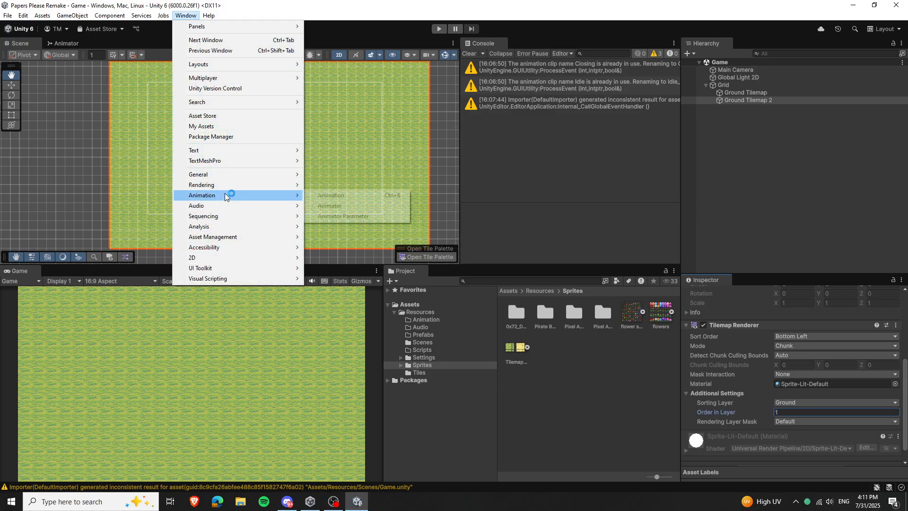
{"action": "mouse_move", "coordinate": [208, 258]}
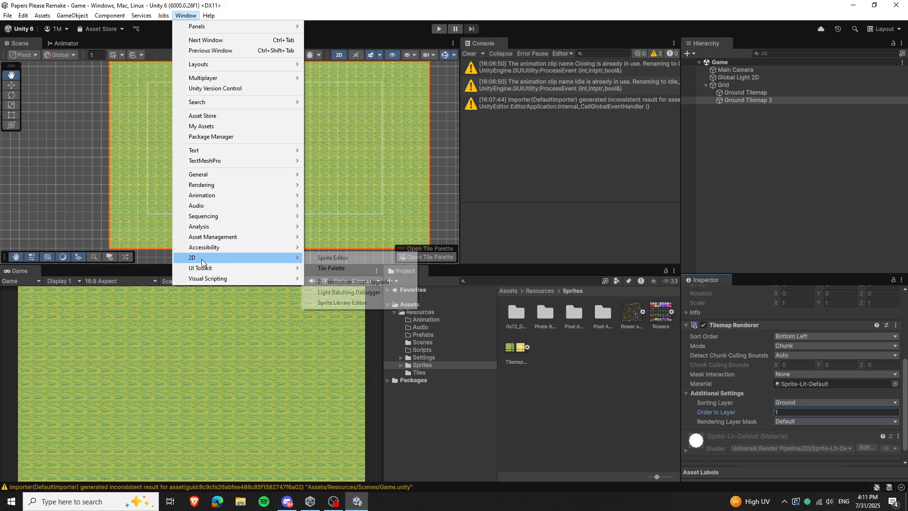
{"action": "left_click", "coordinate": [366, 269]}
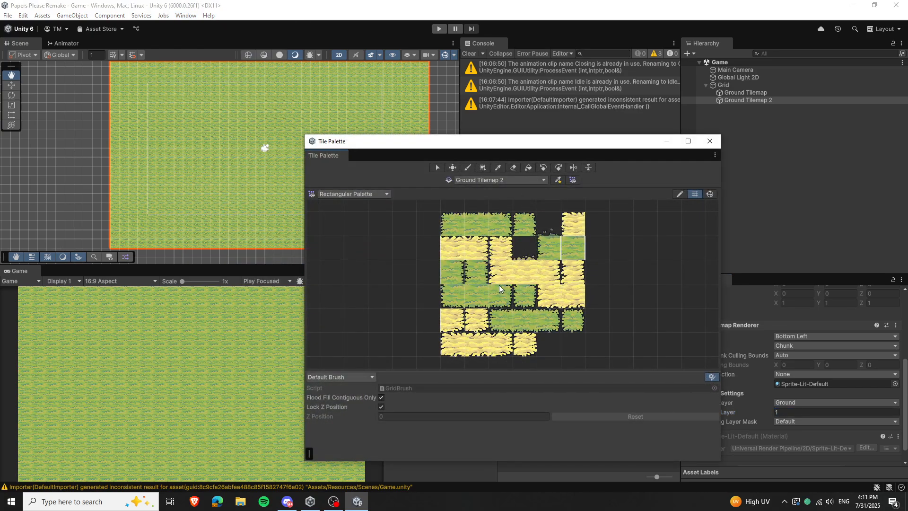
{"action": "left_click_drag", "start_coordinate": [551, 136], "coordinate": [633, 112]}
{"action": "left_click_drag", "start_coordinate": [576, 122], "coordinate": [679, 119]}
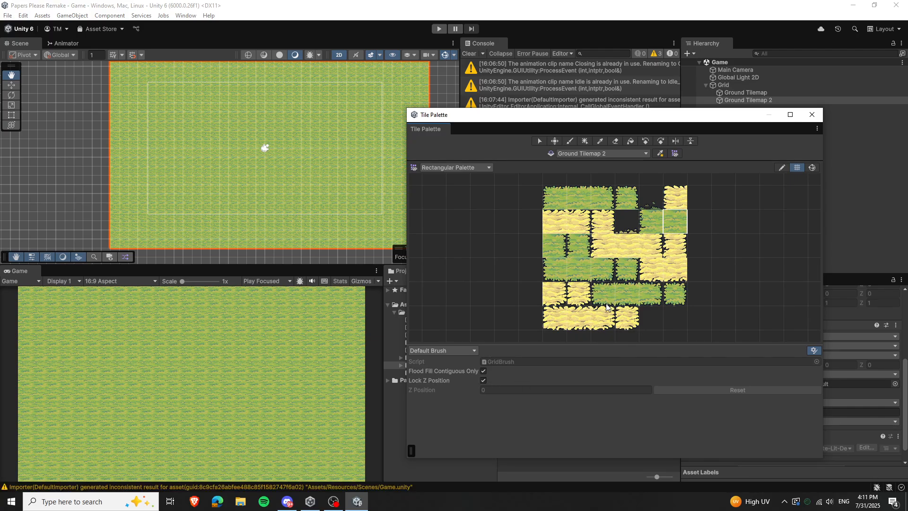
Step: Box-fill a horizontal strip of plain sand tiles about 16 tiles wide and 2 high across the middle of the camera frame
{"action": "left_click", "coordinate": [632, 245]}
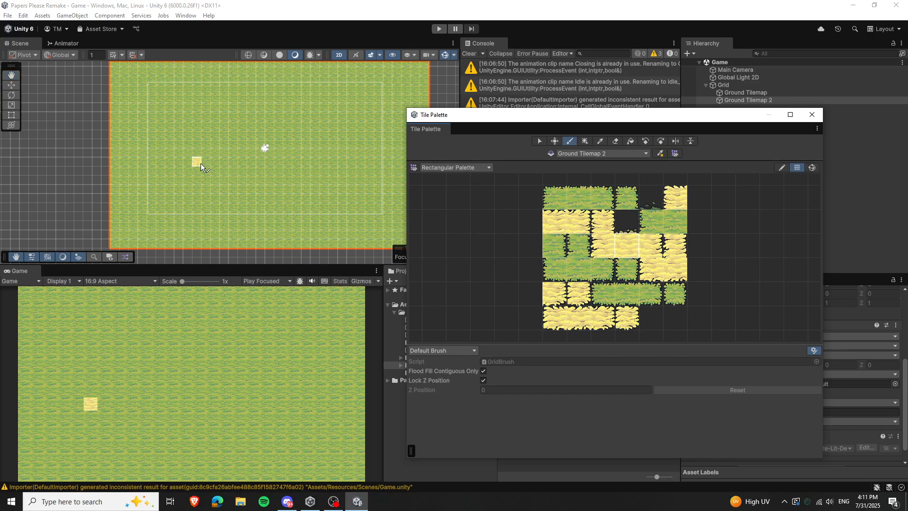
{"action": "left_click", "coordinate": [585, 141]}
{"action": "scroll", "coordinate": [185, 151], "scroll_direction": "up", "scroll_amount": 5}
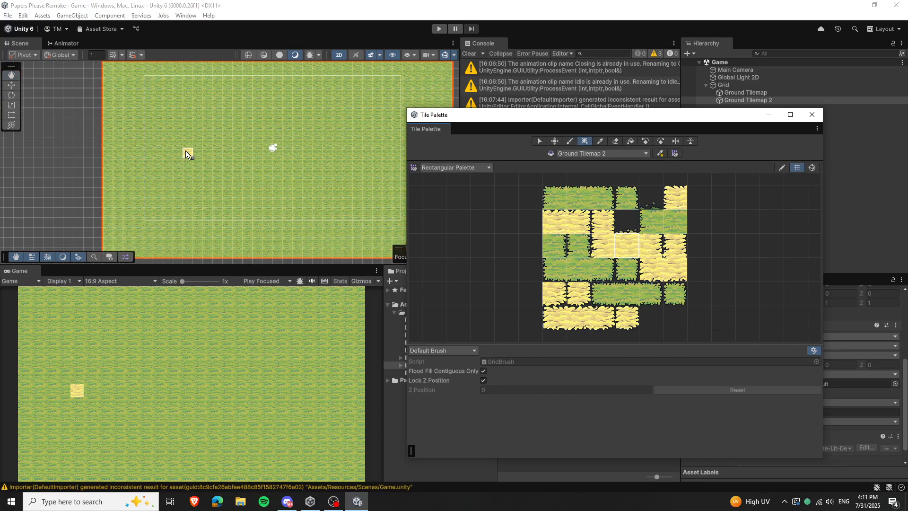
{"action": "middle_click_drag", "start_coordinate": [262, 186], "coordinate": [180, 202]}
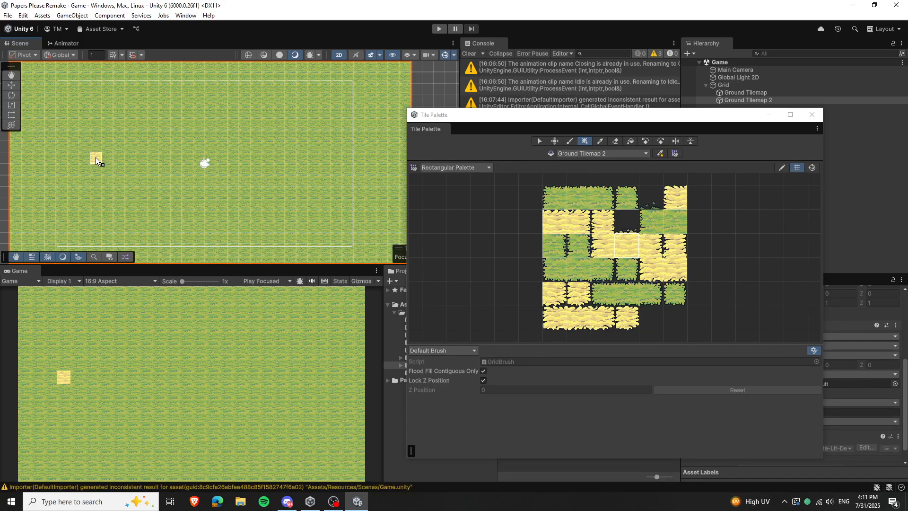
{"action": "left_click_drag", "start_coordinate": [96, 157], "coordinate": [321, 168]}
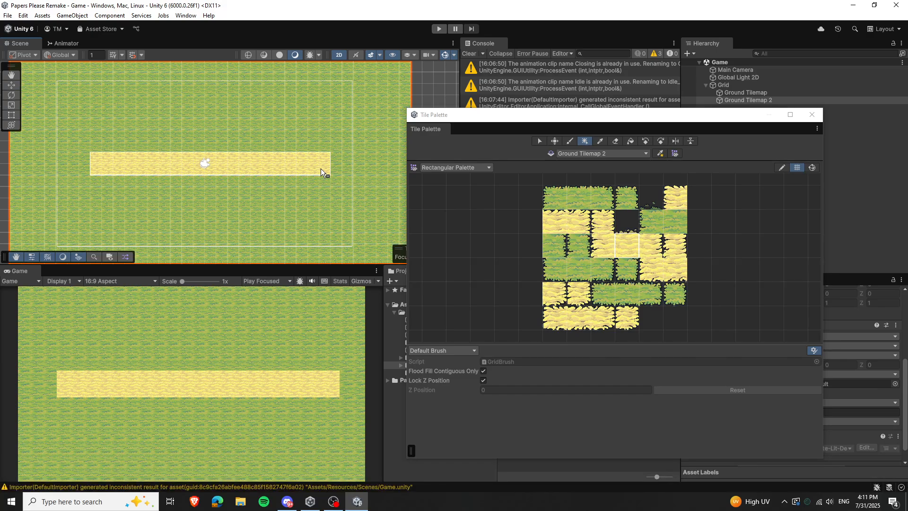
{"action": "left_click_drag", "start_coordinate": [320, 169], "coordinate": [282, 175]}
{"action": "left_click_drag", "start_coordinate": [266, 169], "coordinate": [267, 168]}
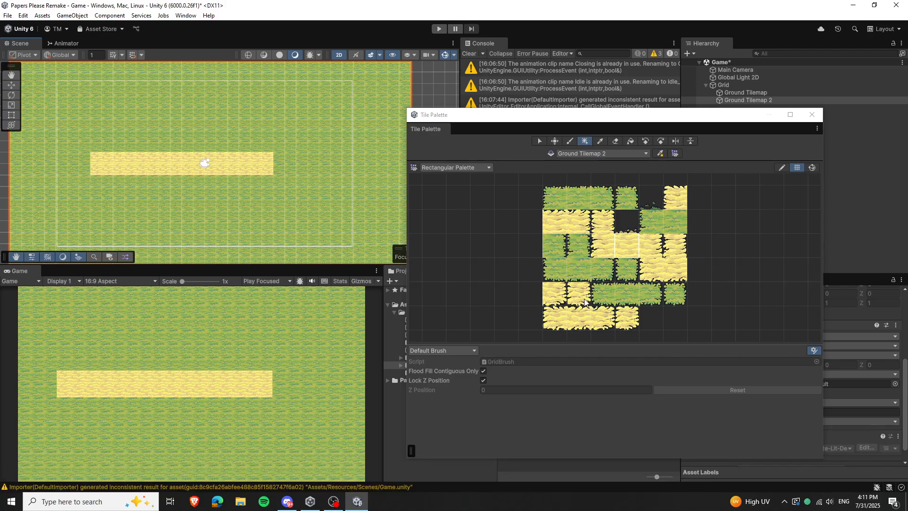
Step: Replace the four corner tiles of the sand strip with the matching sand corner tiles
{"action": "left_click", "coordinate": [555, 293]}
{"action": "left_click", "coordinate": [279, 181]}
{"action": "left_click", "coordinate": [267, 169]}
{"action": "left_click", "coordinate": [555, 317]}
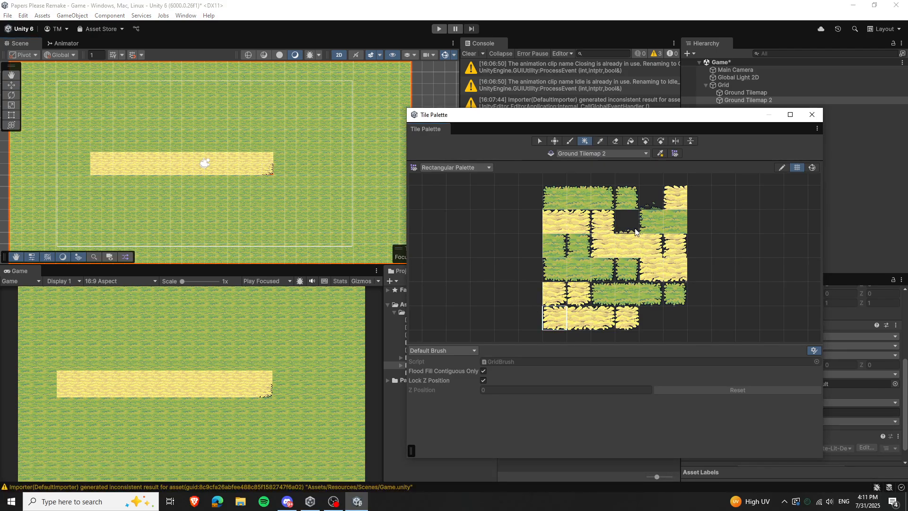
{"action": "left_click", "coordinate": [96, 163]}
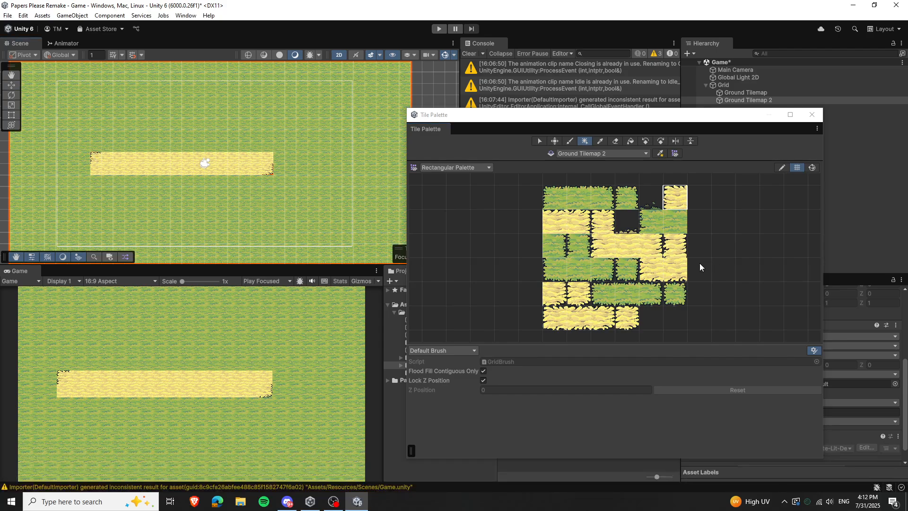
{"action": "left_click", "coordinate": [651, 268]}
{"action": "left_click", "coordinate": [93, 166]}
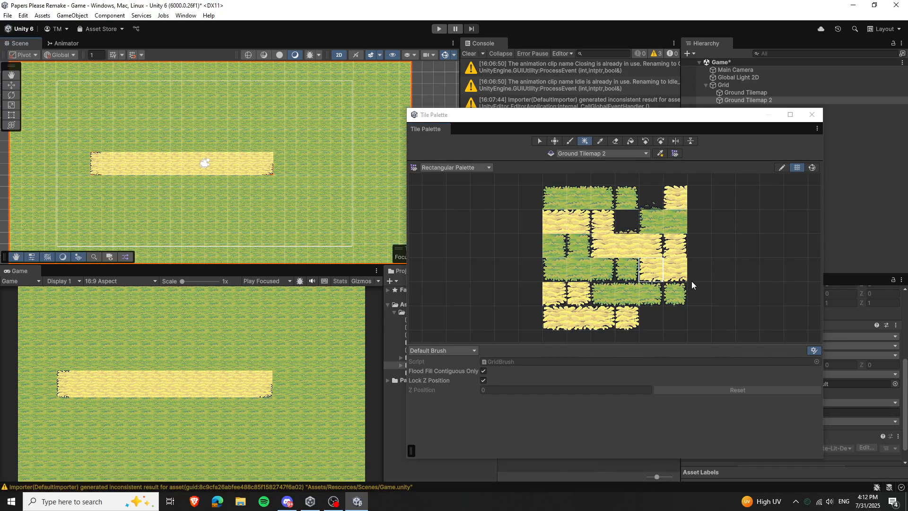
{"action": "left_click", "coordinate": [672, 268]}
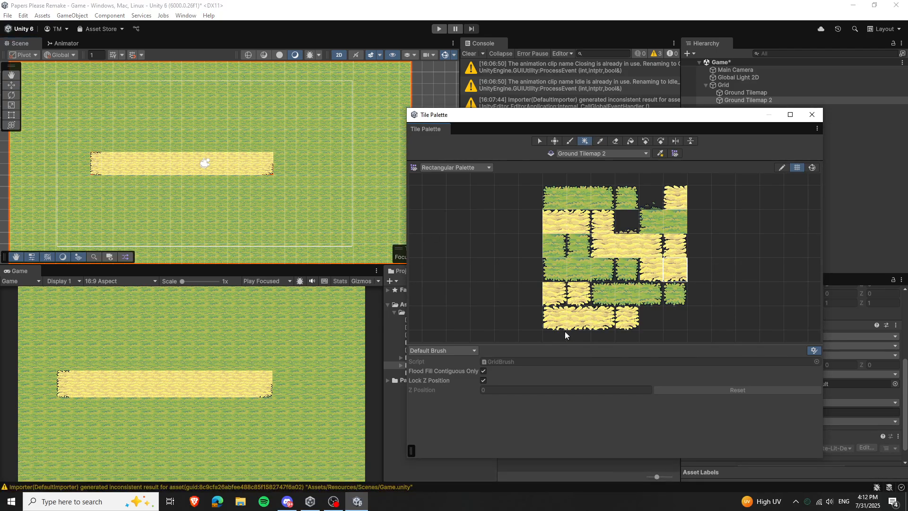
{"action": "left_click", "coordinate": [556, 297]}
{"action": "left_click", "coordinate": [278, 169]}
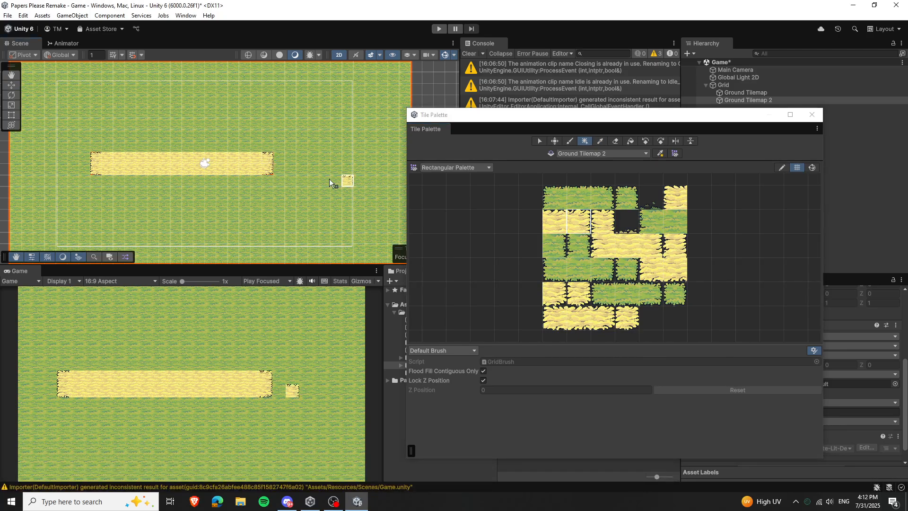
Step: Box-fill the lower row of the sand strip between its corners with the sand bottom-edge tile
{"action": "left_click", "coordinate": [578, 221]}
{"action": "left_click", "coordinate": [667, 266]}
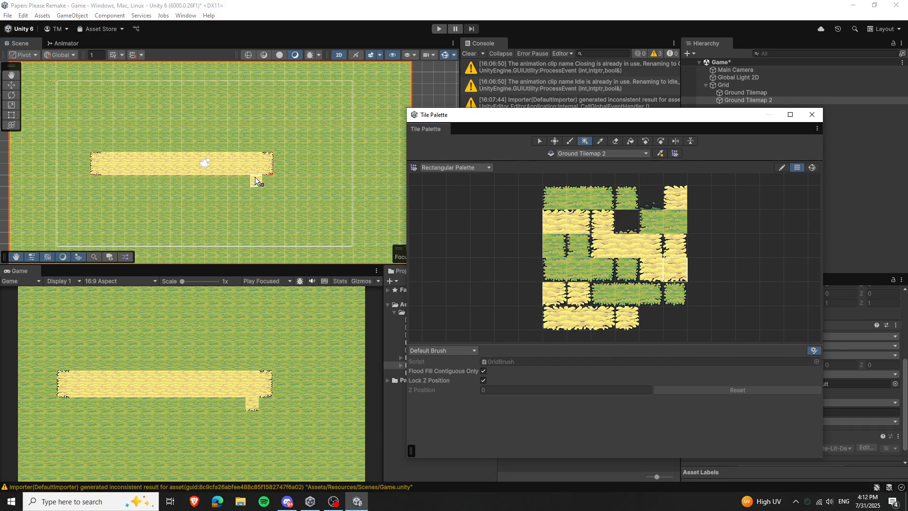
{"action": "left_click_drag", "start_coordinate": [248, 170], "coordinate": [104, 170]}
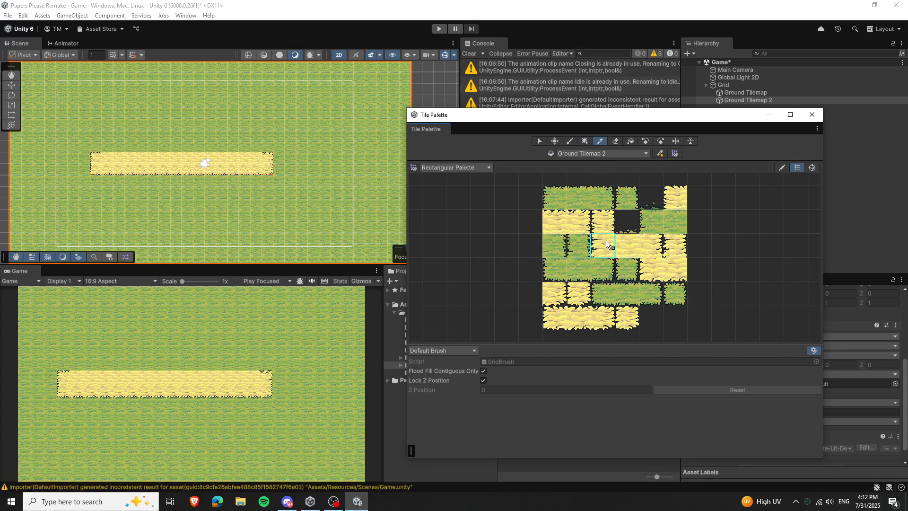
Step: Box-fill the upper row of the sand strip between its corners with the top-edge tile and close the Tile Palette
{"action": "left_click", "coordinate": [677, 200]}
{"action": "left_click", "coordinate": [665, 276]}
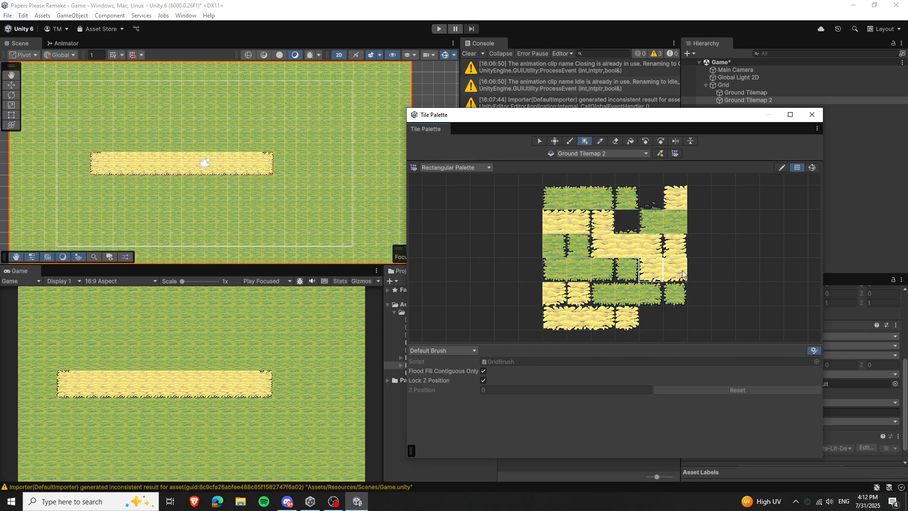
{"action": "left_click", "coordinate": [579, 293]}
{"action": "scroll", "coordinate": [602, 284], "scroll_direction": "up", "scroll_amount": 1}
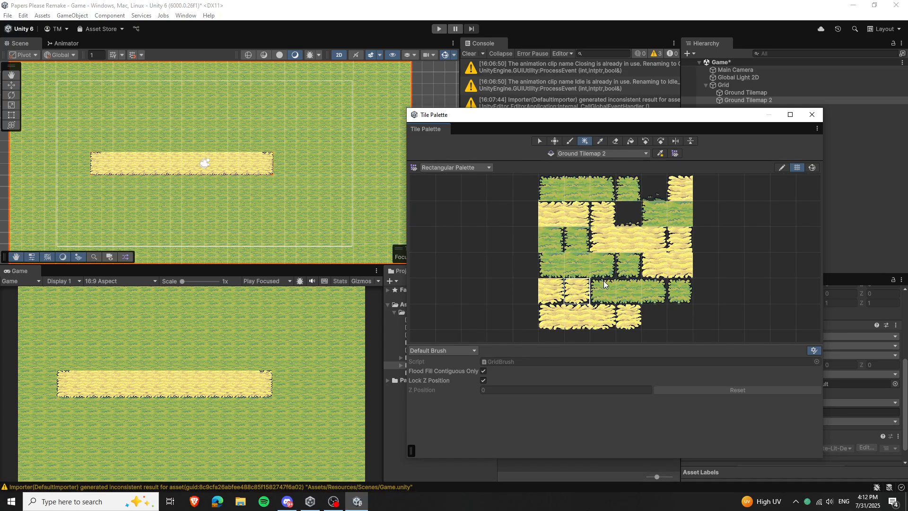
{"action": "left_click", "coordinate": [552, 219]}
{"action": "left_click_drag", "start_coordinate": [103, 159], "coordinate": [256, 160]}
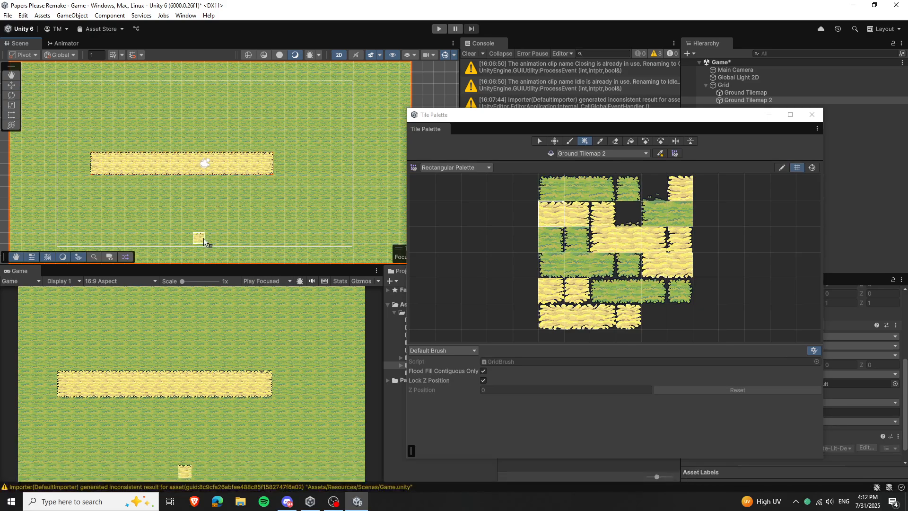
{"action": "left_click", "coordinate": [812, 115]}
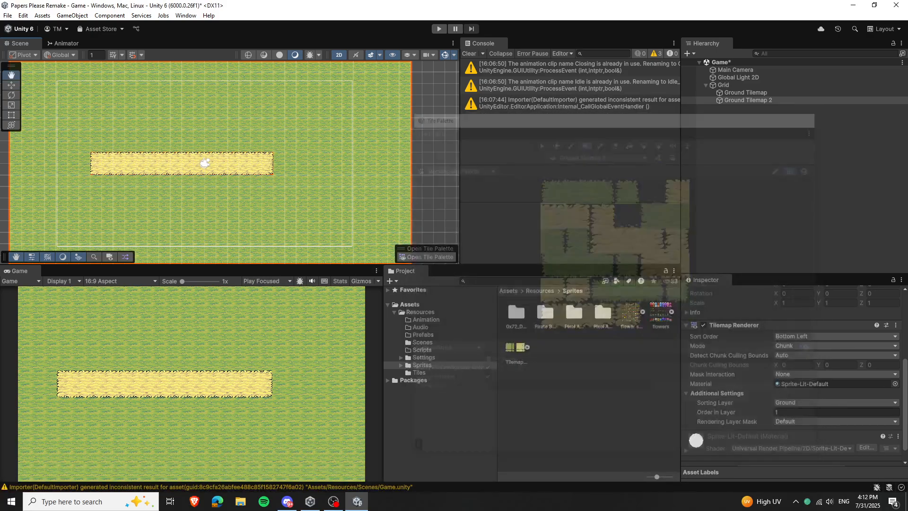
Step: Set the Main Camera's orthographic size to 7.5, save the scene and check the framing in the maximized Game view
{"action": "left_click", "coordinate": [757, 70]}
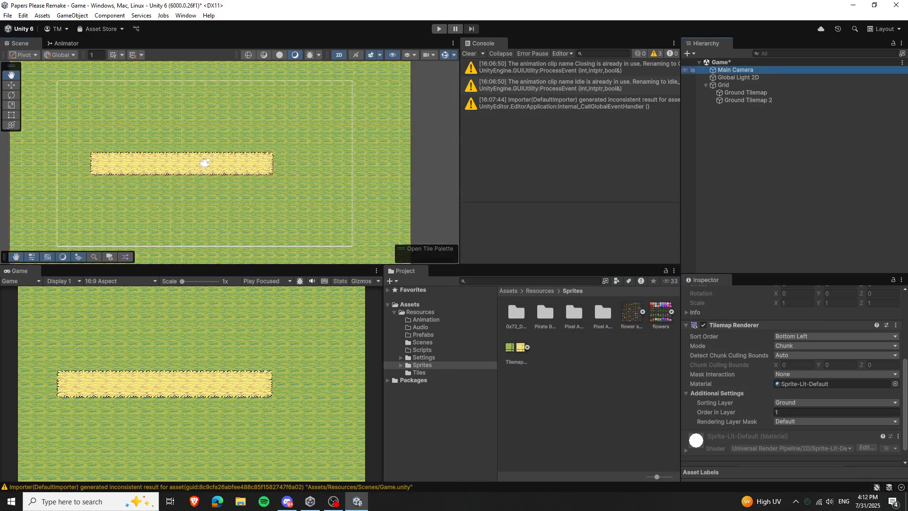
{"action": "left_click", "coordinate": [773, 379]}
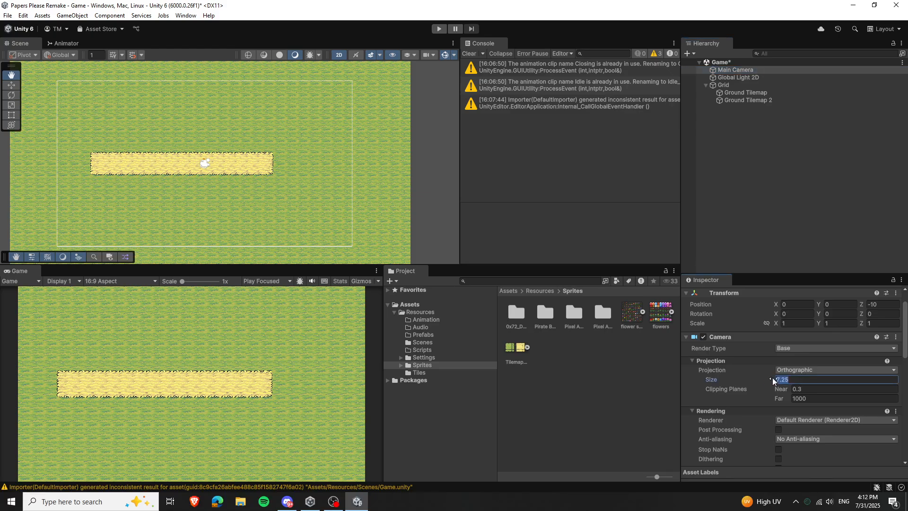
{"action": "type", "text": "5"}
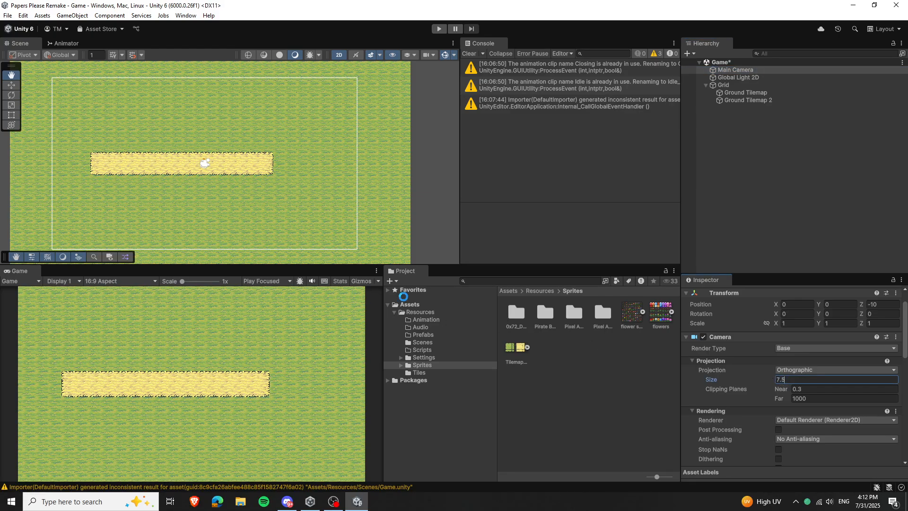
{"action": "double_click", "coordinate": [24, 272]}
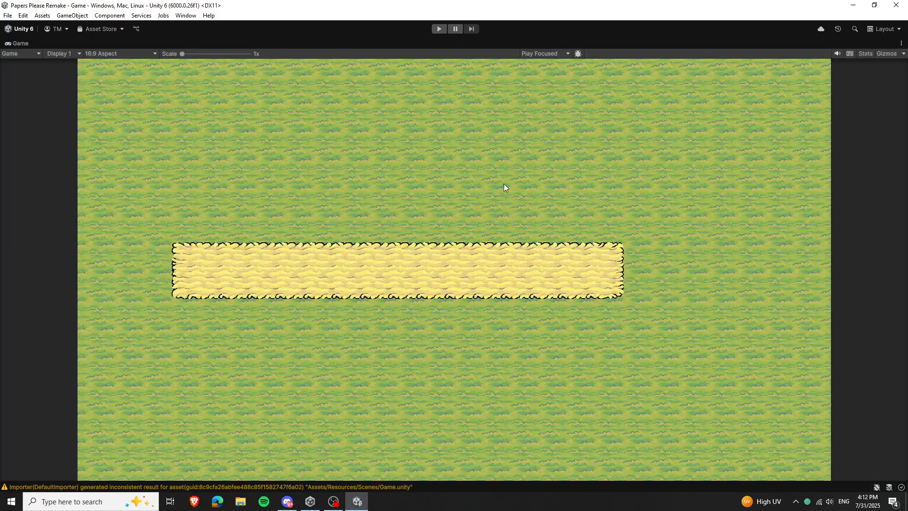
{"action": "double_click", "coordinate": [19, 43]}
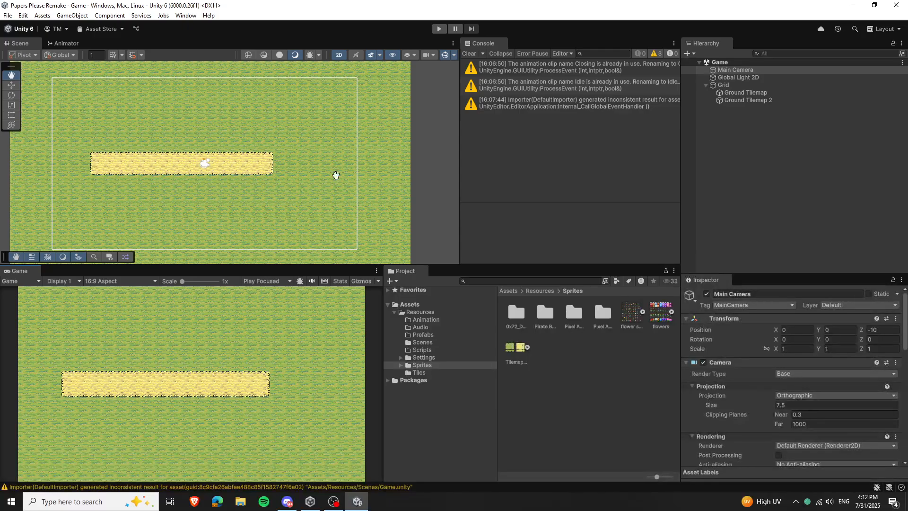
Step: Open the project's Graphics settings from the Universal Render Pipeline Global Settings asset and examine the shader, pipeline and volume options
{"action": "left_click", "coordinate": [767, 211]}
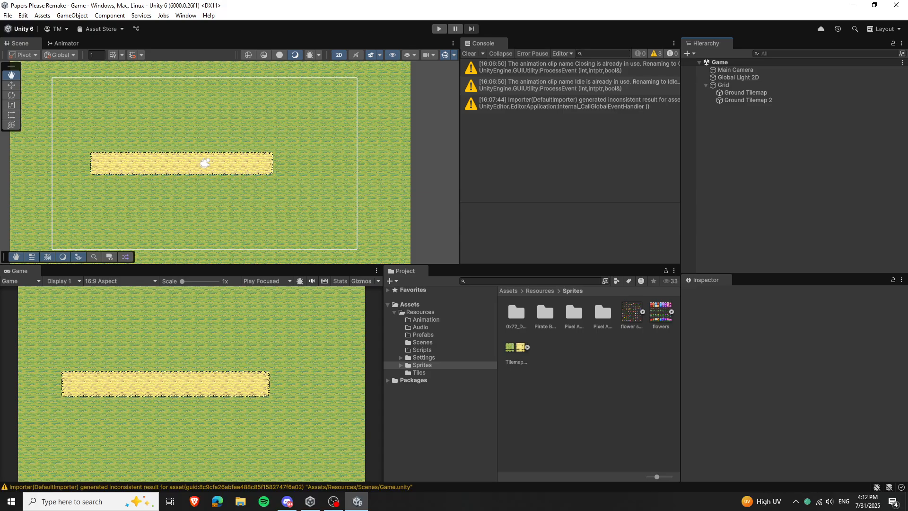
{"action": "left_click", "coordinate": [427, 312]}
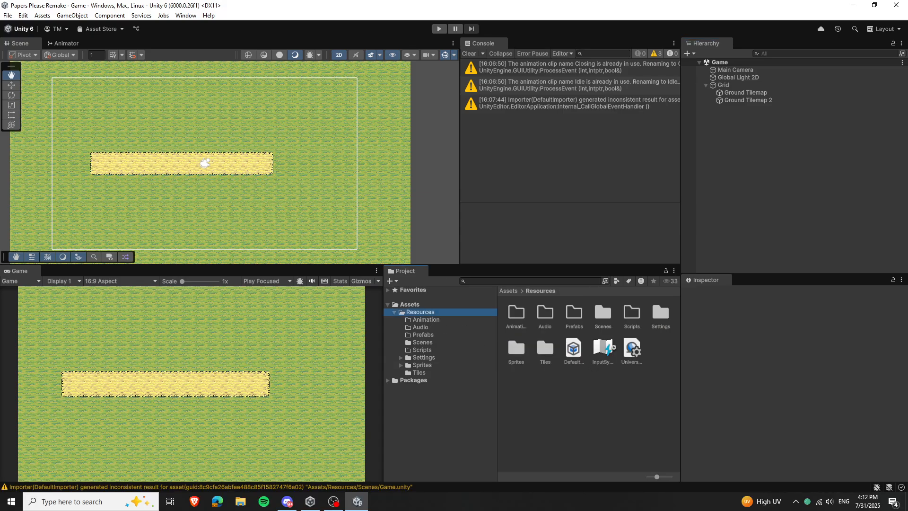
{"action": "left_click", "coordinate": [574, 349]}
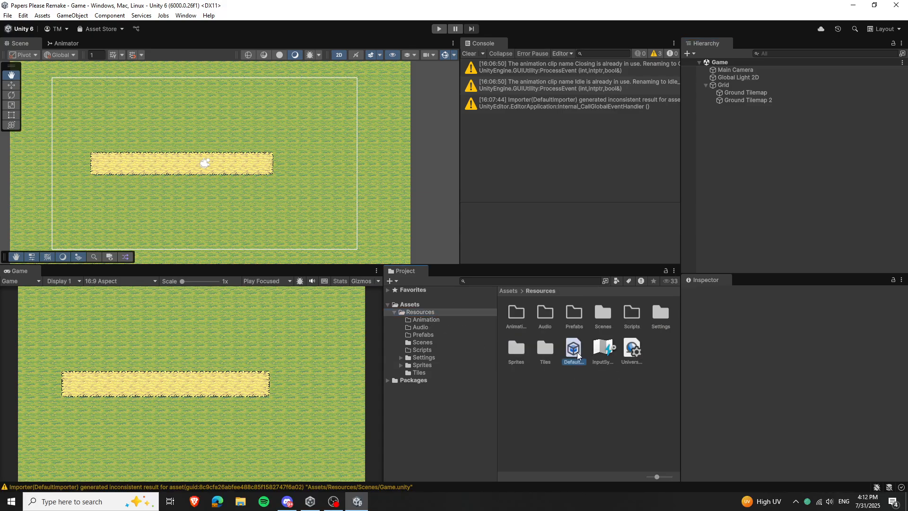
{"action": "left_click", "coordinate": [632, 351]}
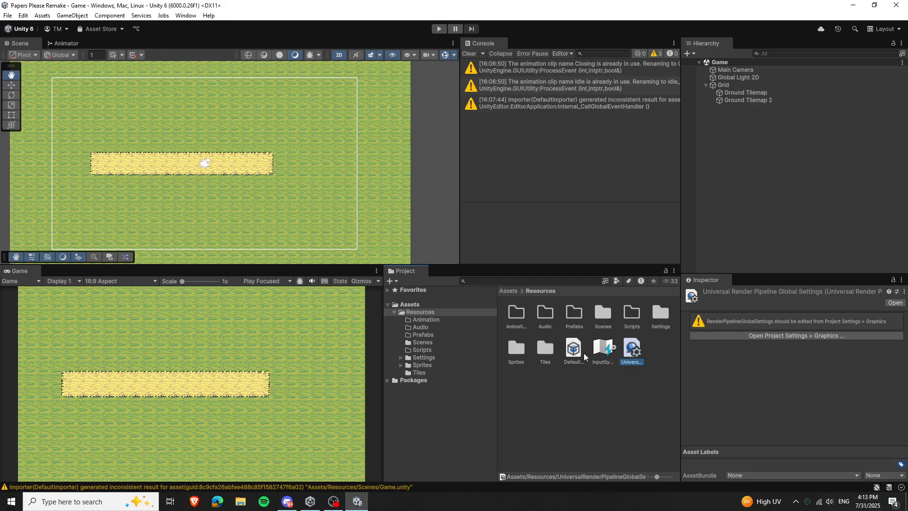
{"action": "left_click", "coordinate": [783, 336]}
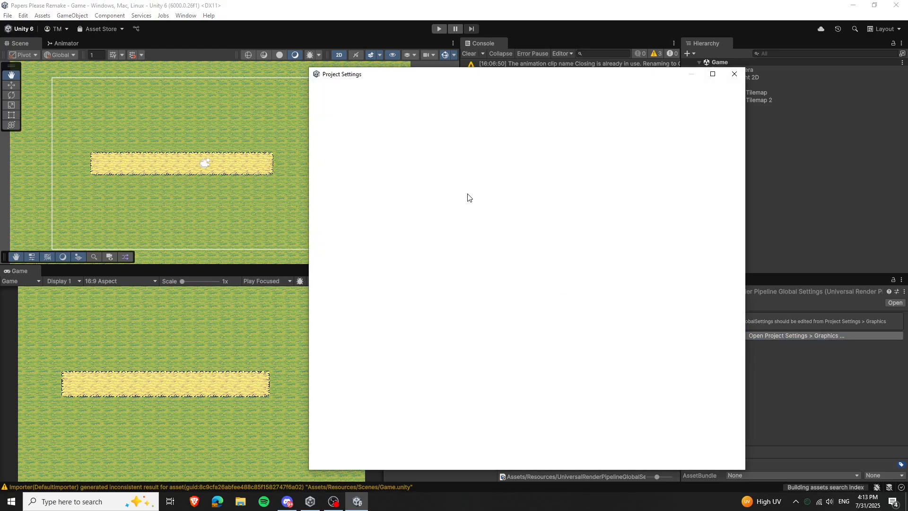
{"action": "scroll", "coordinate": [505, 254], "scroll_direction": "down", "scroll_amount": 4}
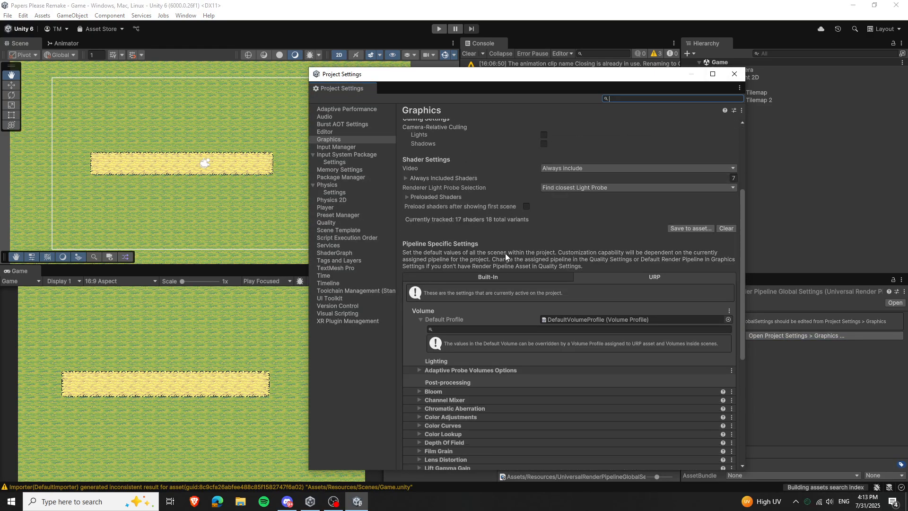
{"action": "scroll", "coordinate": [505, 253], "scroll_direction": "up", "scroll_amount": 4}
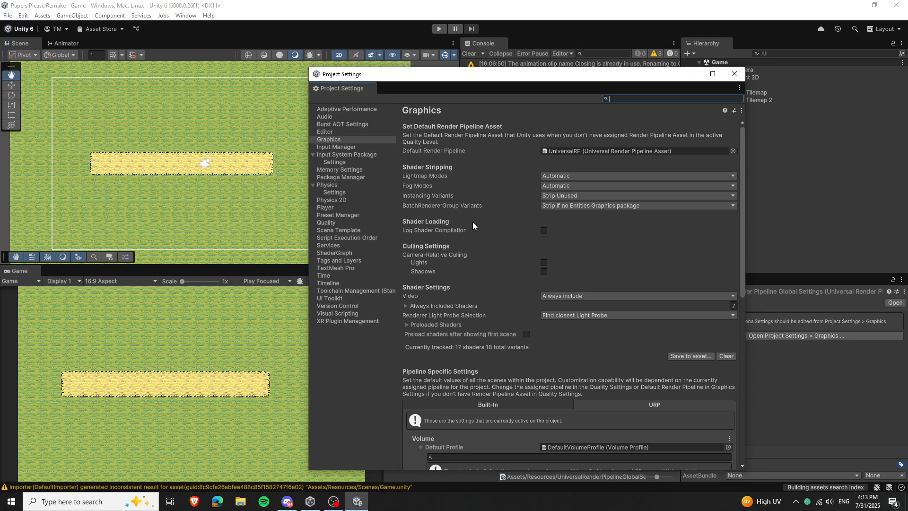
{"action": "scroll", "coordinate": [481, 306], "scroll_direction": "down", "scroll_amount": 3}
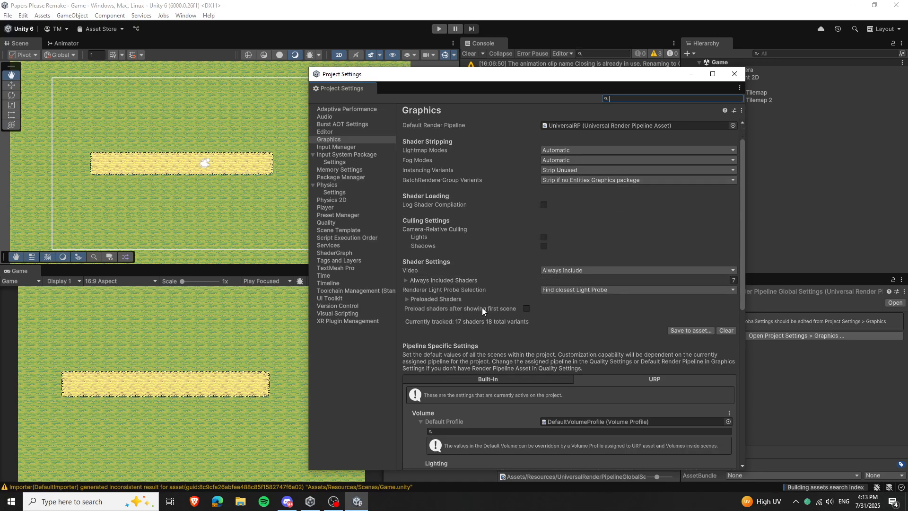
{"action": "scroll", "coordinate": [481, 303], "scroll_direction": "down", "scroll_amount": 3}
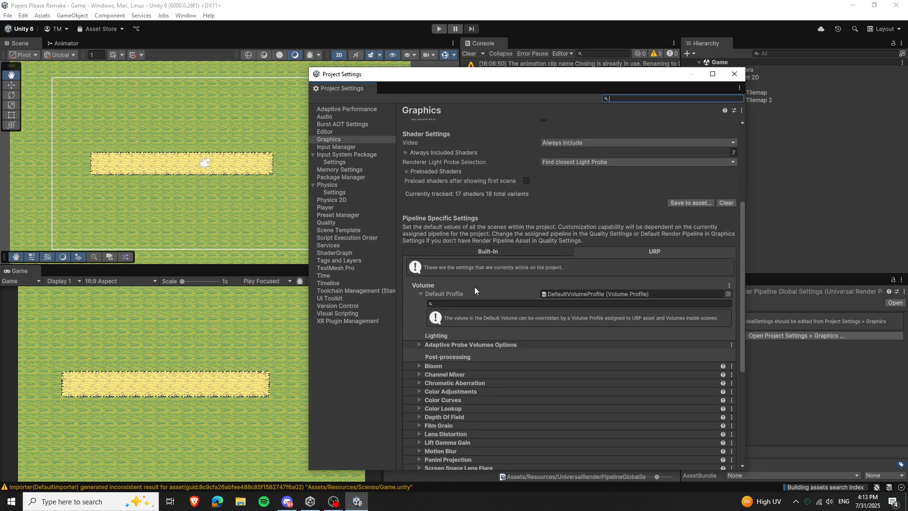
{"action": "scroll", "coordinate": [476, 274], "scroll_direction": "up", "scroll_amount": 6}
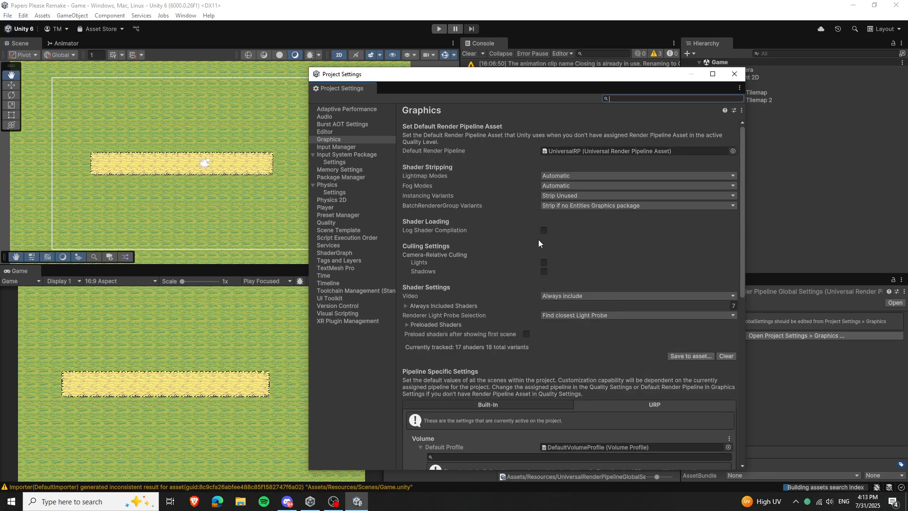
Step: Review the Graphics settings down through post-processing overrides, additional shader stripping and Render Graph options
{"action": "scroll", "coordinate": [518, 274], "scroll_direction": "down", "scroll_amount": 10}
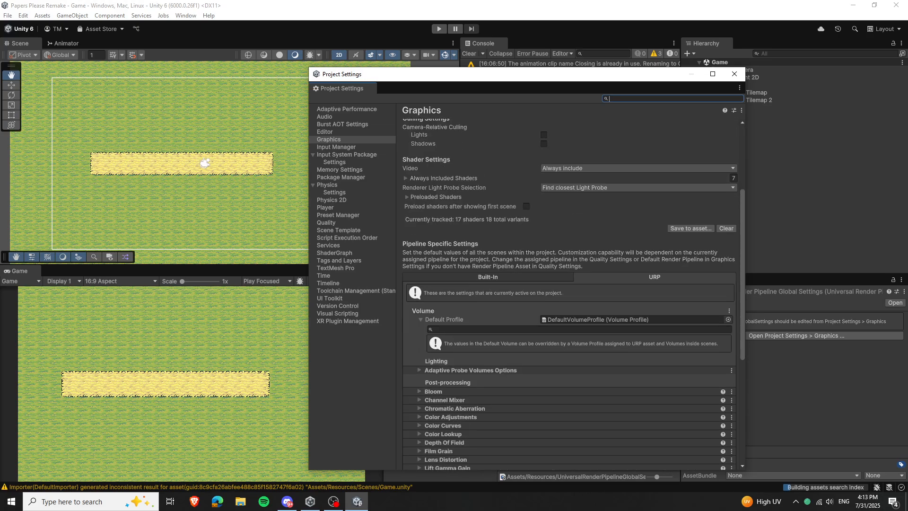
{"action": "scroll", "coordinate": [477, 257], "scroll_direction": "down", "scroll_amount": 1}
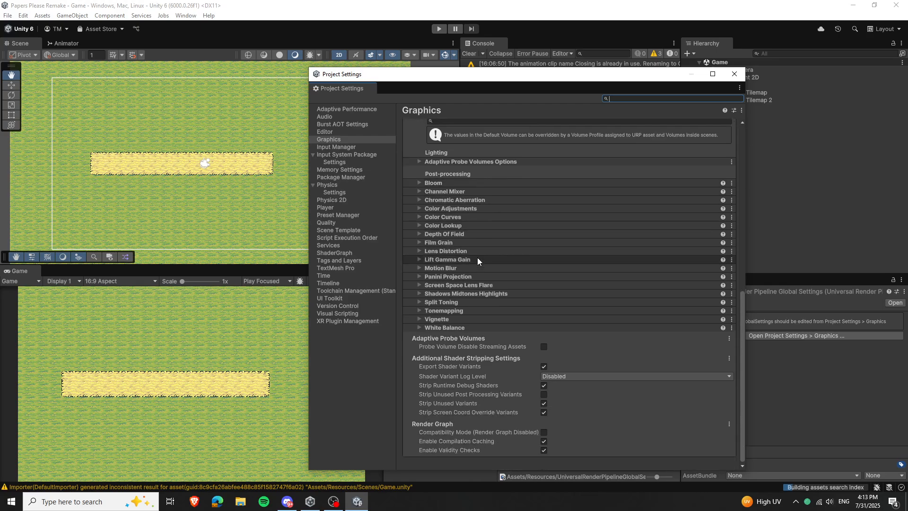
{"action": "scroll", "coordinate": [510, 195], "scroll_direction": "up", "scroll_amount": 10}
{"action": "scroll", "coordinate": [510, 198], "scroll_direction": "up", "scroll_amount": 1}
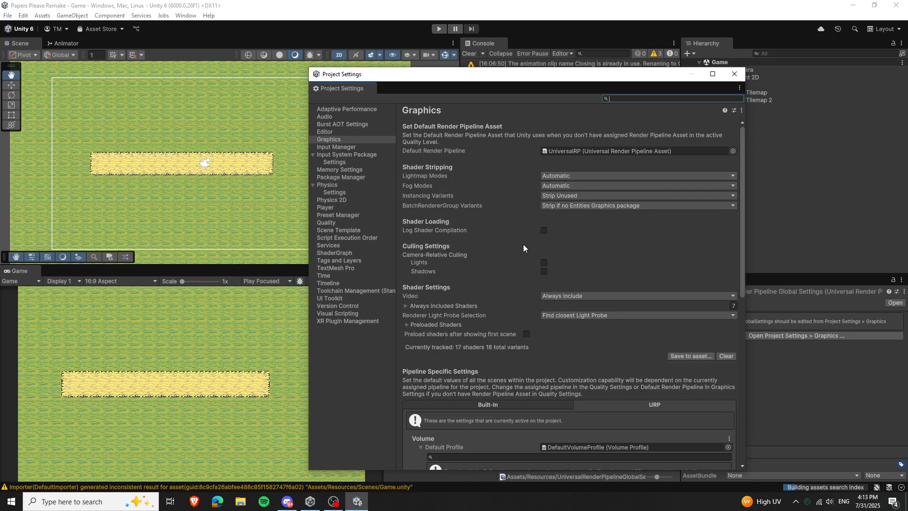
Step: Switch to the Brave browser and search the web for "unity 2d urp custom sort axis"
{"action": "left_click", "coordinate": [197, 499]}
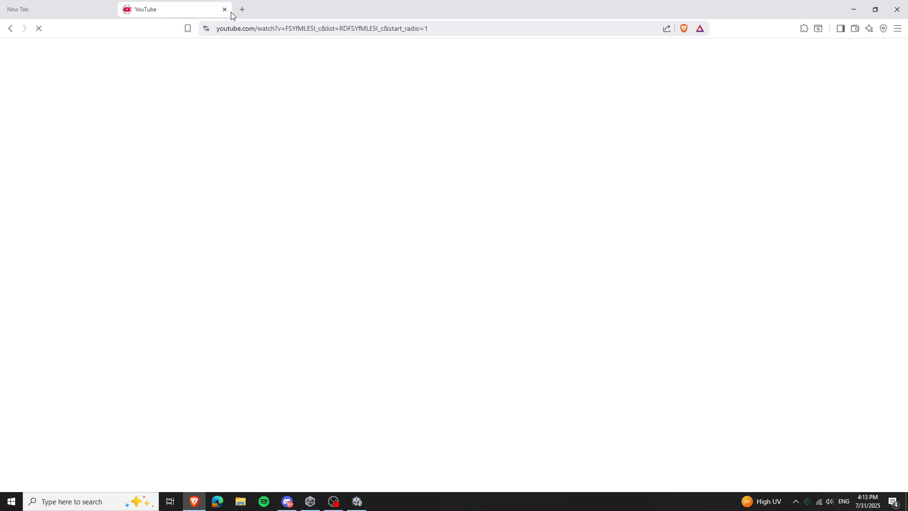
{"action": "left_click", "coordinate": [224, 9]}
{"action": "left_click", "coordinate": [125, 10]}
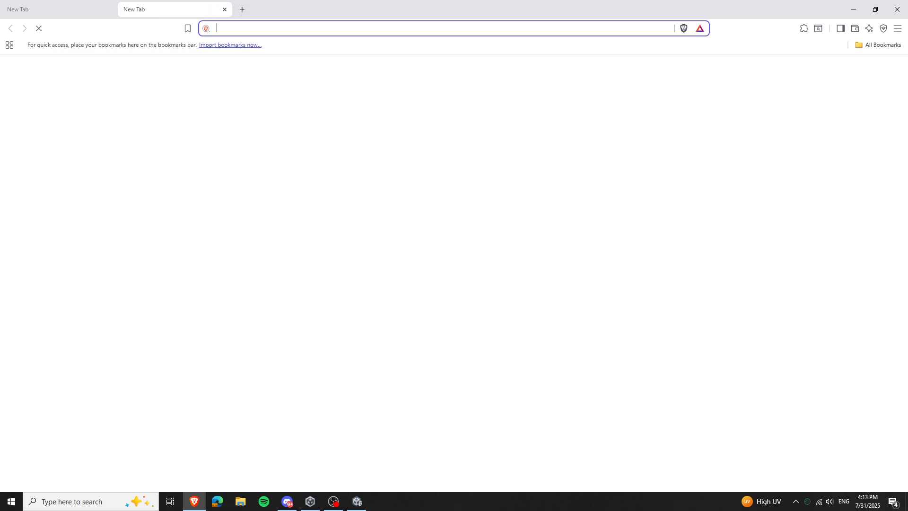
{"action": "type", "text": "un"}
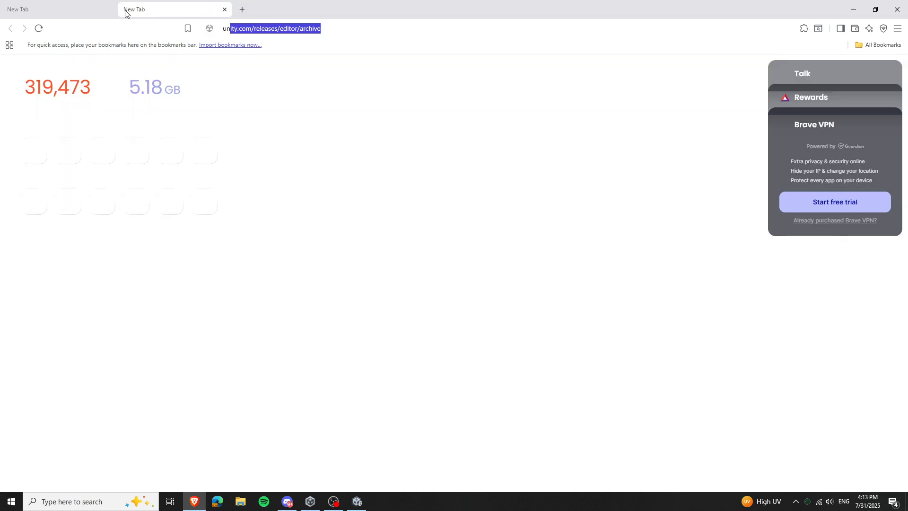
{"action": "type", "text": "ity  2d urp"}
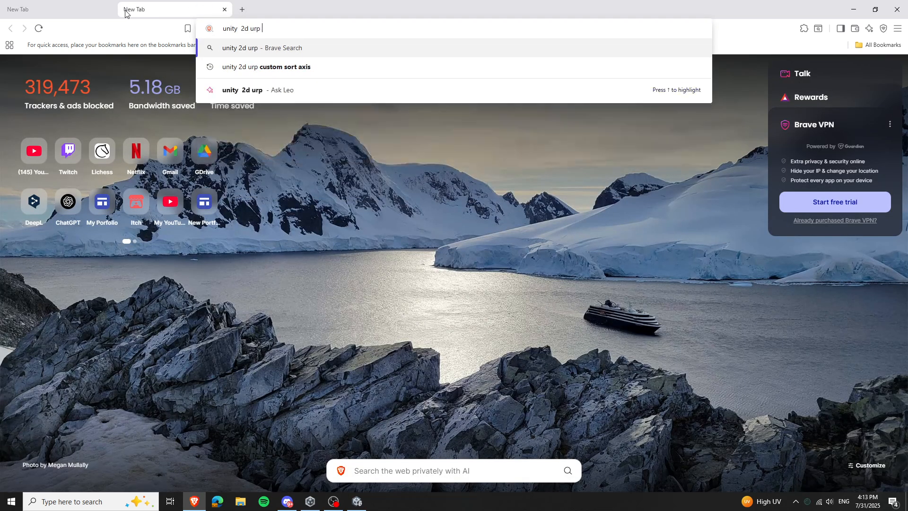
{"action": "left_click", "coordinate": [336, 69]}
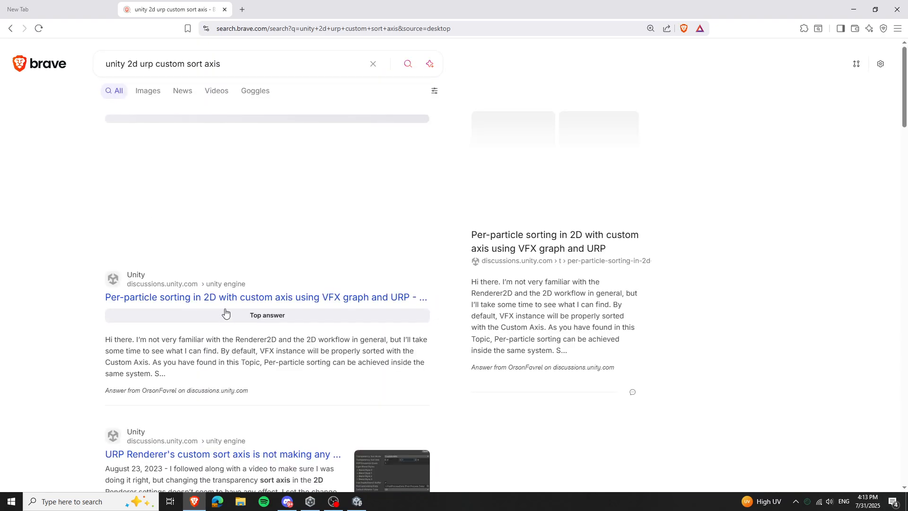
Step: Open the Unity Discussions thread on the URP Renderer's custom sort axis and read its Renderer 2D transparency sort settings
{"action": "scroll", "coordinate": [225, 312], "scroll_direction": "down", "scroll_amount": 3}
{"action": "scroll", "coordinate": [225, 312], "scroll_direction": "down", "scroll_amount": 1}
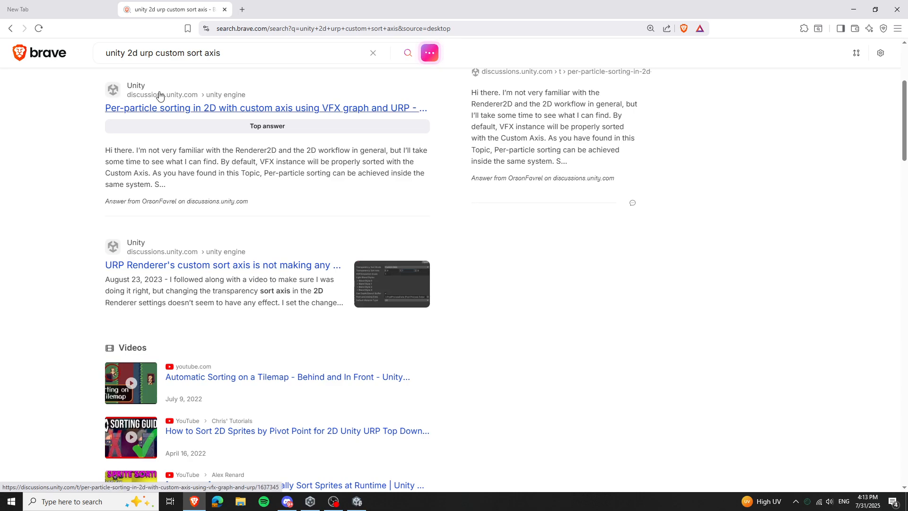
{"action": "scroll", "coordinate": [268, 161], "scroll_direction": "down", "scroll_amount": 2}
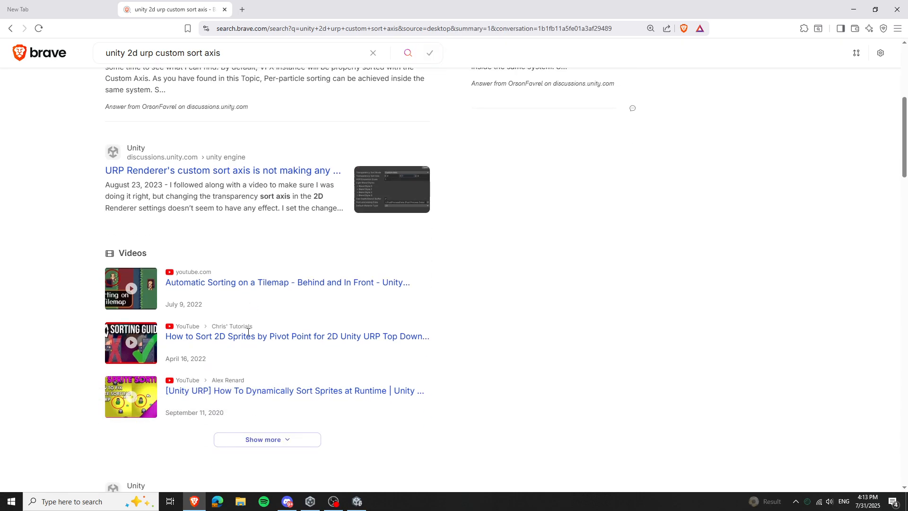
{"action": "left_click", "coordinate": [262, 171]}
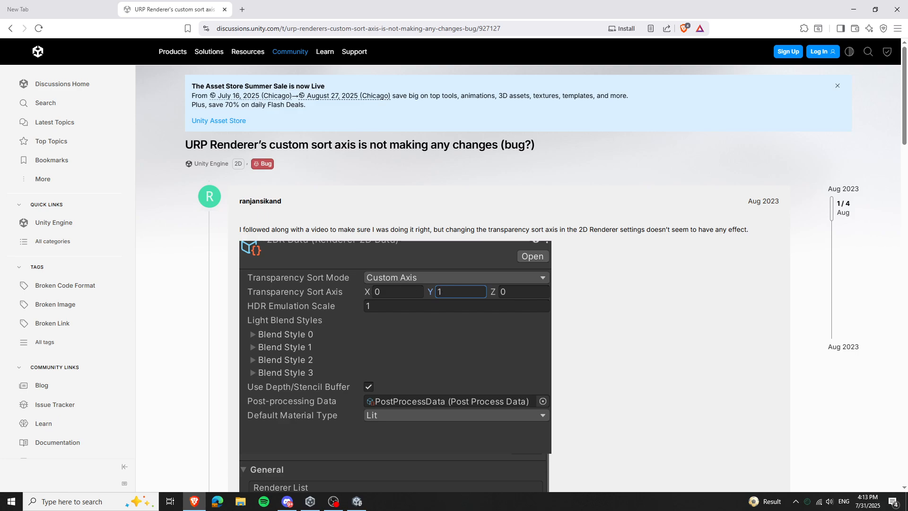
{"action": "scroll", "coordinate": [407, 286], "scroll_direction": "down", "scroll_amount": 1}
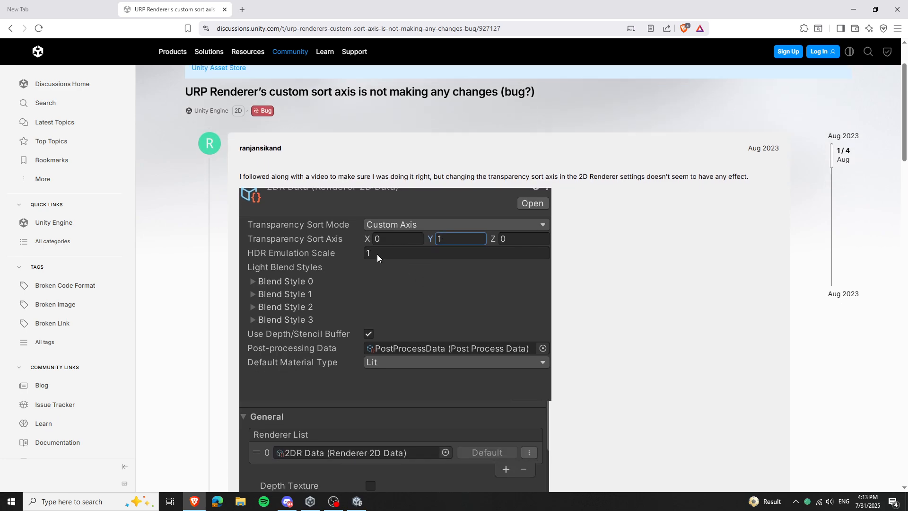
{"action": "scroll", "coordinate": [376, 254], "scroll_direction": "down", "scroll_amount": 1}
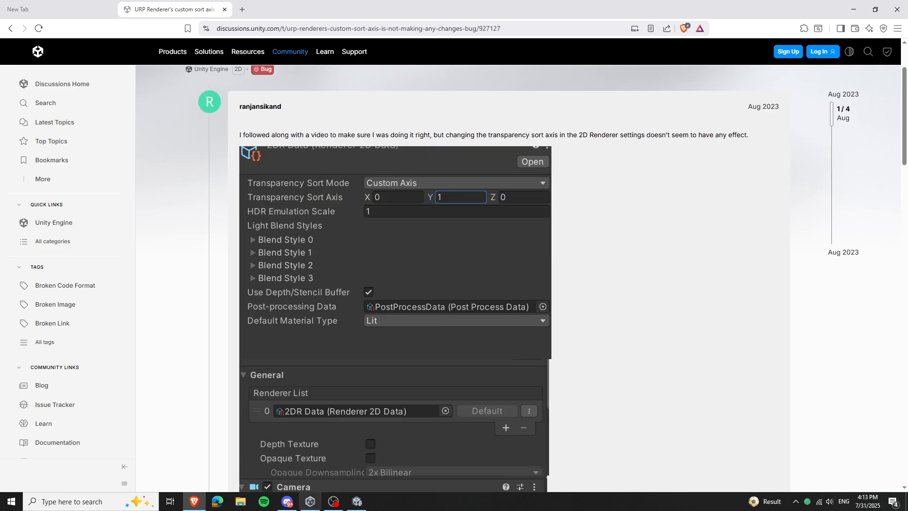
Step: Switch back to the Unity editor and close the Project Settings window
{"action": "left_click", "coordinate": [287, 502]}
{"action": "left_click", "coordinate": [286, 502]}
{"action": "left_click", "coordinate": [311, 502]}
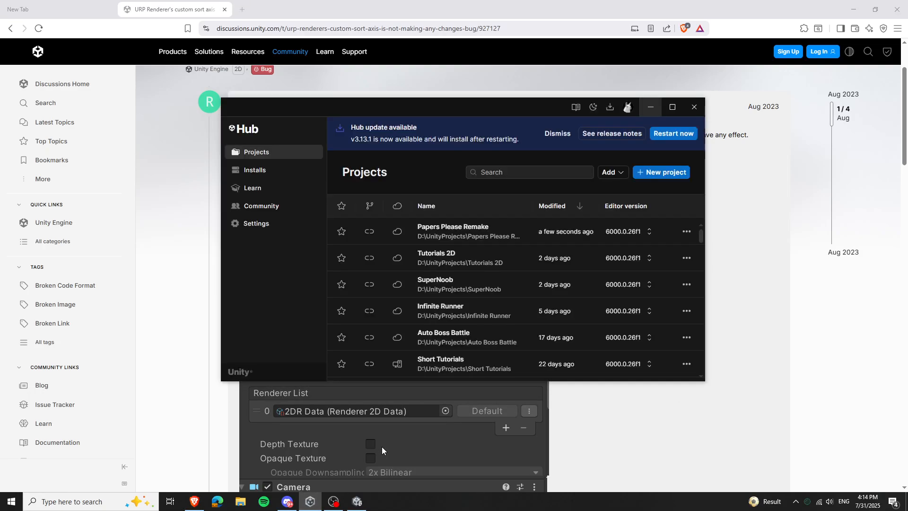
{"action": "left_click", "coordinate": [650, 107]}
{"action": "left_click", "coordinate": [357, 501]}
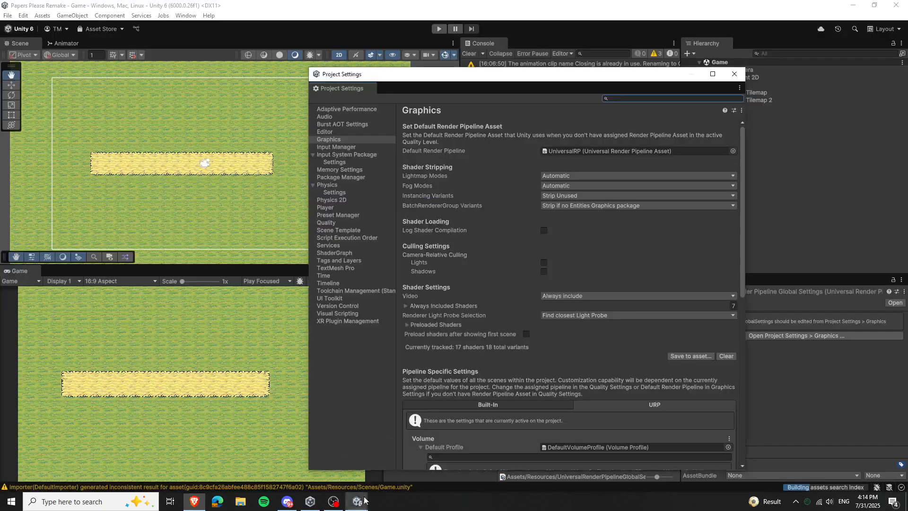
{"action": "left_click", "coordinate": [735, 74]}
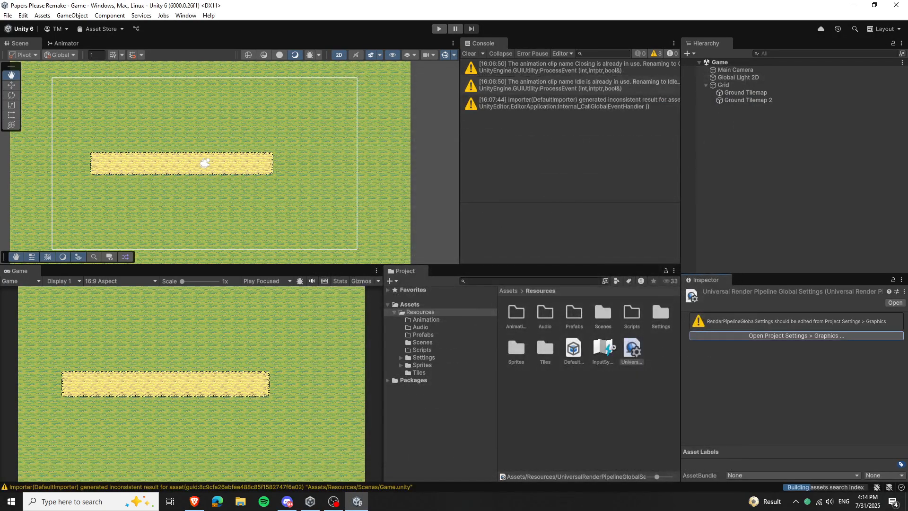
Step: Inspect the Default Volume Profile and Universal Render Pipeline Global Settings assets in the Resources folder for sorting options
{"action": "left_click", "coordinate": [586, 378]}
{"action": "left_click", "coordinate": [573, 350]}
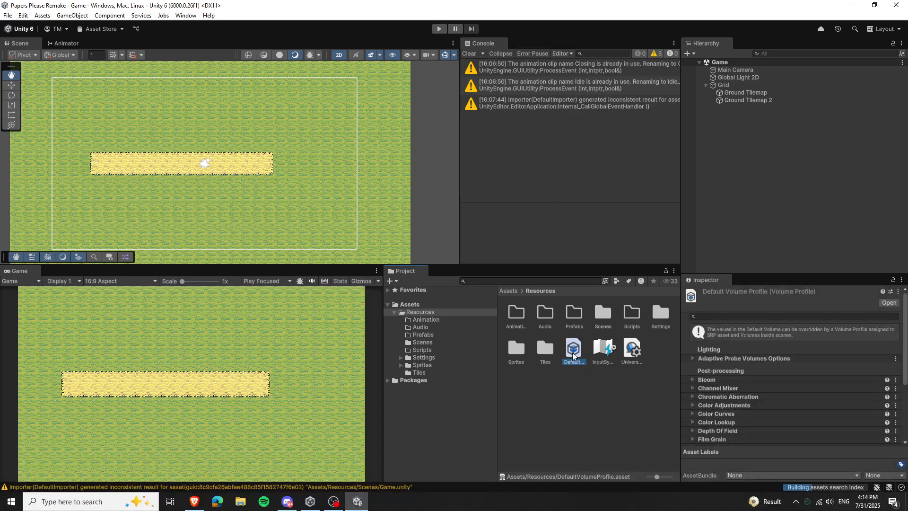
{"action": "scroll", "coordinate": [761, 385], "scroll_direction": "down", "scroll_amount": 2}
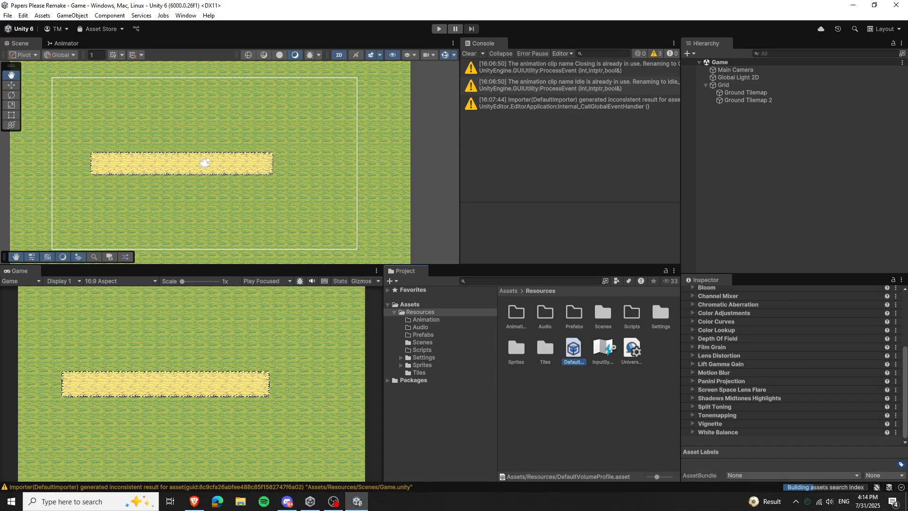
{"action": "scroll", "coordinate": [760, 383], "scroll_direction": "up", "scroll_amount": 3}
{"action": "left_click", "coordinate": [634, 351]}
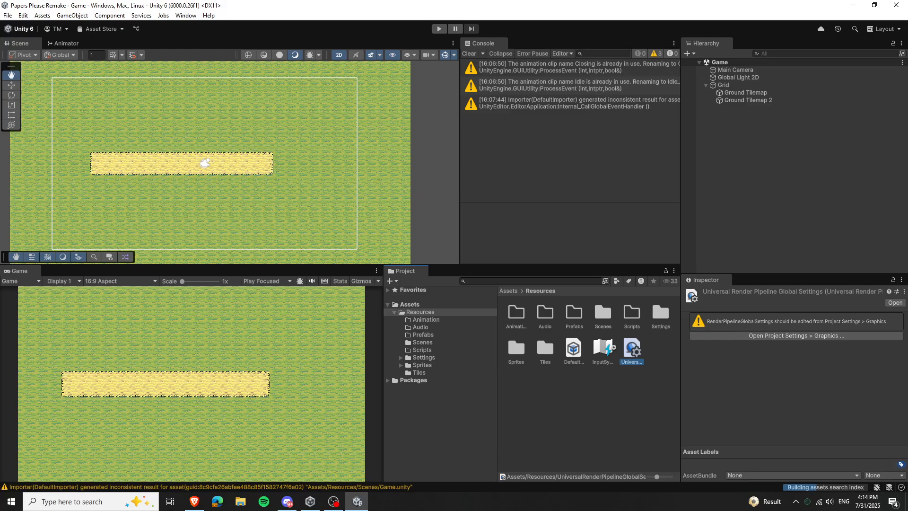
Step: Open the Resources Settings folder and examine the Transparency Sort Mode options of the Renderer 2D asset
{"action": "double_click", "coordinate": [652, 311]}
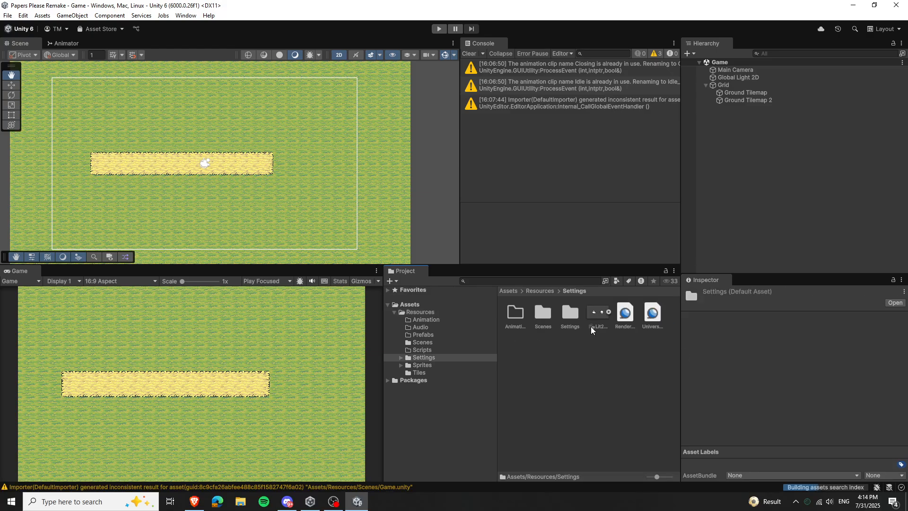
{"action": "left_click", "coordinate": [625, 315]}
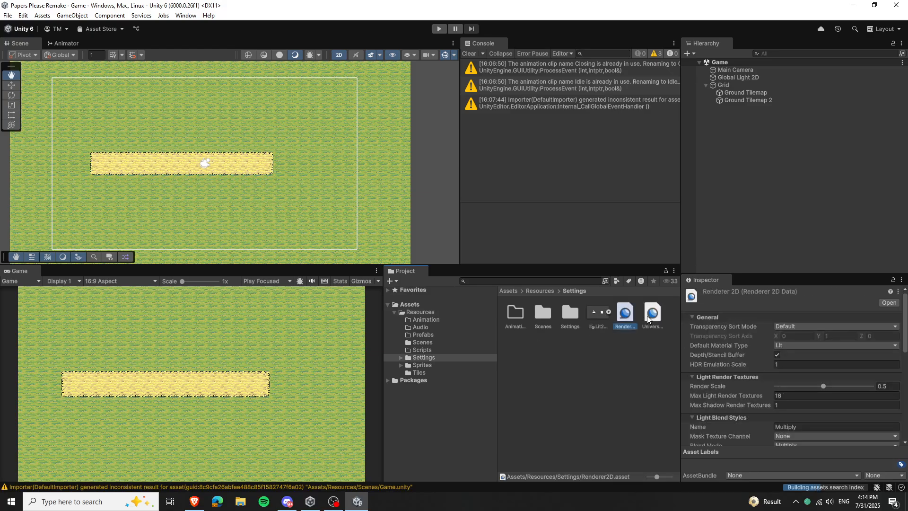
{"action": "left_click", "coordinate": [793, 327]}
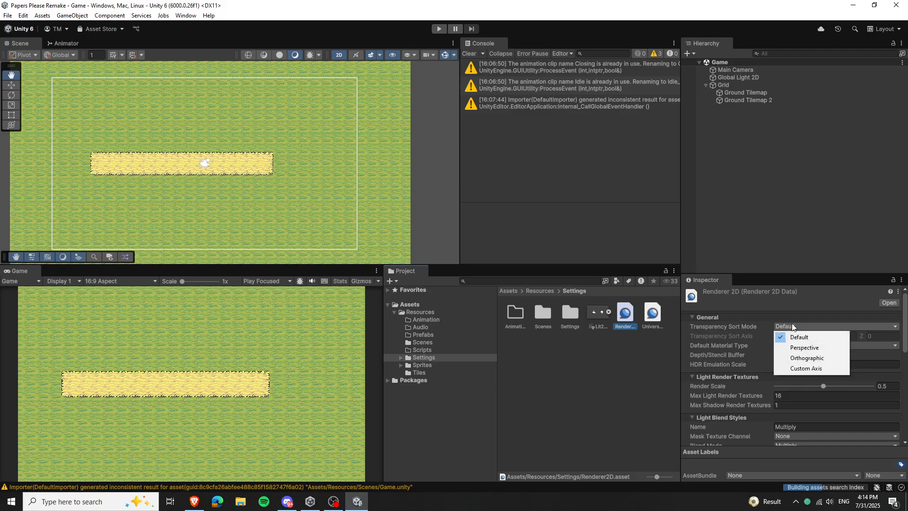
{"action": "left_click", "coordinate": [812, 315]}
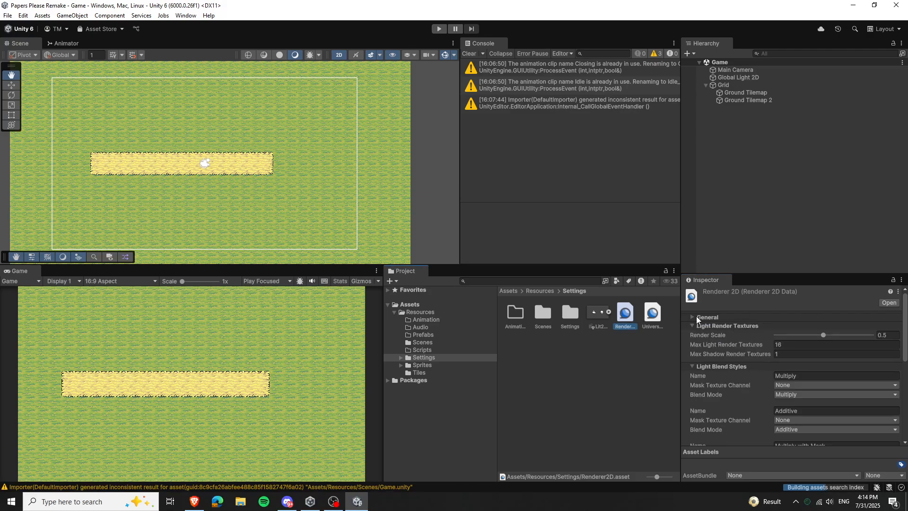
{"action": "left_click", "coordinate": [697, 317]}
{"action": "left_click", "coordinate": [797, 326]}
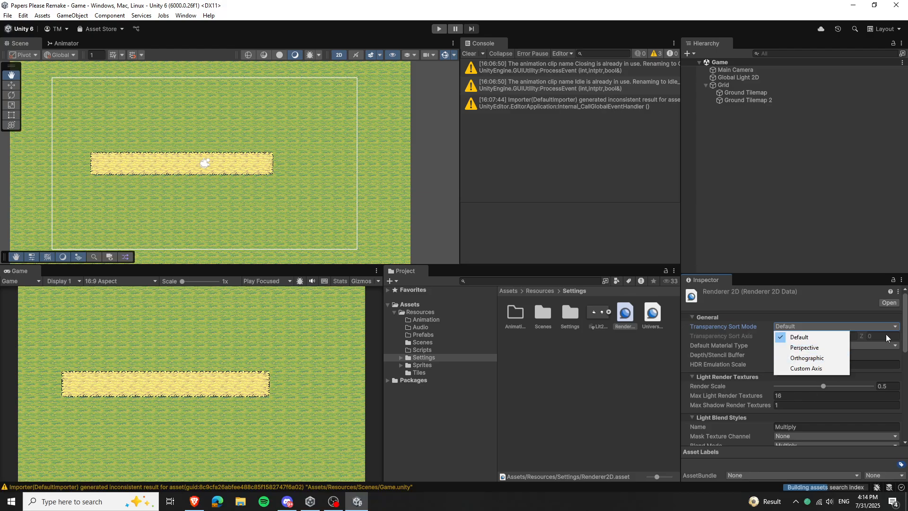
{"action": "left_click", "coordinate": [841, 337]}
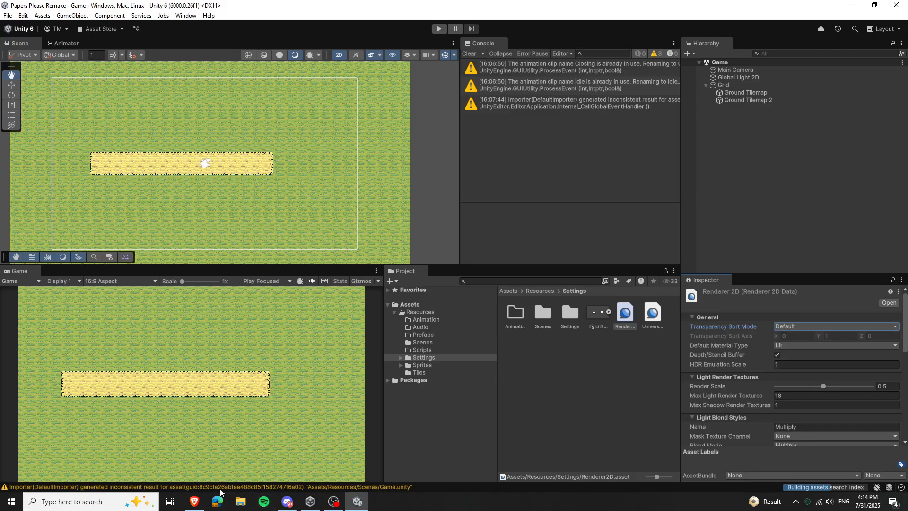
Step: Recheck the transparency sort axis values in the Brave forum thread, return to Unity and deselect the Renderer 2D asset
{"action": "left_click", "coordinate": [194, 502]}
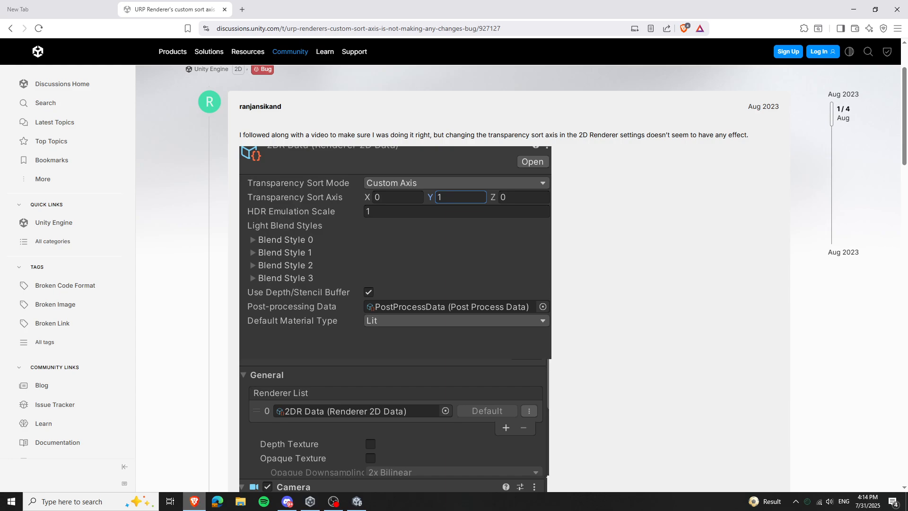
{"action": "left_click", "coordinate": [193, 501]}
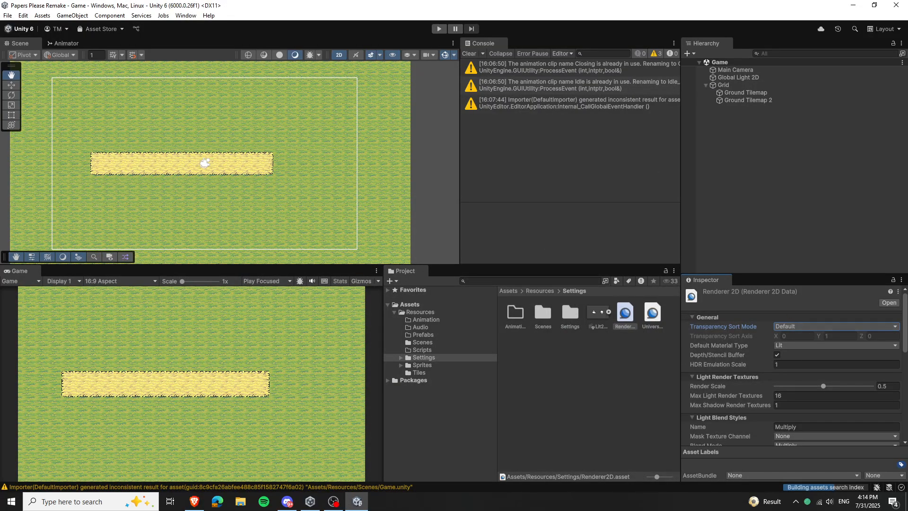
{"action": "left_click", "coordinate": [547, 419]}
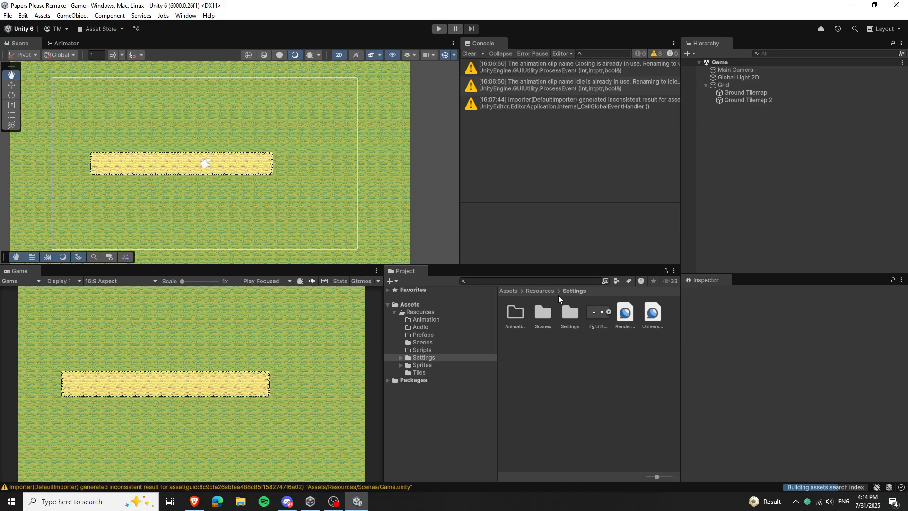
Step: Collapse the Grid object, create a MonoBehaviour script named GameManager in the Scripts folder and select it
{"action": "left_click", "coordinate": [705, 85]}
{"action": "left_click", "coordinate": [433, 350]}
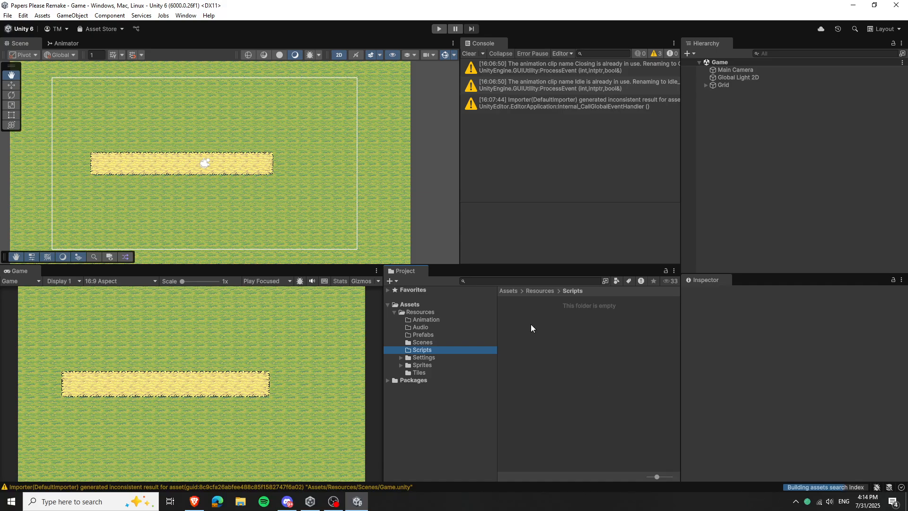
{"action": "right_click", "coordinate": [550, 303]}
{"action": "left_click", "coordinate": [549, 322]}
{"action": "right_click", "coordinate": [562, 323]}
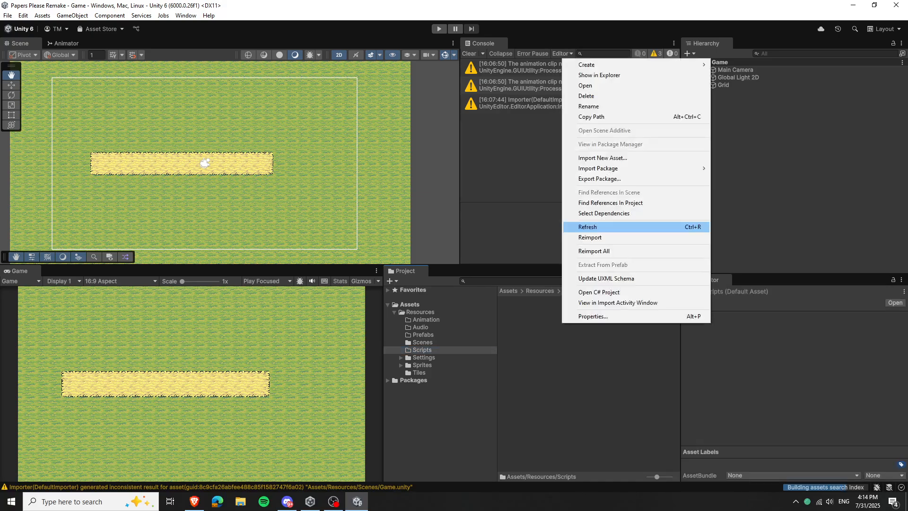
{"action": "mouse_move", "coordinate": [617, 65]}
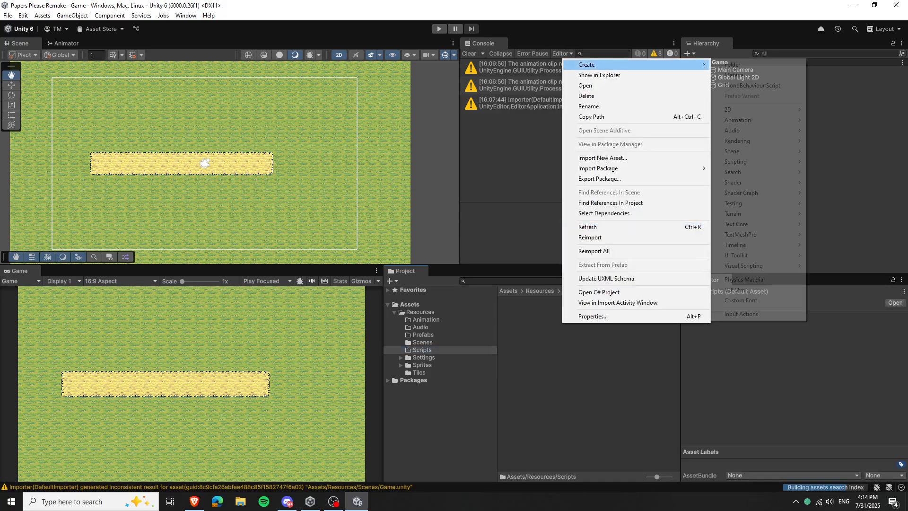
{"action": "left_click", "coordinate": [752, 86]}
{"action": "type", "text": "Game"}
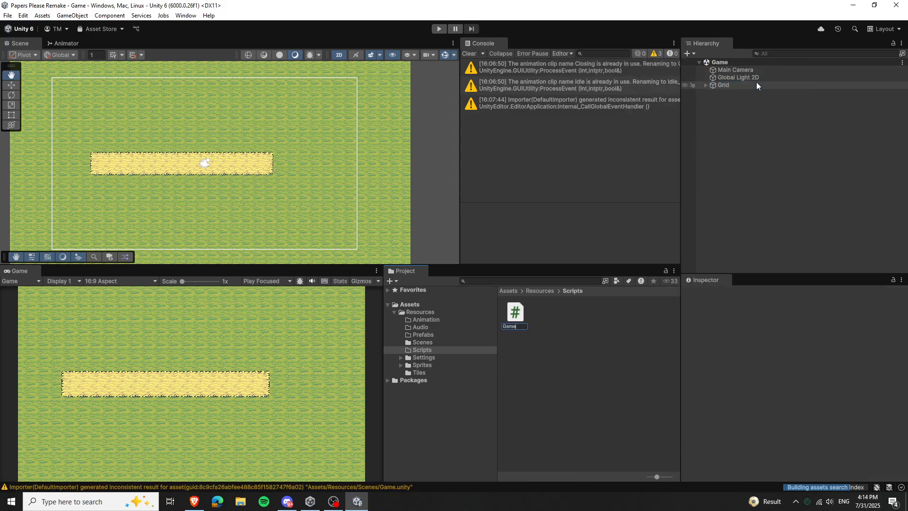
{"action": "type", "text": "Manager"}
{"action": "key", "text": "Return"}
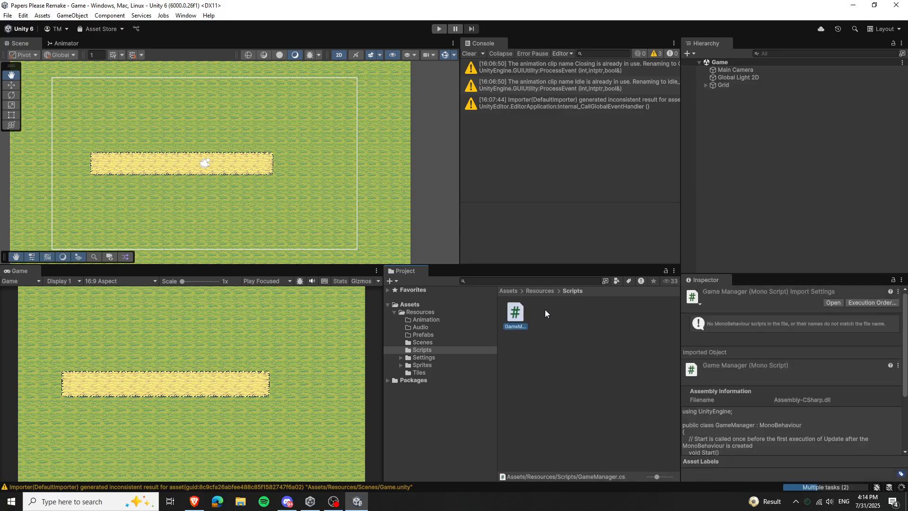
{"action": "left_click", "coordinate": [540, 324]}
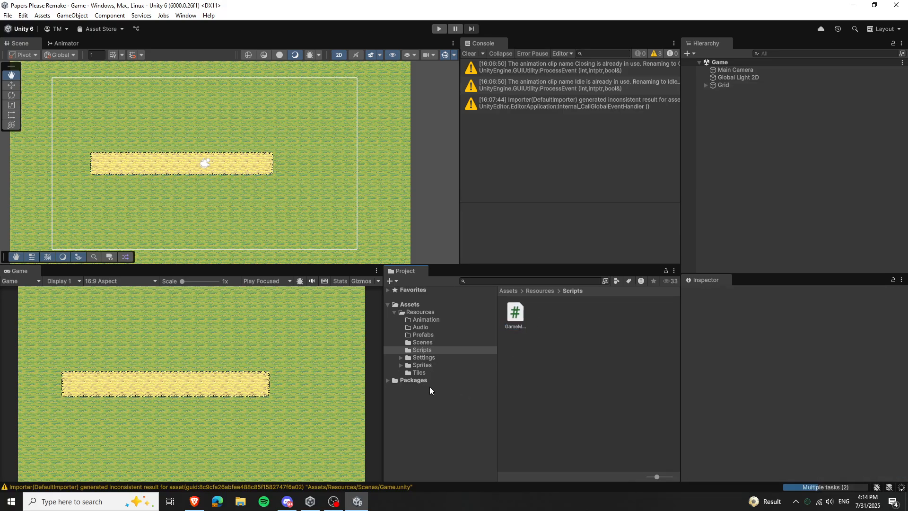
{"action": "left_click", "coordinate": [518, 314]}
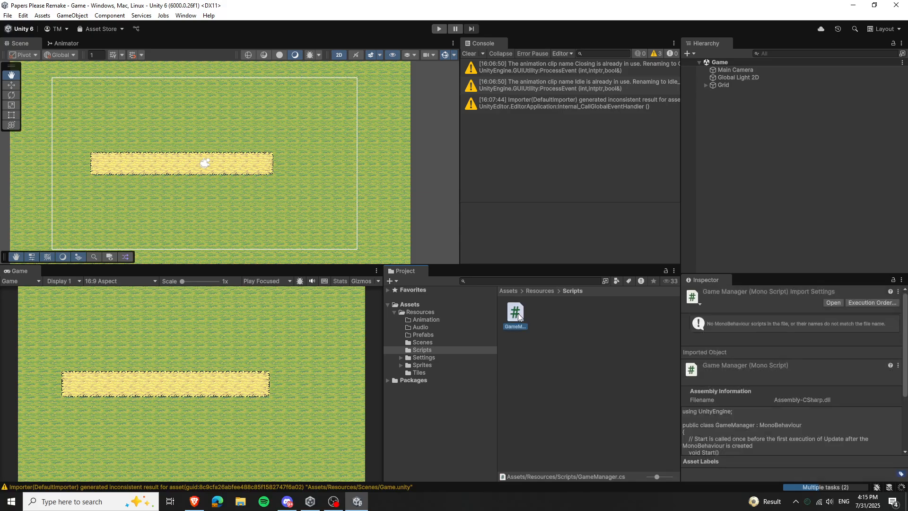
Step: Browse the frames folder of the 0x72_DungeonTilesetII_v1.7 sprite pack, then collapse that pack's folder tree
{"action": "left_click", "coordinate": [416, 365]}
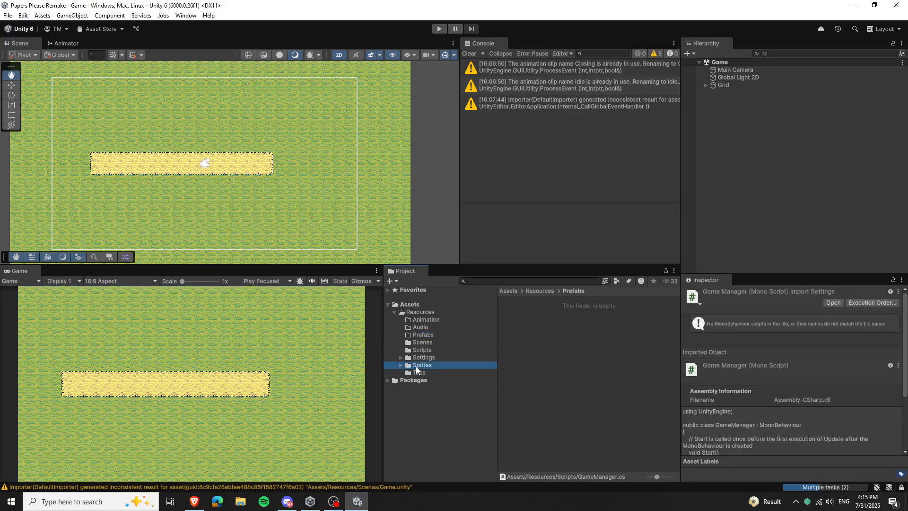
{"action": "double_click", "coordinate": [521, 312]}
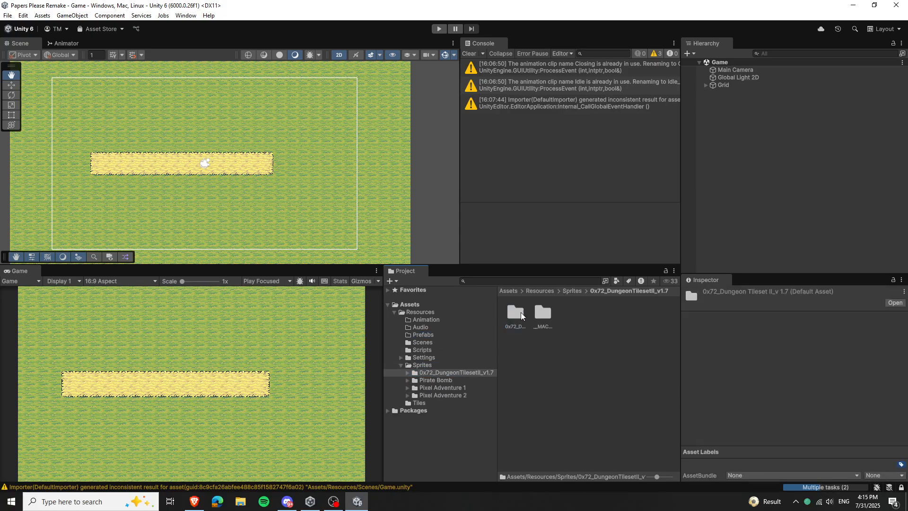
{"action": "double_click", "coordinate": [523, 311]}
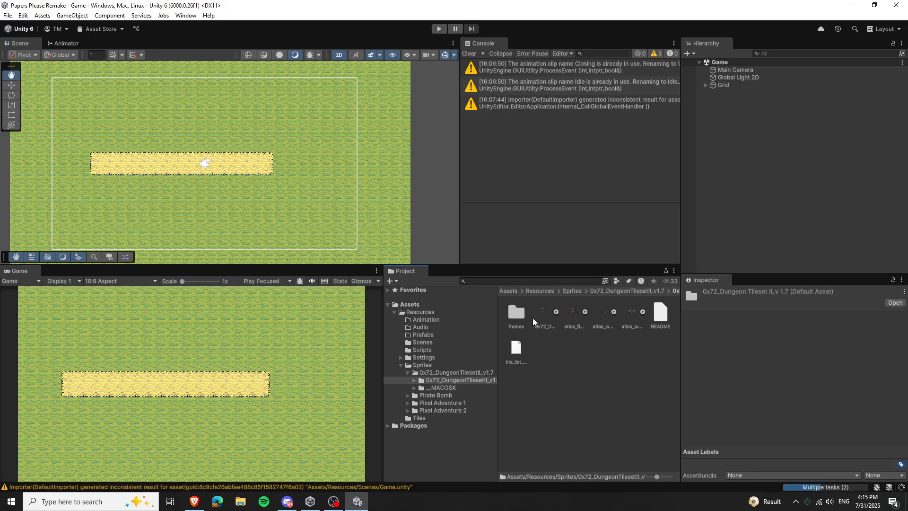
{"action": "left_click", "coordinate": [523, 316]}
{"action": "double_click", "coordinate": [517, 314]}
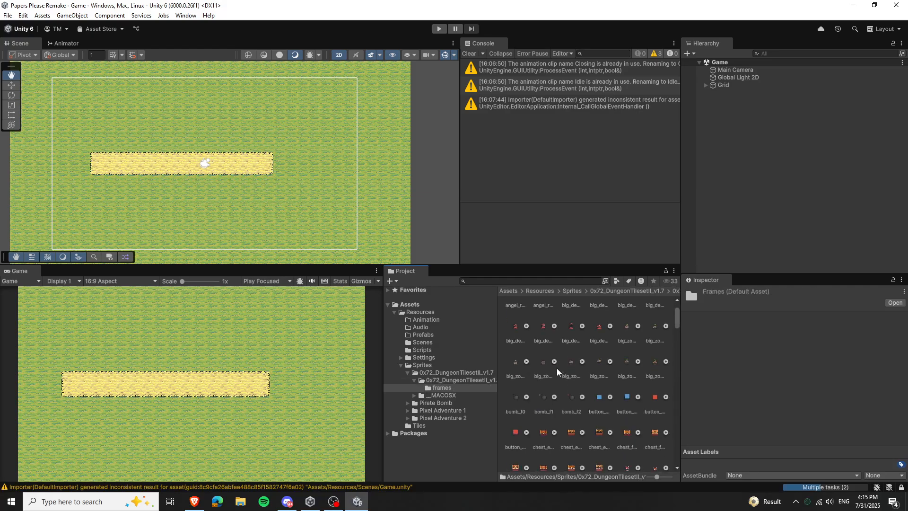
{"action": "left_click", "coordinate": [401, 366]}
{"action": "left_click", "coordinate": [416, 375]}
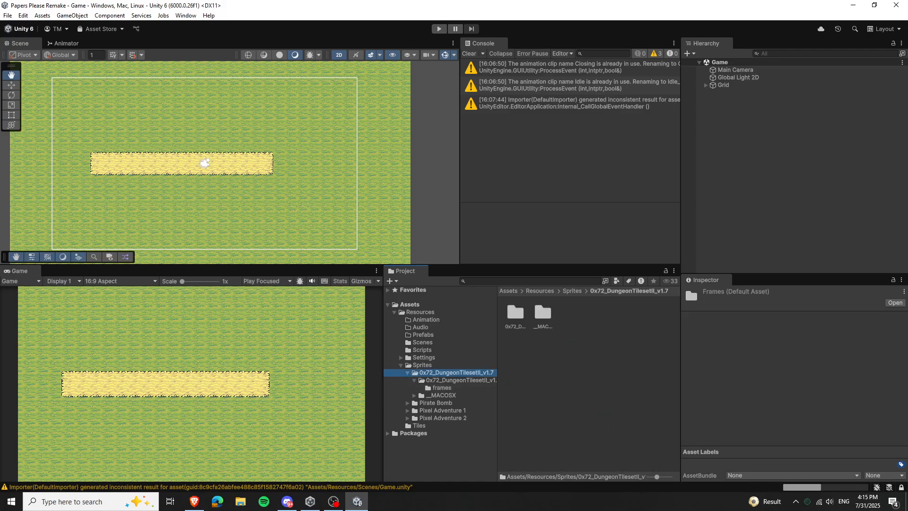
{"action": "left_click", "coordinate": [407, 373]}
Step: Open the Mask Dude folder under Pixel Adventure 1's Free Main Characters and select the Idle (32x32) sprite sheet
{"action": "left_click", "coordinate": [444, 388]}
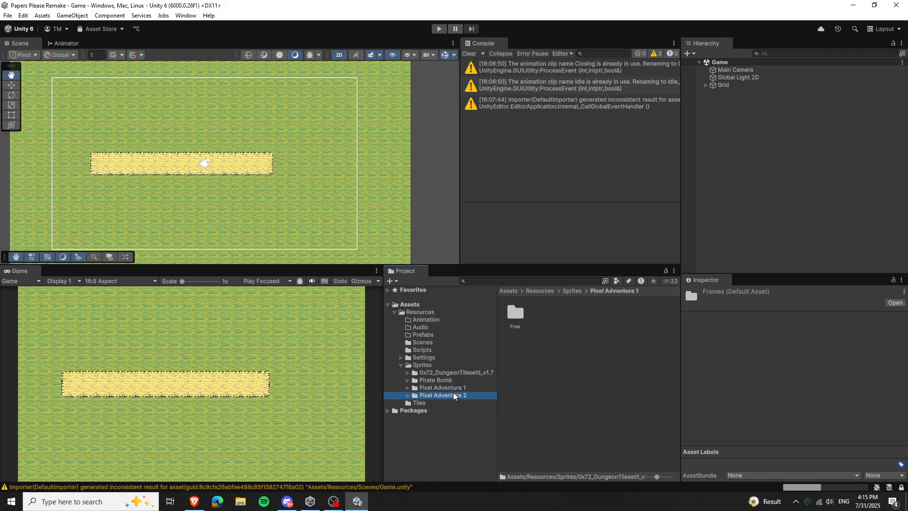
{"action": "double_click", "coordinate": [519, 324]}
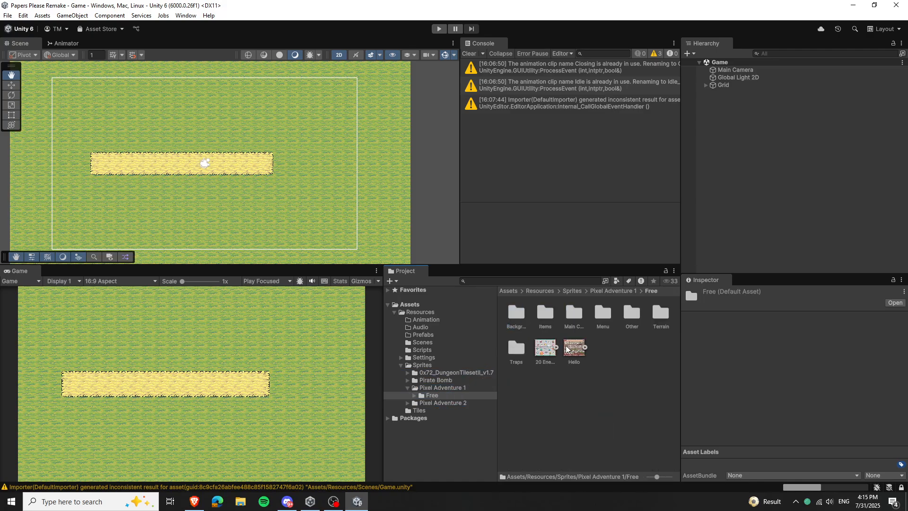
{"action": "double_click", "coordinate": [573, 313]}
{"action": "double_click", "coordinate": [517, 326]}
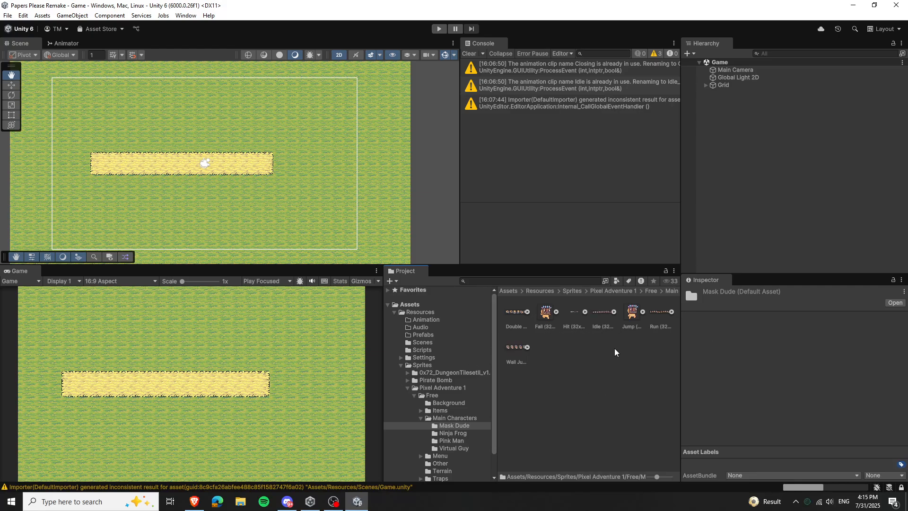
{"action": "left_click", "coordinate": [609, 321]}
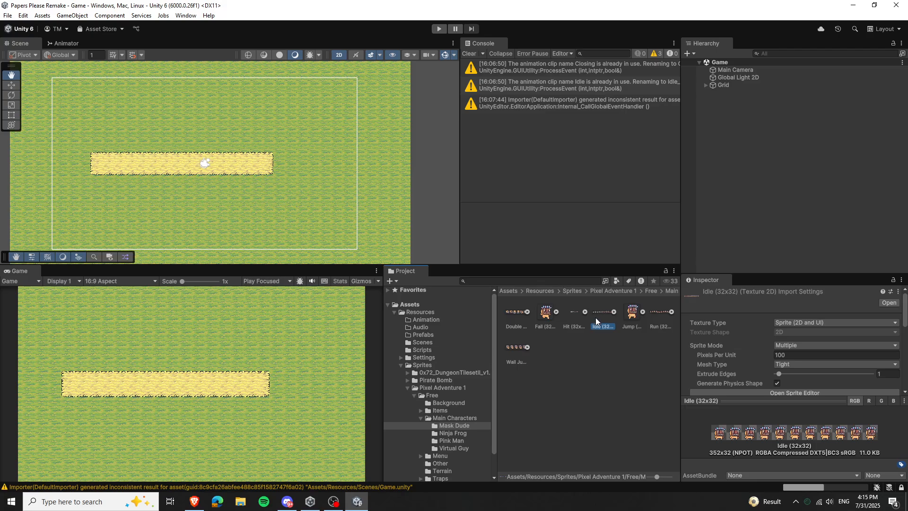
Step: Create a 2D Square sprite object in the Game scene with its default name and check its Sorting Layer options
{"action": "right_click", "coordinate": [730, 156]}
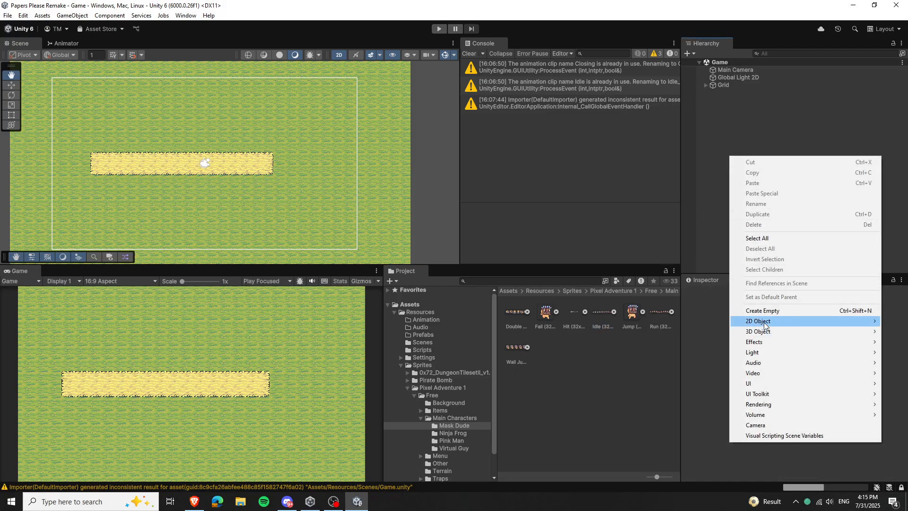
{"action": "mouse_move", "coordinate": [765, 325]}
{"action": "mouse_move", "coordinate": [681, 322]}
{"action": "left_click", "coordinate": [760, 331]}
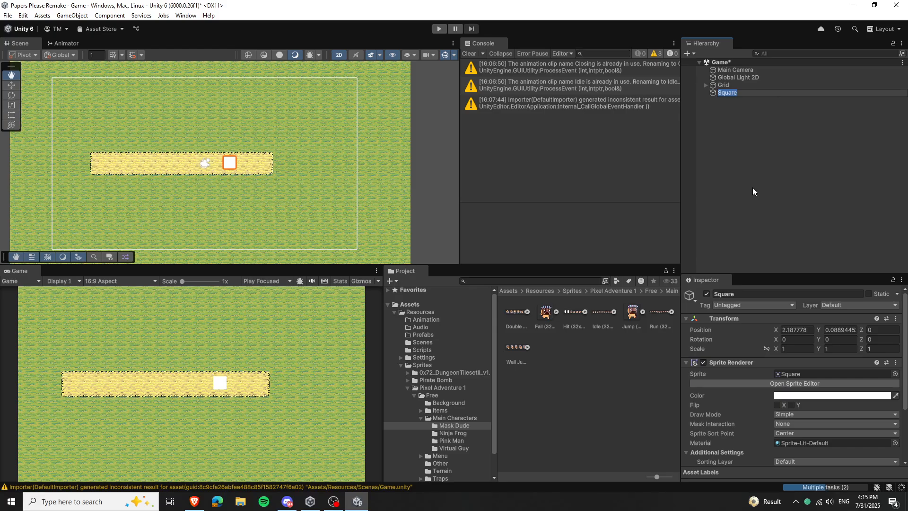
{"action": "key", "text": "Return"}
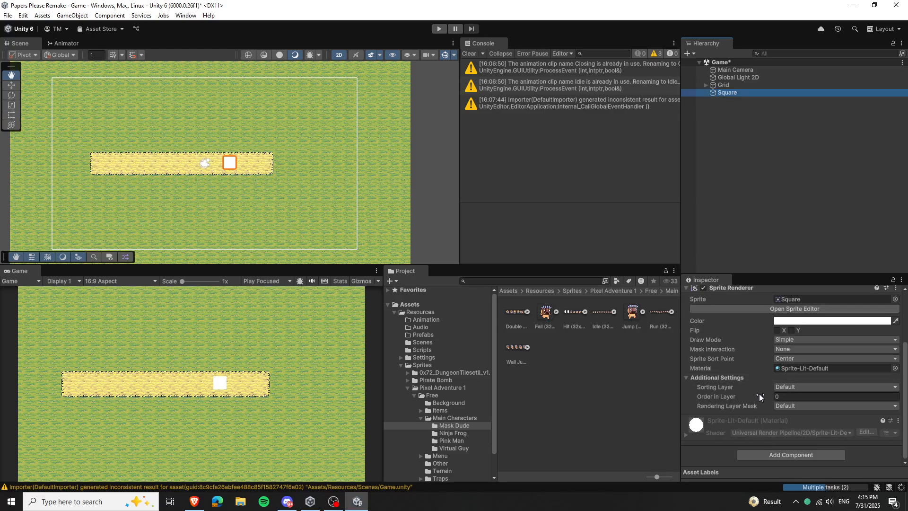
{"action": "left_click", "coordinate": [791, 386]}
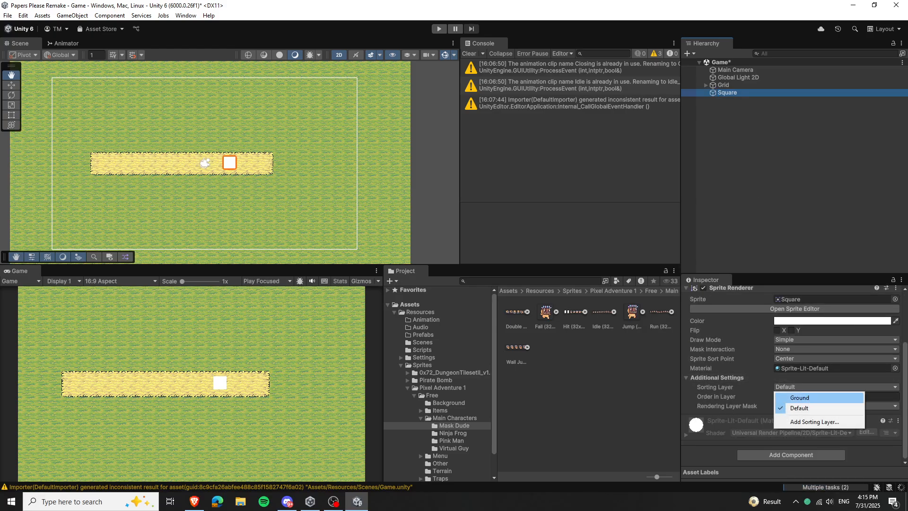
{"action": "left_click", "coordinate": [816, 282]}
{"action": "left_click", "coordinate": [739, 95]}
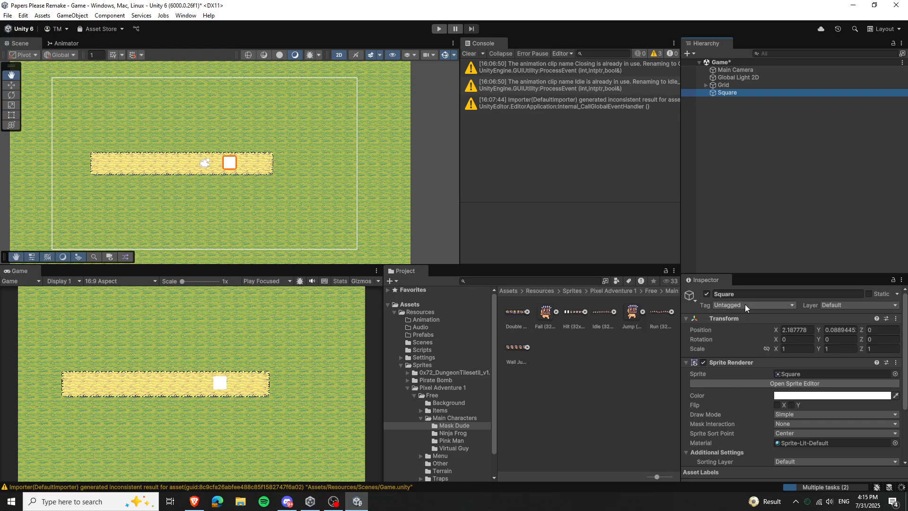
{"action": "left_click", "coordinate": [740, 294]}
{"action": "key", "text": "BackSpace"}
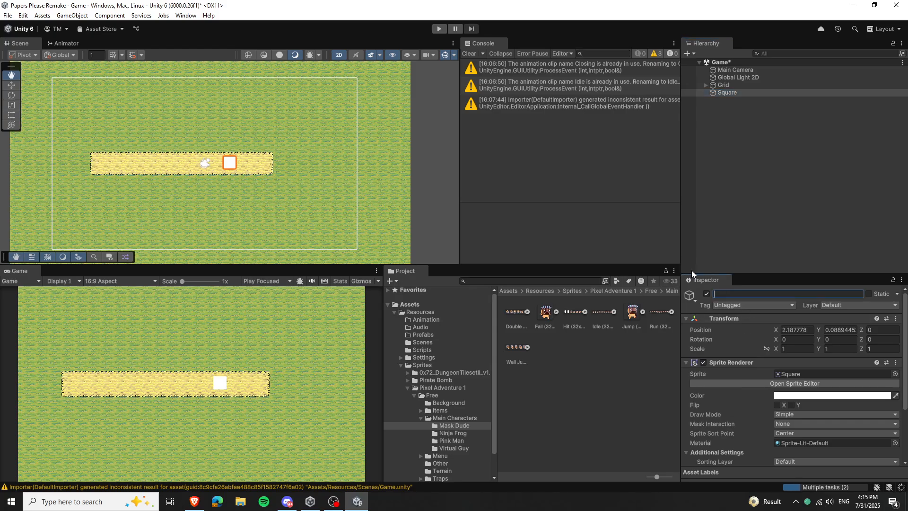
{"action": "type", "text": "MaskDy"}
{"action": "key", "text": "BackSpace"}
{"action": "key", "text": "BackSpace"}
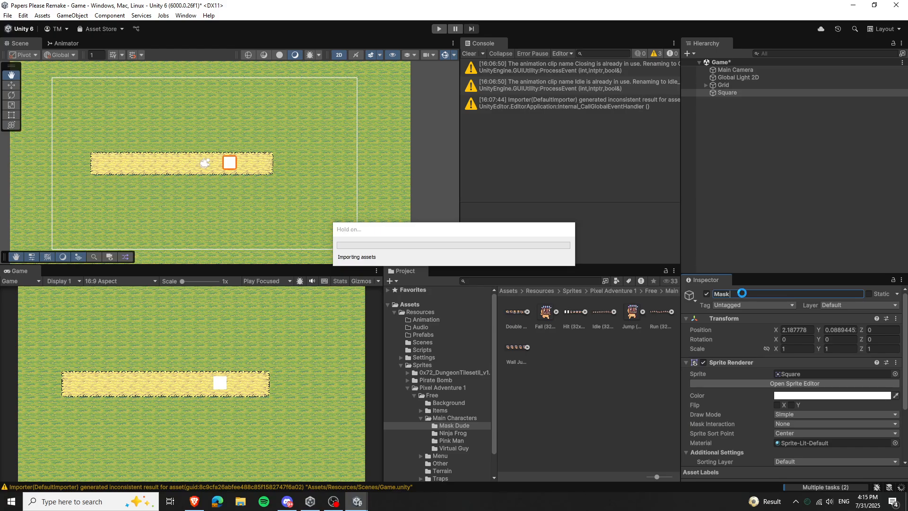
{"action": "left_click", "coordinate": [289, 506]}
{"action": "left_click", "coordinate": [288, 502]}
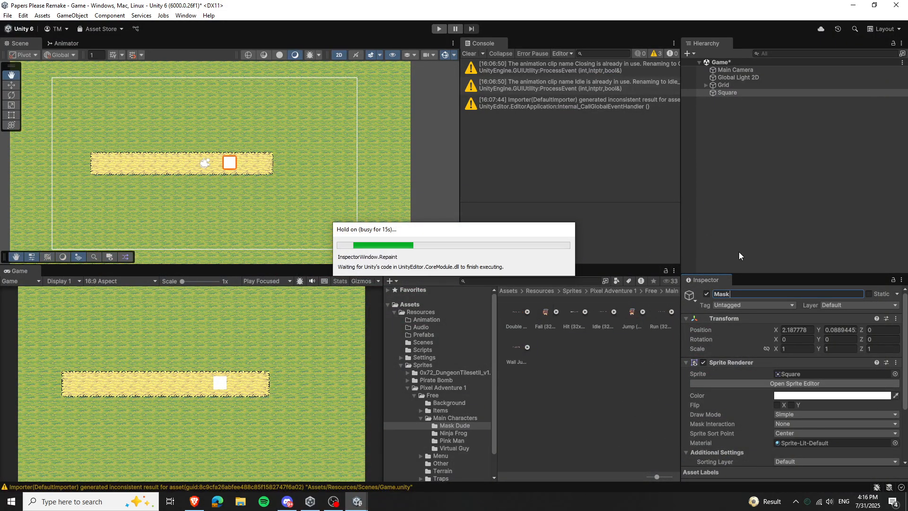
Step: Rename the Square object as MaskDude and save the scene
{"action": "left_click", "coordinate": [757, 294]}
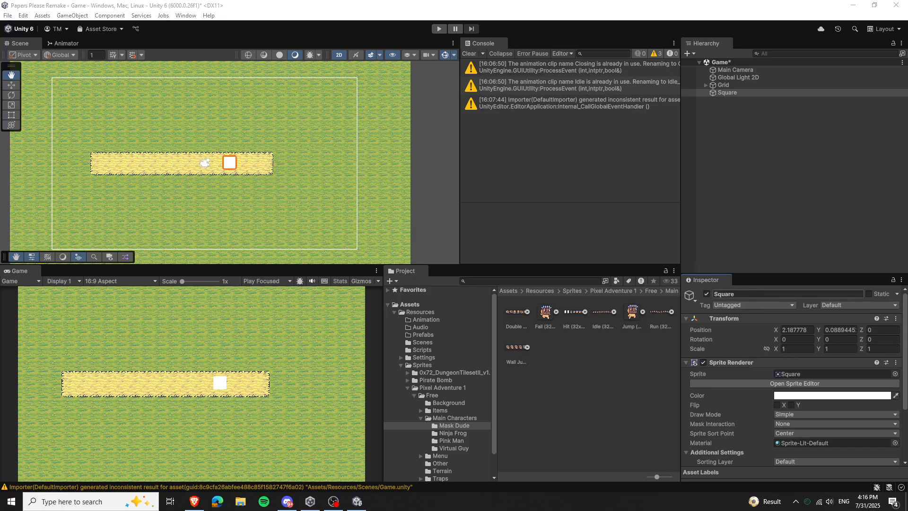
{"action": "type", "text": "MaskDude"}
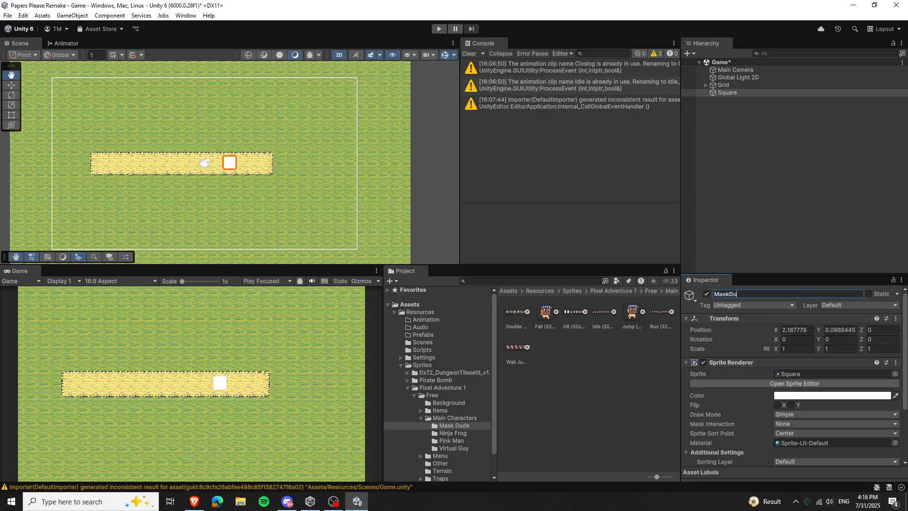
{"action": "key", "text": "Return"}
{"action": "key", "text": "ctrl+s"}
Step: Set the Idle (32x32) sheet's Filter Mode to Point (no filter), save the import settings and open it in the Sprite Editor
{"action": "left_click", "coordinate": [603, 316]}
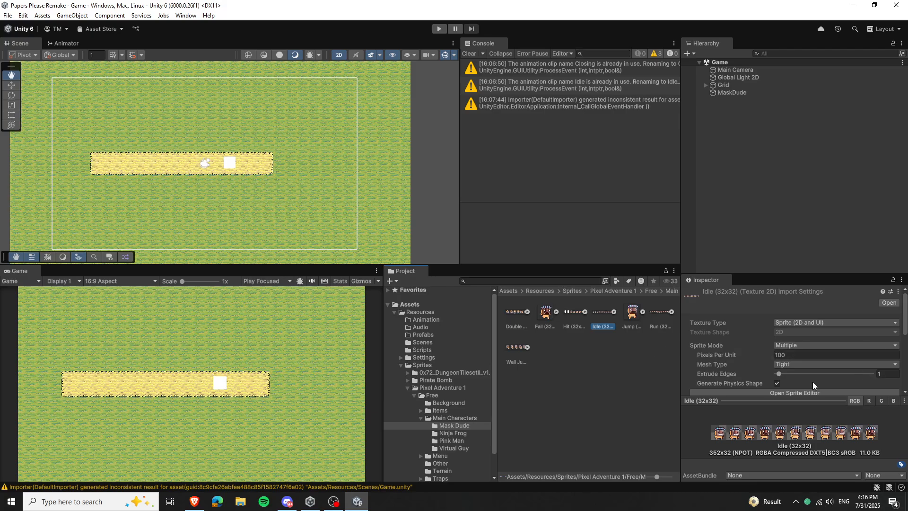
{"action": "scroll", "coordinate": [812, 381], "scroll_direction": "down", "scroll_amount": 3}
{"action": "left_click", "coordinate": [791, 350]}
{"action": "left_click", "coordinate": [795, 358]}
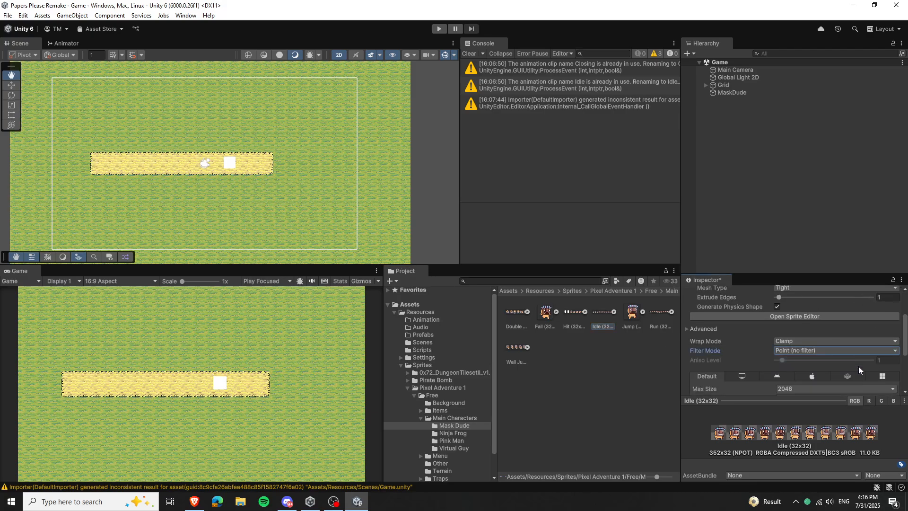
{"action": "left_click", "coordinate": [817, 317]}
{"action": "left_click", "coordinate": [480, 269]}
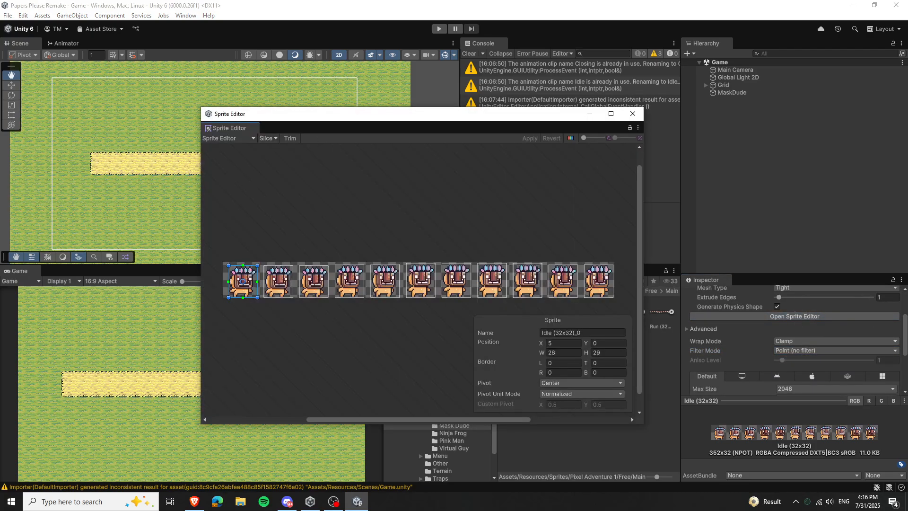
Step: Slice the Idle sheet using Grid By Cell Size at 32 by 32 pixels, then save and close the Sprite Editor
{"action": "left_click", "coordinate": [267, 138]}
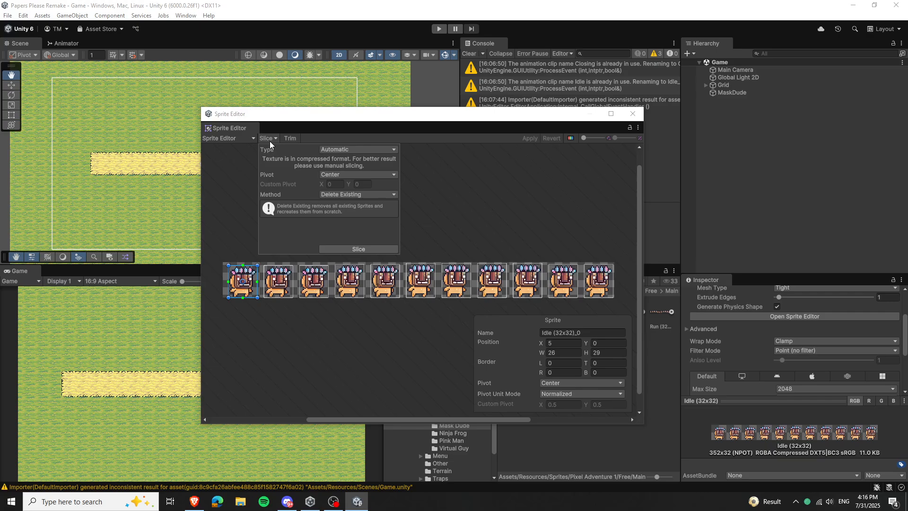
{"action": "left_click", "coordinate": [357, 150]}
{"action": "left_click", "coordinate": [350, 170]}
{"action": "left_click", "coordinate": [339, 159]}
{"action": "type", "text": "32"}
{"action": "key", "text": "Tab"}
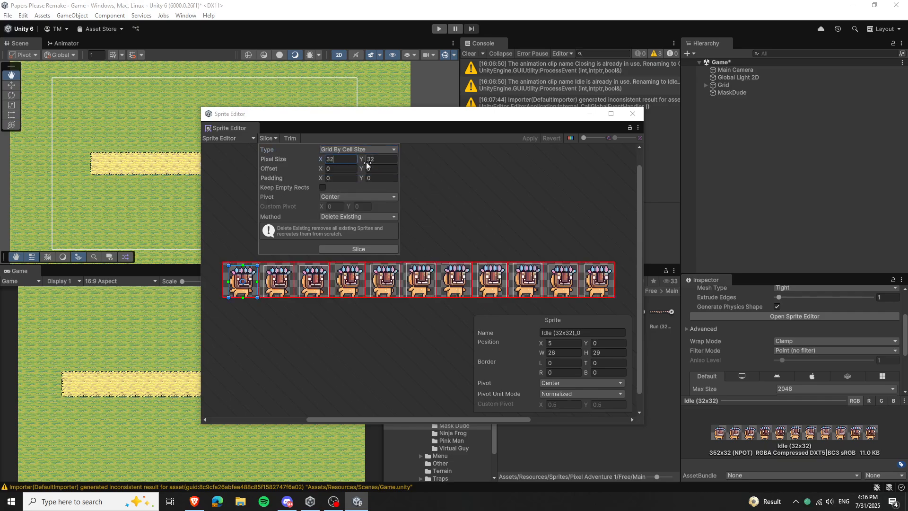
{"action": "type", "text": "32"}
{"action": "left_click", "coordinate": [359, 249]}
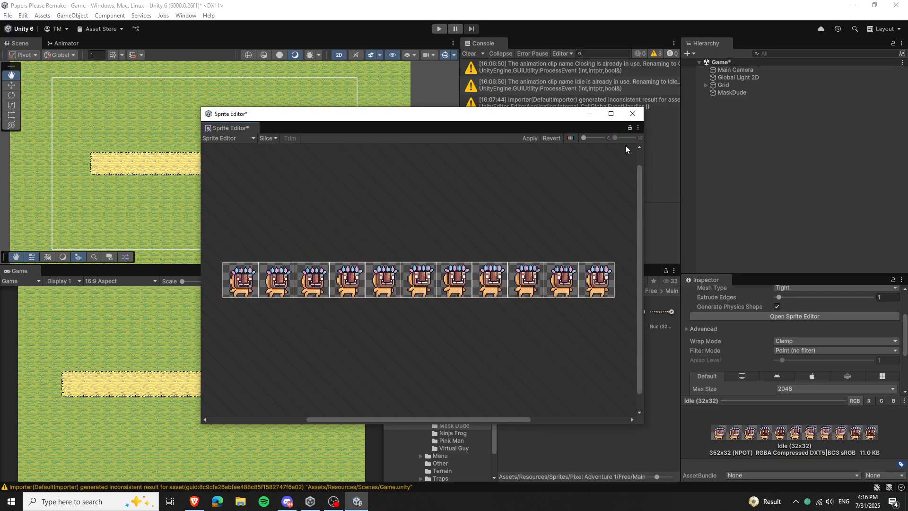
{"action": "left_click", "coordinate": [633, 114]}
{"action": "left_click", "coordinate": [443, 269]}
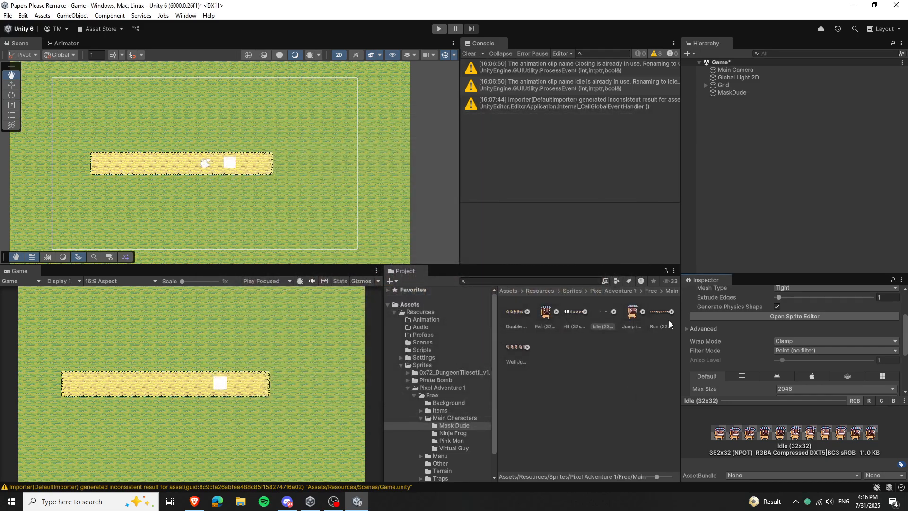
Step: Set the Run (32x32) sheet's Filter Mode to Point (no filter), save the import settings and open it in the Sprite Editor
{"action": "left_click", "coordinate": [657, 316]}
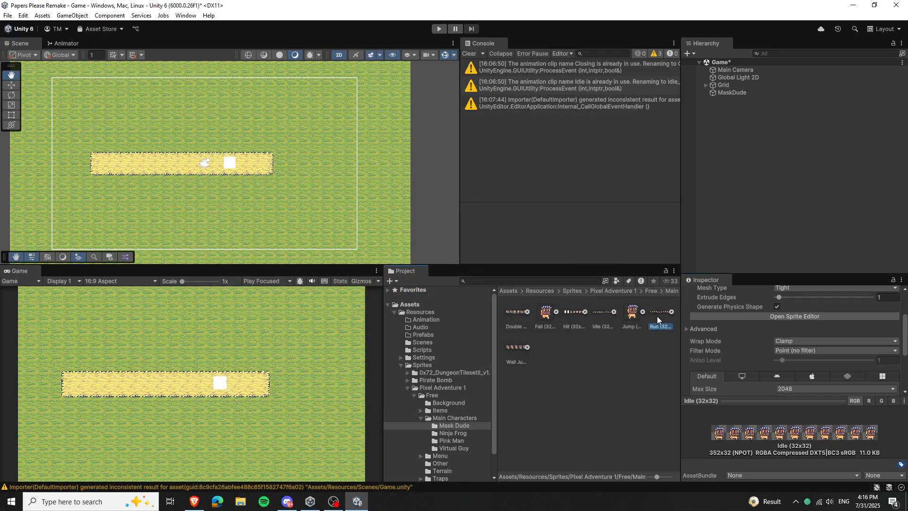
{"action": "left_click", "coordinate": [799, 350]}
{"action": "left_click", "coordinate": [799, 358]}
{"action": "left_click", "coordinate": [792, 316]}
{"action": "left_click", "coordinate": [474, 267]}
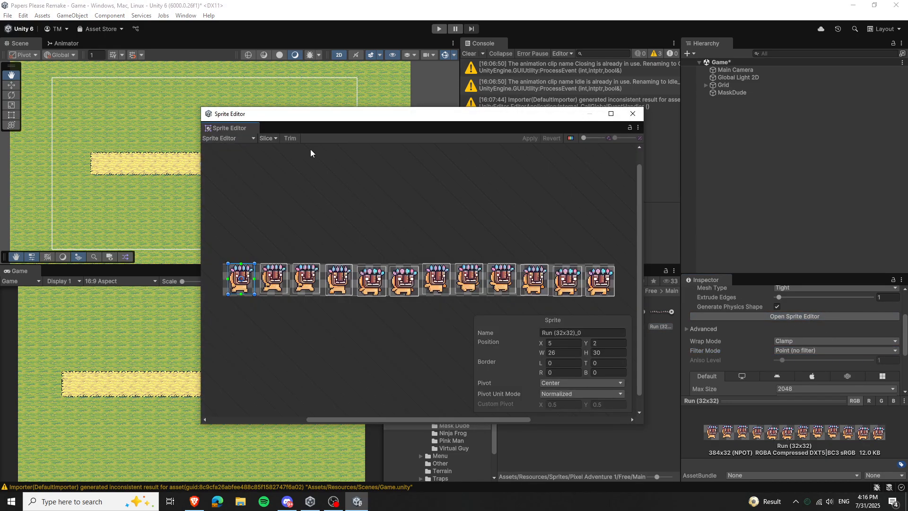
Step: Slice the Run sheet by 32 by 32 pixel grid cells and save the changes while closing the Sprite Editor
{"action": "left_click", "coordinate": [265, 138]}
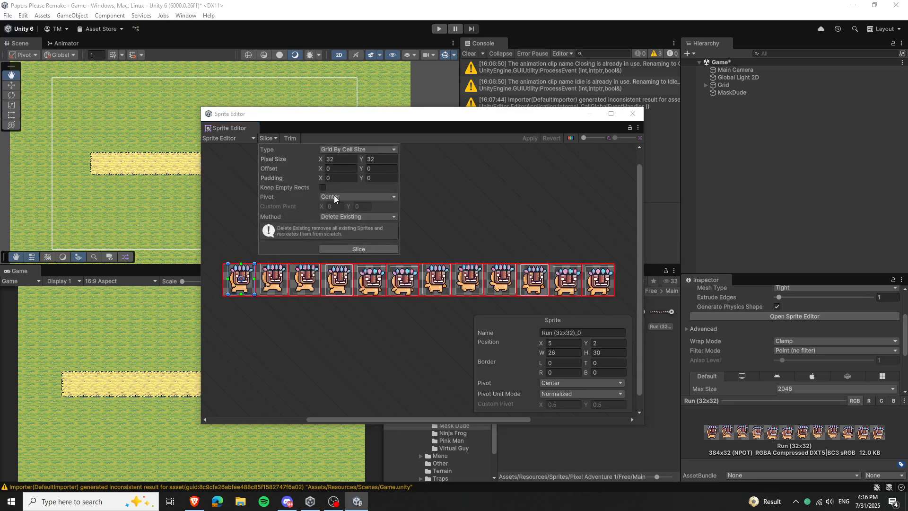
{"action": "left_click", "coordinate": [374, 251]}
{"action": "left_click", "coordinate": [633, 114]}
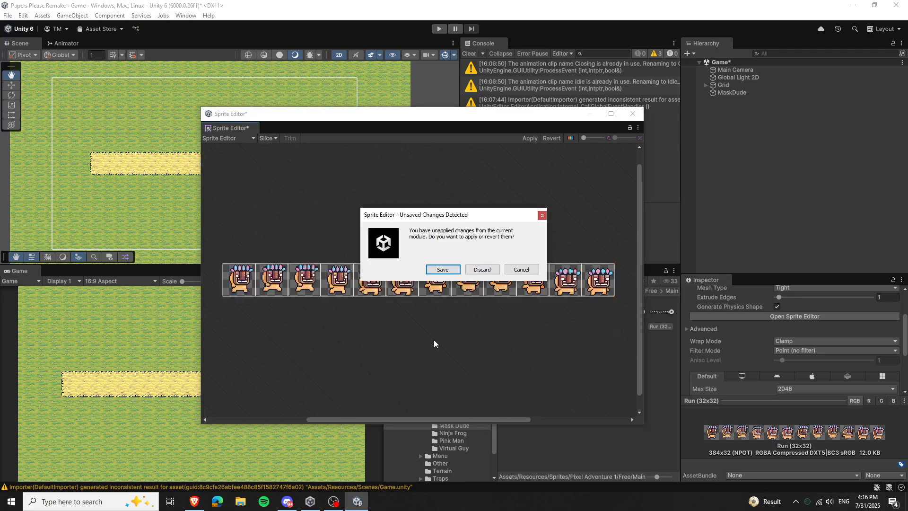
{"action": "left_click", "coordinate": [443, 270]}
Step: Assign the first Idle frame, Idle (32x32)_0, as the sprite of the MaskDude object's Sprite Renderer
{"action": "left_click", "coordinate": [749, 93]}
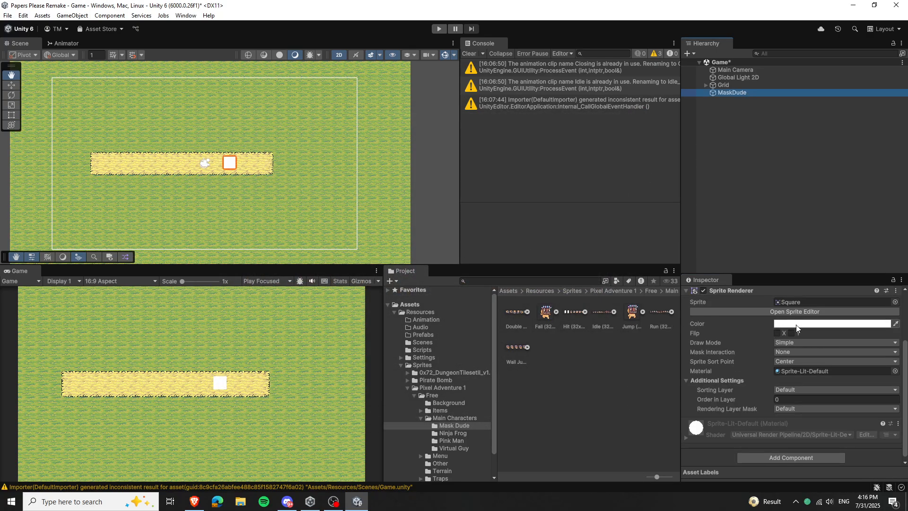
{"action": "left_click", "coordinate": [614, 311]}
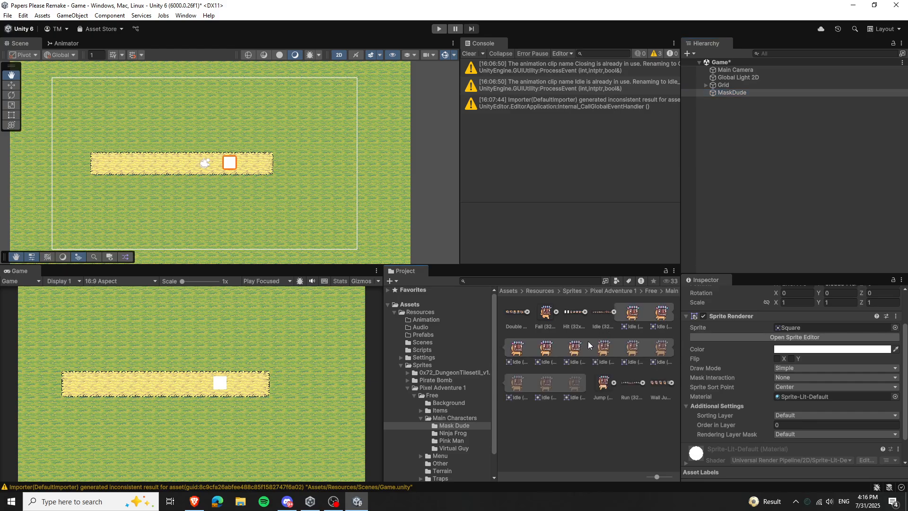
{"action": "left_click_drag", "start_coordinate": [632, 312], "coordinate": [815, 329]}
{"action": "left_click", "coordinate": [613, 312]}
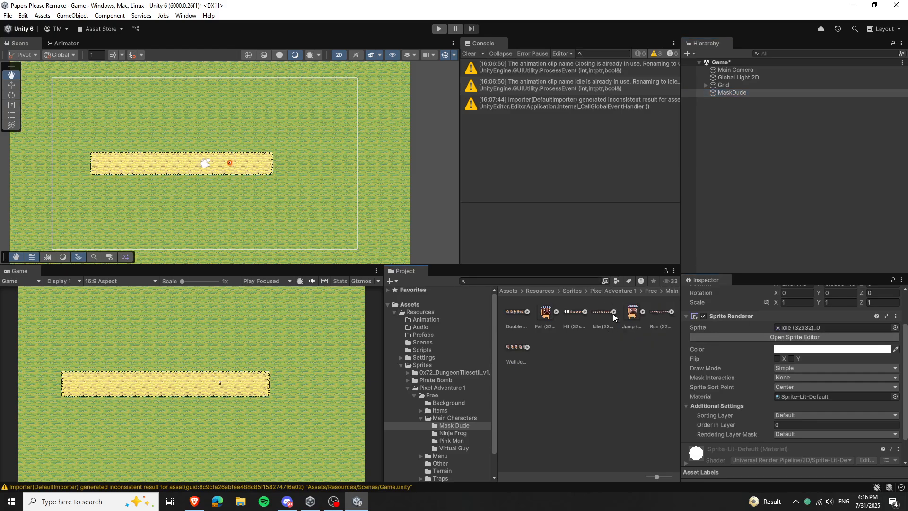
Step: Set Pixels Per Unit to 16 for both the Idle and Run sheets, apply it, and check the character in a maximized Game view
{"action": "left_click", "coordinate": [607, 313]}
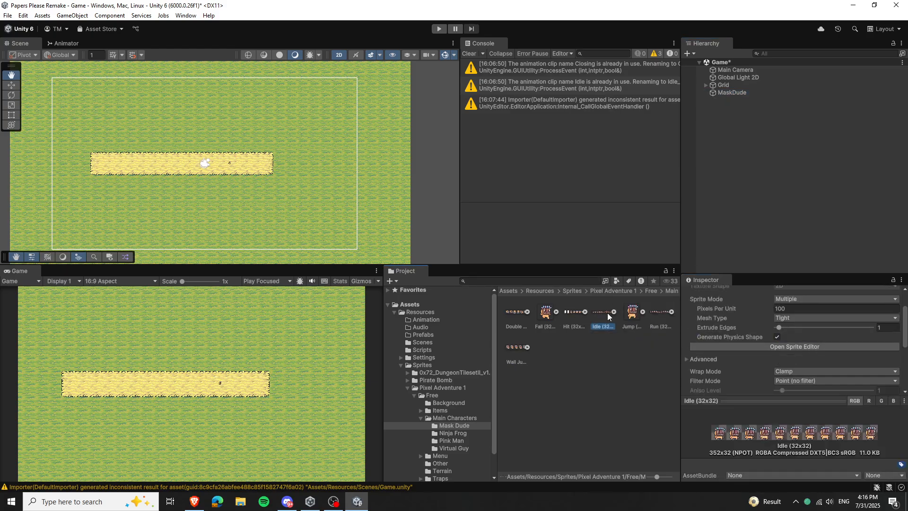
{"action": "left_click", "coordinate": [662, 311], "text": "ctrl"}
{"action": "scroll", "coordinate": [785, 328], "scroll_direction": "up", "scroll_amount": 2}
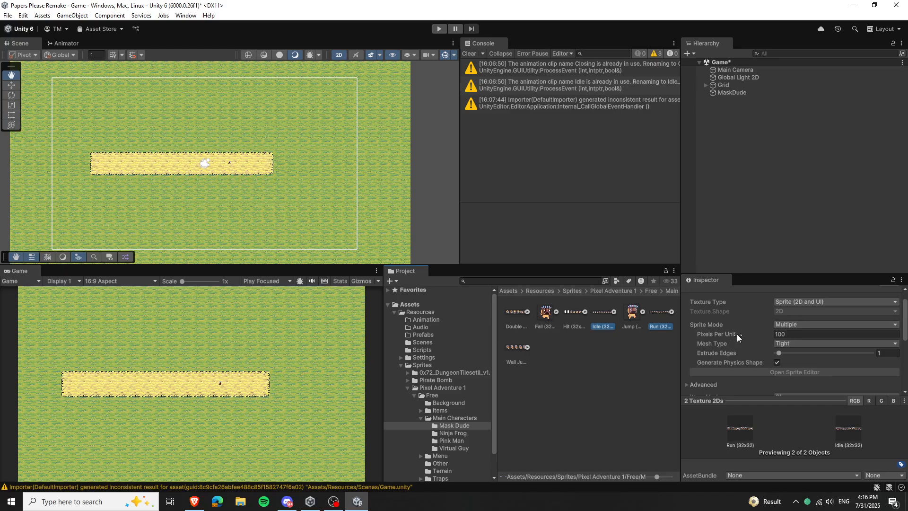
{"action": "left_click", "coordinate": [799, 335]}
{"action": "type", "text": "16"}
{"action": "scroll", "coordinate": [804, 336], "scroll_direction": "down", "scroll_amount": 6}
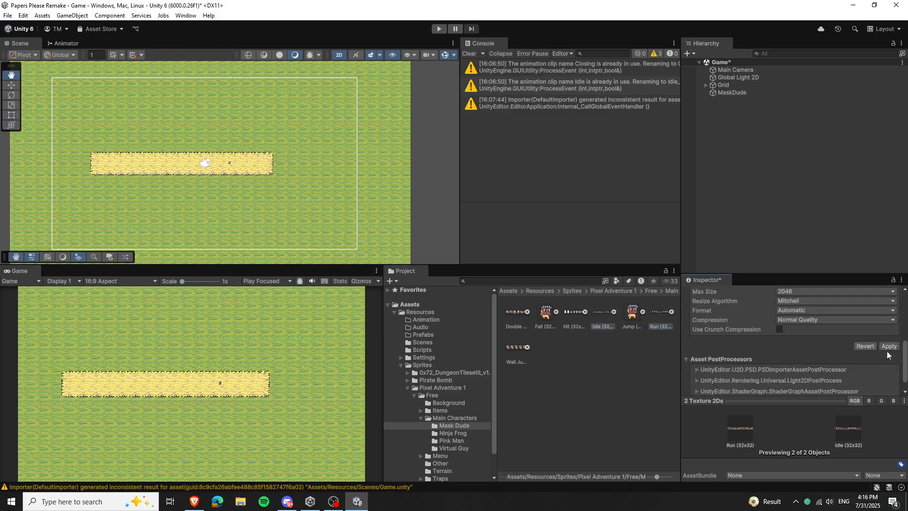
{"action": "left_click", "coordinate": [888, 345]}
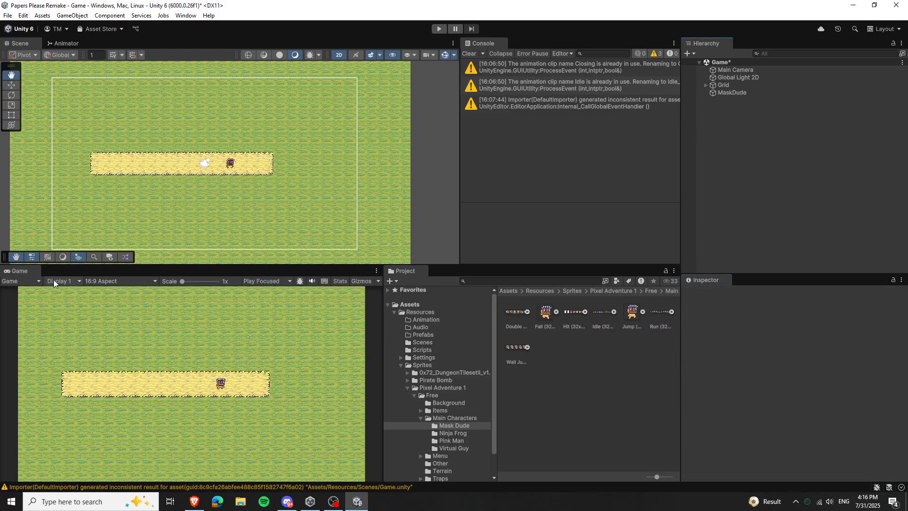
{"action": "double_click", "coordinate": [22, 272]}
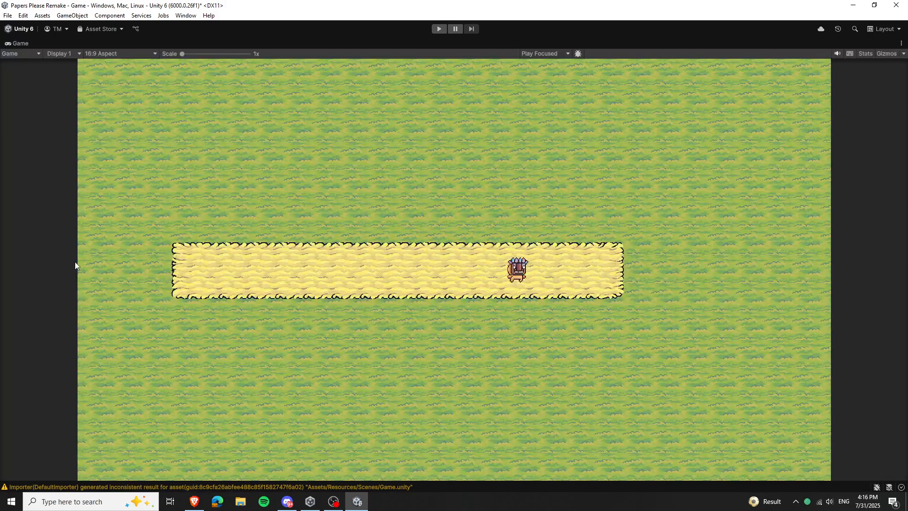
{"action": "double_click", "coordinate": [21, 42]}
Step: Scale the MaskDude object to 1.25 in X and Y and save the scene
{"action": "left_click", "coordinate": [731, 93]}
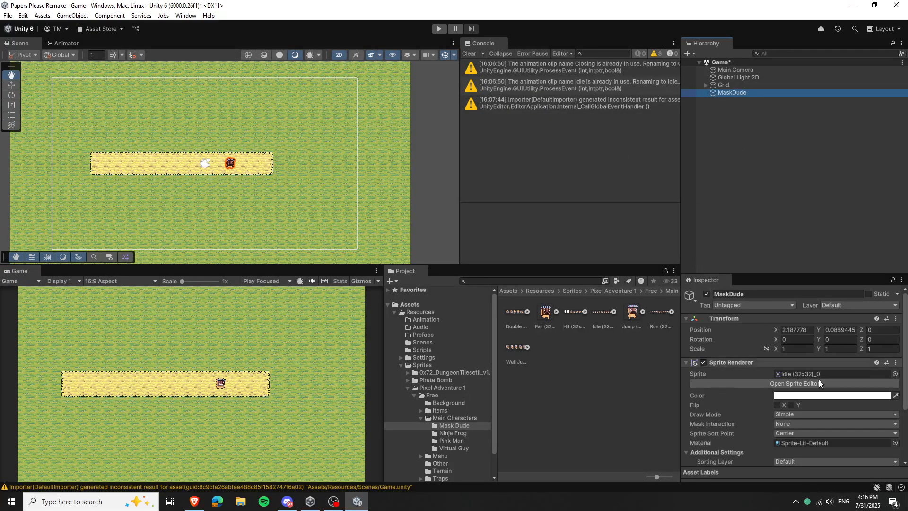
{"action": "left_click", "coordinate": [799, 349]}
{"action": "type", "text": "1.25"}
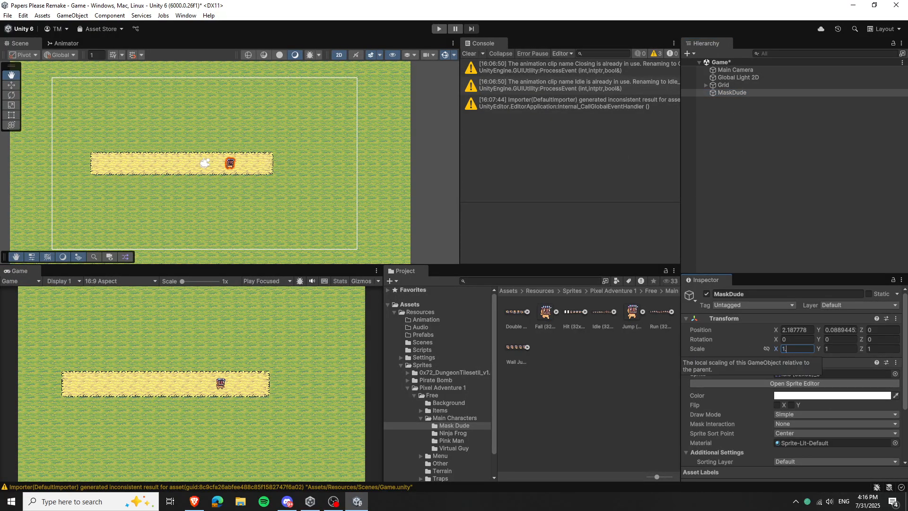
{"action": "key", "text": "Return"}
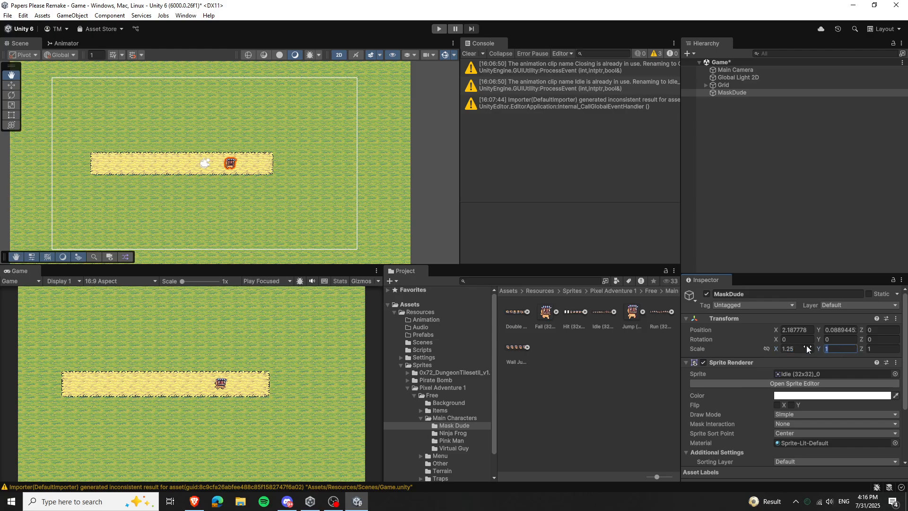
{"action": "key", "text": "ctrl+s"}
Step: Add an Animator component to the MaskDude object
{"action": "left_click", "coordinate": [733, 123]}
{"action": "left_click", "coordinate": [733, 93]}
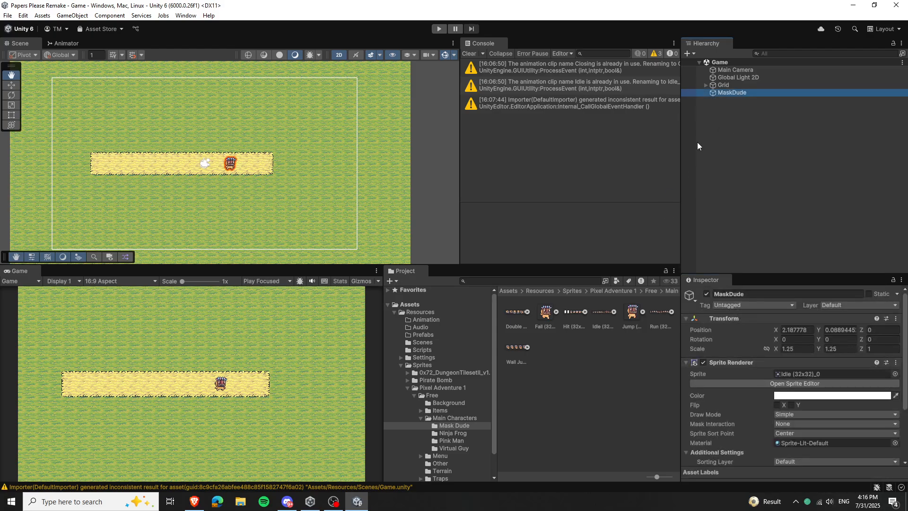
{"action": "scroll", "coordinate": [265, 165], "scroll_direction": "up", "scroll_amount": 2}
{"action": "left_click_drag", "start_coordinate": [243, 177], "coordinate": [284, 168]}
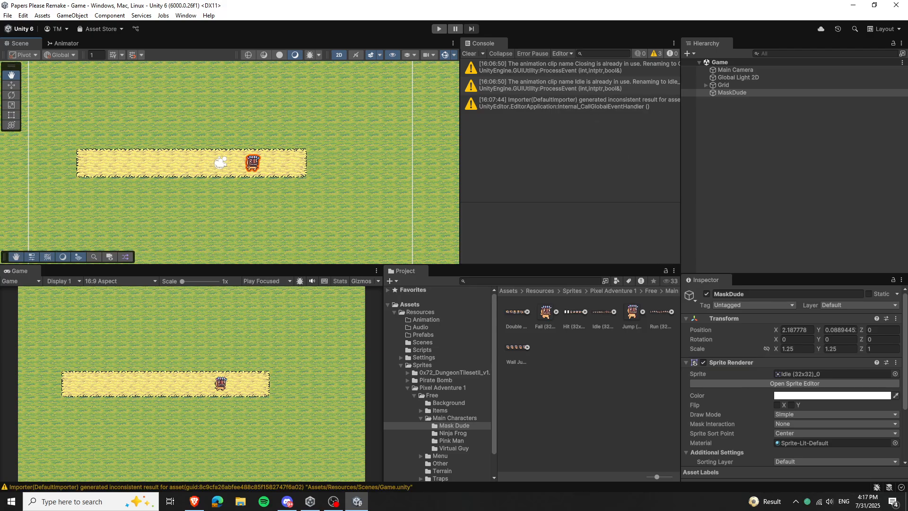
{"action": "scroll", "coordinate": [728, 341], "scroll_direction": "down", "scroll_amount": 3}
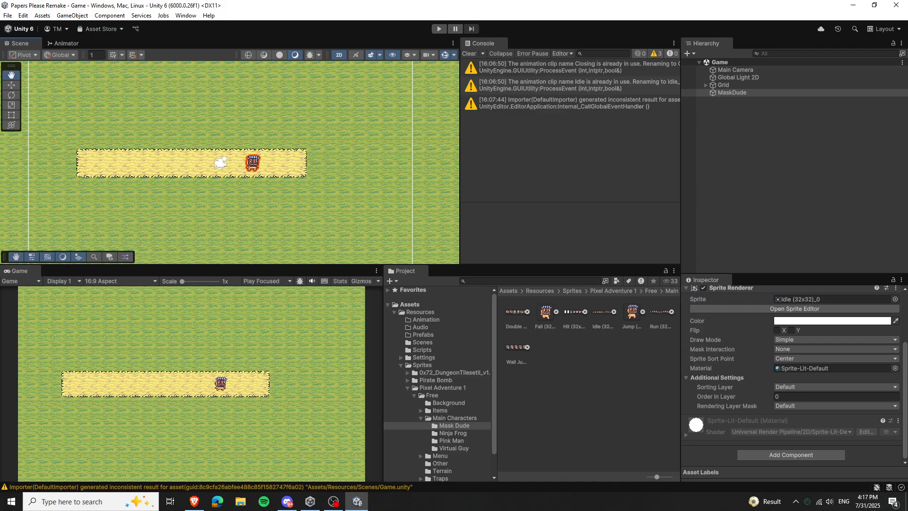
{"action": "left_click", "coordinate": [780, 456]}
{"action": "left_click", "coordinate": [695, 443]}
{"action": "left_click", "coordinate": [769, 454]}
{"action": "type", "text": "Anima"}
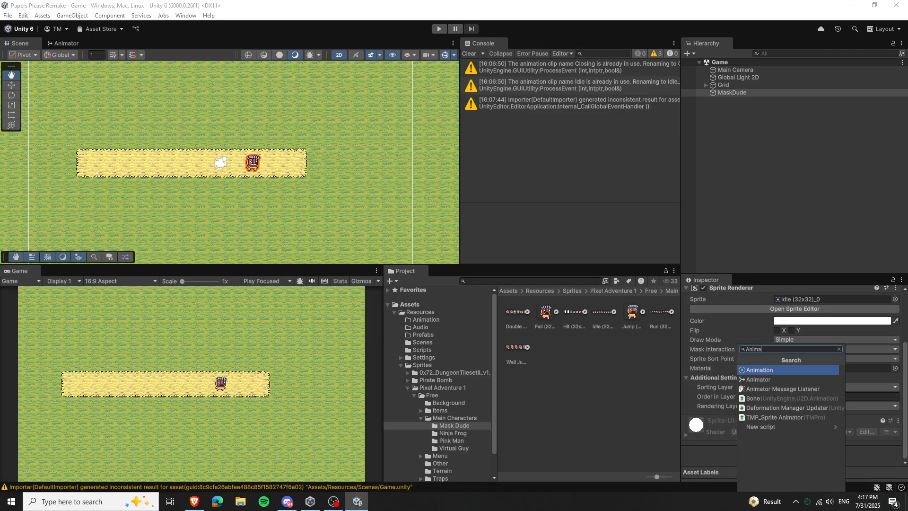
{"action": "left_click", "coordinate": [773, 380]}
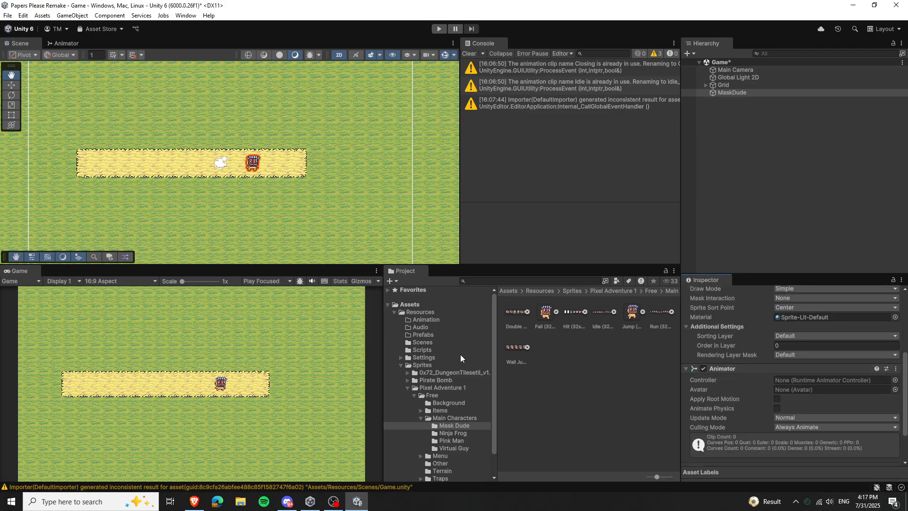
Step: Create an Animator Controller named MaskDude in the Animation folder and assign it as the controller of the MaskDude object's Animator
{"action": "left_click", "coordinate": [434, 319]}
{"action": "right_click", "coordinate": [568, 370]}
{"action": "mouse_move", "coordinate": [597, 113]}
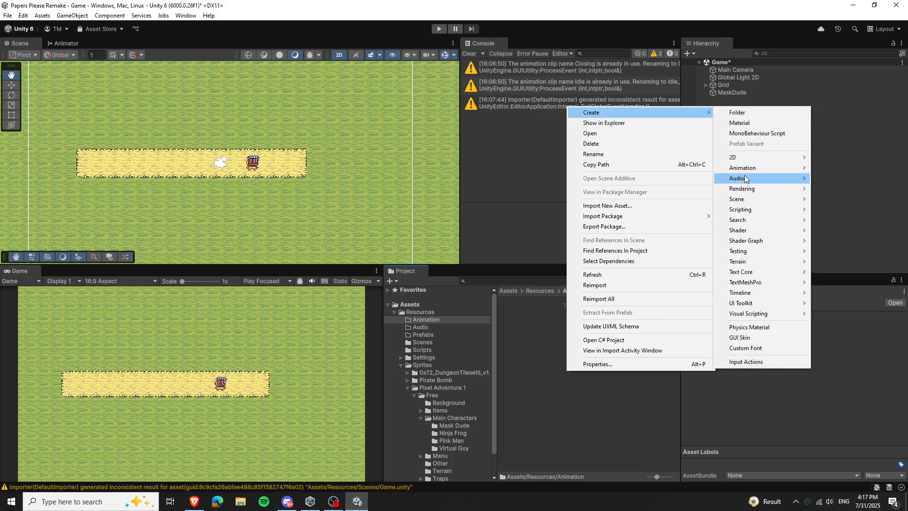
{"action": "mouse_move", "coordinate": [744, 169]}
{"action": "left_click", "coordinate": [668, 169]}
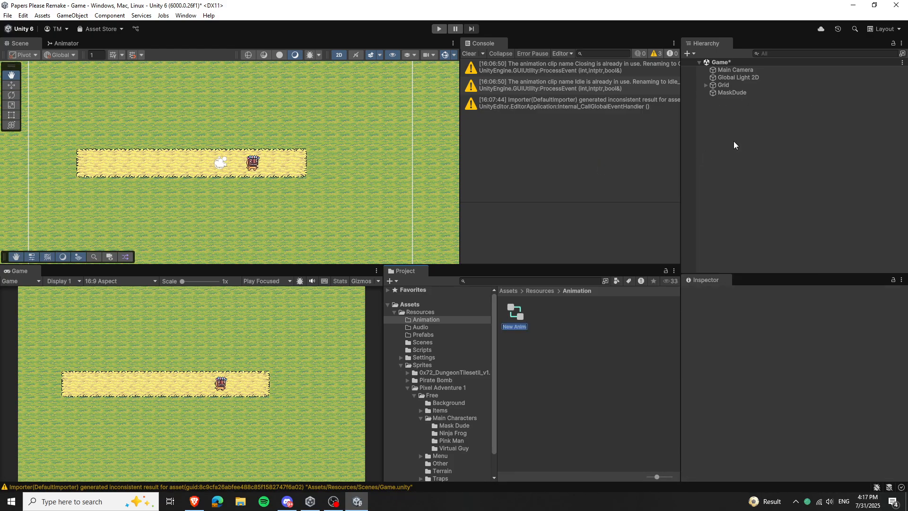
{"action": "type", "text": "MaskDude"}
{"action": "key", "text": "Return"}
{"action": "left_click", "coordinate": [738, 93]}
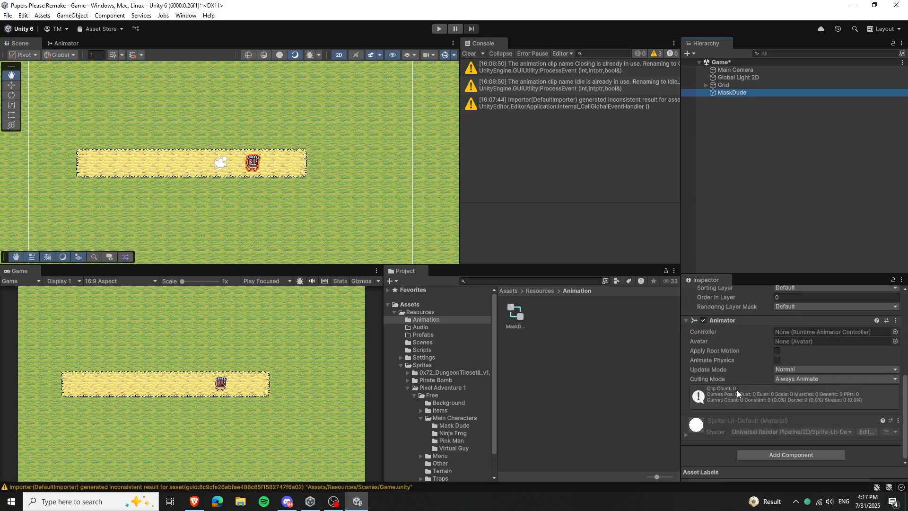
{"action": "left_click_drag", "start_coordinate": [515, 312], "coordinate": [832, 332]}
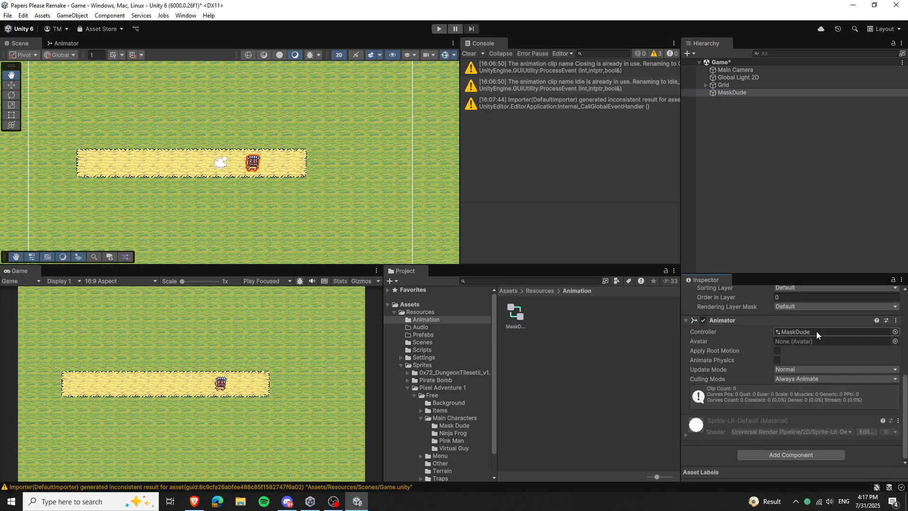
Step: Open the Animation window for the MaskDude object
{"action": "left_click", "coordinate": [185, 15]}
{"action": "mouse_move", "coordinate": [225, 191]}
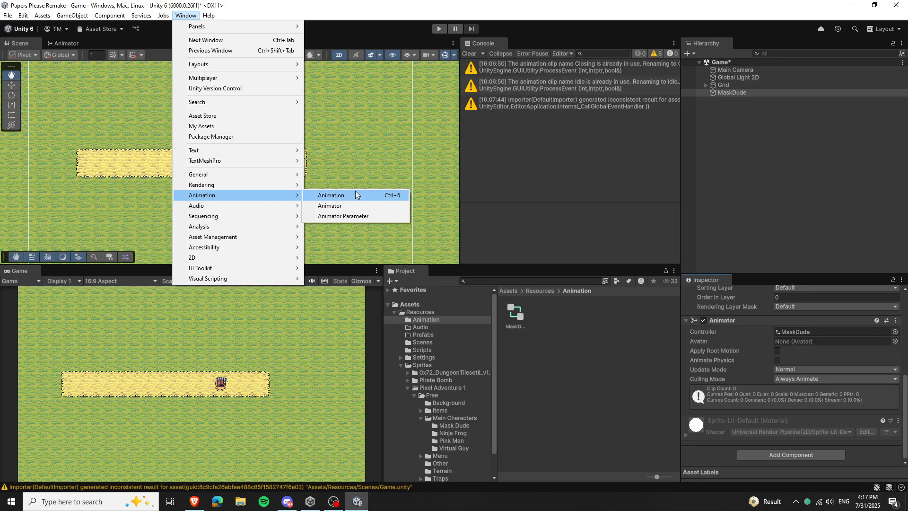
Step: Open the Animation window for MaskDude and create a clip named MaskDude_Idle in the Animation folder
{"action": "left_click", "coordinate": [343, 194]}
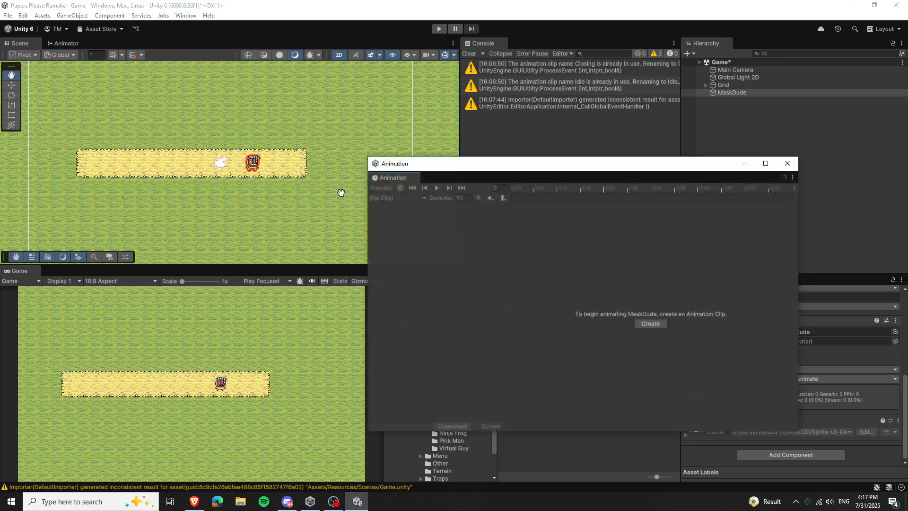
{"action": "left_click_drag", "start_coordinate": [504, 166], "coordinate": [324, 88]}
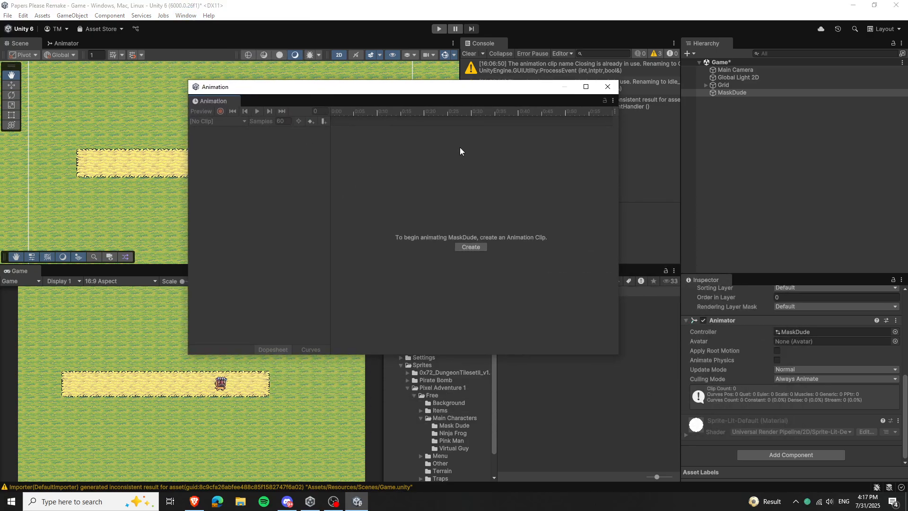
{"action": "left_click", "coordinate": [470, 246]}
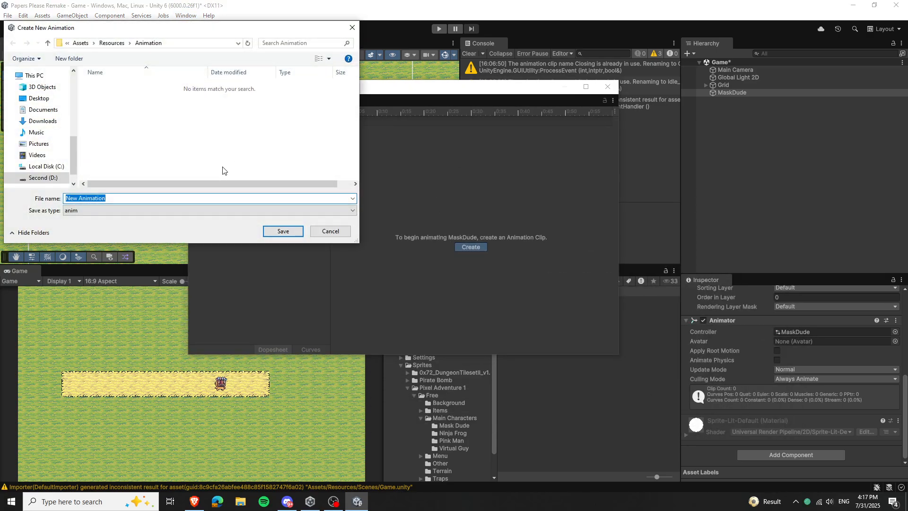
{"action": "type", "text": "MaskDude_Idle"}
{"action": "left_click_drag", "start_coordinate": [93, 198], "coordinate": [53, 195]}
{"action": "left_click", "coordinate": [116, 200]}
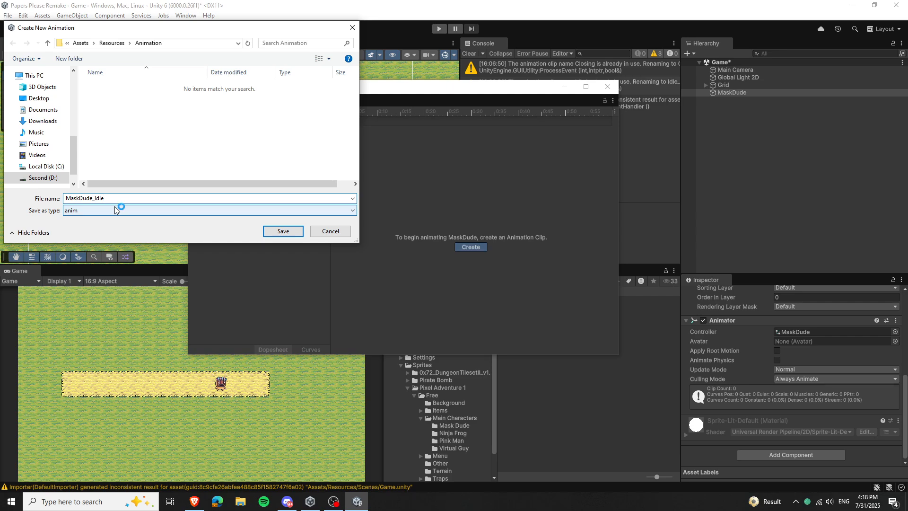
{"action": "double_click", "coordinate": [120, 198]}
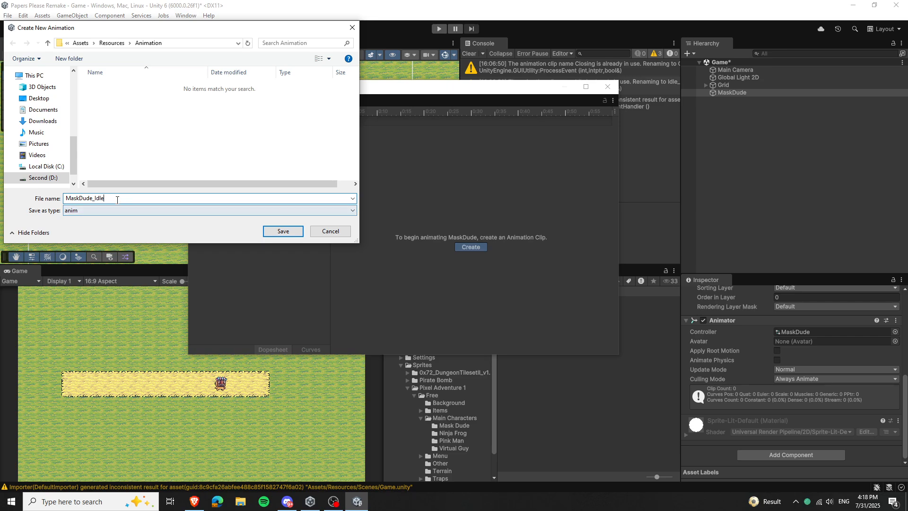
{"action": "left_click", "coordinate": [283, 231]}
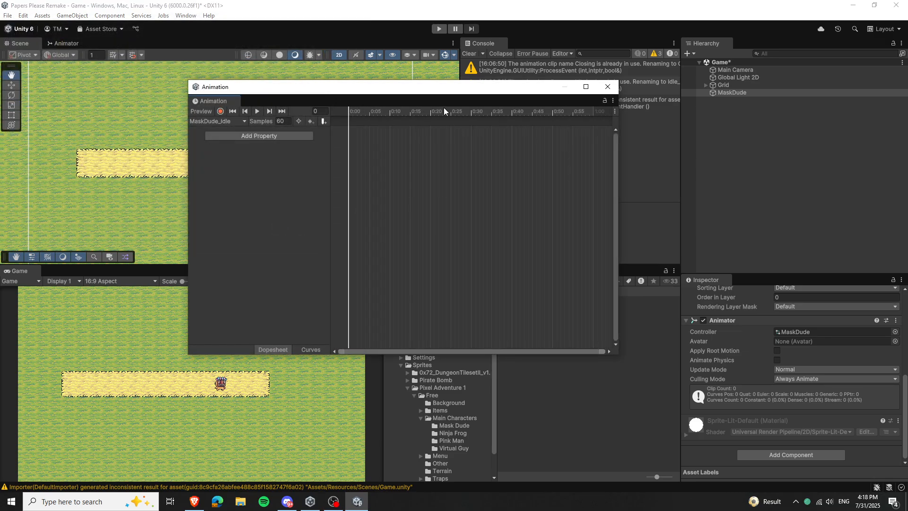
Step: Add all the sliced Idle sprites from the Mask Dude folder to the MaskDude_Idle timeline as keyframes
{"action": "left_click_drag", "start_coordinate": [443, 89], "coordinate": [296, 67]}
{"action": "left_click", "coordinate": [454, 426]}
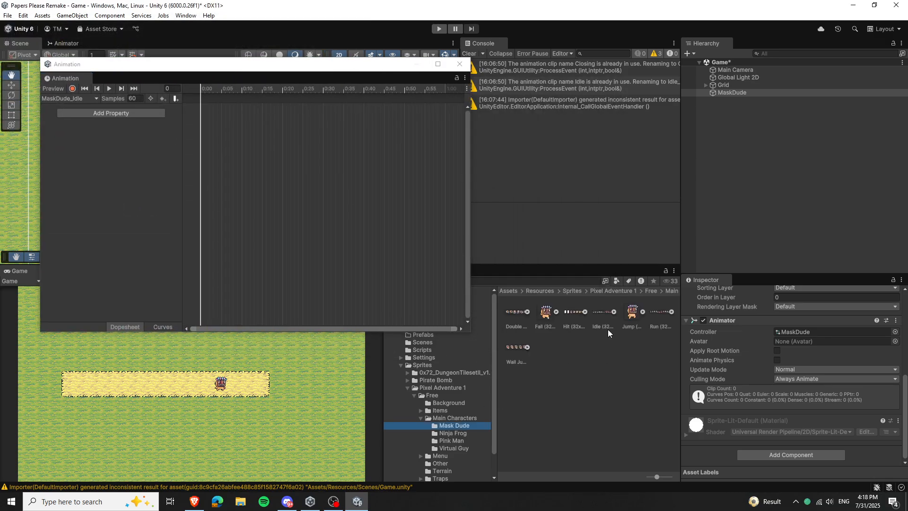
{"action": "left_click", "coordinate": [614, 311]}
{"action": "left_click", "coordinate": [626, 310]}
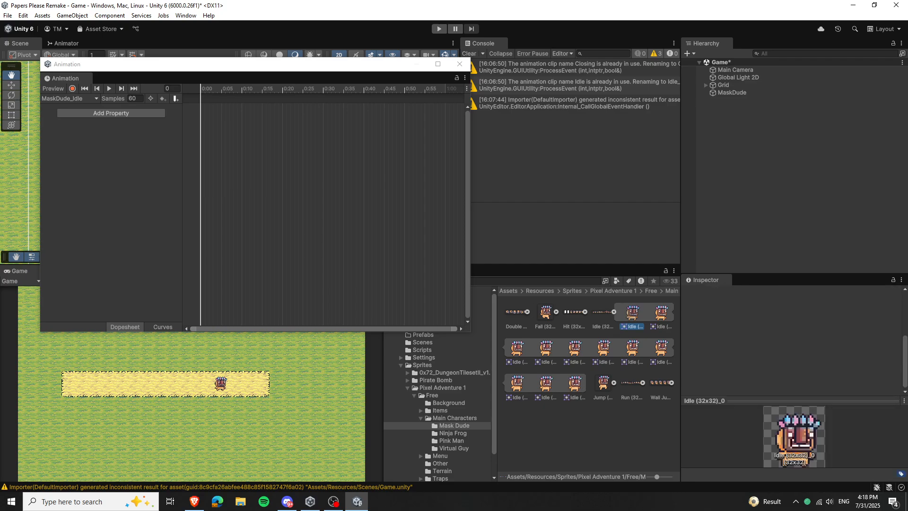
{"action": "left_click", "coordinate": [574, 382], "text": "shift"}
{"action": "left_click_drag", "start_coordinate": [609, 348], "coordinate": [237, 114]}
Step: Set the MaskDude_Idle clip's sample rate to 20 and play the preview
{"action": "left_click_drag", "start_coordinate": [137, 63], "coordinate": [395, 112]}
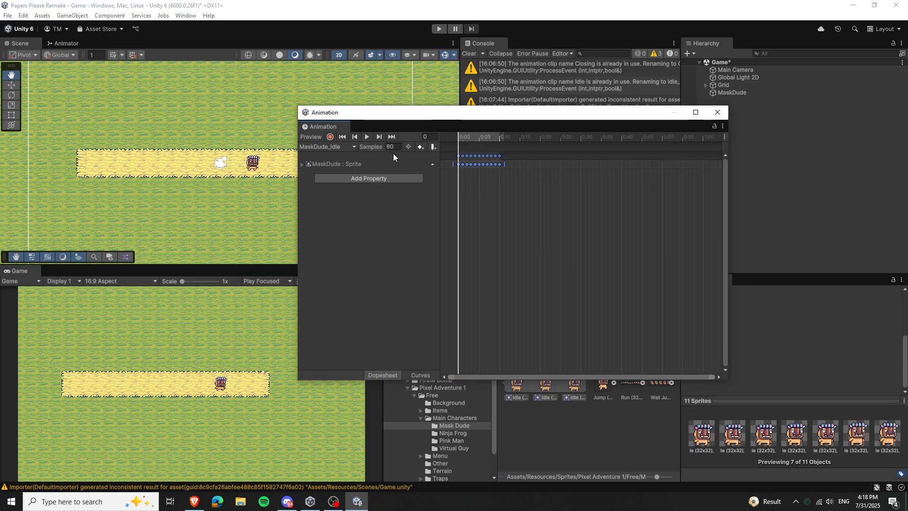
{"action": "type", "text": "20"}
{"action": "key", "text": "Return"}
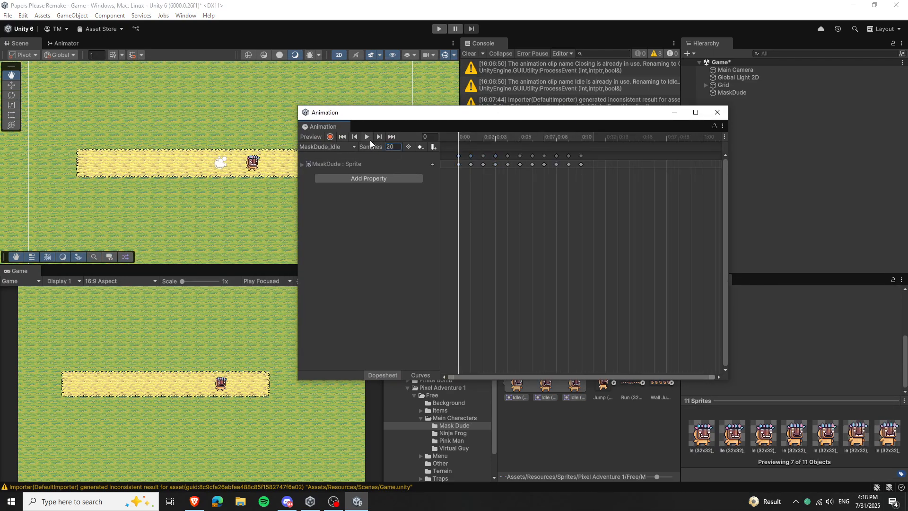
{"action": "left_click", "coordinate": [366, 137]}
{"action": "left_click_drag", "start_coordinate": [521, 112], "coordinate": [299, 67]}
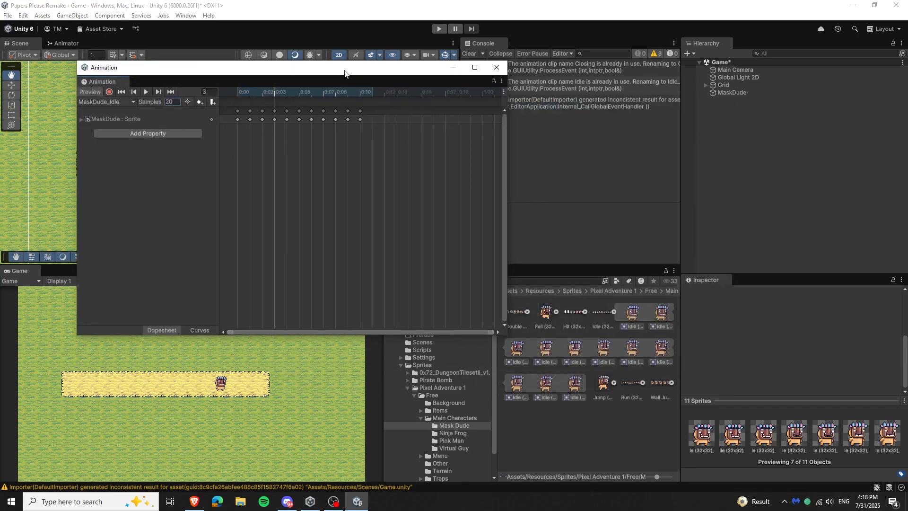
Step: Create another animation clip for MaskDude named MaskDude_Run
{"action": "left_click", "coordinate": [104, 102]}
{"action": "left_click", "coordinate": [130, 127]}
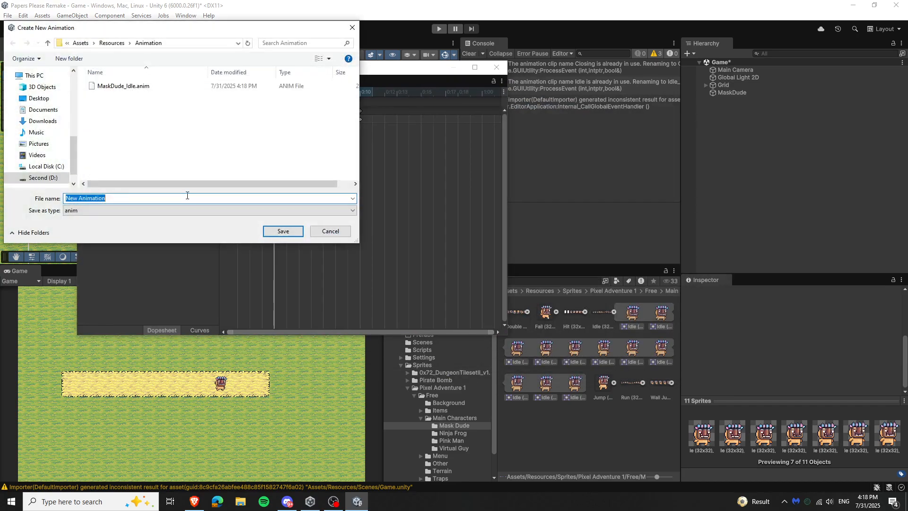
{"action": "type", "text": "MaskDude_Run"}
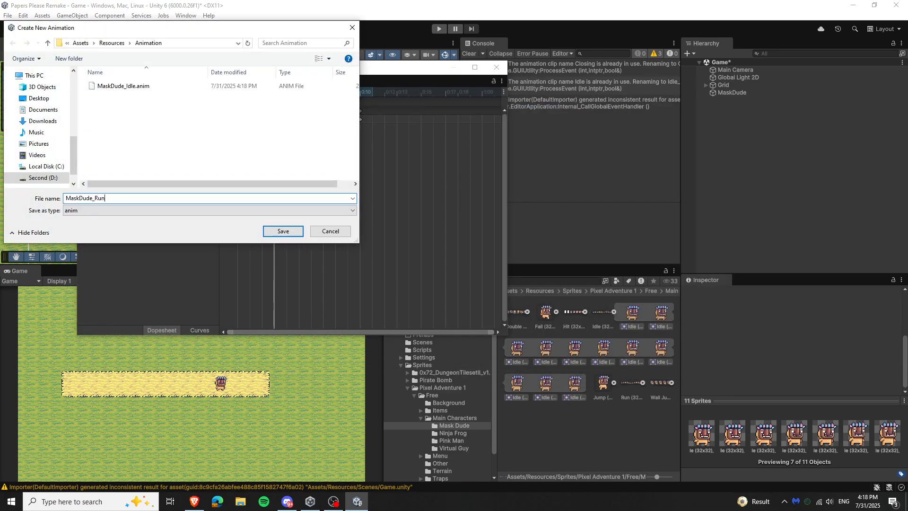
{"action": "key", "text": "Return"}
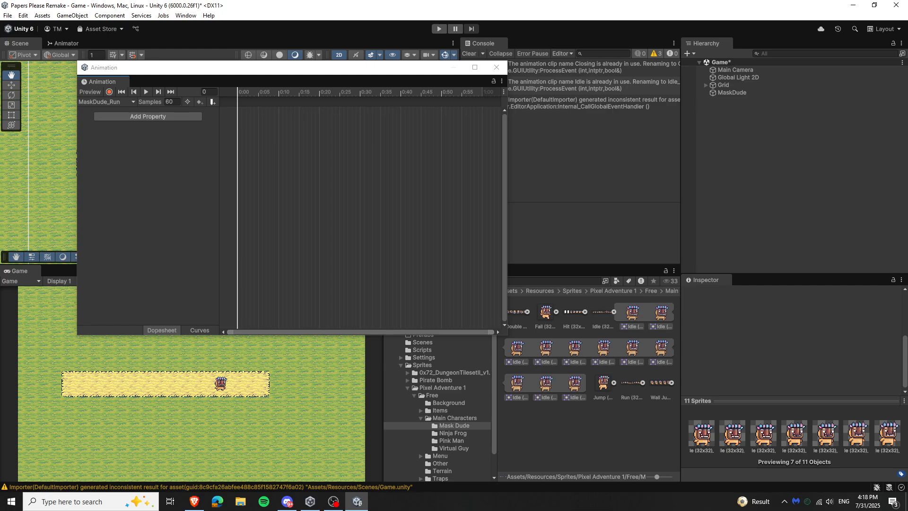
Step: Add all twelve sliced Run sprites from the Mask Dude folder to the MaskDude_Run timeline as keyframes
{"action": "left_click", "coordinate": [614, 312]}
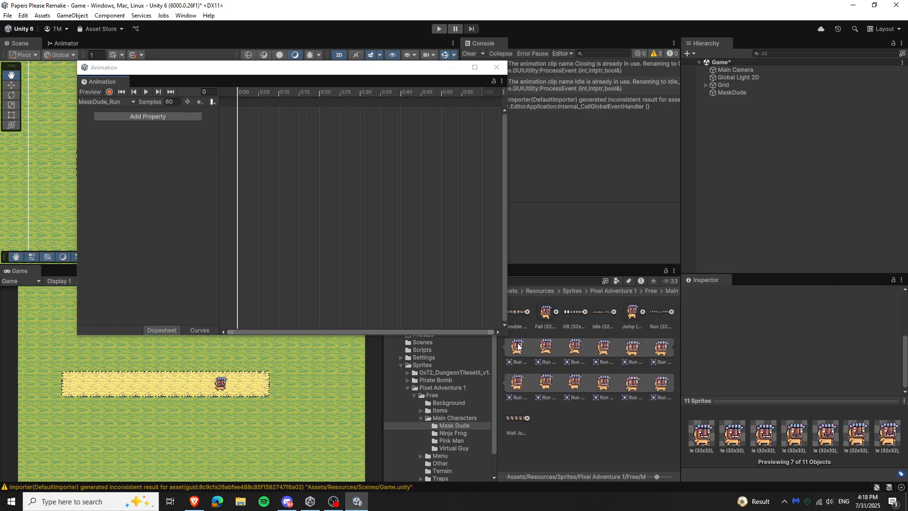
{"action": "left_click", "coordinate": [517, 347]}
{"action": "left_click", "coordinate": [661, 382], "text": "shift"}
{"action": "left_click_drag", "start_coordinate": [661, 382], "coordinate": [255, 119]}
Step: Set the MaskDude_Run clip's sample rate to 20, preview it, and close the Animation window
{"action": "left_click", "coordinate": [171, 102]}
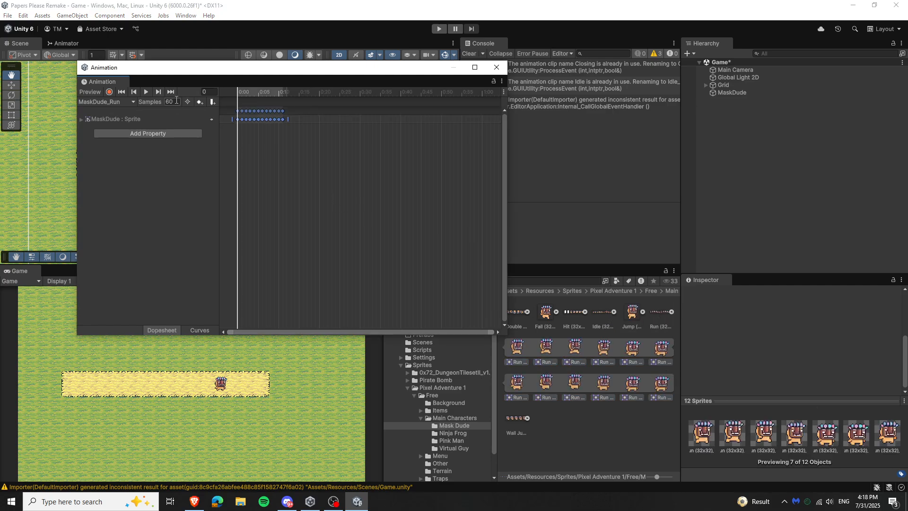
{"action": "type", "text": "209"}
{"action": "key", "text": "BackSpace"}
{"action": "left_click", "coordinate": [143, 90]}
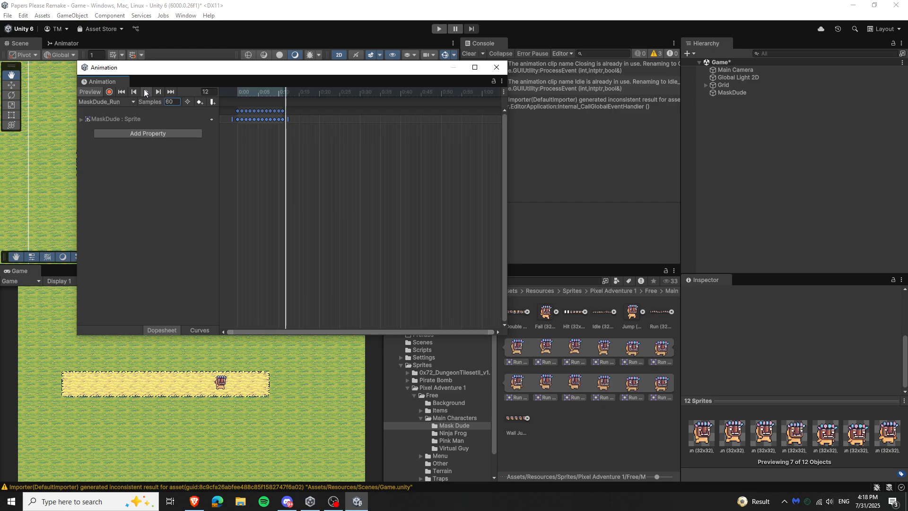
{"action": "left_click", "coordinate": [167, 101]}
{"action": "type", "text": "20"}
{"action": "key", "text": "BackSpace"}
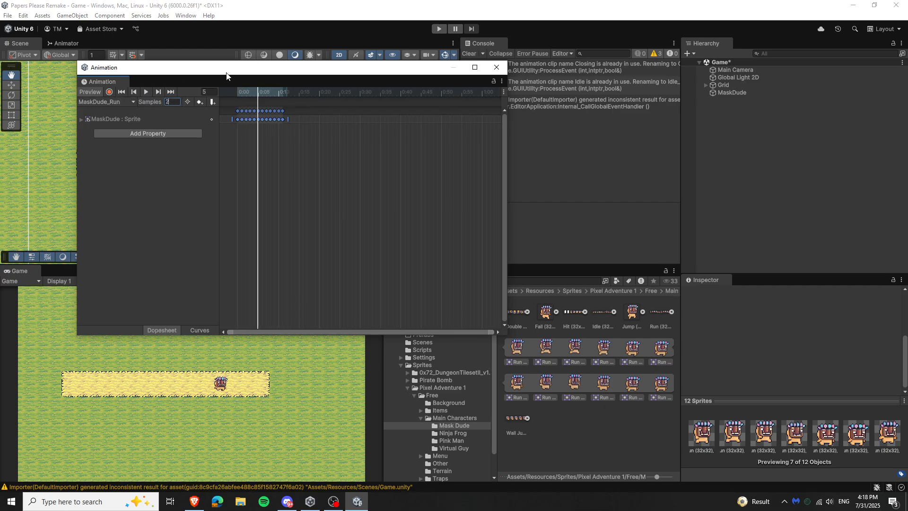
{"action": "type", "text": "0"}
{"action": "key", "text": "Return"}
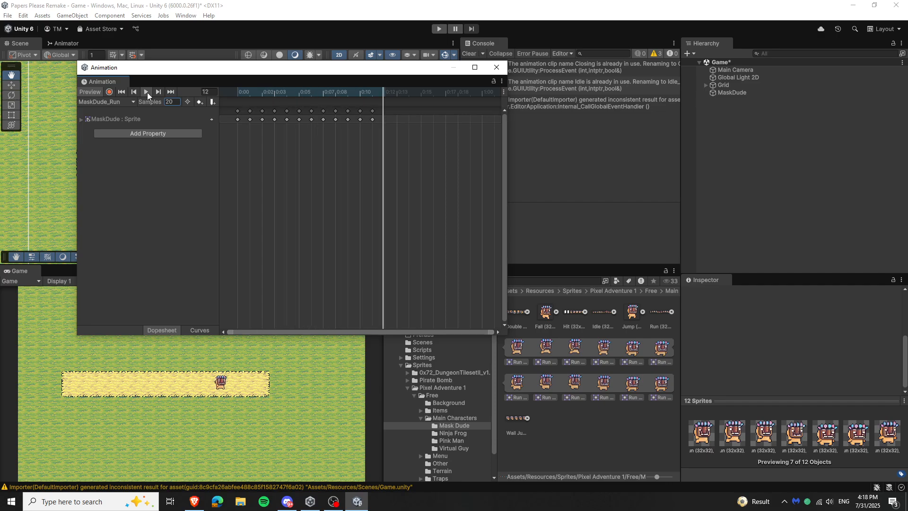
{"action": "left_click", "coordinate": [496, 67]}
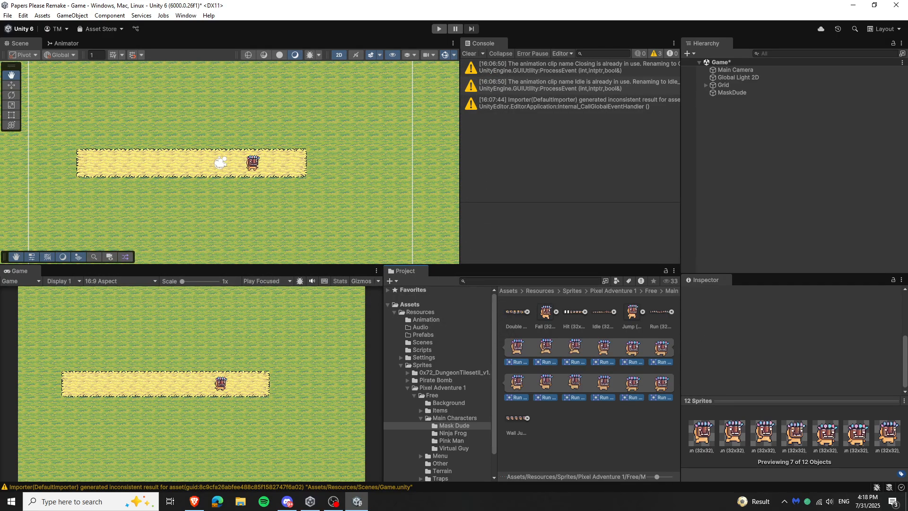
{"action": "left_click", "coordinate": [670, 311]}
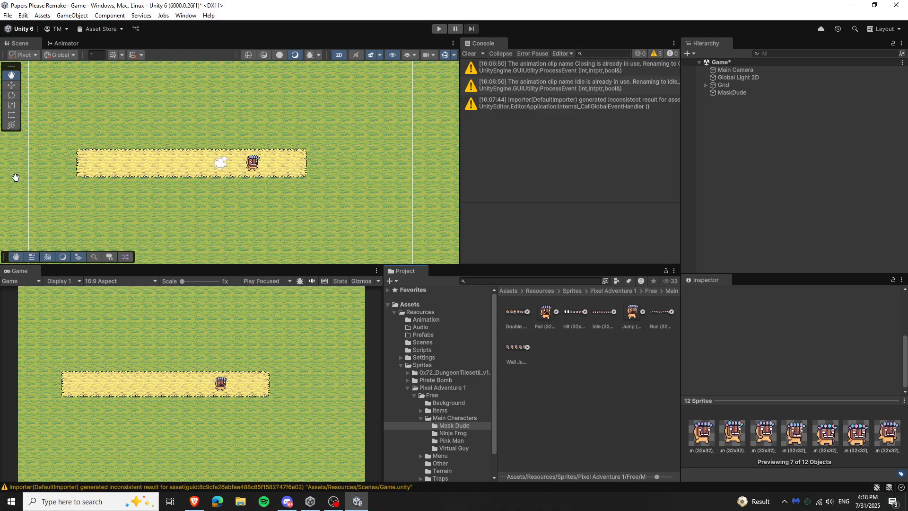
Step: Show MaskDude's state graph in the Animator and place the MaskDude_Idle state directly above MaskDude_Run
{"action": "left_click", "coordinate": [84, 46]}
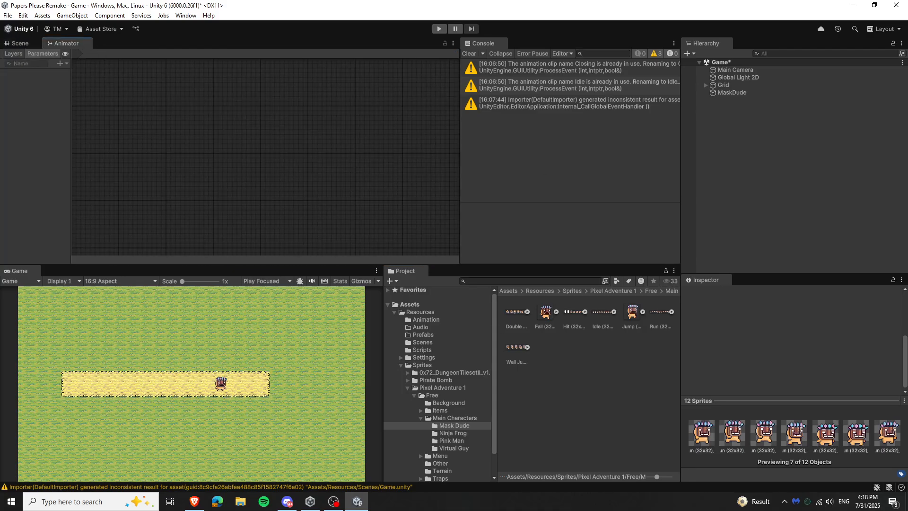
{"action": "left_click", "coordinate": [745, 94]}
{"action": "left_click_drag", "start_coordinate": [192, 135], "coordinate": [263, 134]}
Step: Add a Bool parameter named IsRunning to the MaskDude animator controller
{"action": "left_click", "coordinate": [65, 65]}
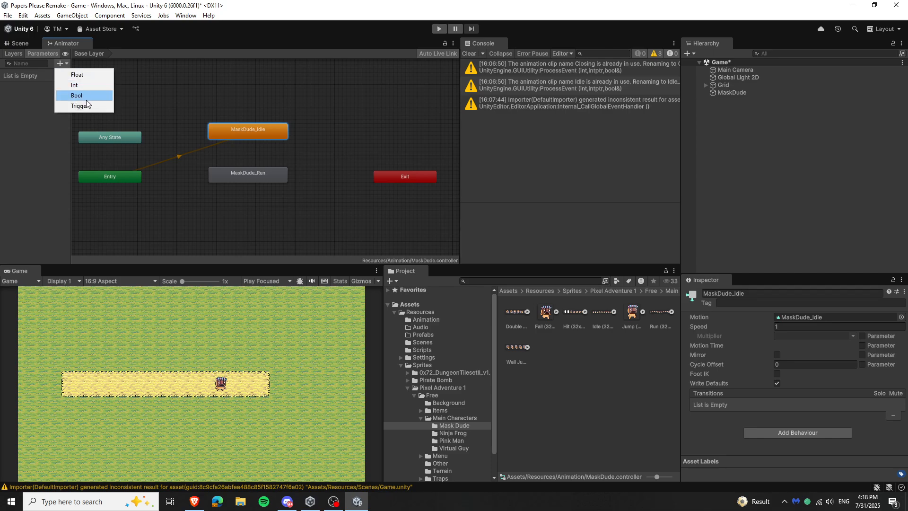
{"action": "left_click", "coordinate": [83, 94]}
{"action": "key", "text": "BackSpace"}
{"action": "type", "text": "isRunning"}
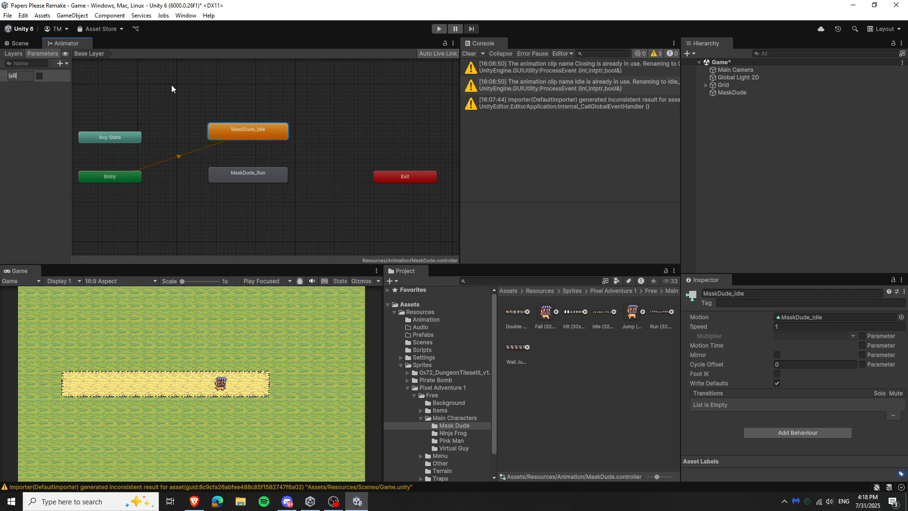
{"action": "key", "text": "Return"}
Step: Create transitions in both directions between the MaskDude_Idle and MaskDude_Run states
{"action": "right_click", "coordinate": [259, 129]}
{"action": "left_click", "coordinate": [272, 134]}
{"action": "left_click", "coordinate": [244, 176]}
{"action": "right_click", "coordinate": [261, 175]}
{"action": "left_click", "coordinate": [295, 182]}
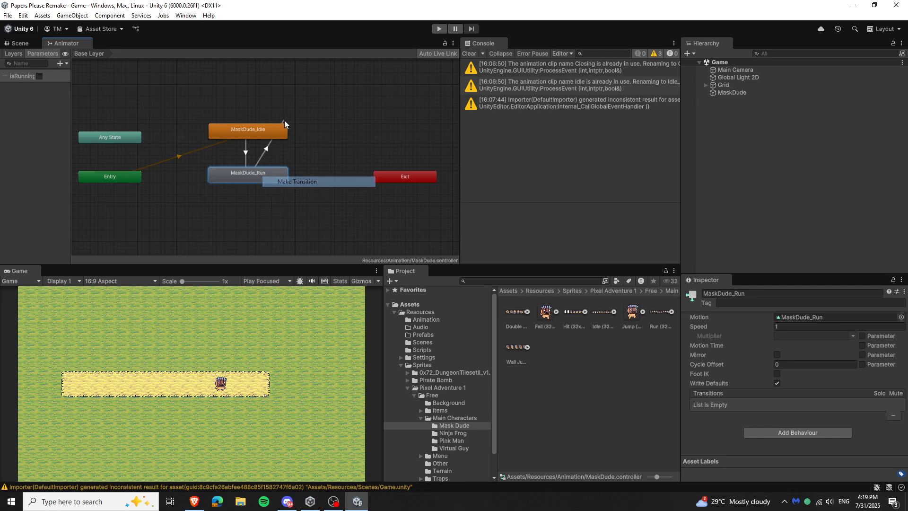
{"action": "left_click", "coordinate": [284, 120]}
{"action": "right_click", "coordinate": [259, 187]}
{"action": "right_click", "coordinate": [261, 176]}
{"action": "left_click", "coordinate": [283, 183]}
{"action": "left_click", "coordinate": [265, 137]}
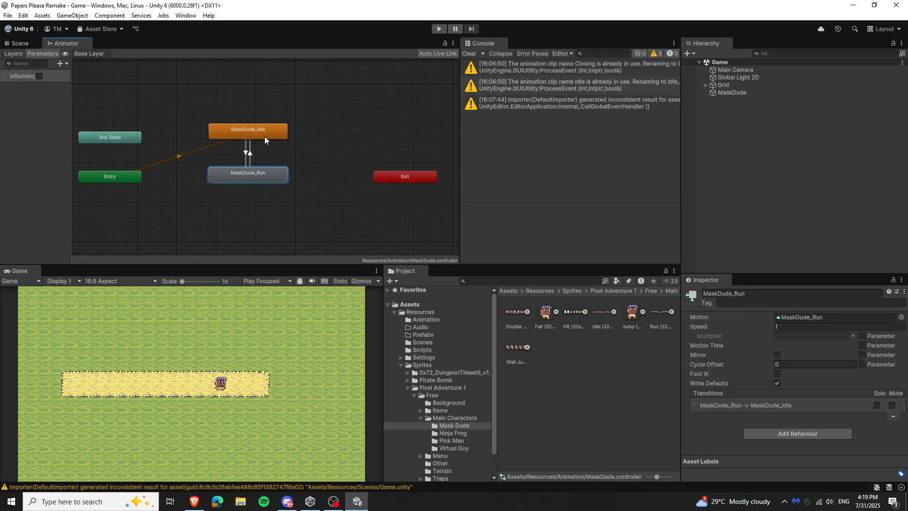
Step: Disable Has Exit Time on the MaskDude_Idle to MaskDude_Run transition and add the condition IsRunning true
{"action": "left_click", "coordinate": [240, 126]}
{"action": "left_click", "coordinate": [246, 150]}
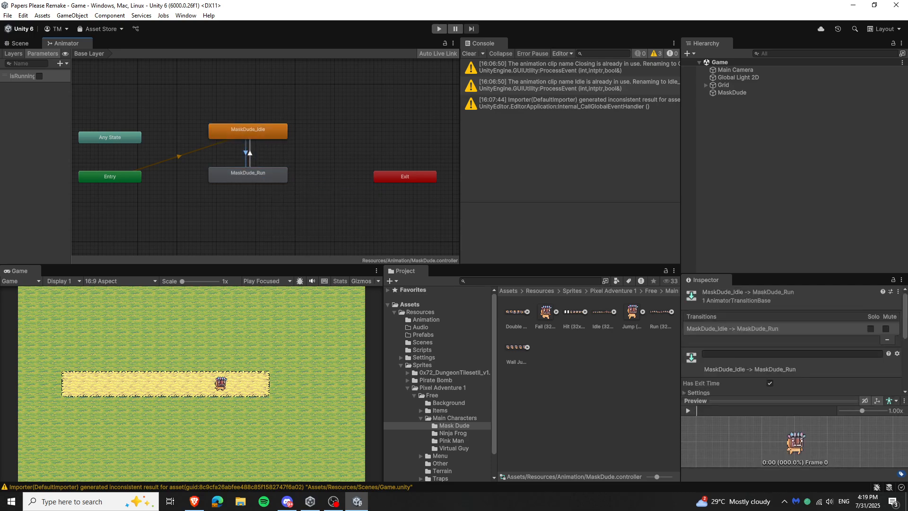
{"action": "scroll", "coordinate": [744, 336], "scroll_direction": "down", "scroll_amount": 1}
{"action": "left_click", "coordinate": [770, 307]}
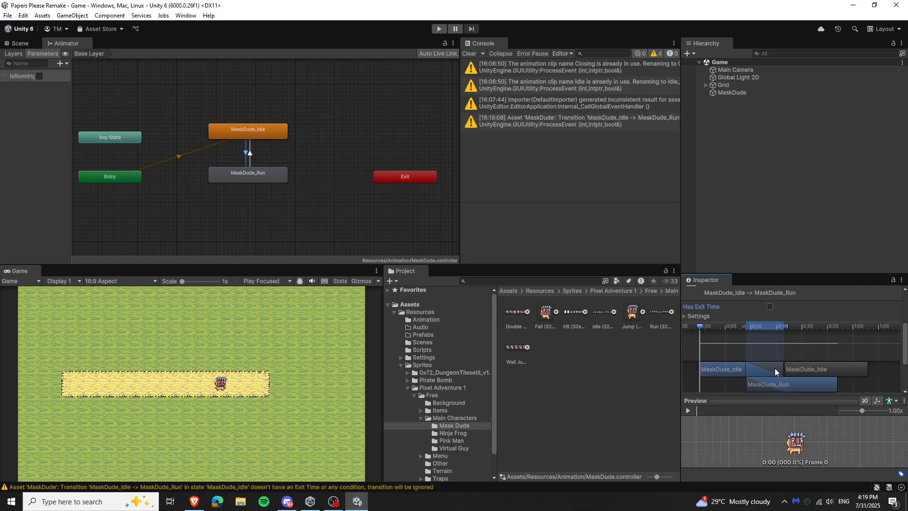
{"action": "scroll", "coordinate": [818, 309], "scroll_direction": "down", "scroll_amount": 2}
{"action": "scroll", "coordinate": [762, 378], "scroll_direction": "down", "scroll_amount": 2}
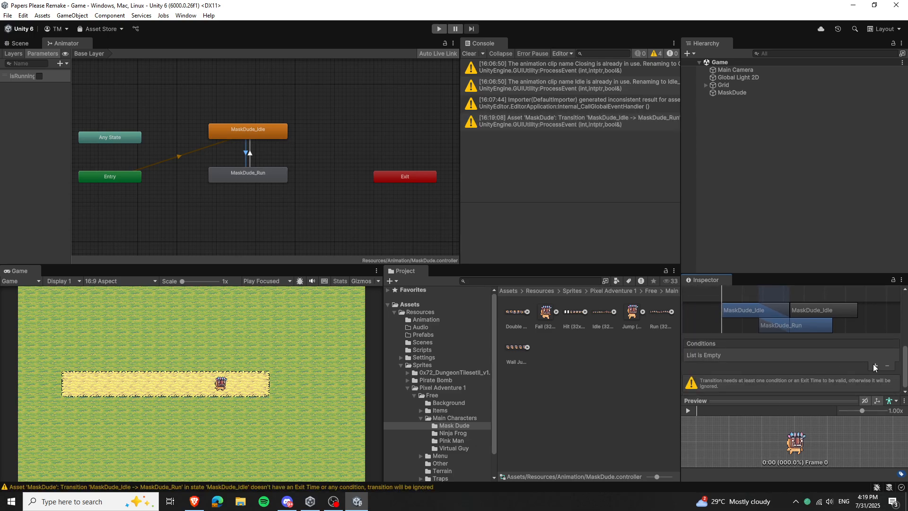
{"action": "left_click", "coordinate": [875, 367]}
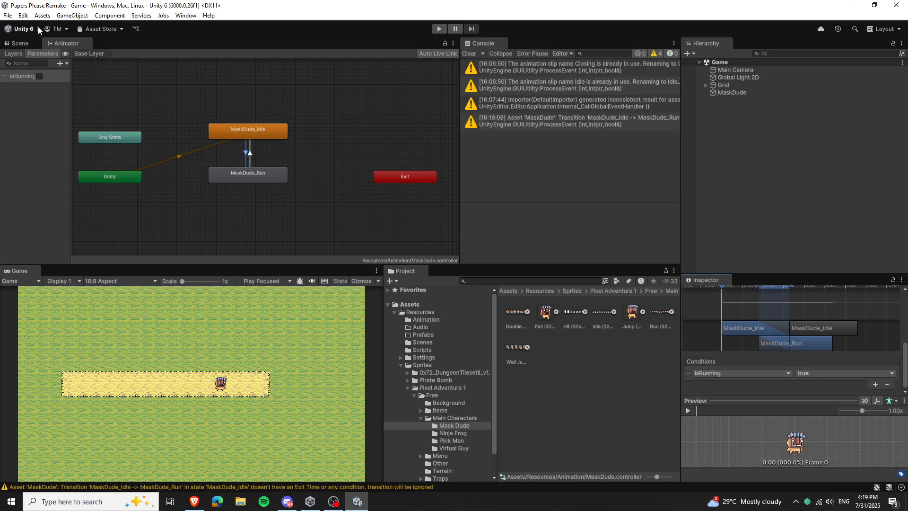
Step: Give the MaskDude_Run to MaskDude_Idle transition the condition IsRunning false and disable its Has Exit Time
{"action": "left_click", "coordinate": [250, 156]}
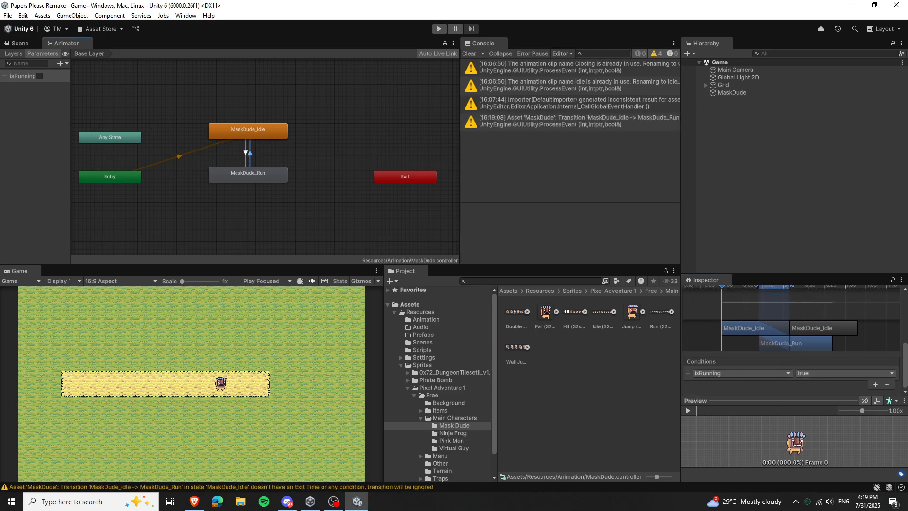
{"action": "left_click", "coordinate": [875, 386]}
{"action": "left_click", "coordinate": [804, 374]}
{"action": "left_click", "coordinate": [809, 393]}
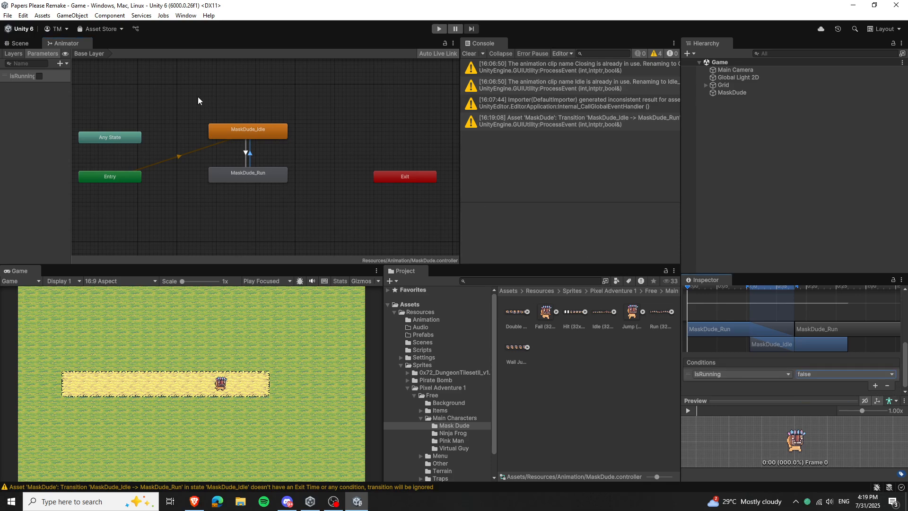
{"action": "scroll", "coordinate": [804, 347], "scroll_direction": "up", "scroll_amount": 1}
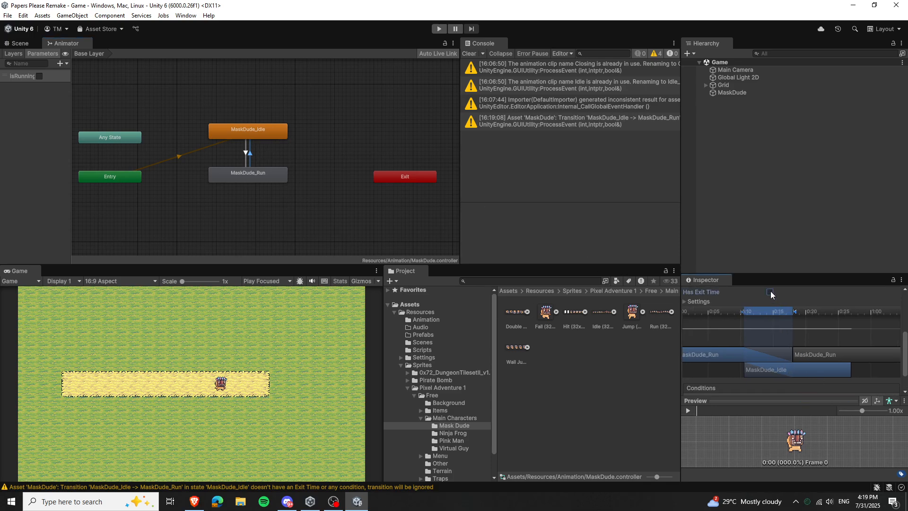
Step: Return to the Scene view and select the MaskDude object to show its components
{"action": "left_click", "coordinate": [755, 203]}
{"action": "left_click", "coordinate": [28, 43]}
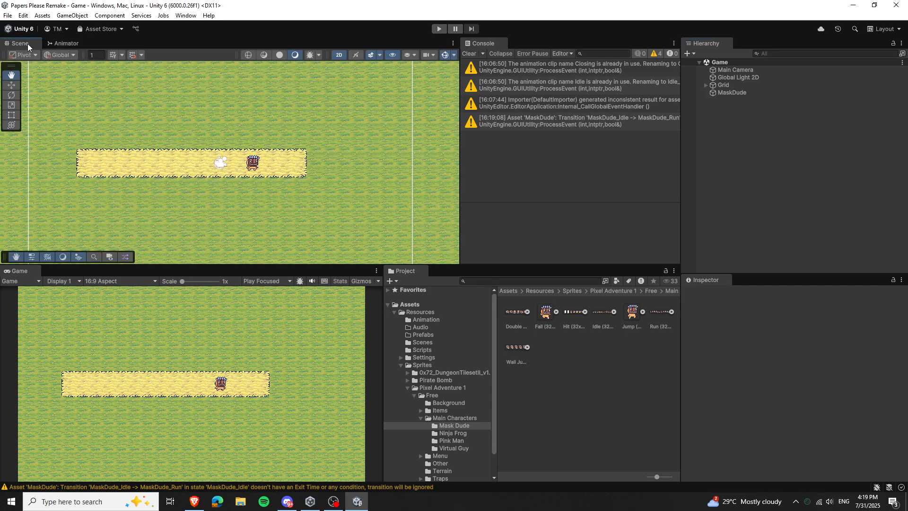
{"action": "left_click", "coordinate": [752, 91]}
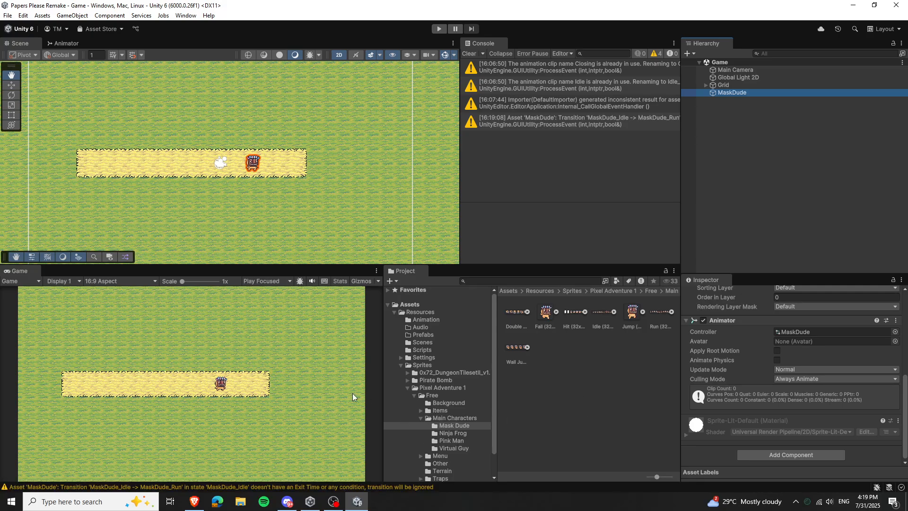
Step: Create a new MonoBehaviour script named Character in the Scripts folder
{"action": "left_click", "coordinate": [433, 350]}
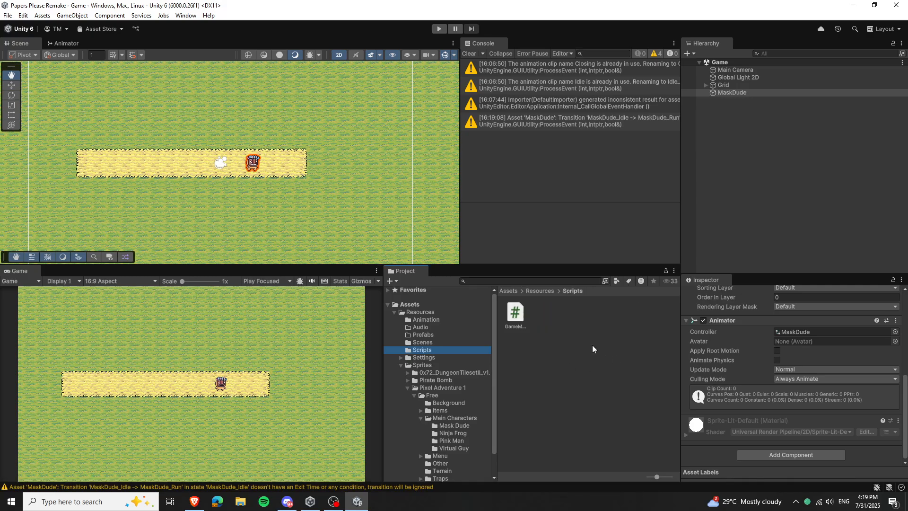
{"action": "right_click", "coordinate": [570, 332]}
{"action": "mouse_move", "coordinate": [662, 71]}
{"action": "left_click", "coordinate": [783, 91]}
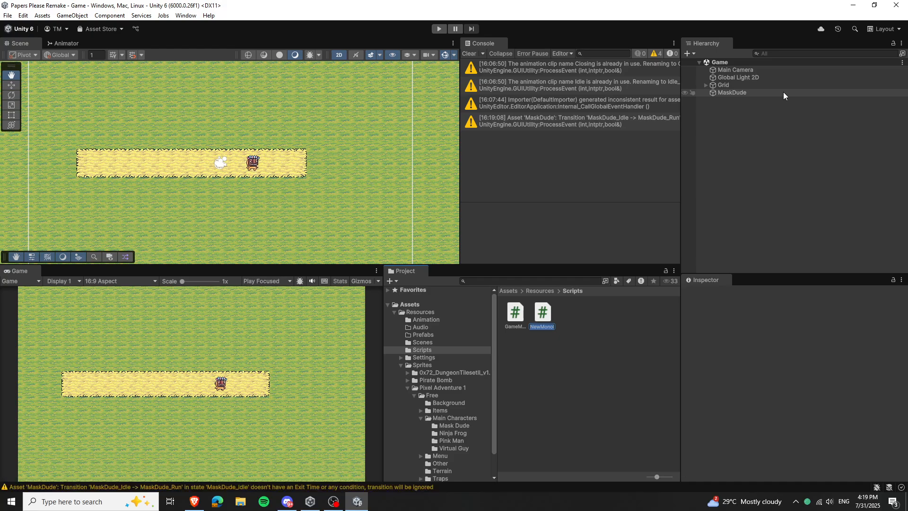
{"action": "type", "text": "Character"}
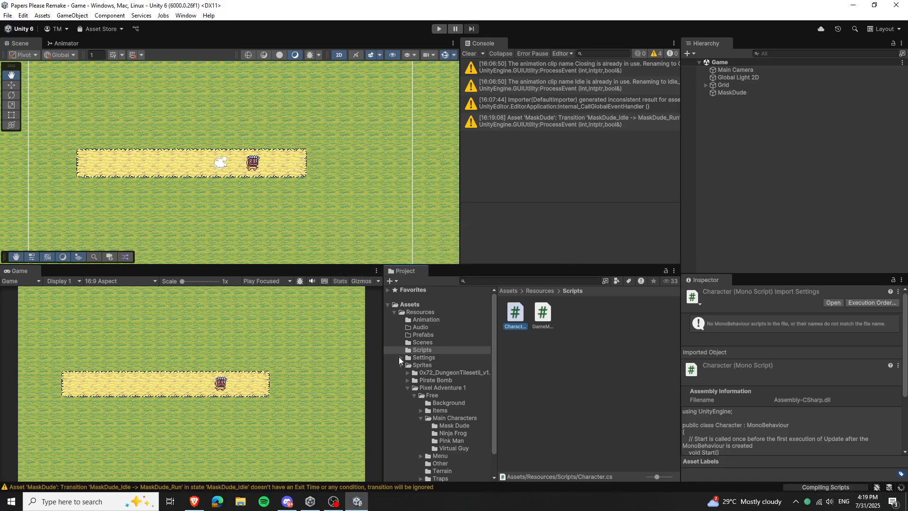
Step: Try to attach the Character script to the MaskDude object as a component
{"action": "left_click", "coordinate": [731, 92]}
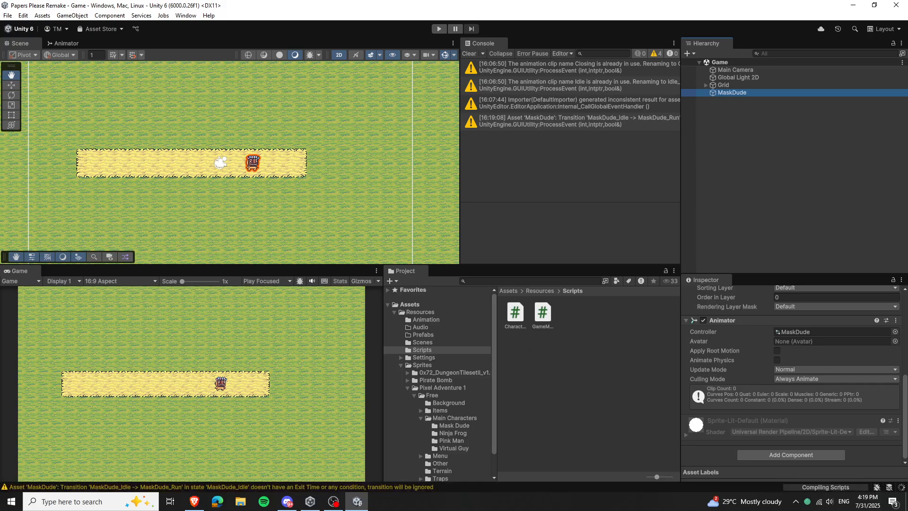
{"action": "left_click_drag", "start_coordinate": [508, 319], "coordinate": [804, 456]}
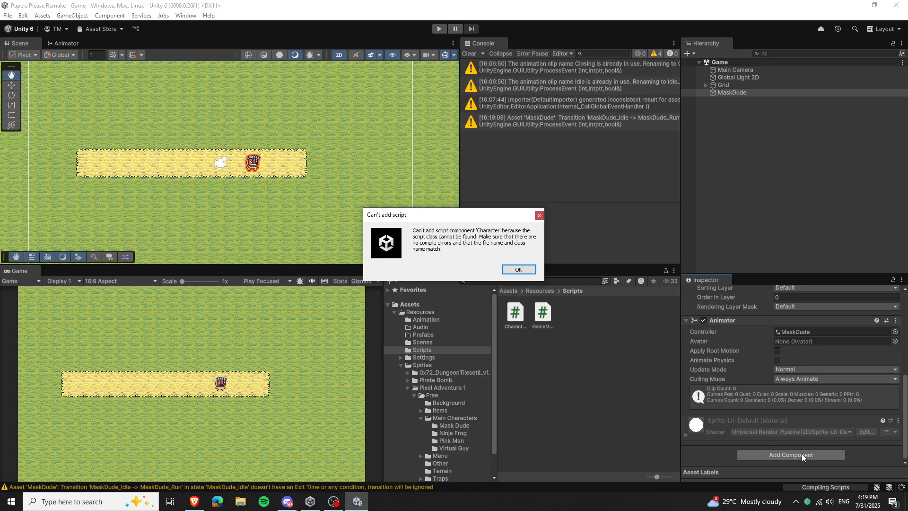
{"action": "left_click", "coordinate": [527, 270]}
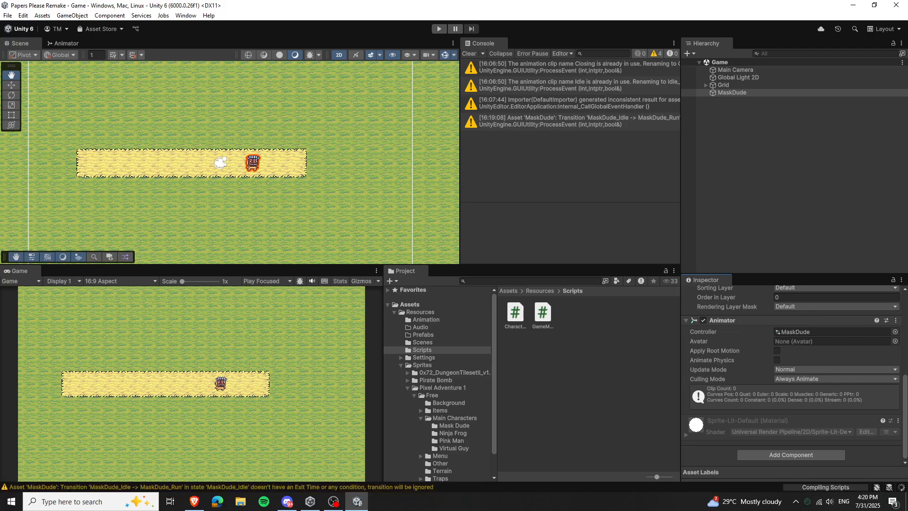
{"action": "left_click_drag", "start_coordinate": [515, 314], "coordinate": [791, 455]}
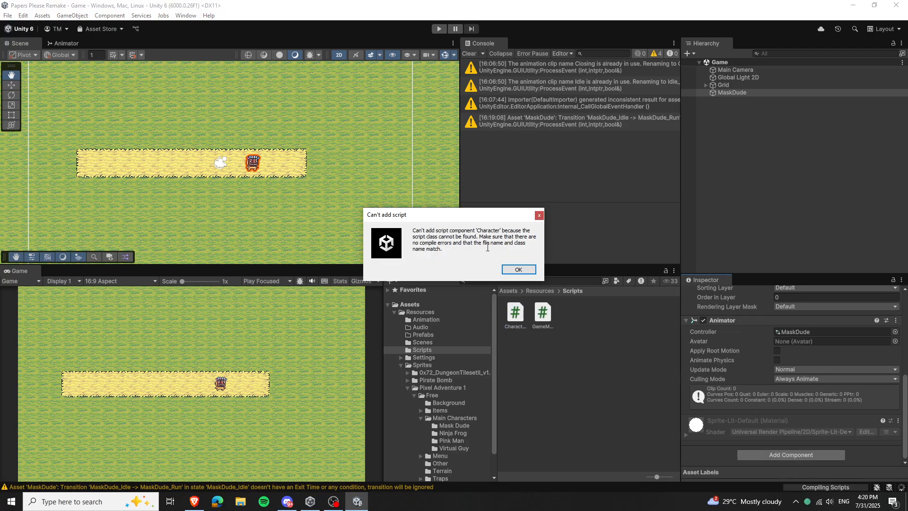
{"action": "left_click", "coordinate": [523, 270]}
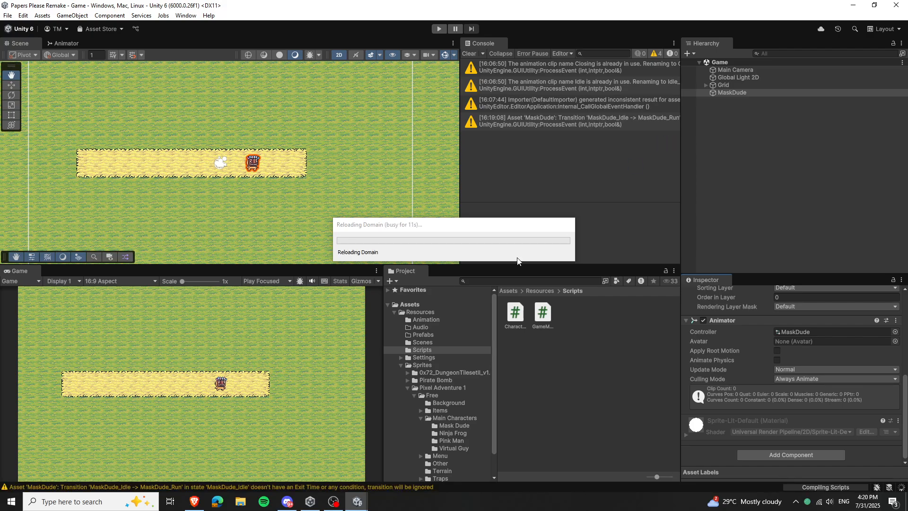
{"action": "left_click", "coordinate": [287, 502]}
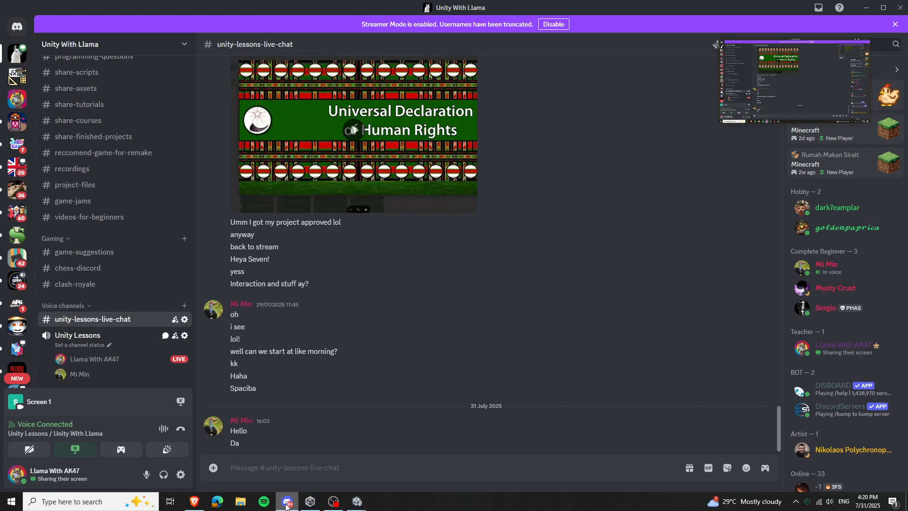
{"action": "left_click", "coordinate": [286, 502]}
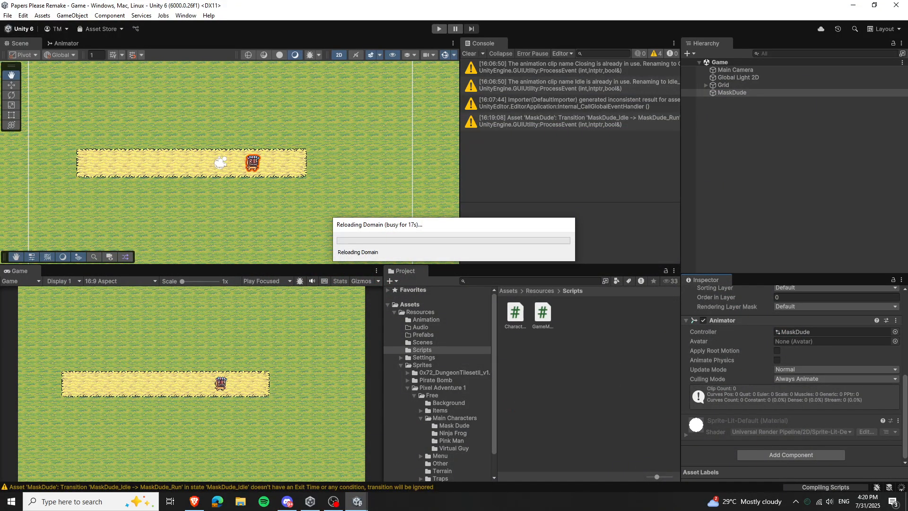
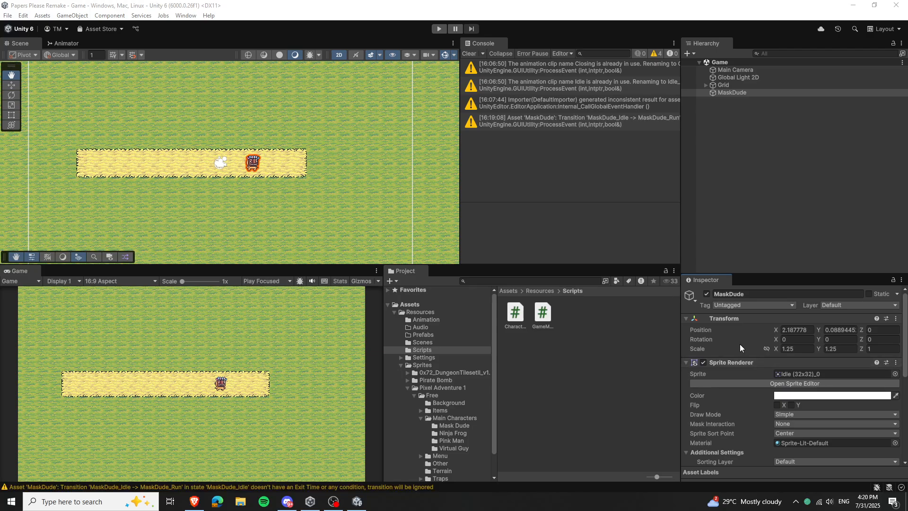
Step: Rename the MaskDude object in the scene to Mask Dude
{"action": "left_click", "coordinate": [732, 93]}
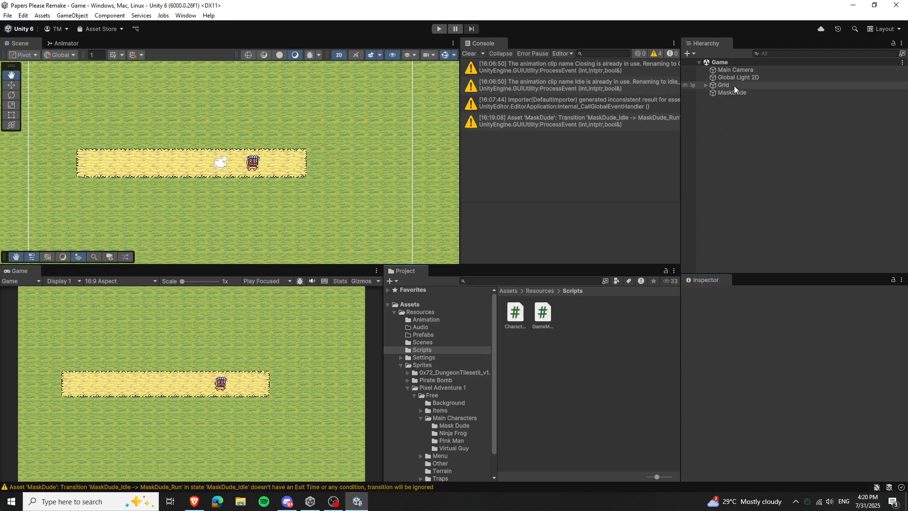
{"action": "scroll", "coordinate": [754, 325], "scroll_direction": "down", "scroll_amount": 3}
{"action": "scroll", "coordinate": [754, 324], "scroll_direction": "down", "scroll_amount": 2}
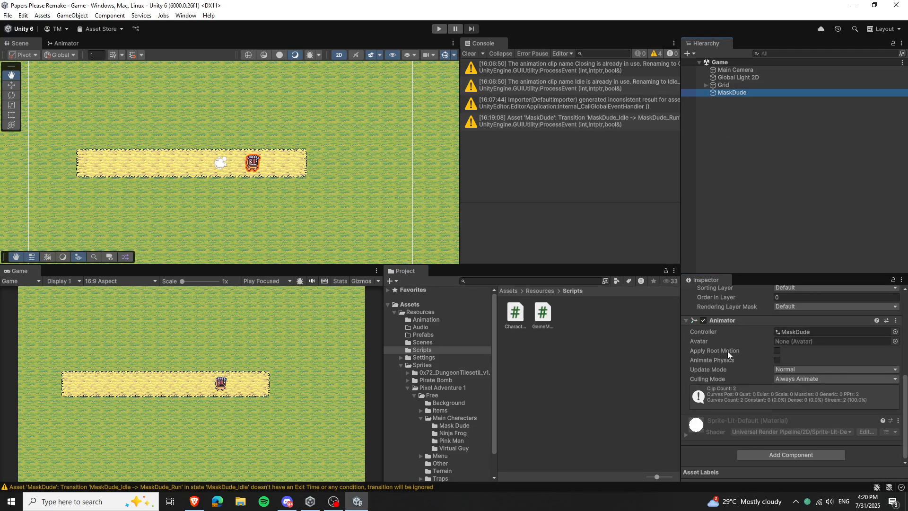
{"action": "scroll", "coordinate": [739, 327], "scroll_direction": "up", "scroll_amount": 5}
{"action": "left_click", "coordinate": [740, 294]}
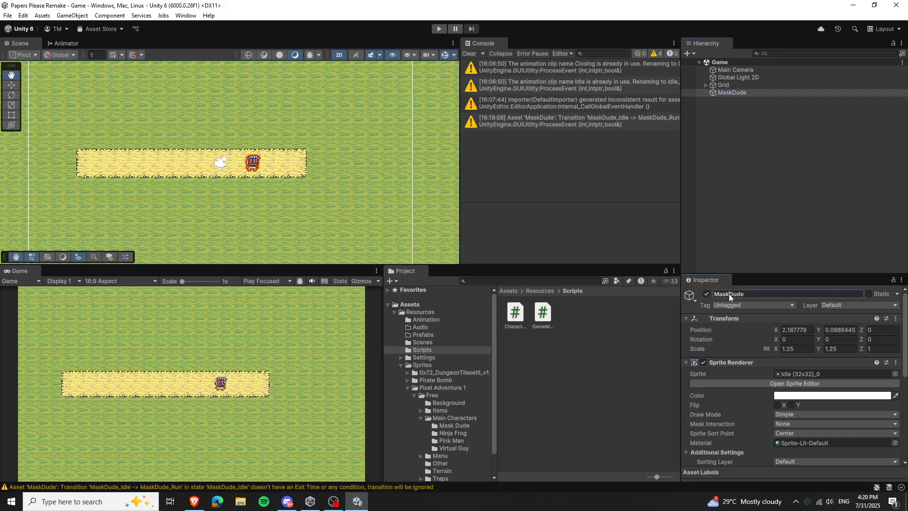
{"action": "key", "text": "BackSpace"}
{"action": "type", "text": "Mask Dude"}
{"action": "key", "text": "Return"}
{"action": "scroll", "coordinate": [768, 381], "scroll_direction": "down", "scroll_amount": 1}
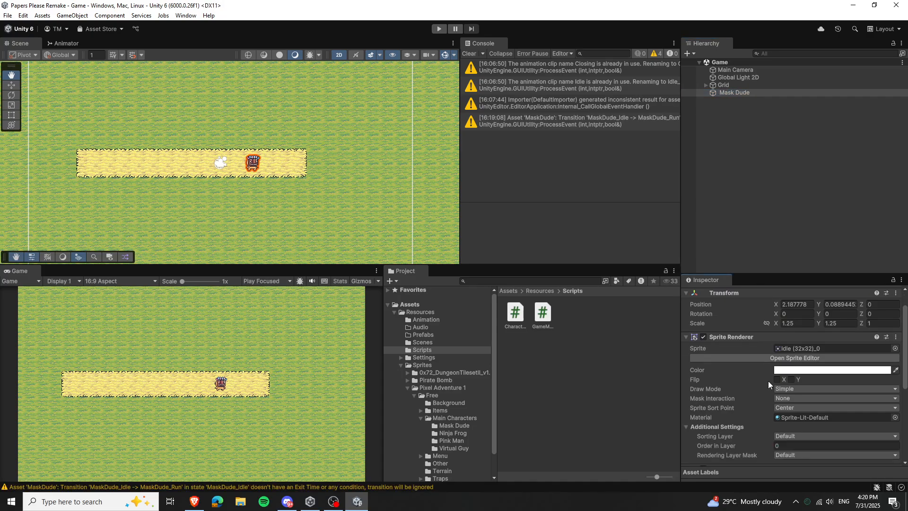
{"action": "scroll", "coordinate": [738, 322], "scroll_direction": "up", "scroll_amount": 1}
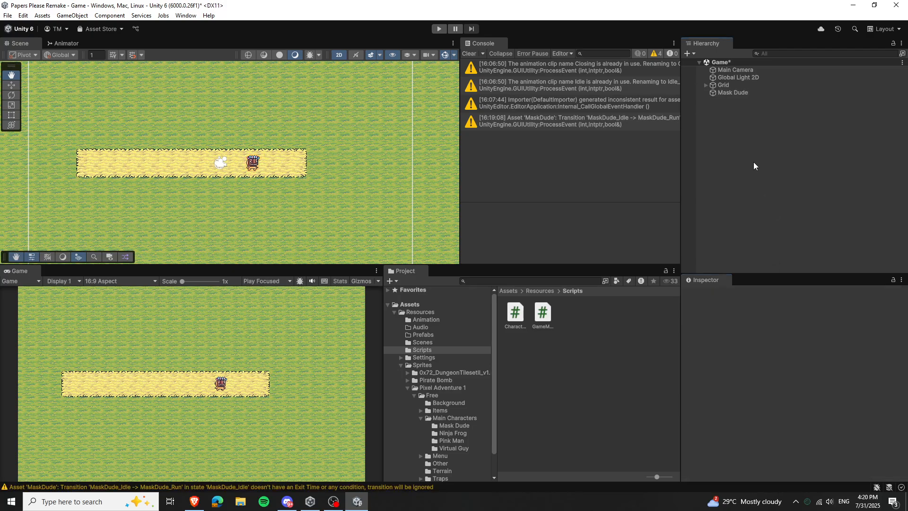
Step: Attach the Character script to the Mask Dude object as a component
{"action": "left_click", "coordinate": [742, 93]}
{"action": "scroll", "coordinate": [747, 430], "scroll_direction": "down", "scroll_amount": 6}
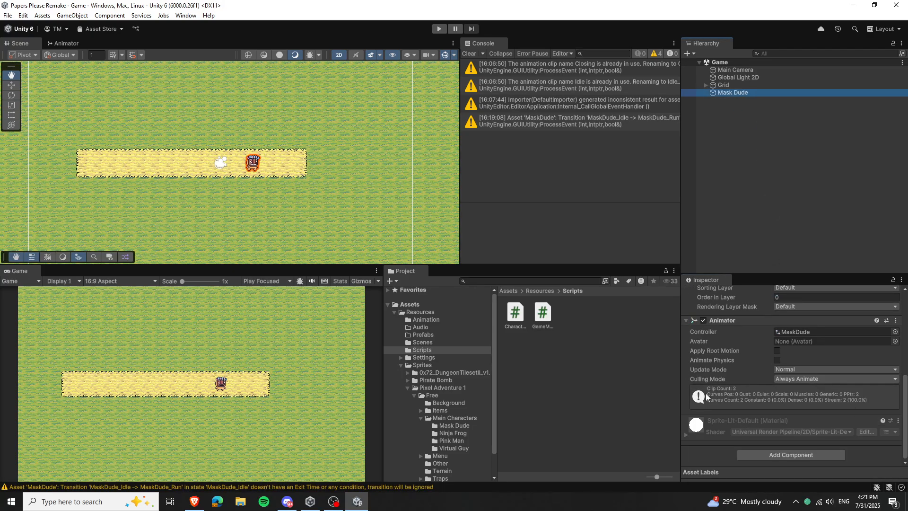
{"action": "left_click_drag", "start_coordinate": [515, 312], "coordinate": [804, 455]}
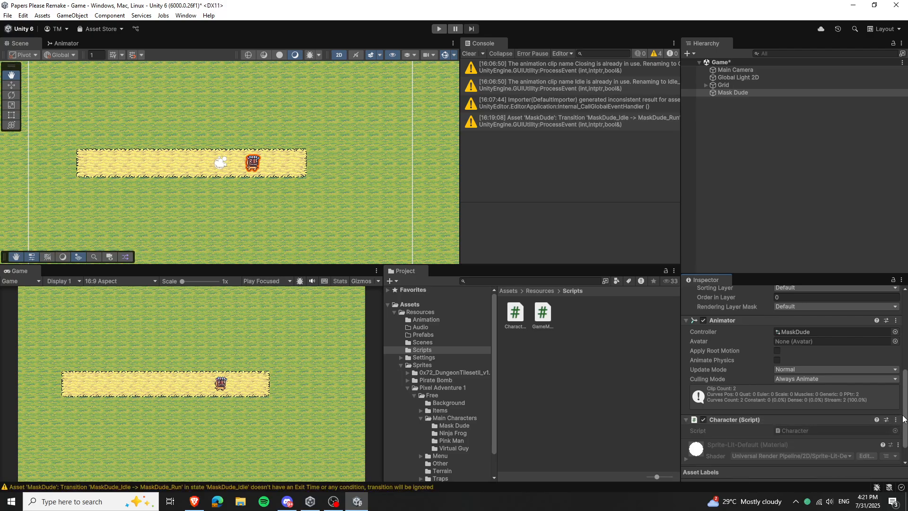
{"action": "left_click", "coordinate": [896, 419]}
{"action": "left_click", "coordinate": [808, 421]}
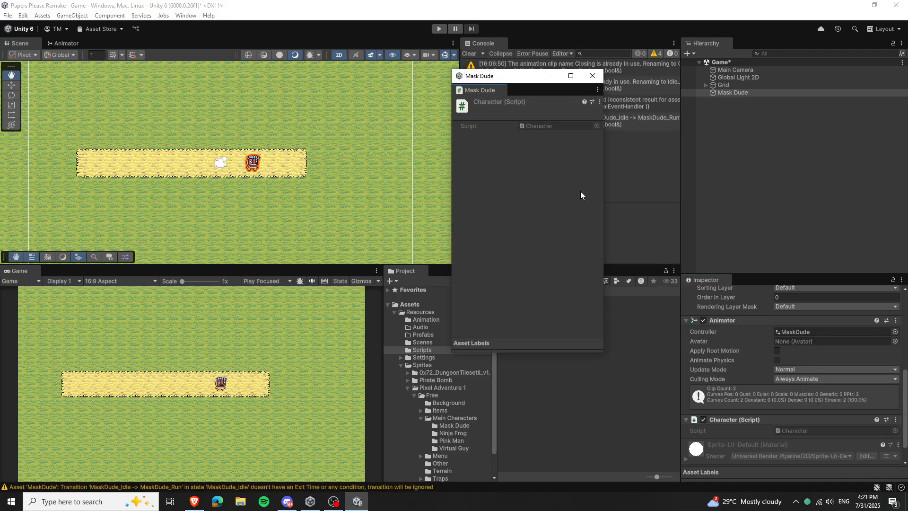
{"action": "left_click", "coordinate": [592, 76]}
Step: Open the Character script in Visual Studio, delete its Start and Update methods with their comments, and save the file
{"action": "left_click", "coordinate": [896, 419]}
{"action": "left_click", "coordinate": [829, 416]}
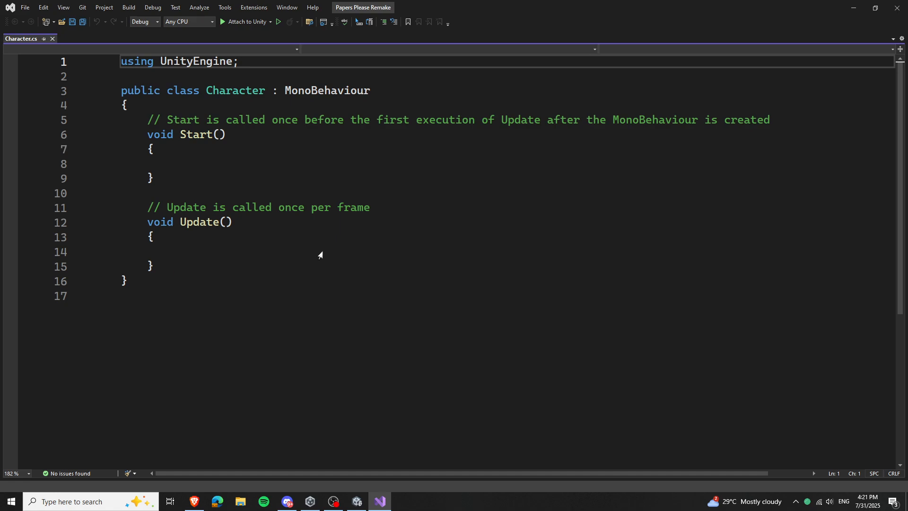
{"action": "left_click_drag", "start_coordinate": [147, 134], "coordinate": [190, 244]}
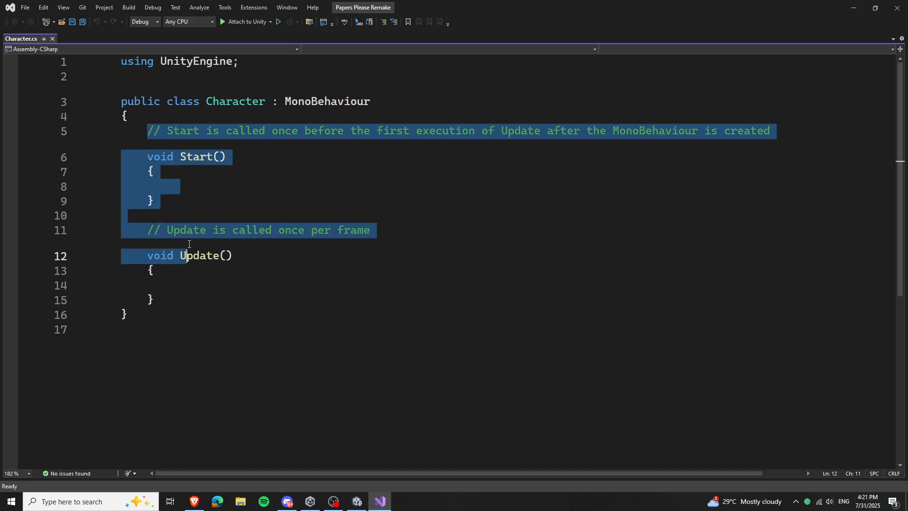
{"action": "left_click", "coordinate": [224, 260]}
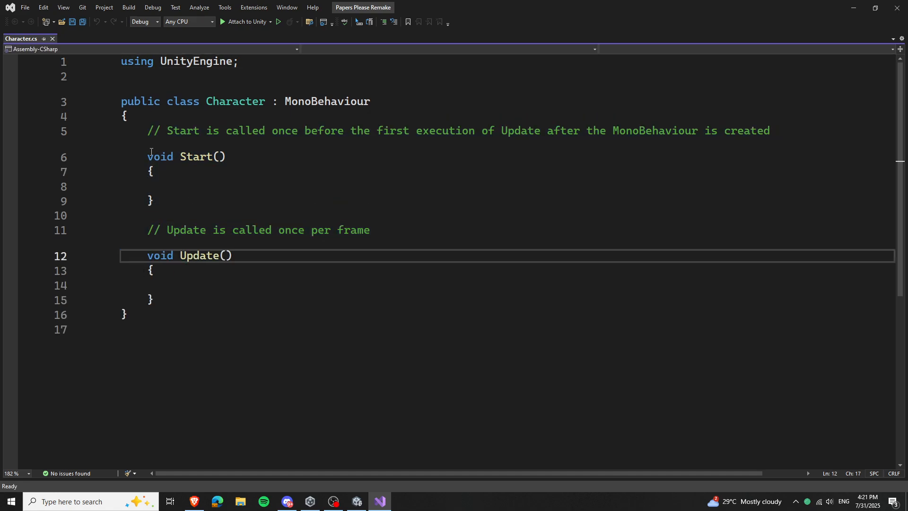
{"action": "left_click_drag", "start_coordinate": [147, 132], "coordinate": [186, 298]}
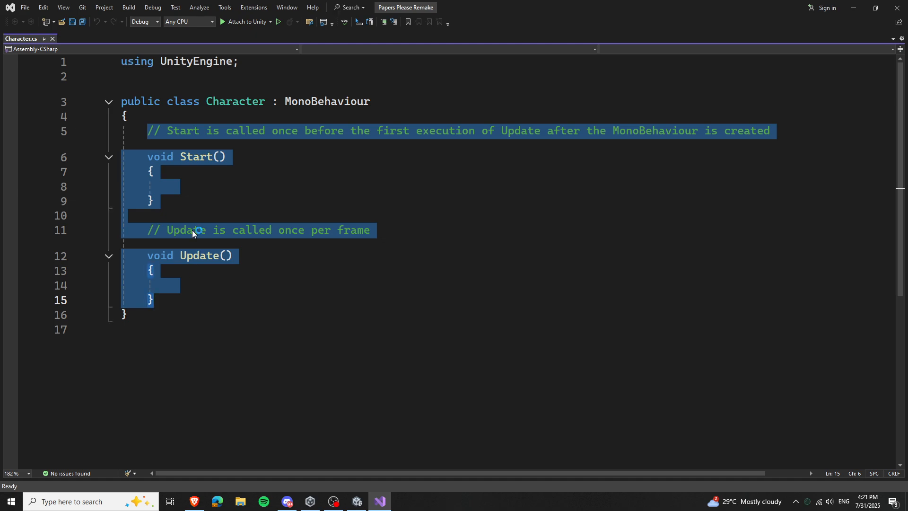
{"action": "key", "text": "Delete"}
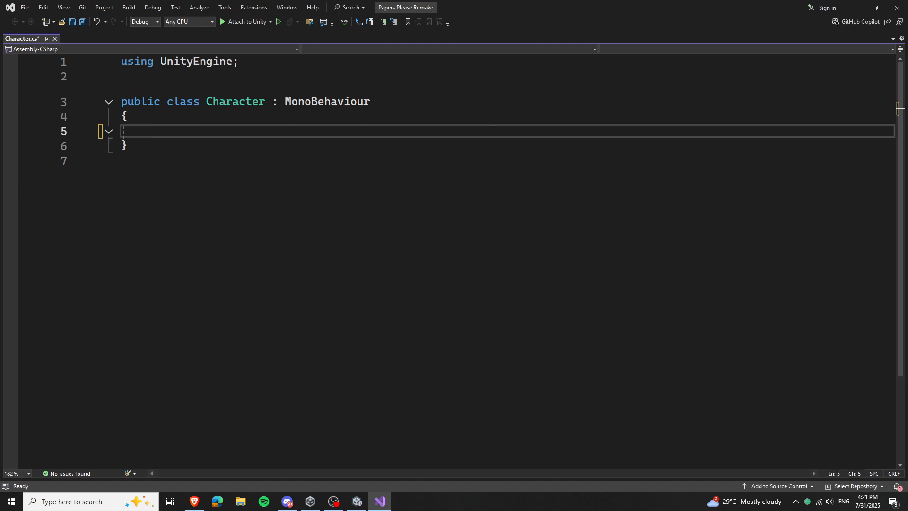
{"action": "key", "text": "ctrl+s"}
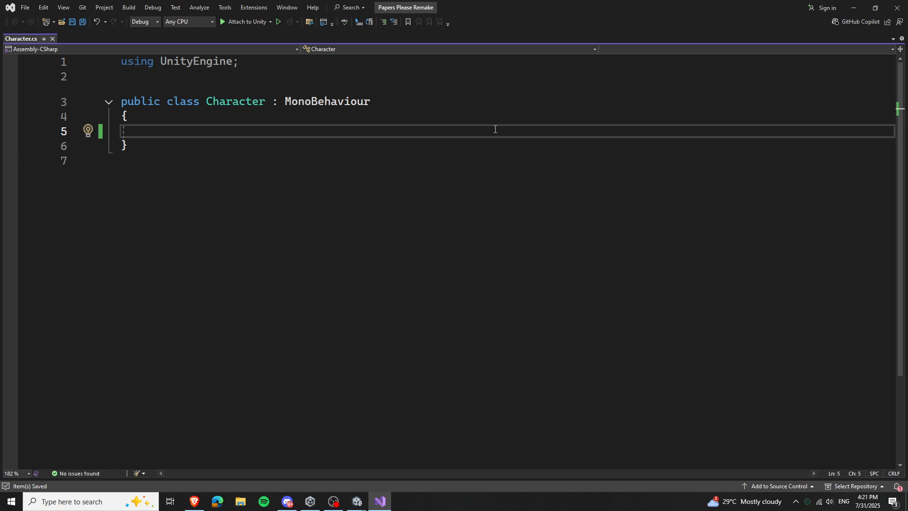
Step: Begin declaring a struct with the name Birth inside the Character class
{"action": "type", "text": "stru"}
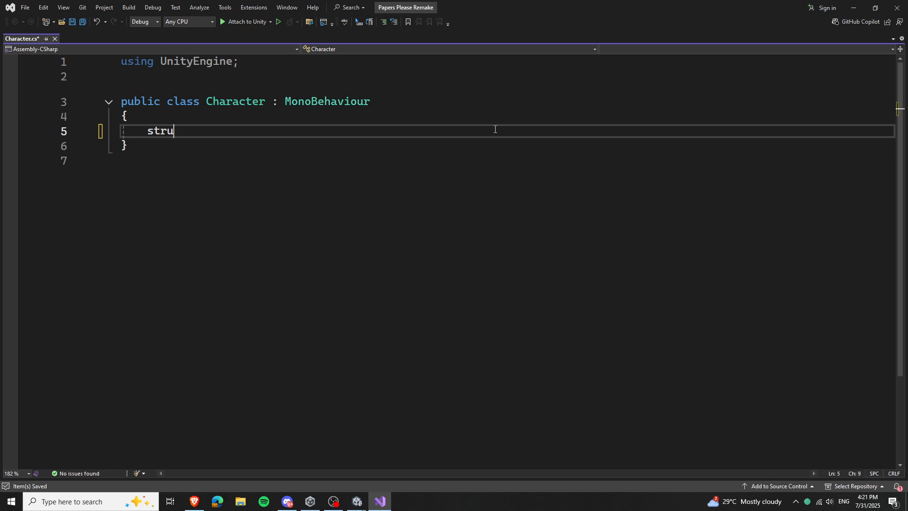
{"action": "type", "text": "ct Bir"}
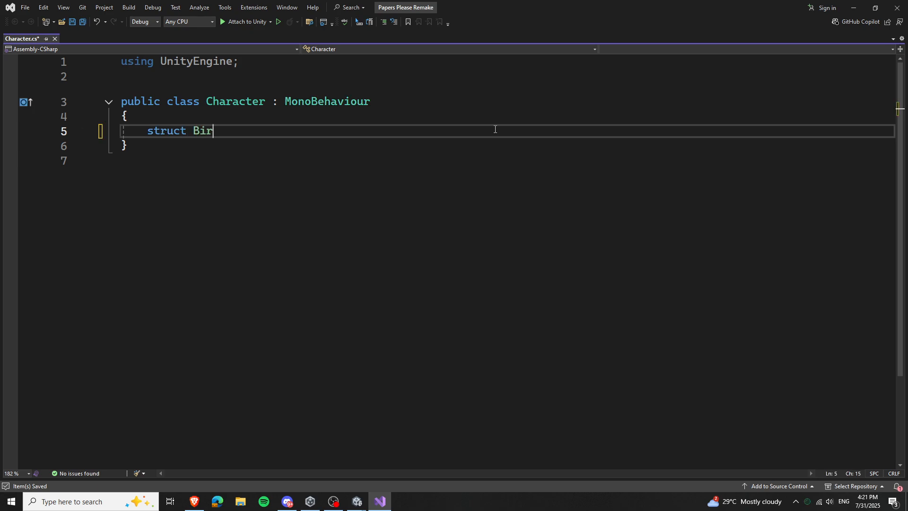
{"action": "type", "text": "th"}
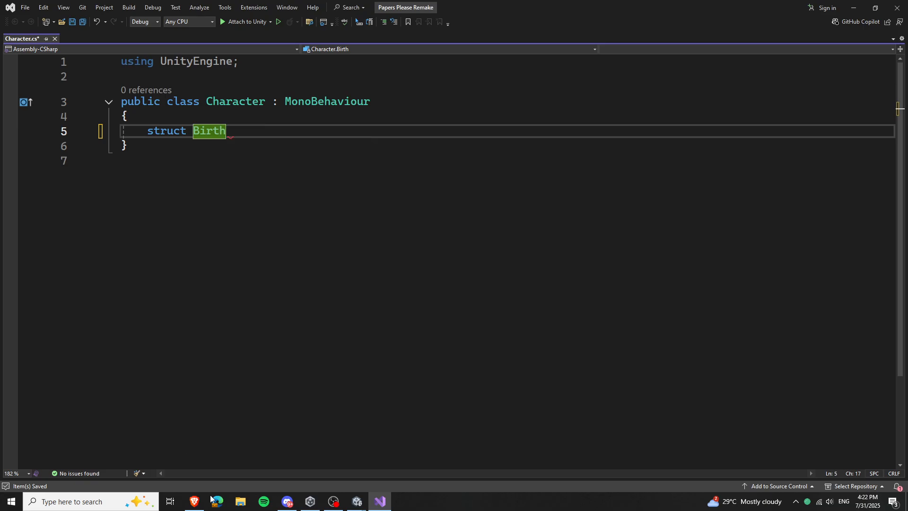
Step: Switch to the Brave browser and search the web in a new tab for "birth day", then for "birth day meaning"
{"action": "left_click", "coordinate": [194, 502]}
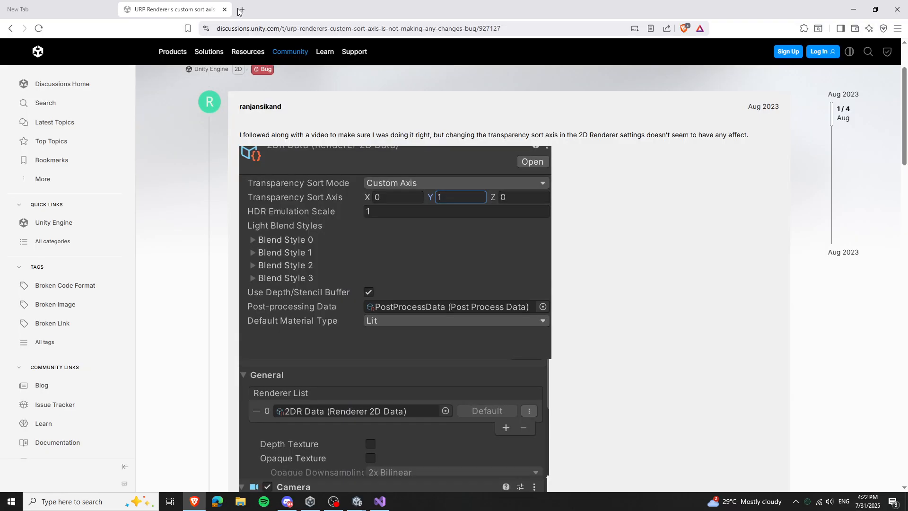
{"action": "left_click", "coordinate": [242, 9]}
{"action": "type", "text": "birth day"}
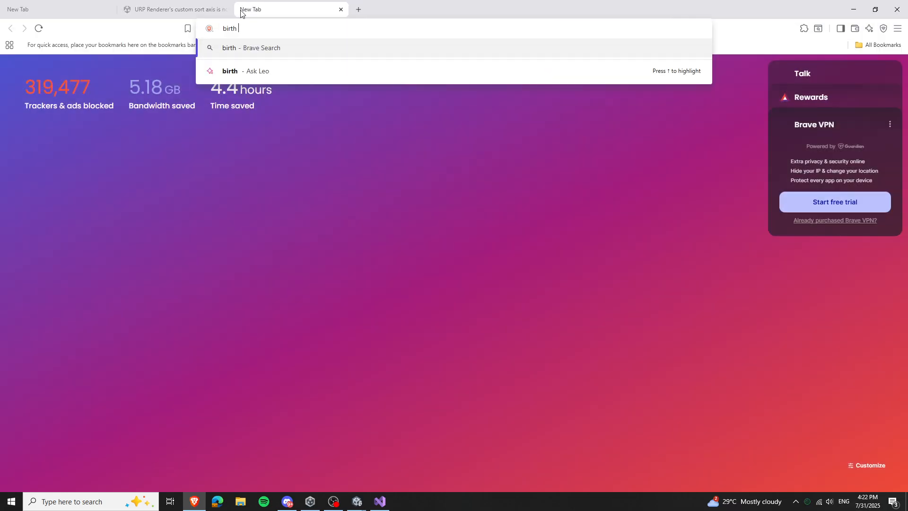
{"action": "key", "text": "Return"}
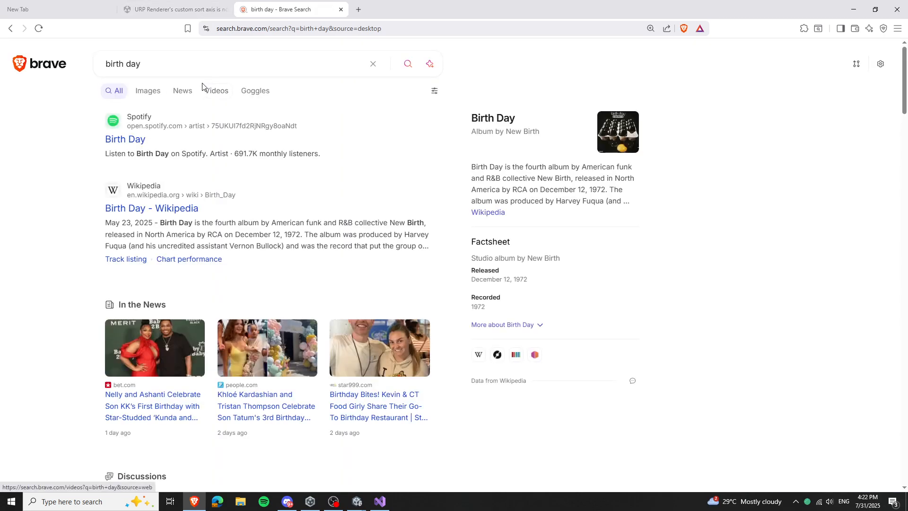
{"action": "left_click_drag", "start_coordinate": [141, 63], "coordinate": [125, 64]}
{"action": "left_click", "coordinate": [157, 63]}
{"action": "type", "text": "meaning"}
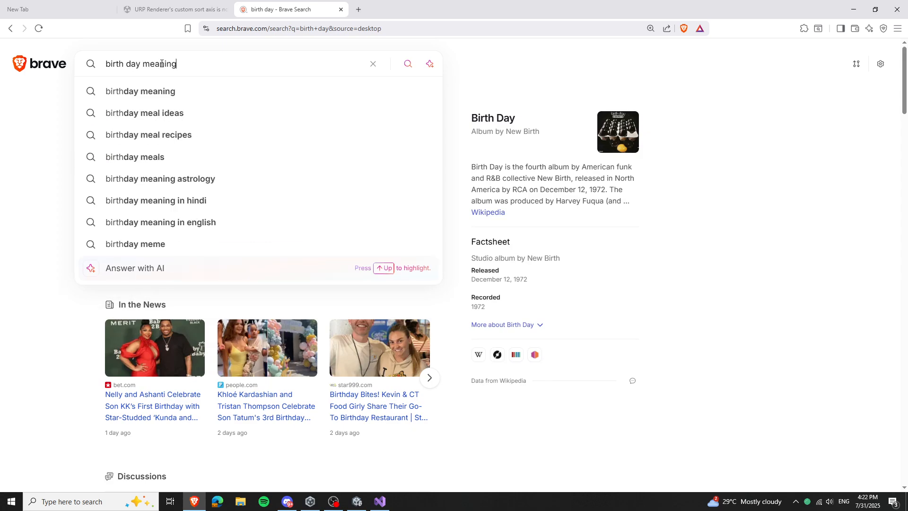
{"action": "key", "text": "Return"}
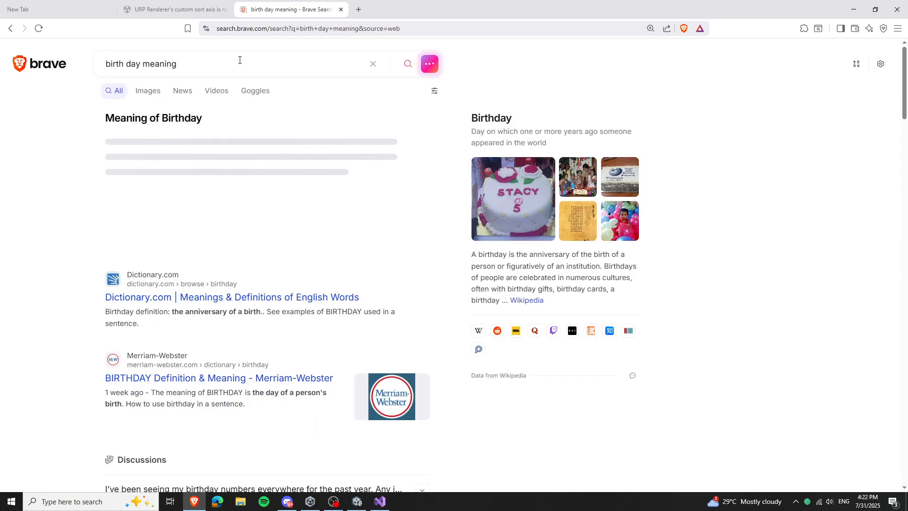
Step: Search the web for "birth date meaning"
{"action": "triple_click", "coordinate": [197, 63]}
{"action": "type", "text": "birth"}
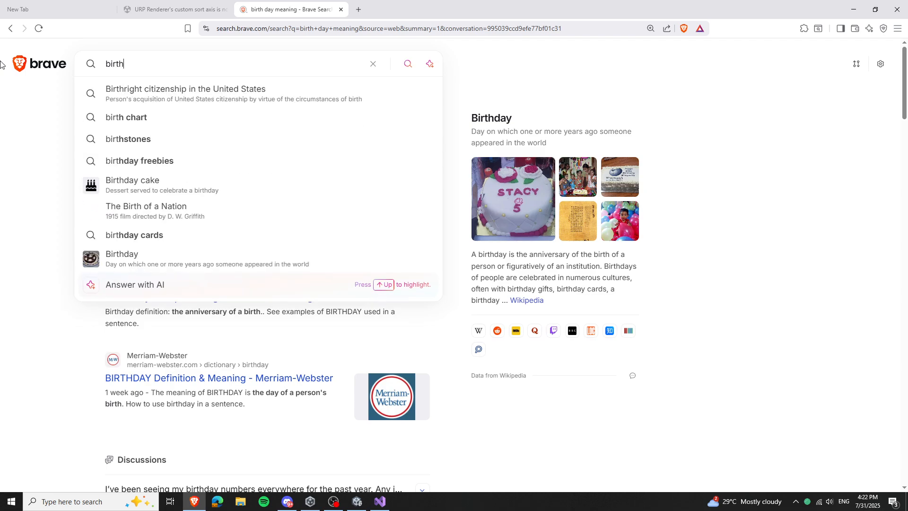
{"action": "type", "text": " date meaning"}
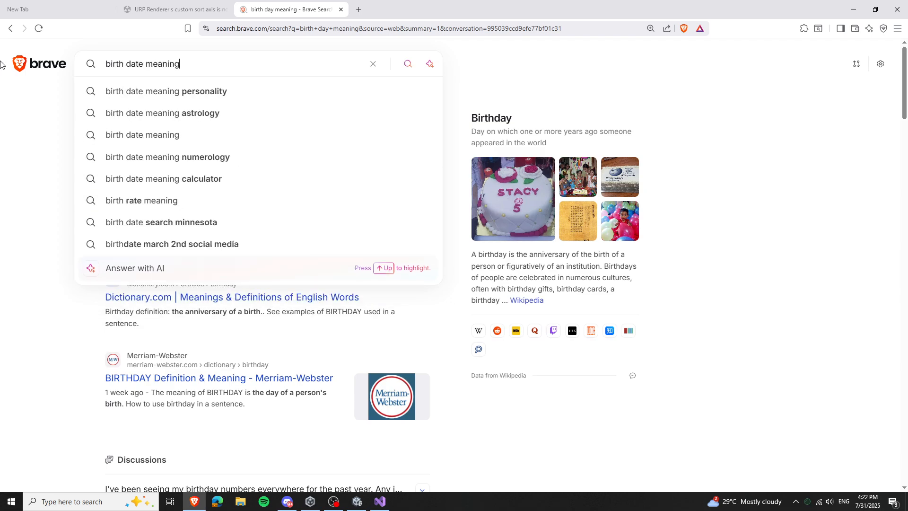
{"action": "key", "text": "Return"}
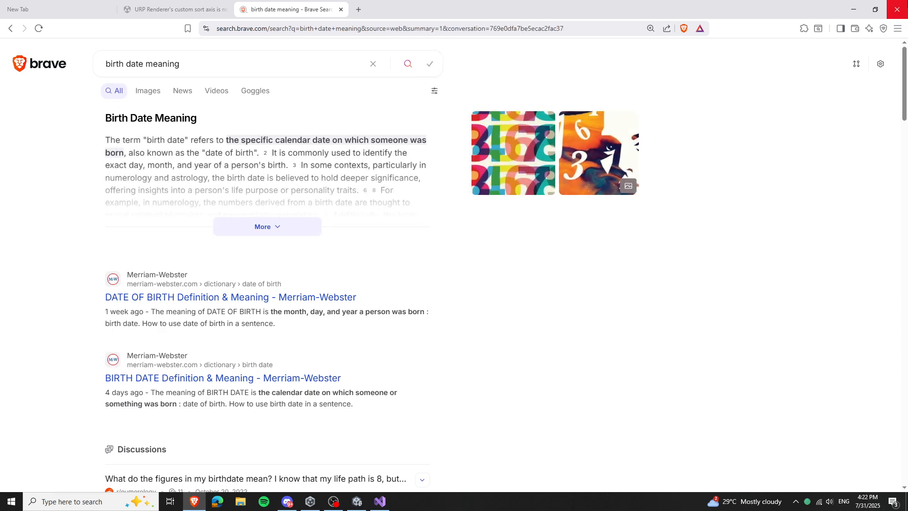
Step: Switch back to Visual Studio, replace the struct name Birth with Date, and add the struct's braces
{"action": "left_click", "coordinate": [853, 9]}
{"action": "type", "text": "D"}
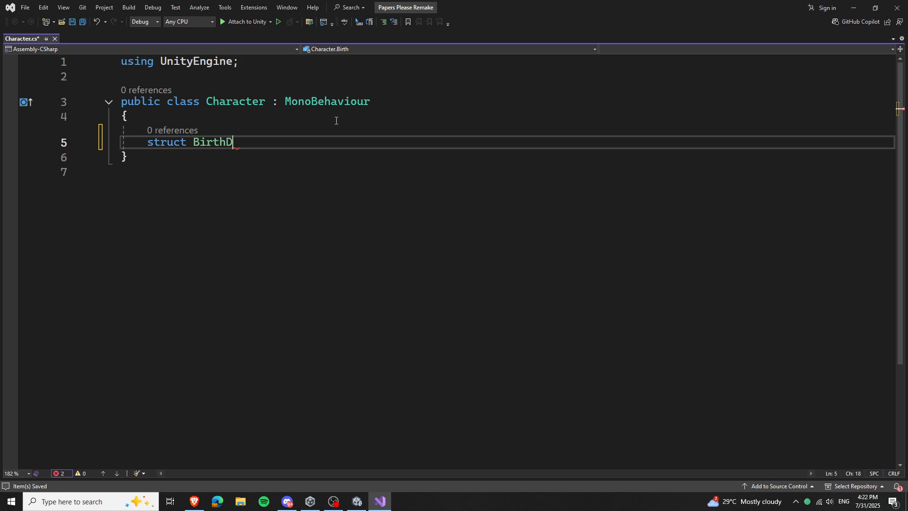
{"action": "key", "text": "BackSpace"}
{"action": "key", "text": "BackSpace"}
{"action": "key", "text": "BackSpace"}
{"action": "key", "text": "BackSpace"}
{"action": "key", "text": "BackSpace"}
{"action": "key", "text": "BackSpace"}
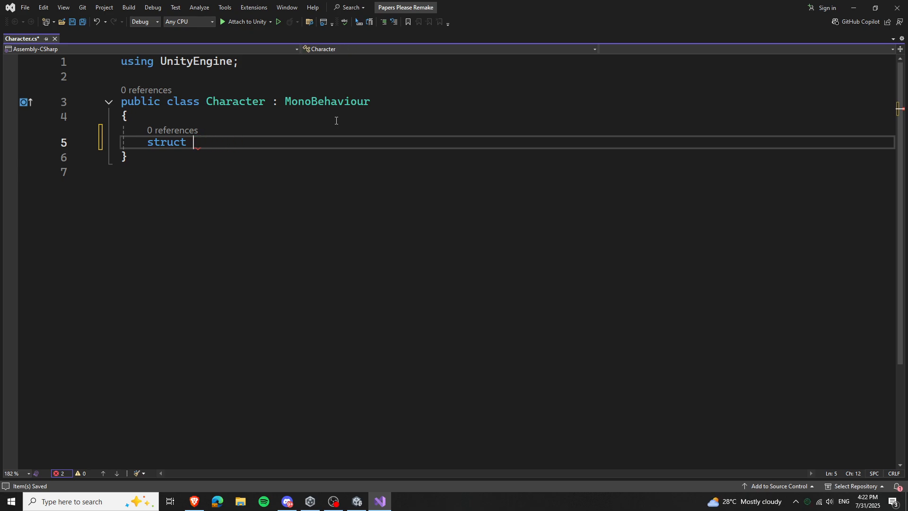
{"action": "type", "text": "Da"}
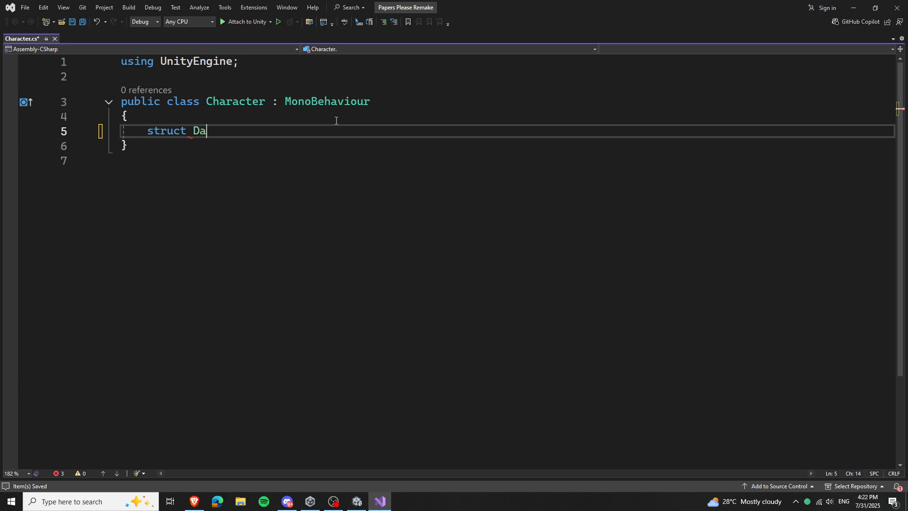
{"action": "type", "text": "te{"}
{"action": "key", "text": "Return"}
{"action": "key", "text": "BackSpace"}
{"action": "key", "text": "BackSpace"}
{"action": "key", "text": "ctrl+BackSpace"}
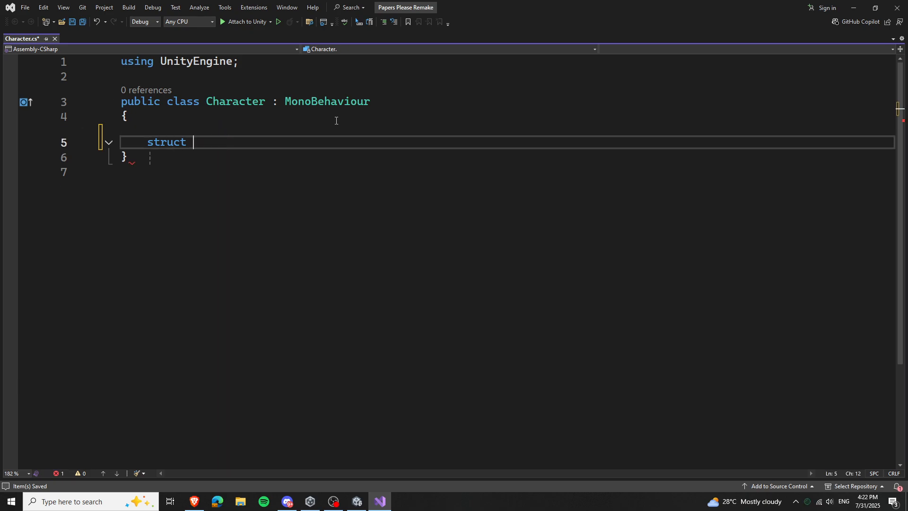
{"action": "type", "text": "Date {"}
{"action": "key", "text": "Return"}
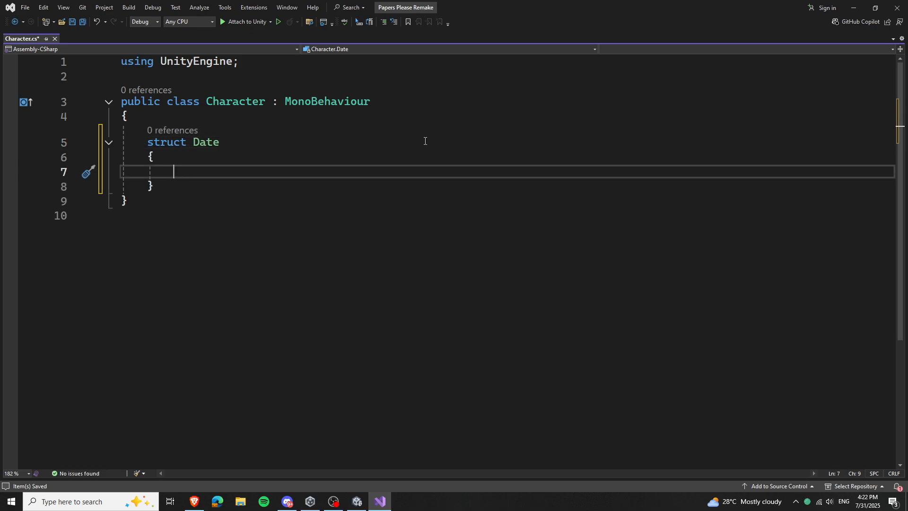
Step: Declare the int fields year, month and day inside the Date struct and save the file
{"action": "type", "text": "int year;"}
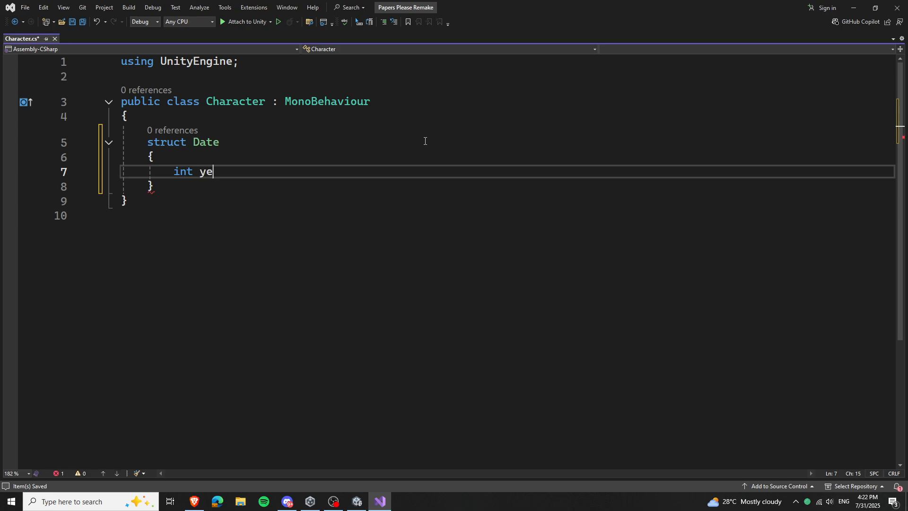
{"action": "key", "text": "Return"}
{"action": "type", "text": "int month;"}
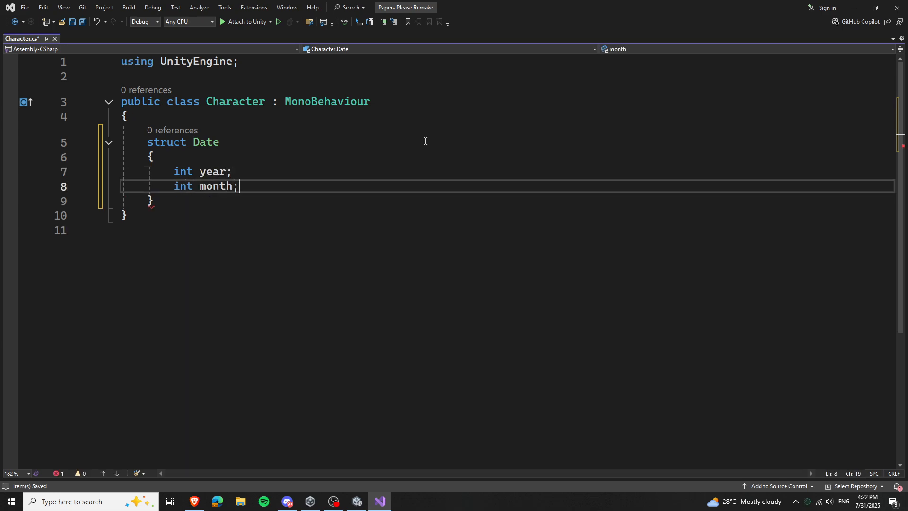
{"action": "key", "text": "Return"}
{"action": "type", "text": "int day;"}
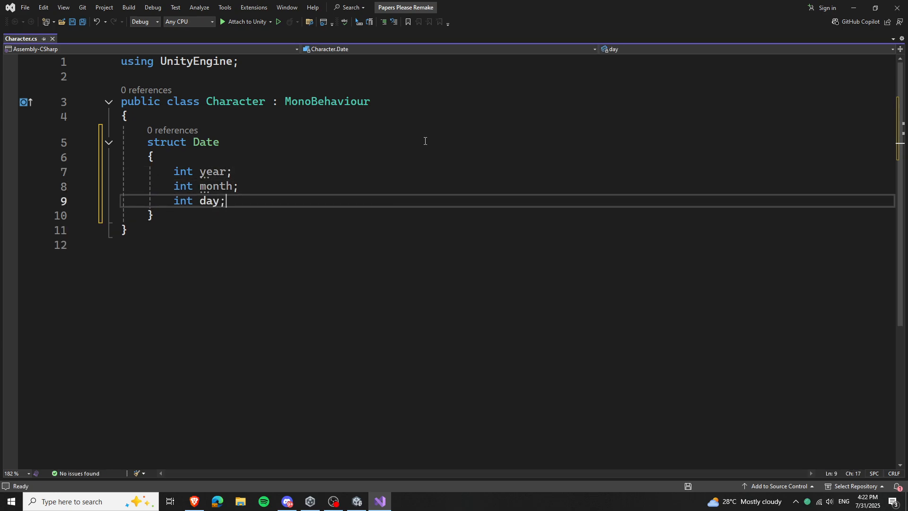
{"action": "left_click", "coordinate": [140, 185]}
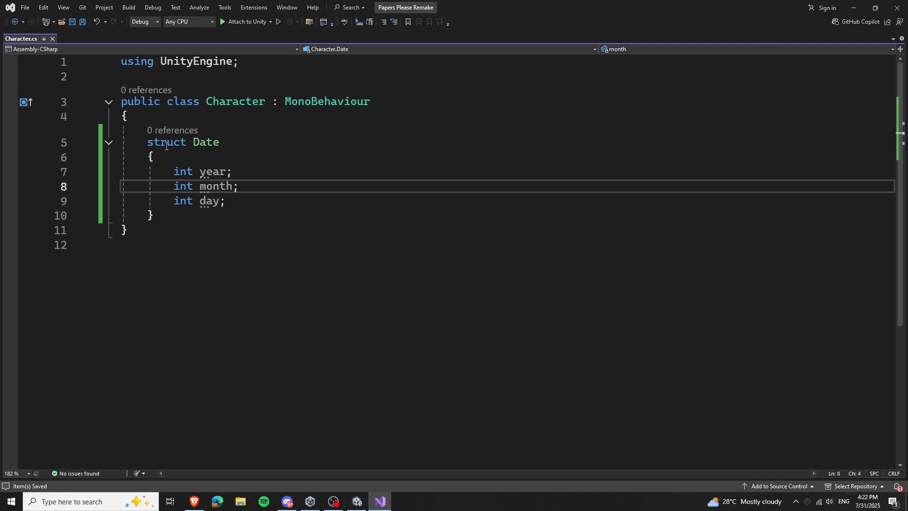
Step: Add a blank line and a new code line beneath the Date struct inside the Character class
{"action": "left_click", "coordinate": [177, 219]}
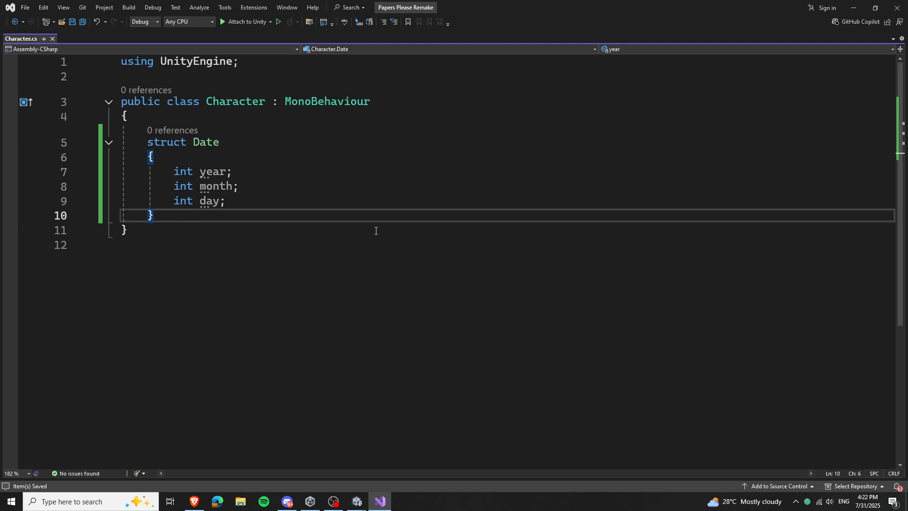
{"action": "key", "text": "Return"}
{"action": "key", "text": "Return"}
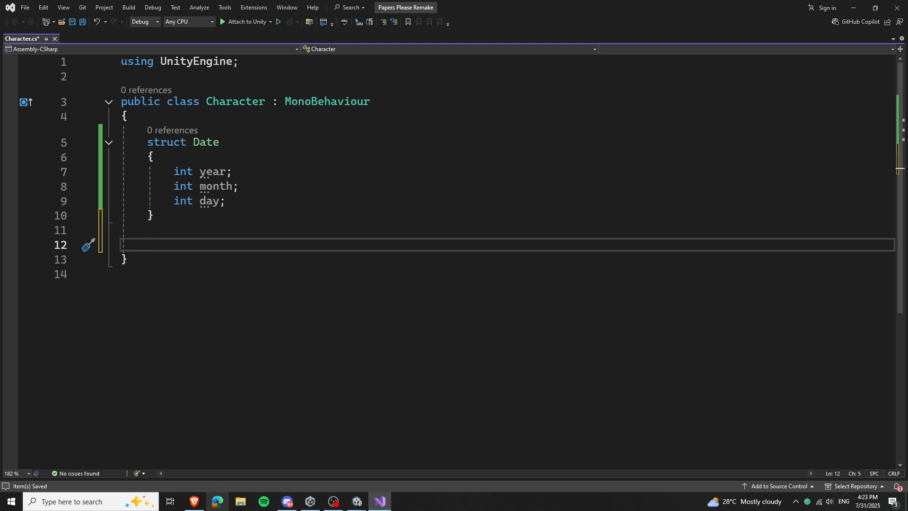
Step: Switch to the Brave browser, search for "unity see struct in inspector", and highlight the [Serializable] attribute in the answer
{"action": "left_click", "coordinate": [216, 494]}
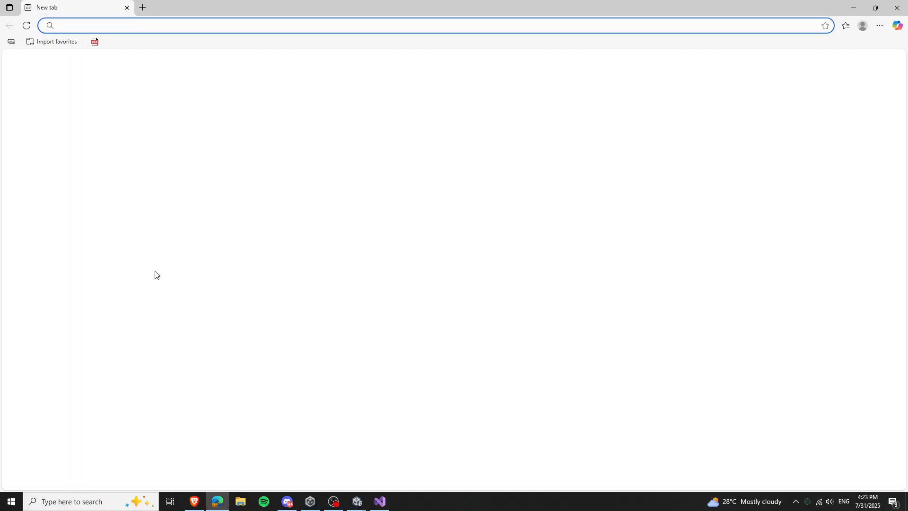
{"action": "left_click", "coordinate": [900, 6]}
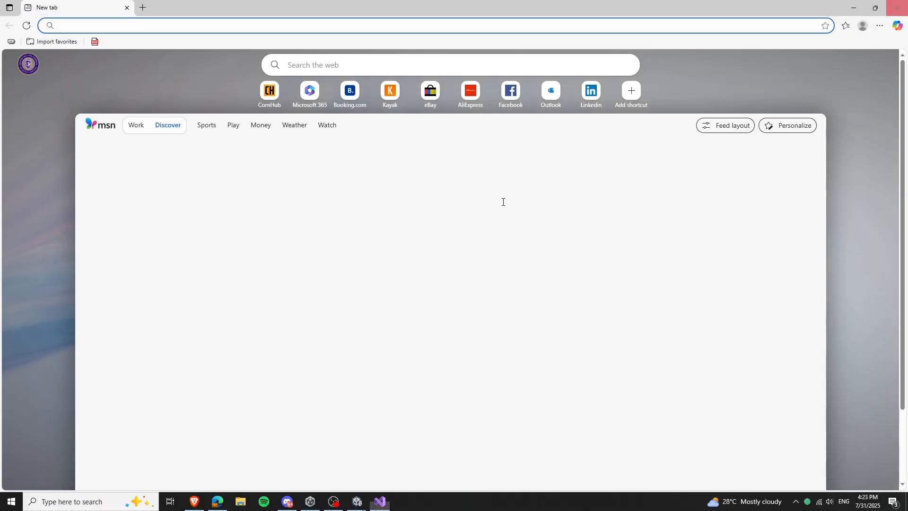
{"action": "left_click", "coordinate": [197, 503]}
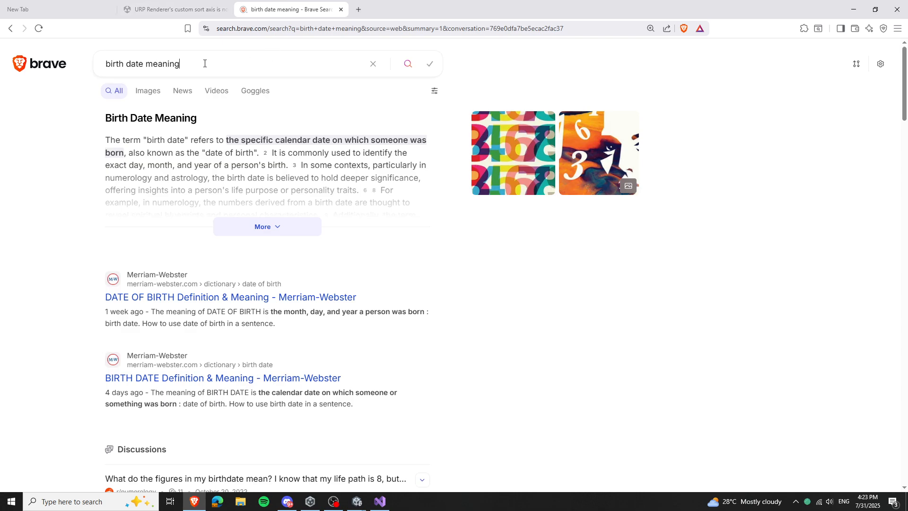
{"action": "left_click", "coordinate": [205, 64]}
{"action": "type", "text": "unity "}
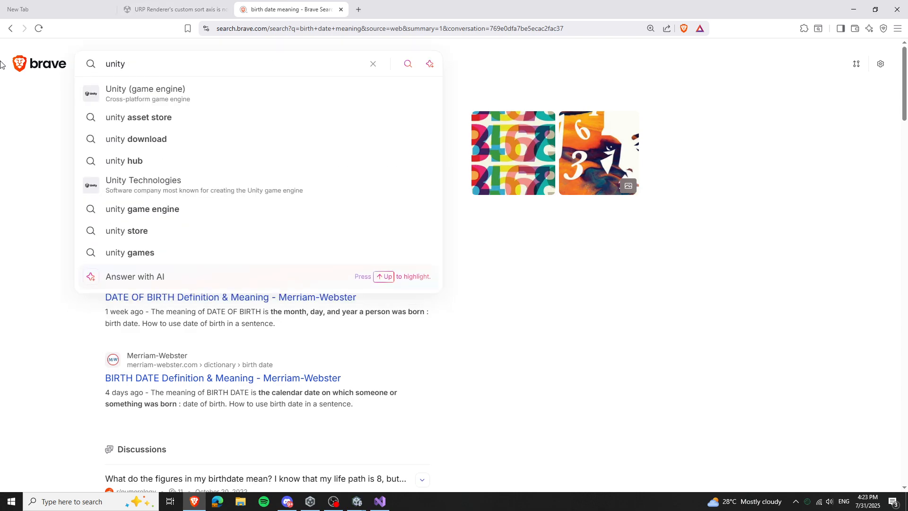
{"action": "type", "text": "see struc"}
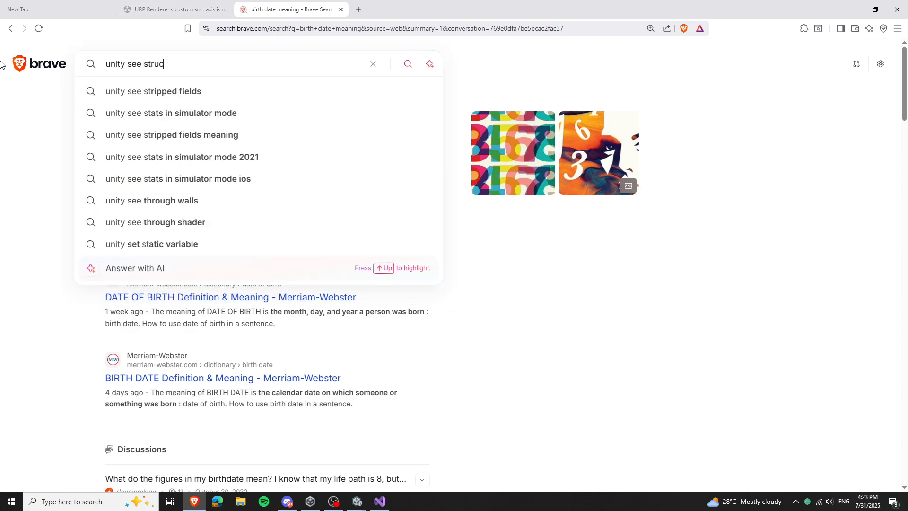
{"action": "type", "text": "t in inspector"}
{"action": "key", "text": "Return"}
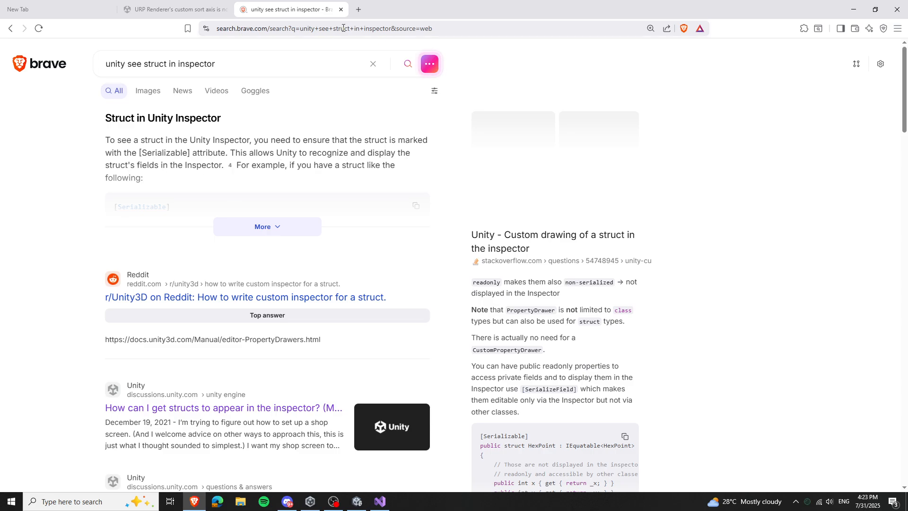
{"action": "left_click_drag", "start_coordinate": [137, 153], "coordinate": [195, 153]}
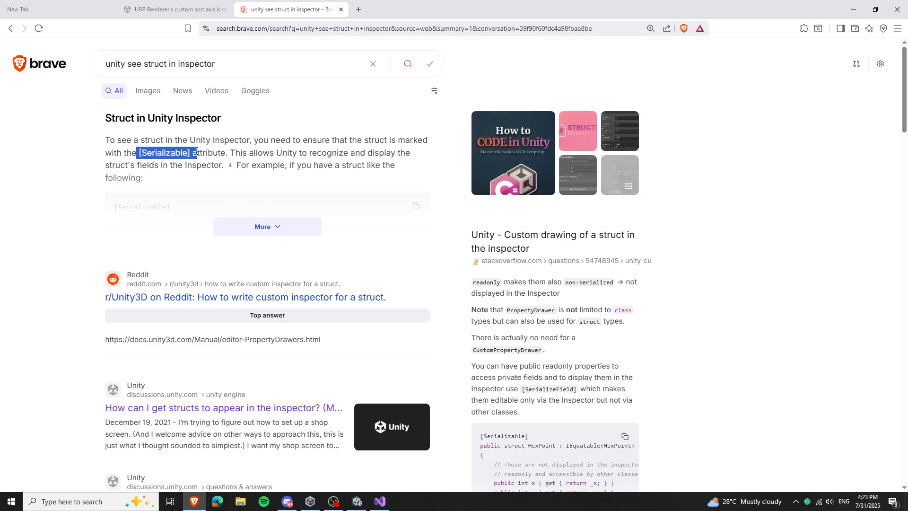
Step: Switch back to Visual Studio, declare a Date field named birthDate below the struct, and save the script
{"action": "left_click", "coordinate": [854, 9]}
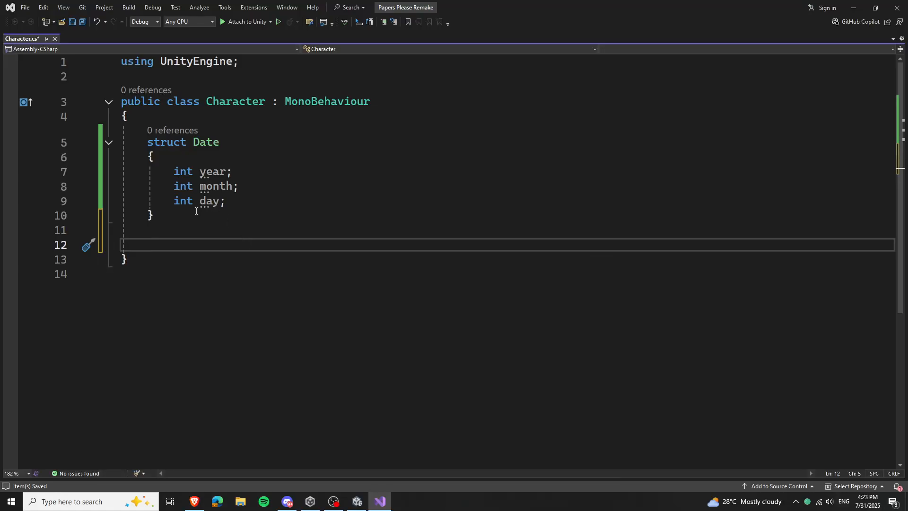
{"action": "type", "text": "Da"}
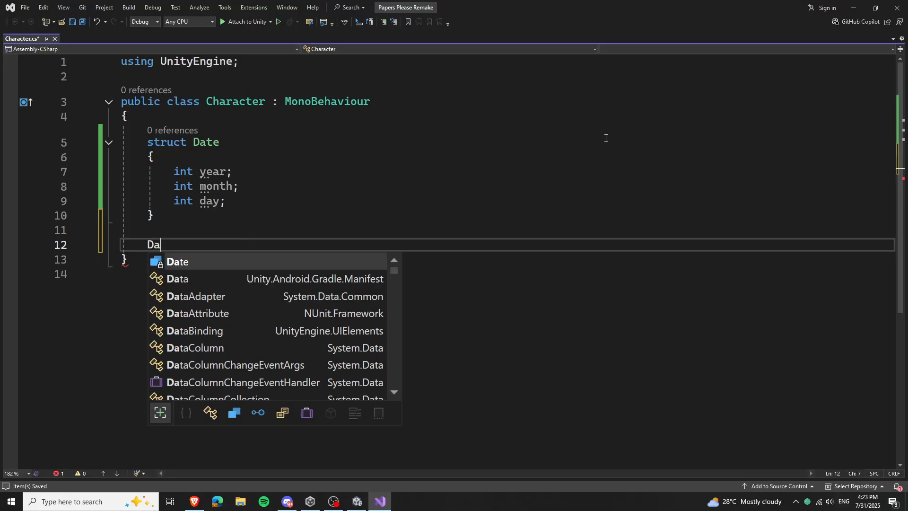
{"action": "type", "text": "te bir"}
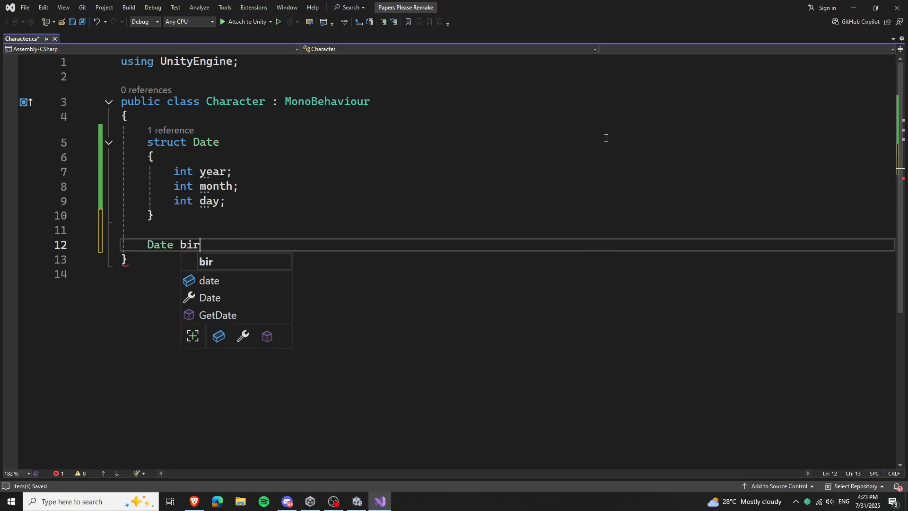
{"action": "type", "text": "thDate;"}
{"action": "key", "text": "ctrl+s"}
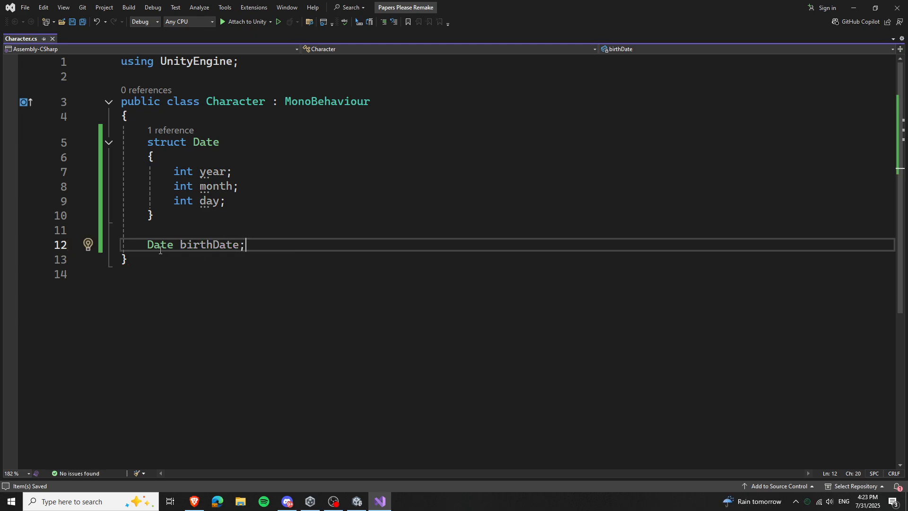
Step: Declare a bool field named genderMale on the line below birthDate and save the script
{"action": "key", "text": "Return"}
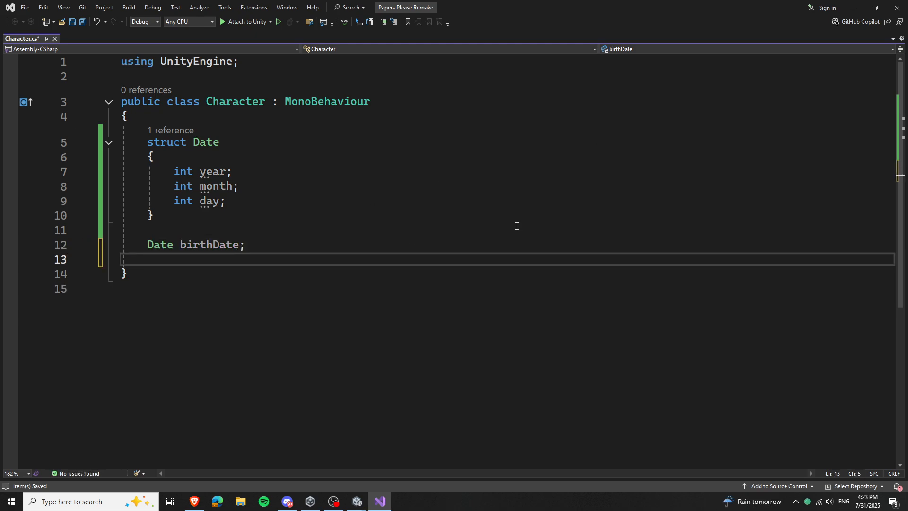
{"action": "type", "text": "i"}
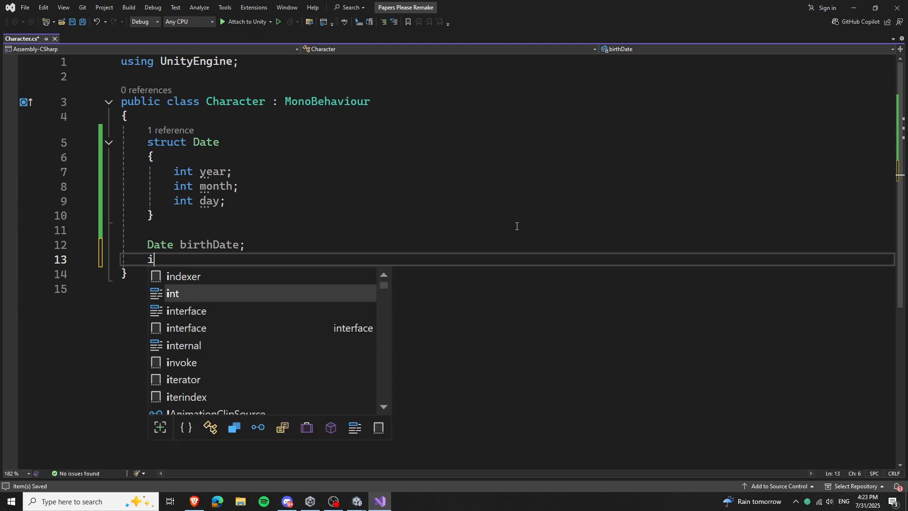
{"action": "type", "text": "nt G"}
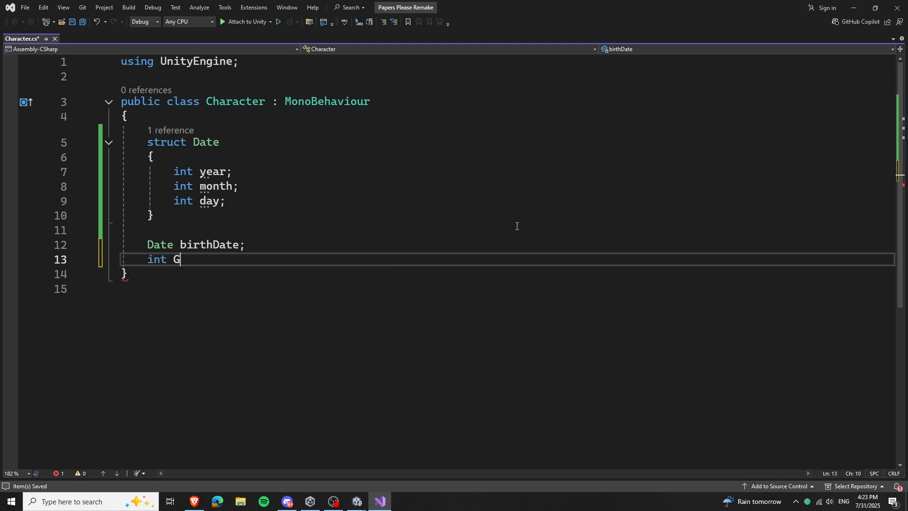
{"action": "key", "text": "BackSpace"}
{"action": "key", "text": "BackSpace"}
{"action": "key", "text": "BackSpace"}
{"action": "key", "text": "BackSpace"}
{"action": "key", "text": "BackSpace"}
{"action": "type", "text": "bool gender"}
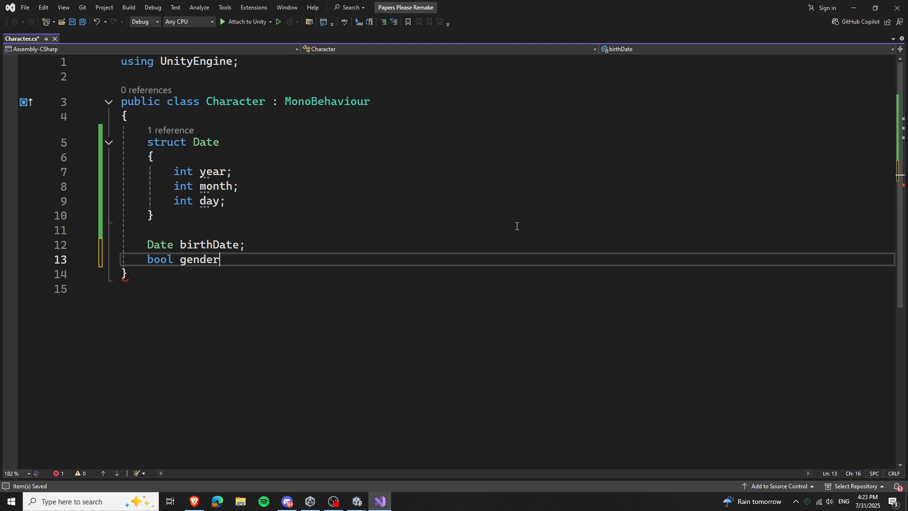
{"action": "type", "text": "Male;"}
{"action": "key", "text": "ctrl+s"}
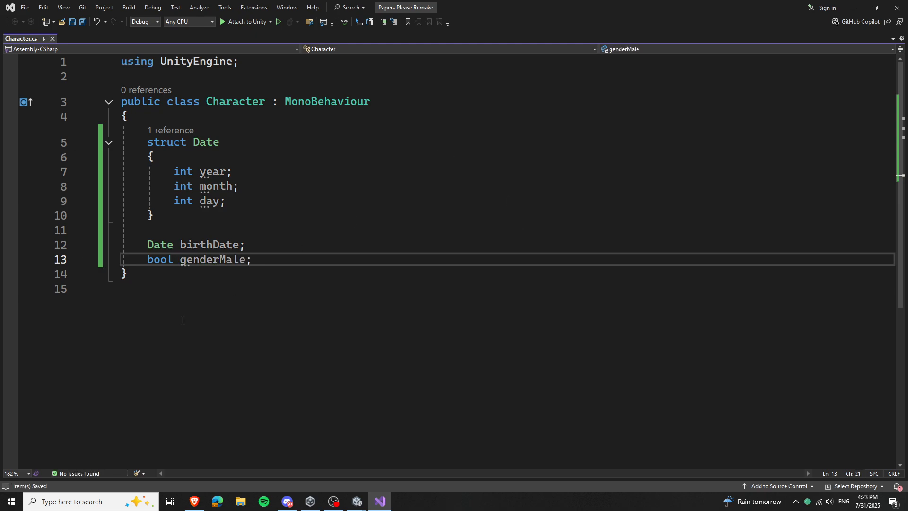
Step: Make the birthDate and genderMale fields public
{"action": "left_click", "coordinate": [150, 263]}
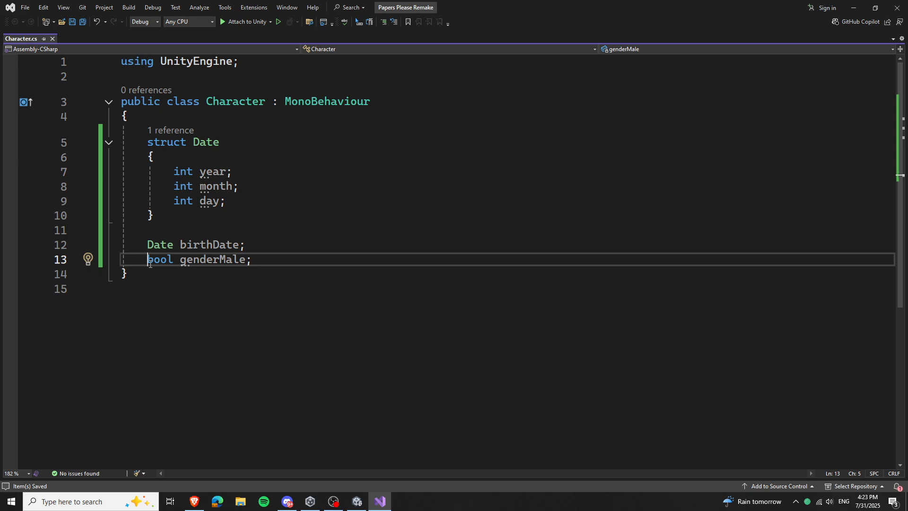
{"action": "left_click", "coordinate": [278, 262]}
{"action": "left_click", "coordinate": [155, 244]}
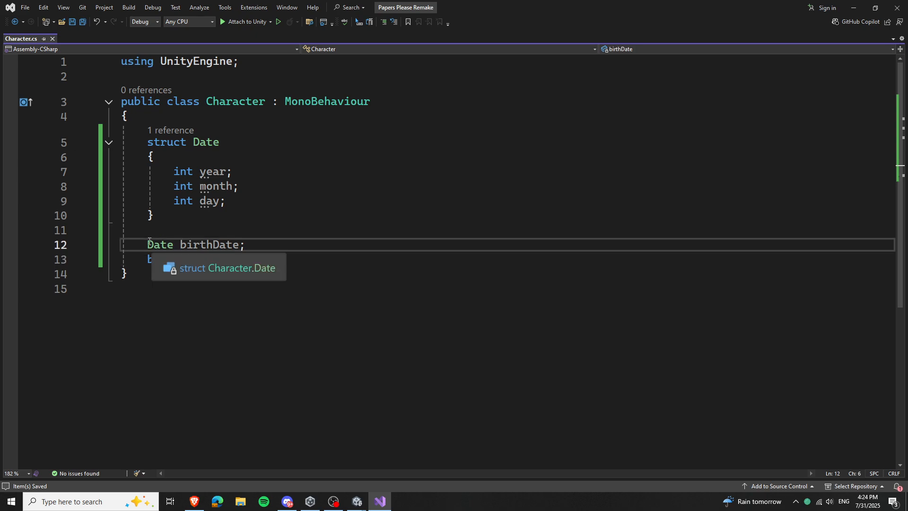
{"action": "left_click", "coordinate": [148, 244]}
{"action": "type", "text": "public"}
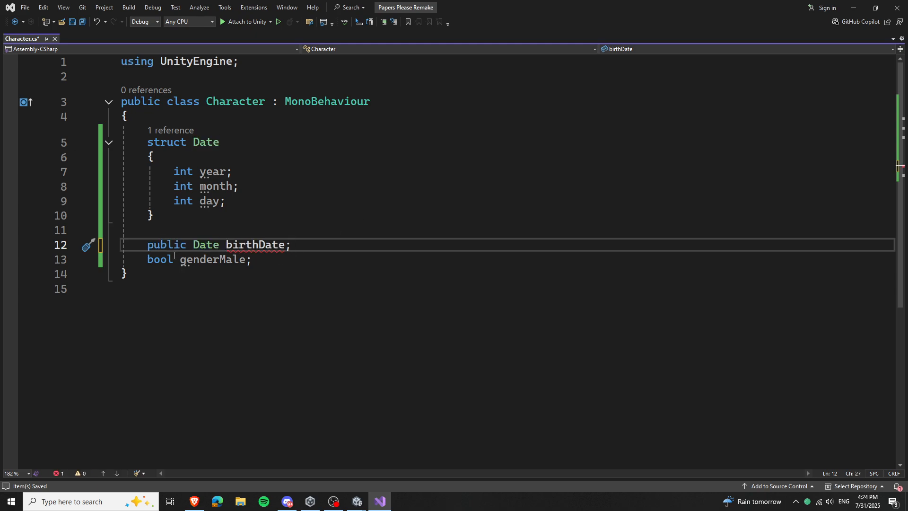
{"action": "left_click", "coordinate": [141, 259]}
{"action": "type", "text": "p"}
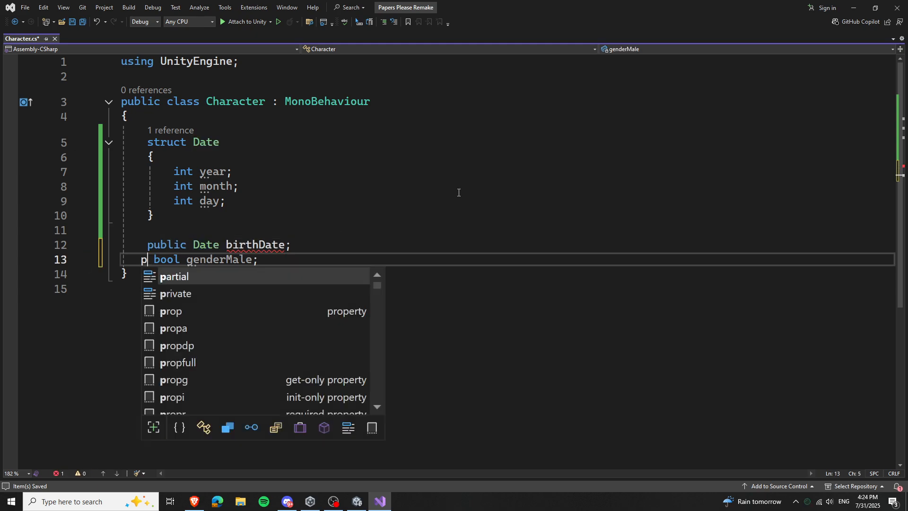
{"action": "key", "text": "Escape"}
{"action": "type", "text": "ublic"}
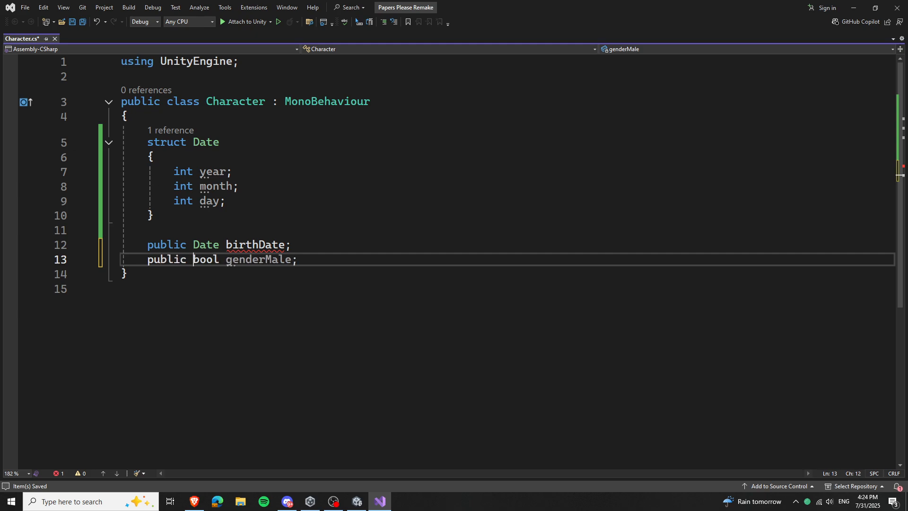
Step: Save the script and make the Date struct public
{"action": "key", "text": "ctrl+s"}
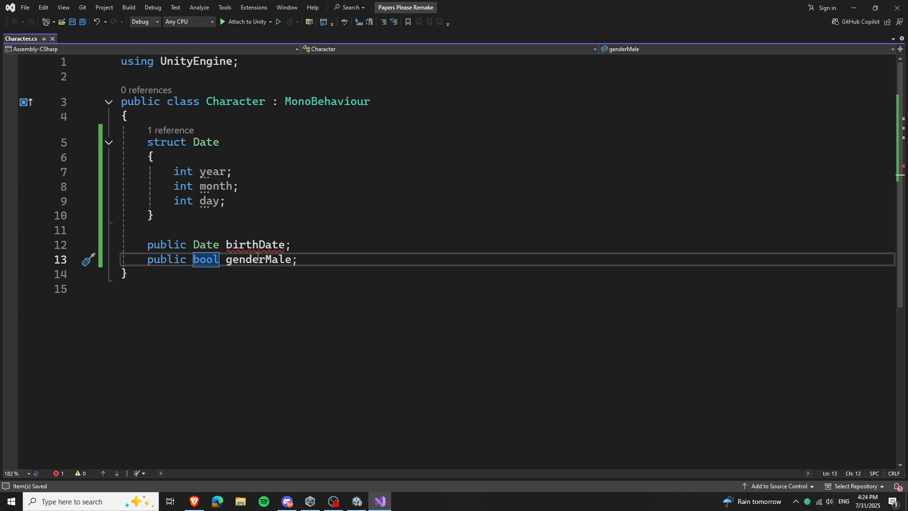
{"action": "mouse_move", "coordinate": [249, 245]}
{"action": "left_click_drag", "start_coordinate": [146, 245], "coordinate": [290, 245]}
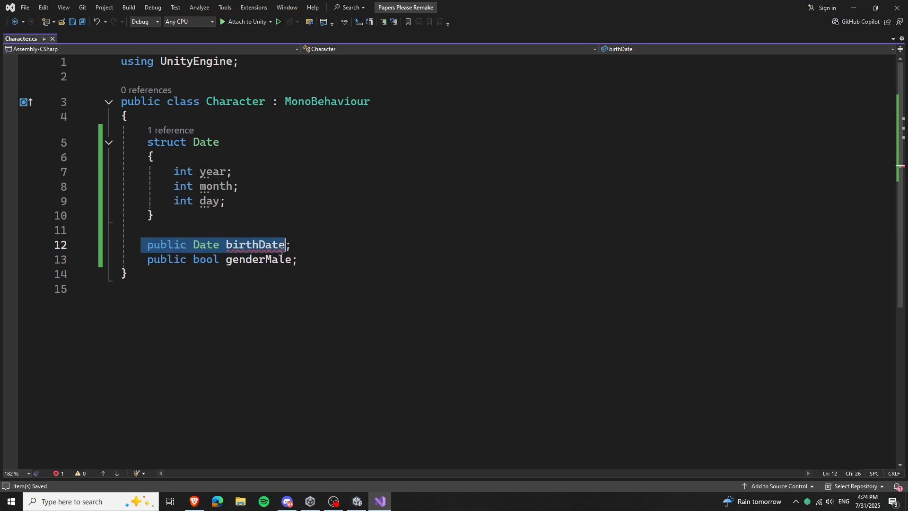
{"action": "left_click", "coordinate": [238, 244]}
{"action": "double_click", "coordinate": [239, 244]}
{"action": "left_click_drag", "start_coordinate": [147, 244], "coordinate": [300, 244]}
{"action": "left_click", "coordinate": [298, 245]}
{"action": "left_click_drag", "start_coordinate": [121, 142], "coordinate": [232, 215]}
{"action": "left_click", "coordinate": [231, 215]}
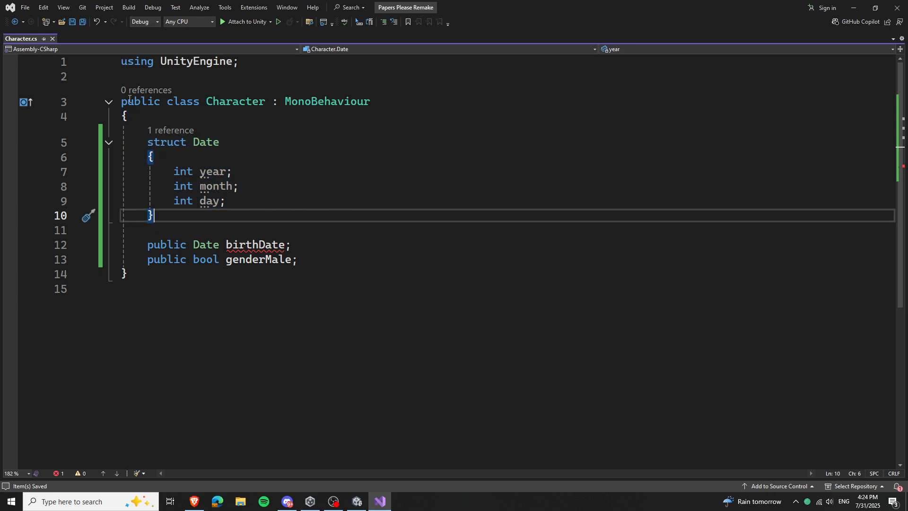
{"action": "left_click", "coordinate": [149, 142]}
{"action": "type", "text": "public"}
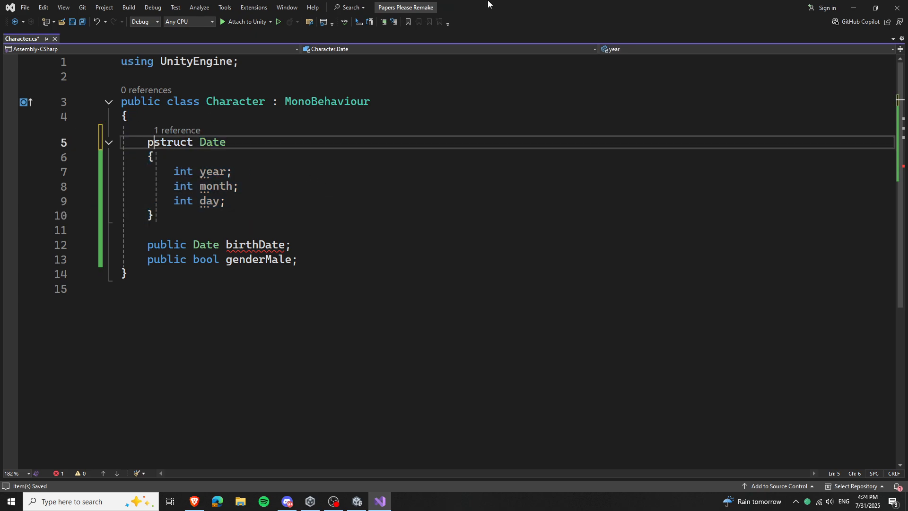
Step: Make the year and month fields inside the Date struct public
{"action": "left_click", "coordinate": [174, 171]}
{"action": "type", "text": "public"}
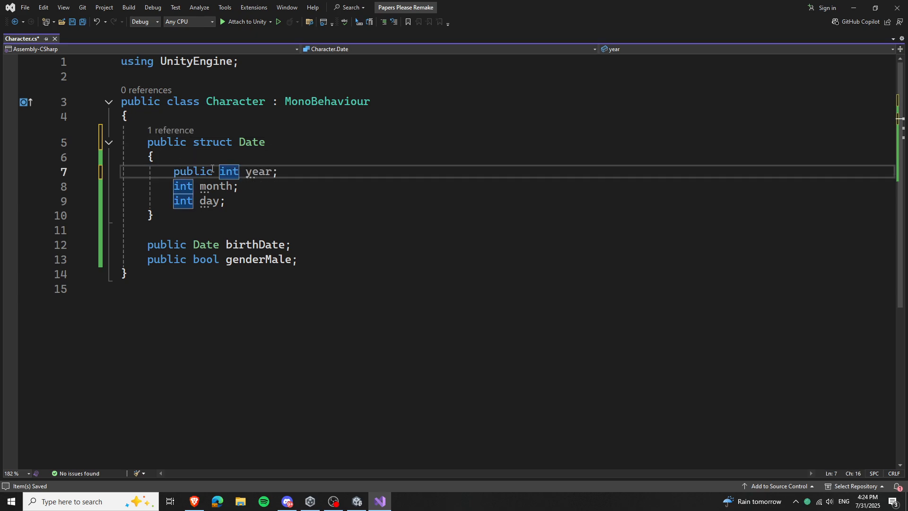
{"action": "double_click", "coordinate": [200, 171]}
{"action": "key", "text": "ctrl+c"}
{"action": "left_click", "coordinate": [175, 186]}
{"action": "key", "text": "ctrl+v"}
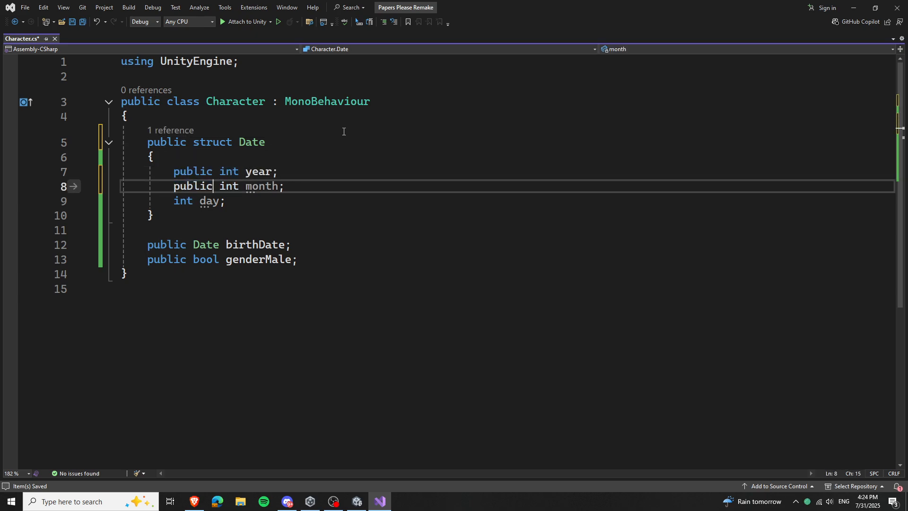
{"action": "left_click", "coordinate": [177, 194]}
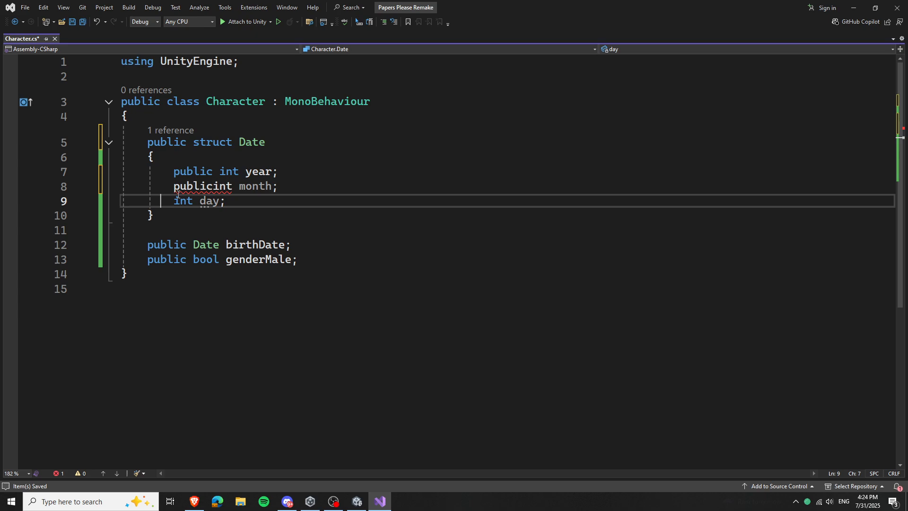
{"action": "left_click_drag", "start_coordinate": [210, 185], "coordinate": [208, 186]}
{"action": "left_click", "coordinate": [212, 187]}
Step: Make the day field inside the Date struct public and save the script
{"action": "left_click", "coordinate": [175, 201]}
{"action": "key", "text": "ctrl+v"}
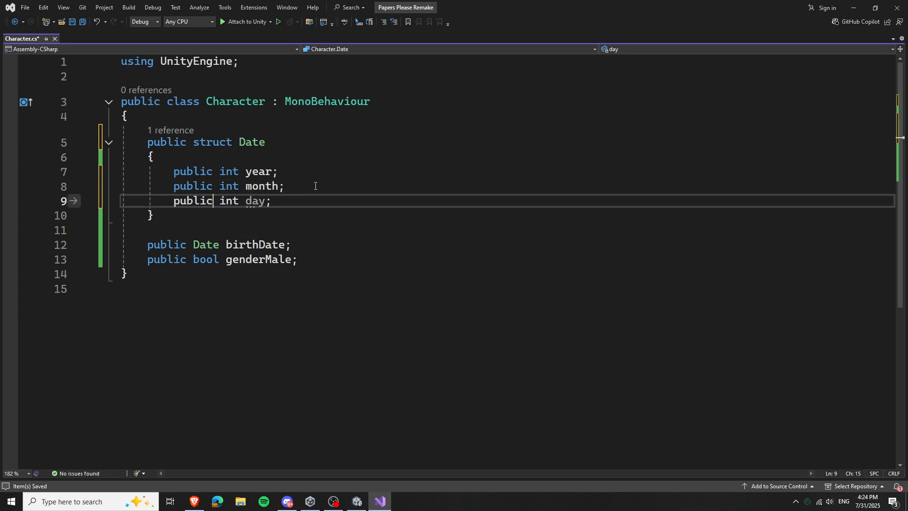
{"action": "left_click", "coordinate": [315, 185]}
{"action": "left_click", "coordinate": [217, 201]}
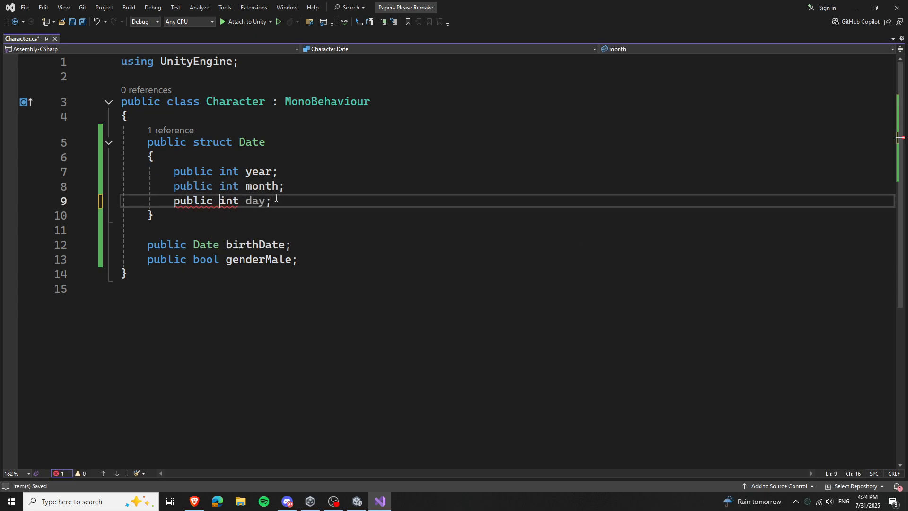
{"action": "key", "text": "ctrl+s"}
{"action": "left_click", "coordinate": [302, 186]}
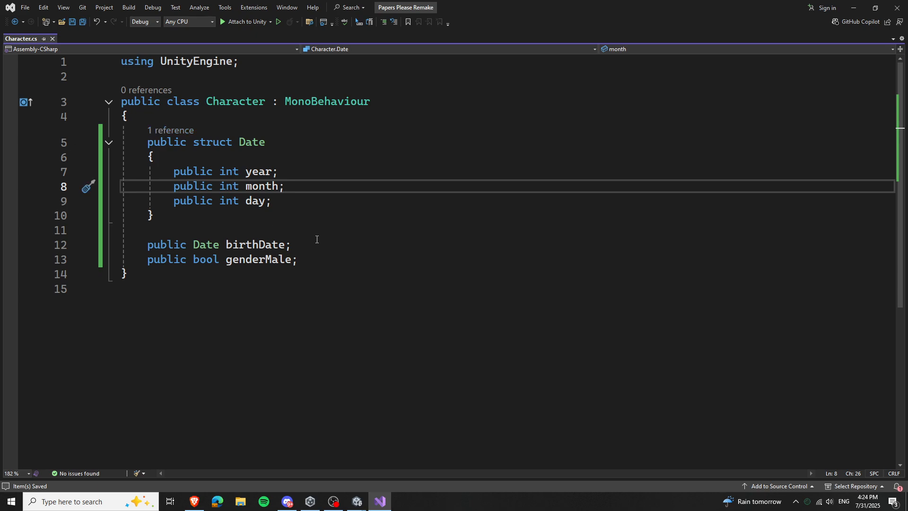
Step: Declare a public string field named country on the line below genderMale and save the script
{"action": "left_click_drag", "start_coordinate": [318, 242], "coordinate": [128, 246]}
{"action": "left_click_drag", "start_coordinate": [343, 262], "coordinate": [120, 245]}
{"action": "left_click", "coordinate": [354, 257]}
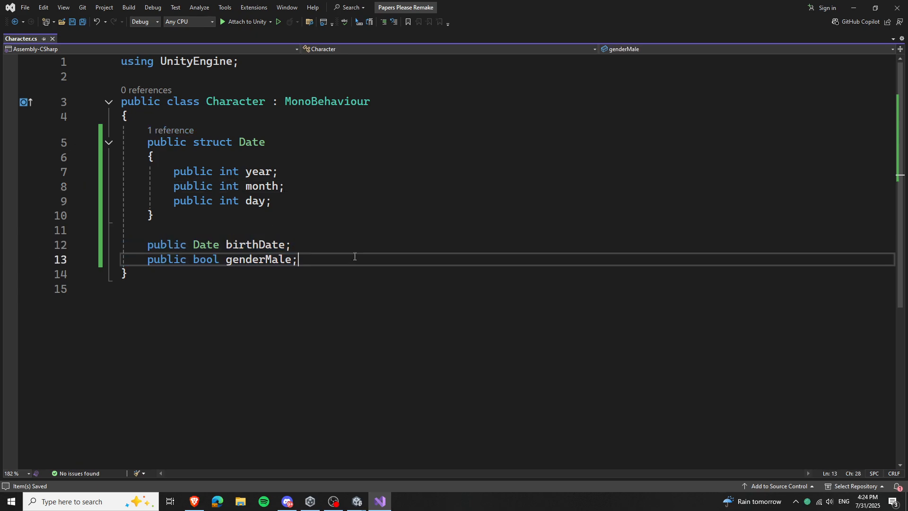
{"action": "key", "text": "Return"}
{"action": "type", "text": "public "}
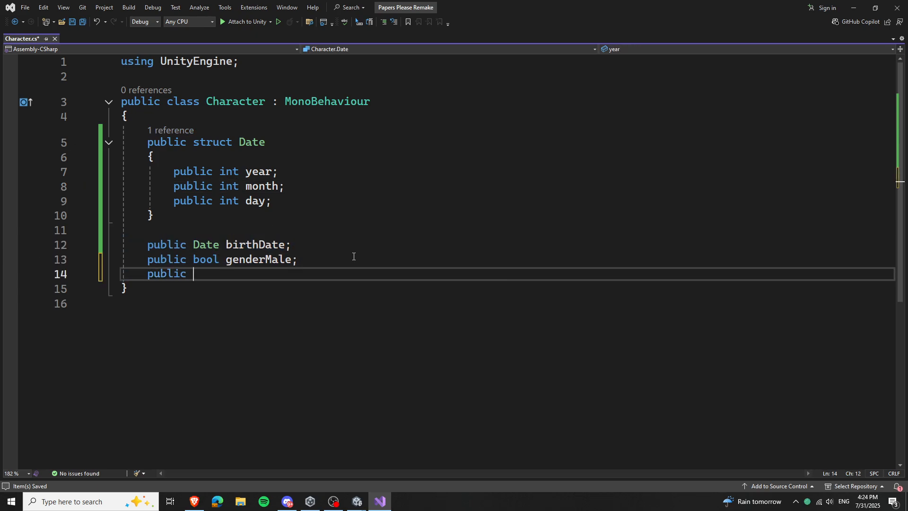
{"action": "type", "text": "string count"}
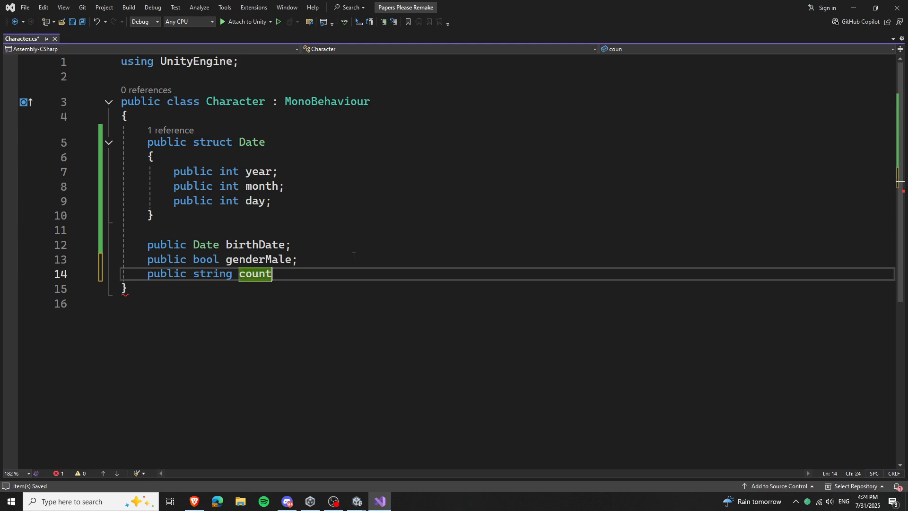
{"action": "key", "text": "BackSpace"}
{"action": "key", "text": "BackSpace"}
{"action": "key", "text": "BackSpace"}
{"action": "key", "text": "BackSpace"}
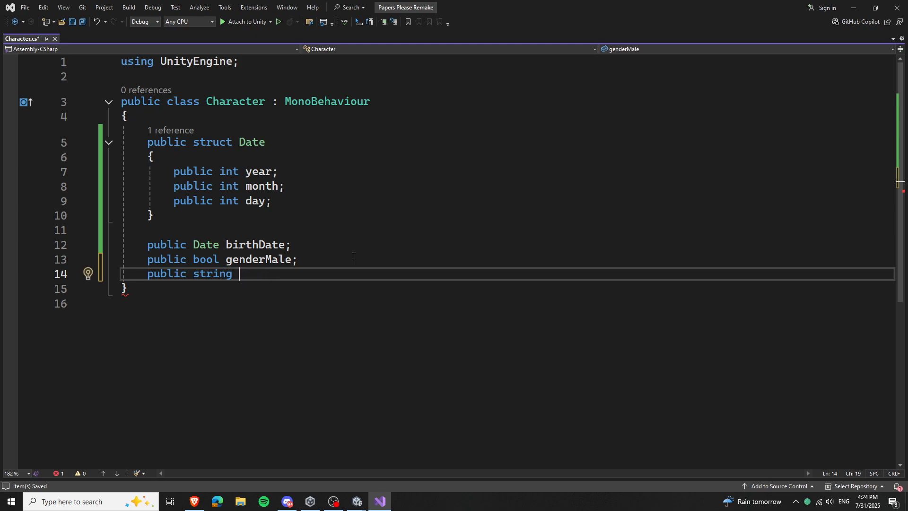
{"action": "type", "text": "country;"}
{"action": "key", "text": "ctrl+s"}
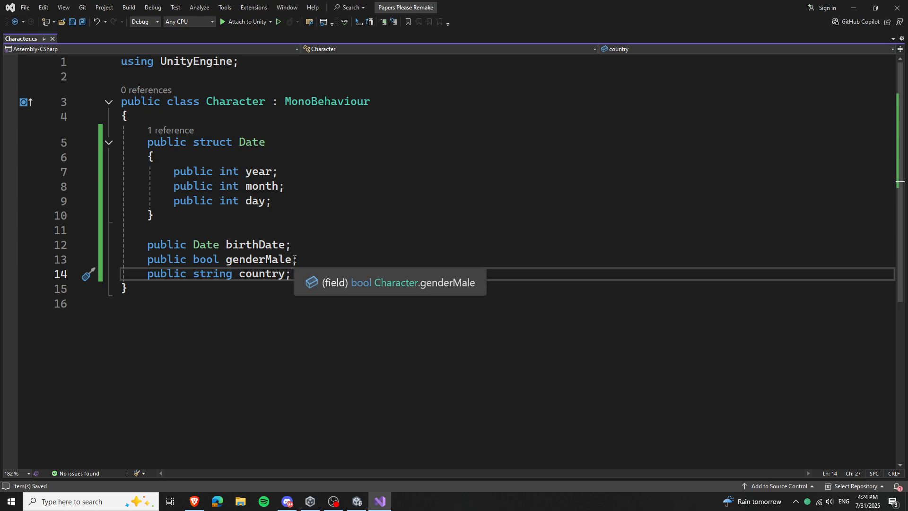
Step: Rename the genderMale field to gender
{"action": "left_click", "coordinate": [266, 260]}
{"action": "key", "text": "Delete"}
{"action": "key", "text": "Delete"}
{"action": "key", "text": "Delete"}
{"action": "key", "text": "Delete"}
{"action": "left_click", "coordinate": [314, 245]}
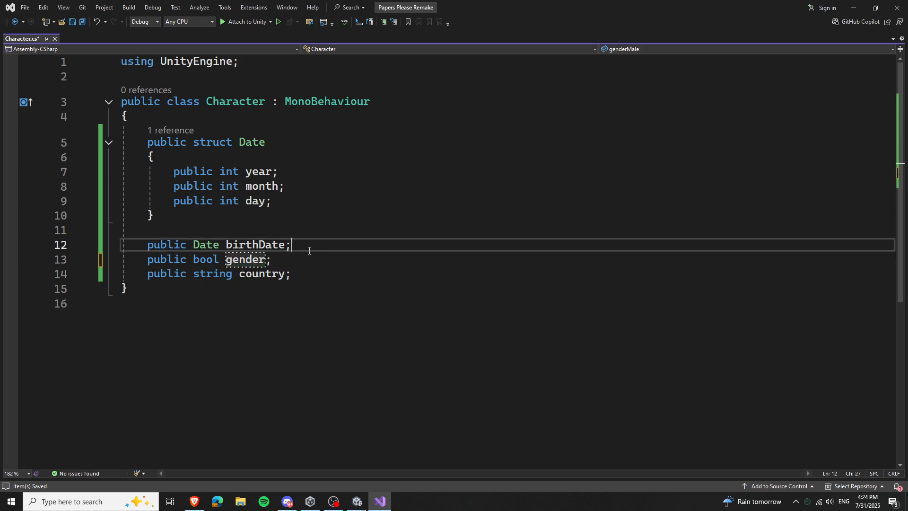
Step: Declare a public Date field named expirationDate on the line below country and save the script
{"action": "left_click", "coordinate": [315, 275]}
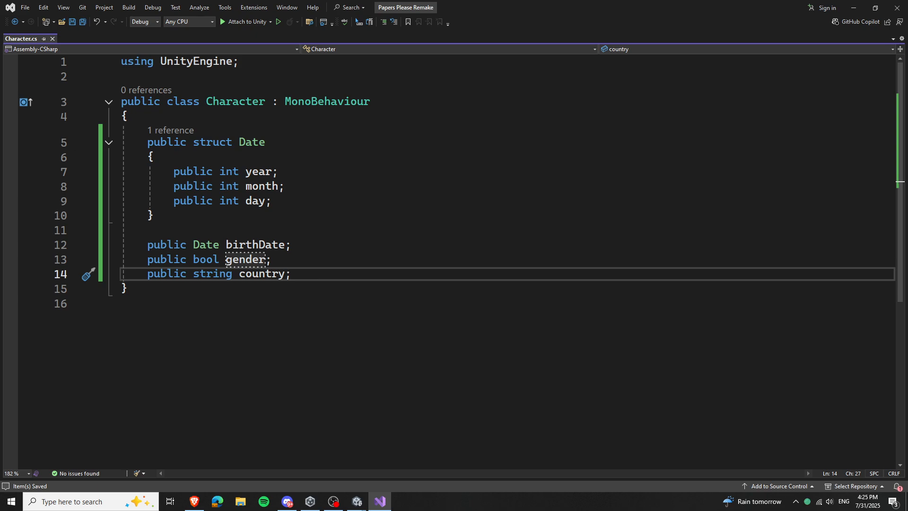
{"action": "key", "text": "Return"}
{"action": "type", "text": "pub"}
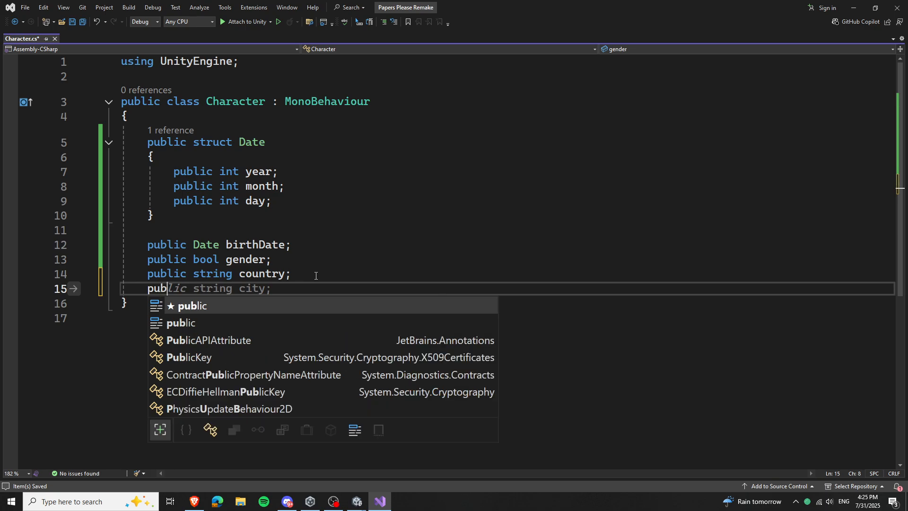
{"action": "type", "text": "lic"}
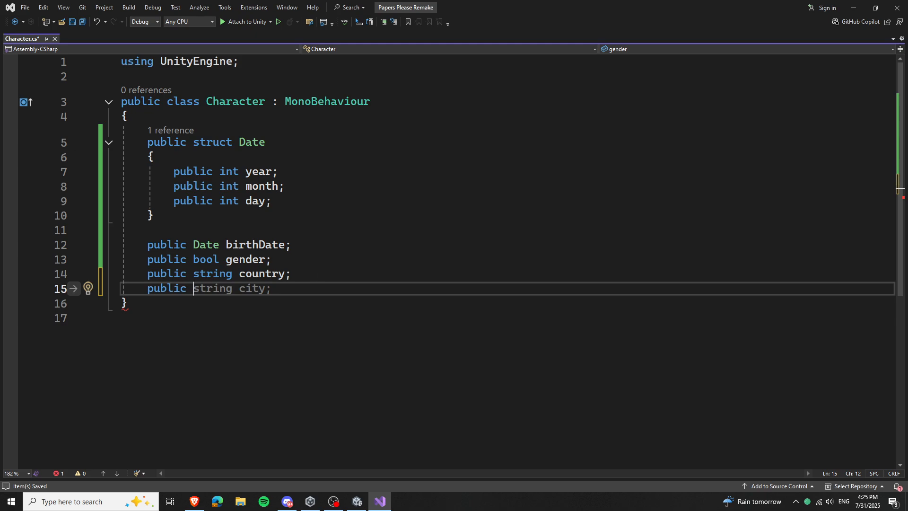
{"action": "type", "text": "Date "}
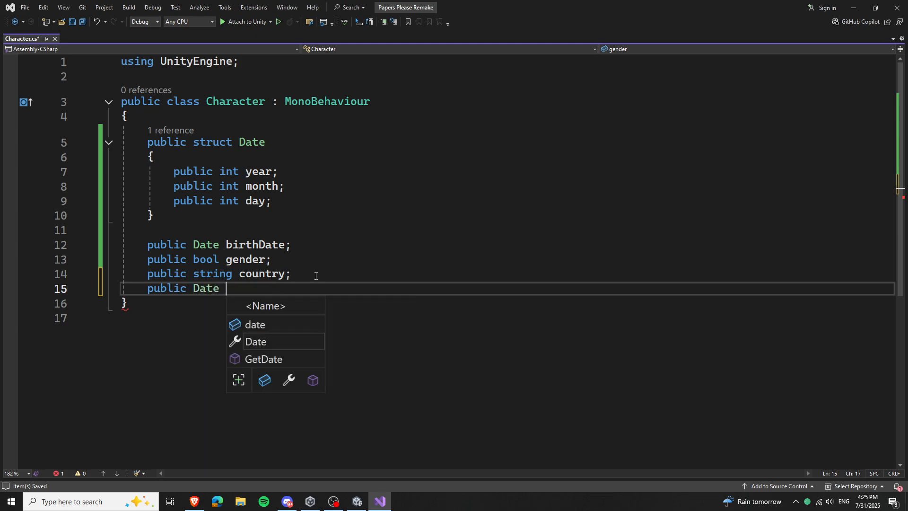
{"action": "type", "text": "exper"}
{"action": "key", "text": "BackSpace"}
{"action": "key", "text": "BackSpace"}
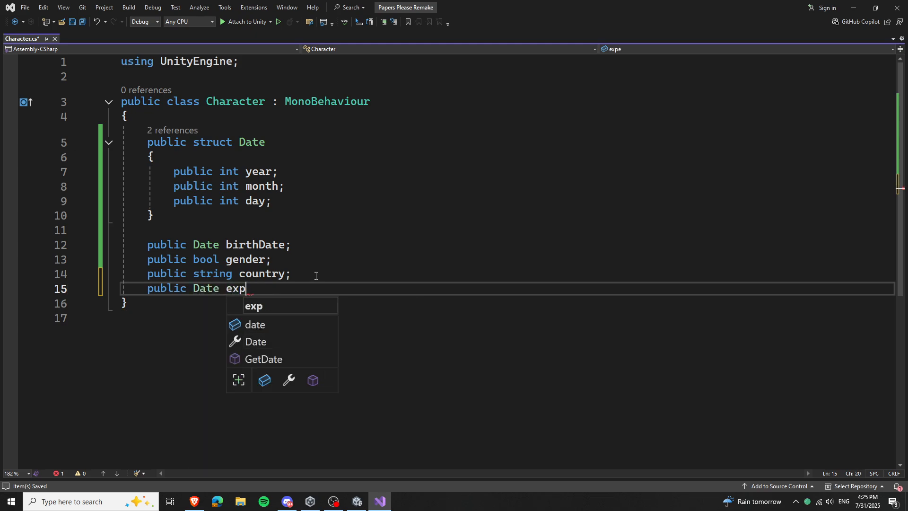
{"action": "type", "text": "irationDate;"}
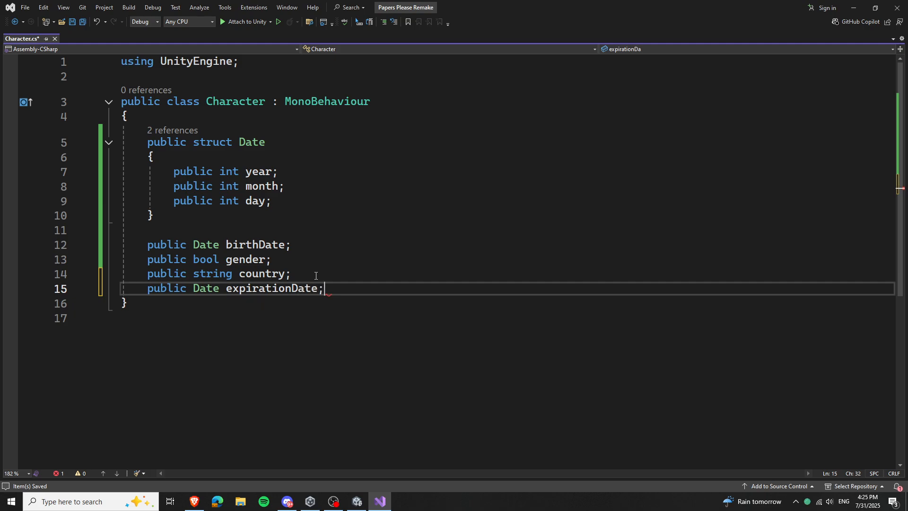
{"action": "key", "text": "ctrl+s"}
Step: Switch to the Brave browser, enter "expiration" in the search box to check its spelling, and return to Visual Studio
{"action": "left_click", "coordinate": [194, 501]}
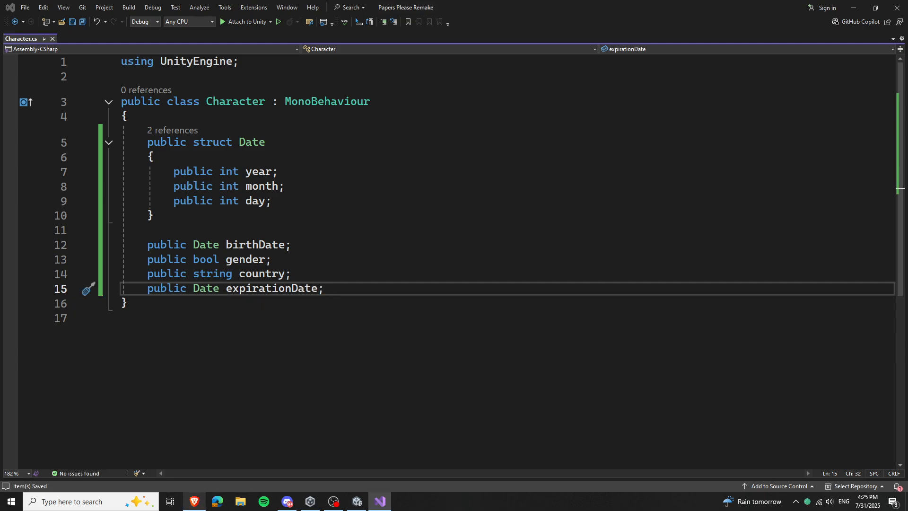
{"action": "left_click_drag", "start_coordinate": [227, 66], "coordinate": [0, 21]}
{"action": "type", "text": "expiration"}
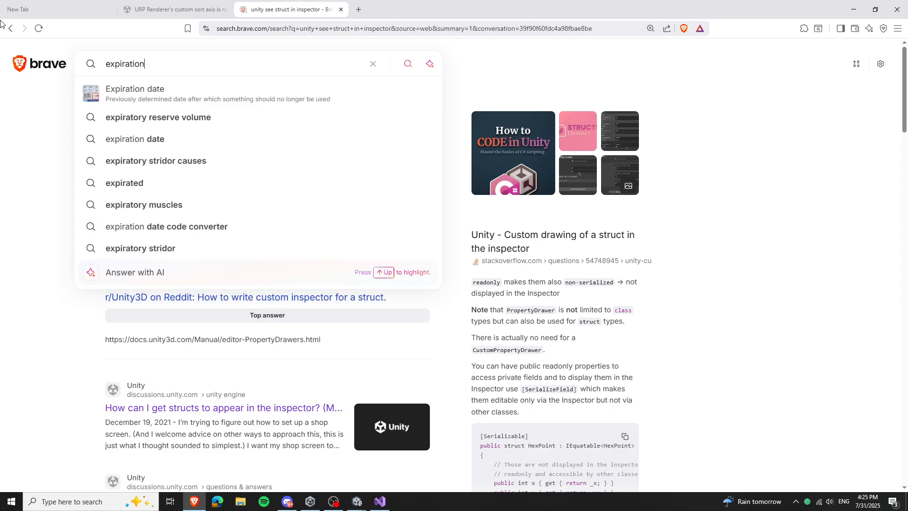
{"action": "left_click", "coordinate": [851, 5]}
{"action": "key", "text": "Up"}
{"action": "key", "text": "Up"}
{"action": "key", "text": "Up"}
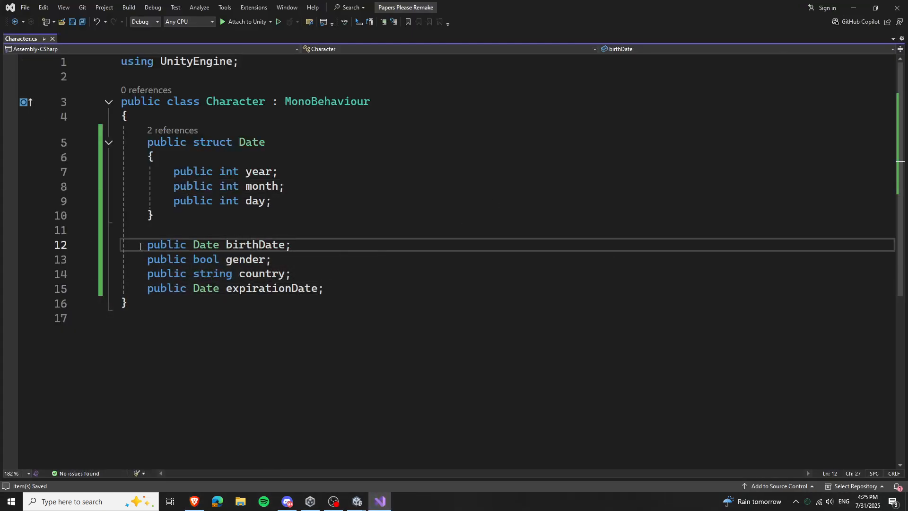
{"action": "left_click_drag", "start_coordinate": [140, 247], "coordinate": [444, 325]}
{"action": "left_click", "coordinate": [336, 273]}
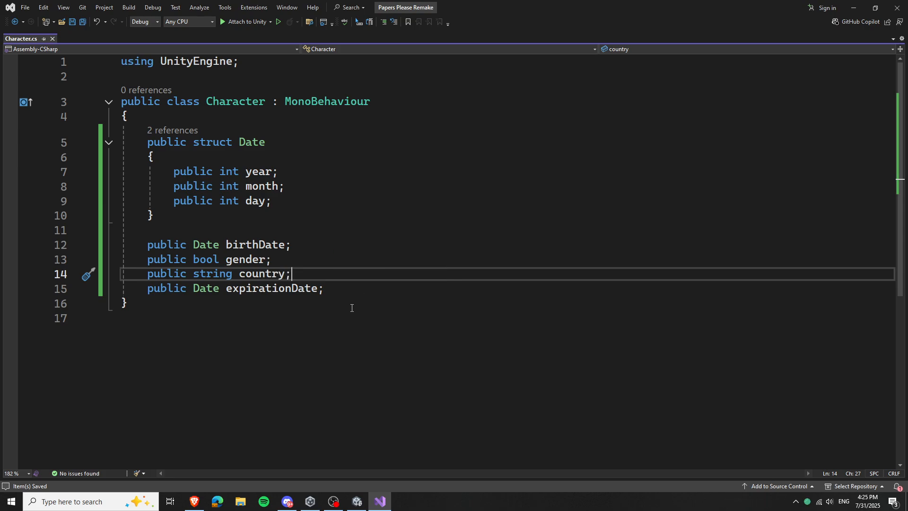
{"action": "left_click", "coordinate": [349, 292]}
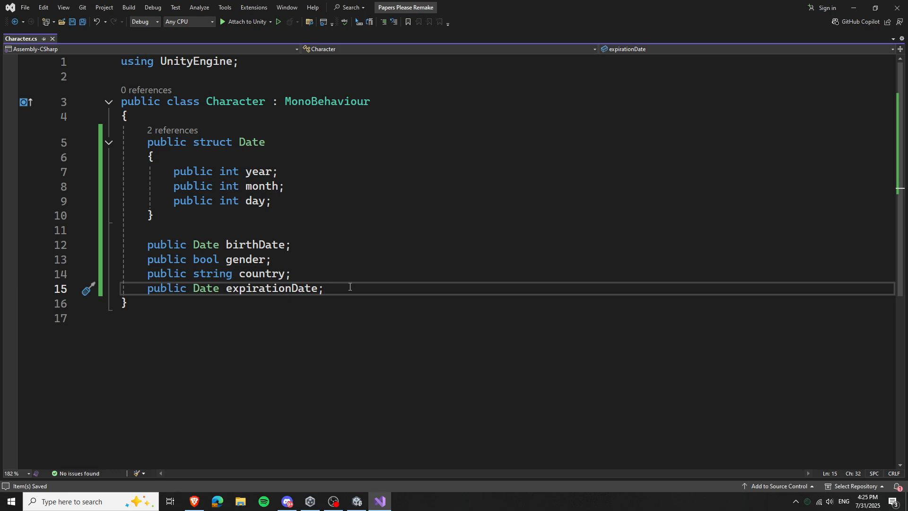
{"action": "left_click", "coordinate": [287, 503]}
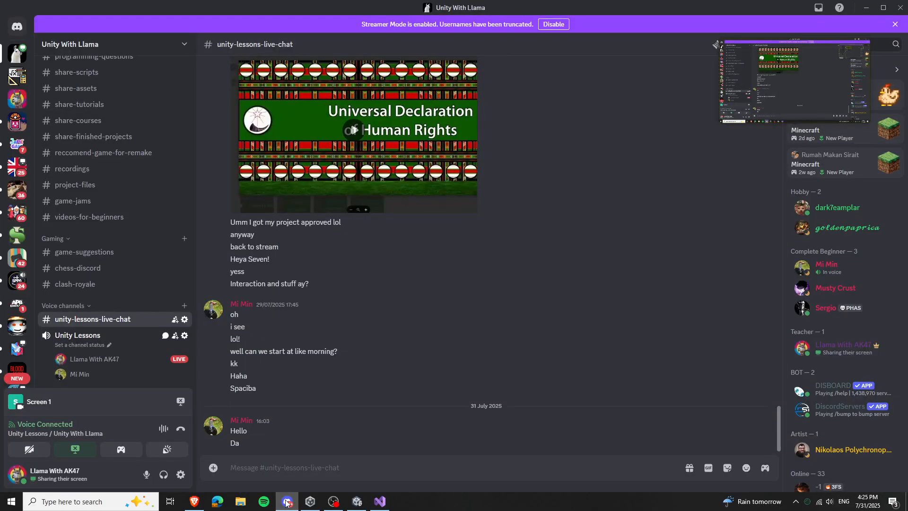
{"action": "left_click", "coordinate": [287, 502]}
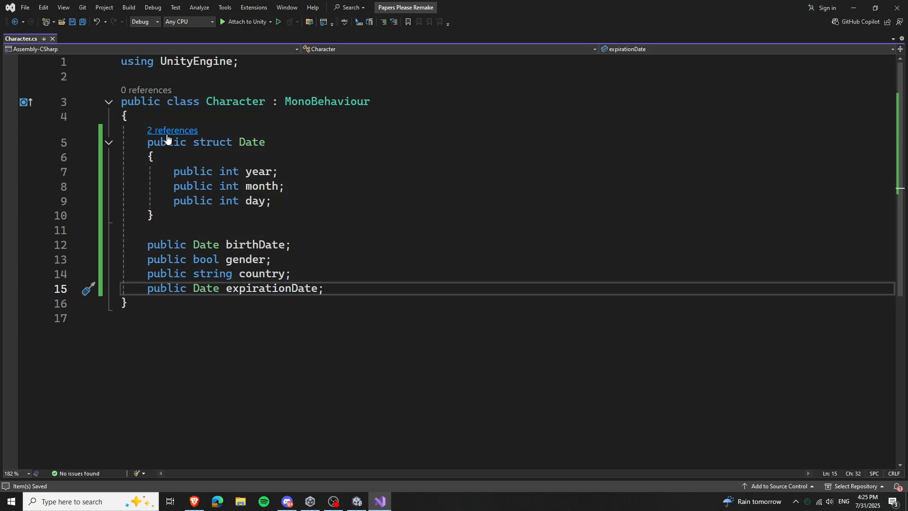
{"action": "left_click_drag", "start_coordinate": [137, 117], "coordinate": [313, 108]}
{"action": "left_click", "coordinate": [255, 186]}
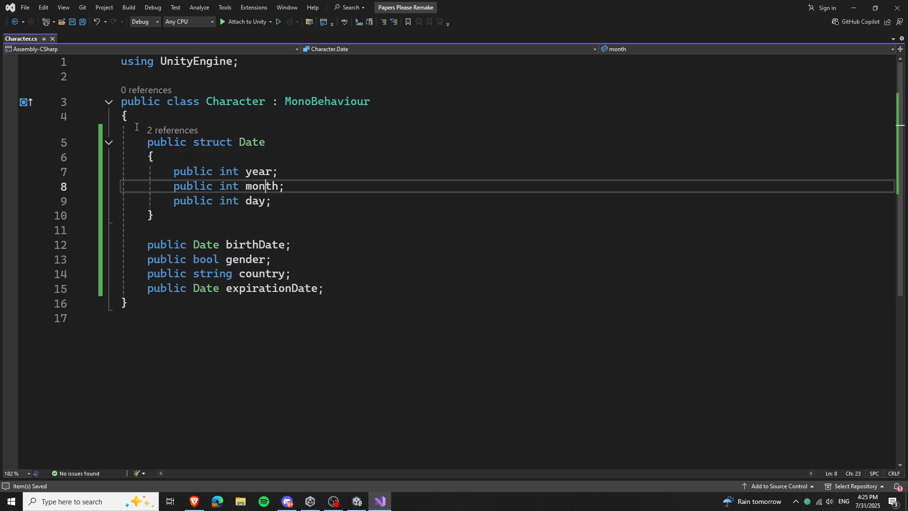
{"action": "left_click_drag", "start_coordinate": [128, 117], "coordinate": [256, 253]}
{"action": "left_click", "coordinate": [371, 270]}
{"action": "left_click_drag", "start_coordinate": [341, 289], "coordinate": [134, 142]}
{"action": "left_click", "coordinate": [140, 118]}
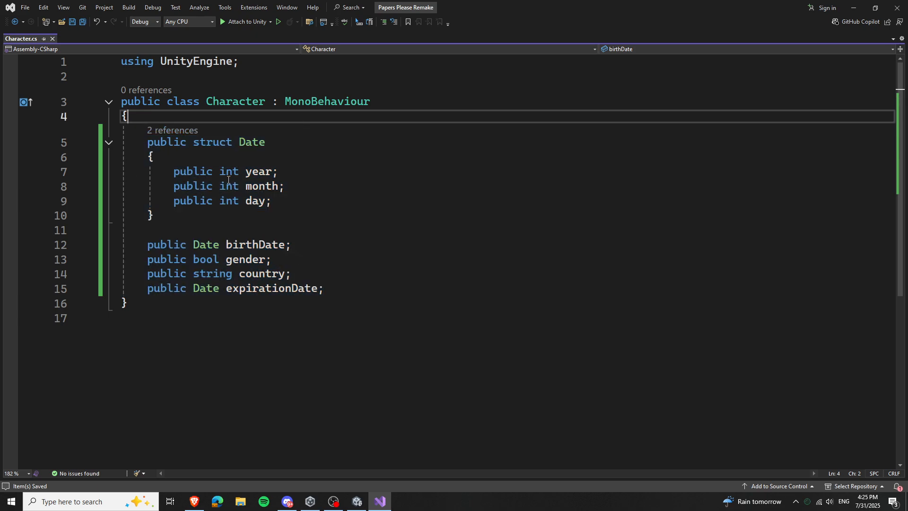
{"action": "left_click", "coordinate": [158, 230]}
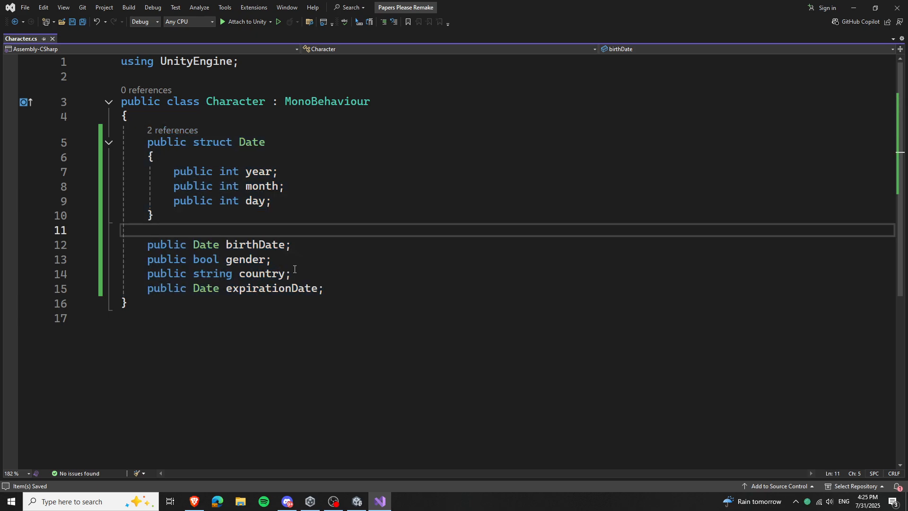
{"action": "left_click", "coordinate": [349, 294]}
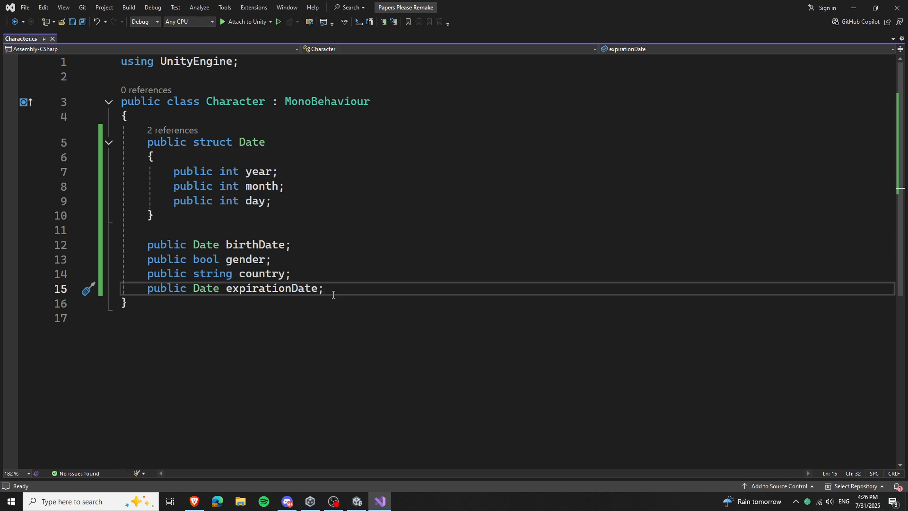
Step: Switch to Unity to check the open Game scene with the Mask Dude, and return to Visual Studio
{"action": "left_click", "coordinate": [853, 8]}
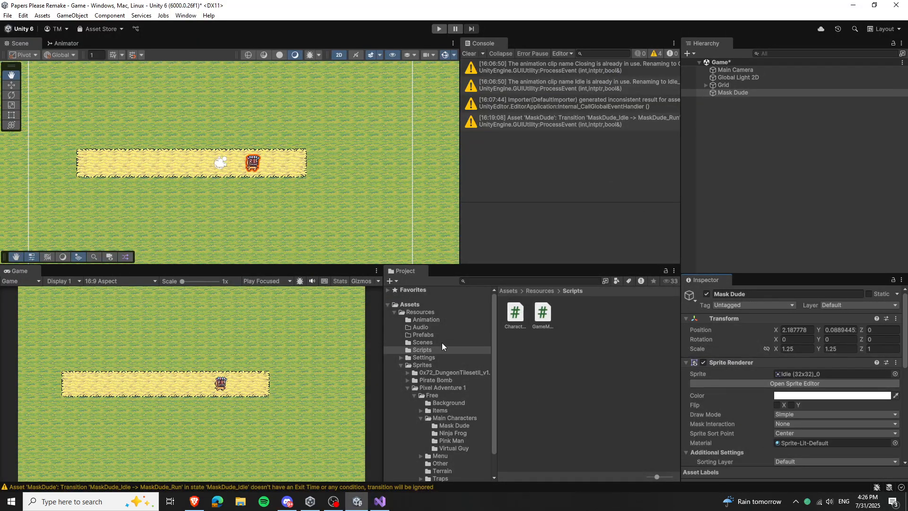
{"action": "left_click", "coordinate": [750, 150]}
{"action": "left_click", "coordinate": [381, 501]}
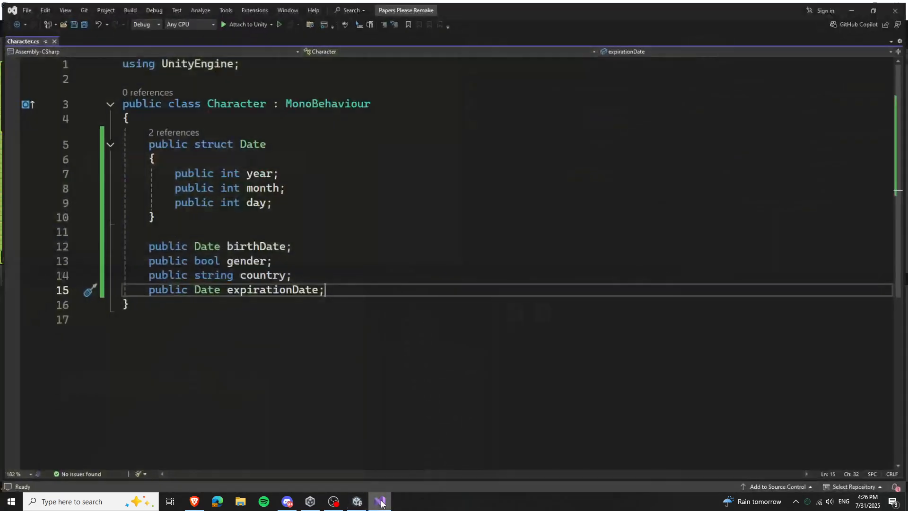
{"action": "left_click", "coordinate": [381, 501]}
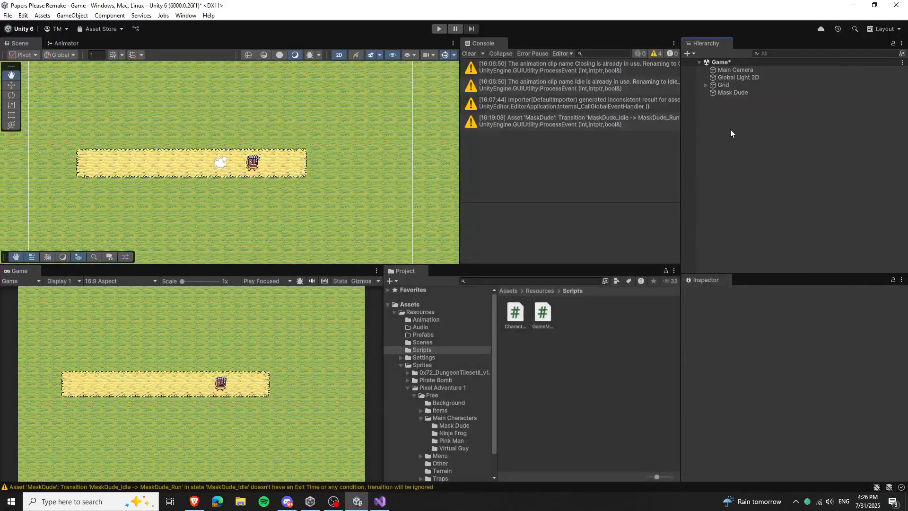
{"action": "left_click", "coordinate": [381, 501]}
{"action": "mouse_move", "coordinate": [148, 114]}
{"action": "left_mouse_down"}
{"action": "mouse_move", "coordinate": [338, 303]}
{"action": "mouse_move", "coordinate": [347, 290]}
{"action": "mouse_move", "coordinate": [137, 129]}
{"action": "left_mouse_up"}
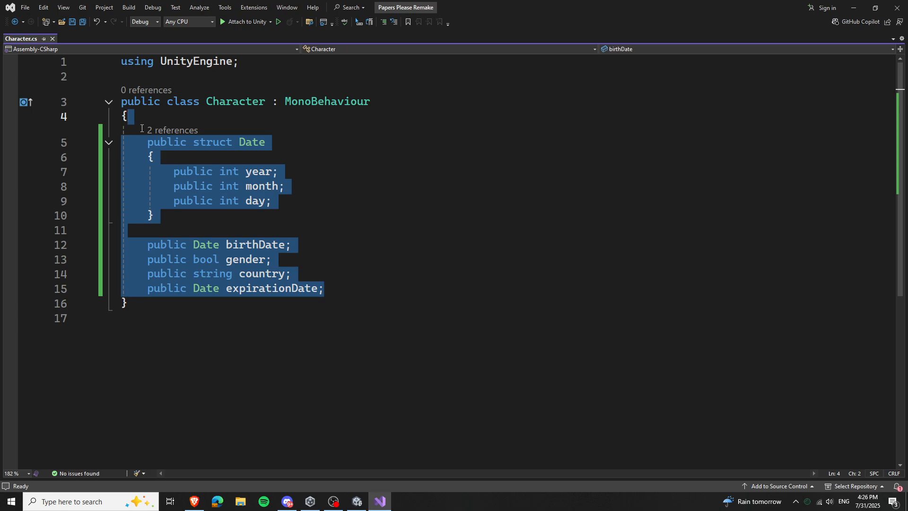
{"action": "left_click", "coordinate": [149, 127]}
{"action": "left_click", "coordinate": [395, 212]}
{"action": "left_click", "coordinate": [396, 212]}
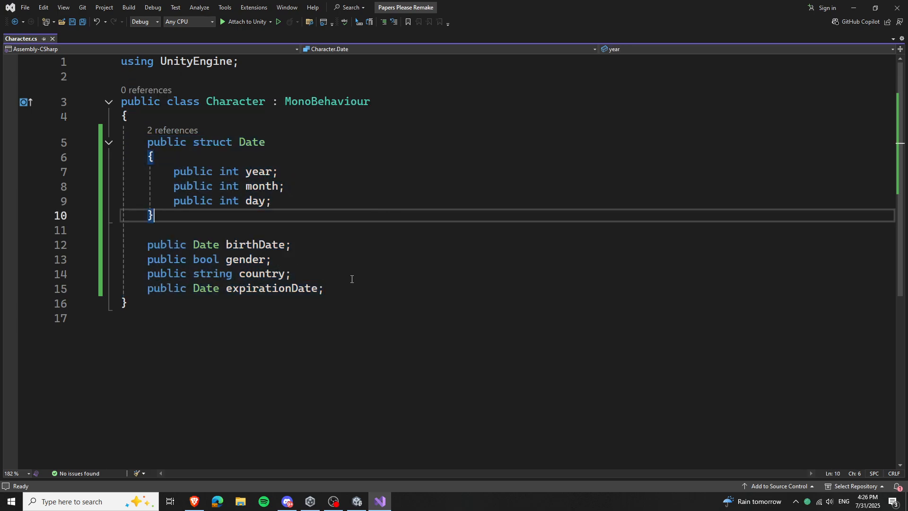
{"action": "left_click", "coordinate": [352, 276]}
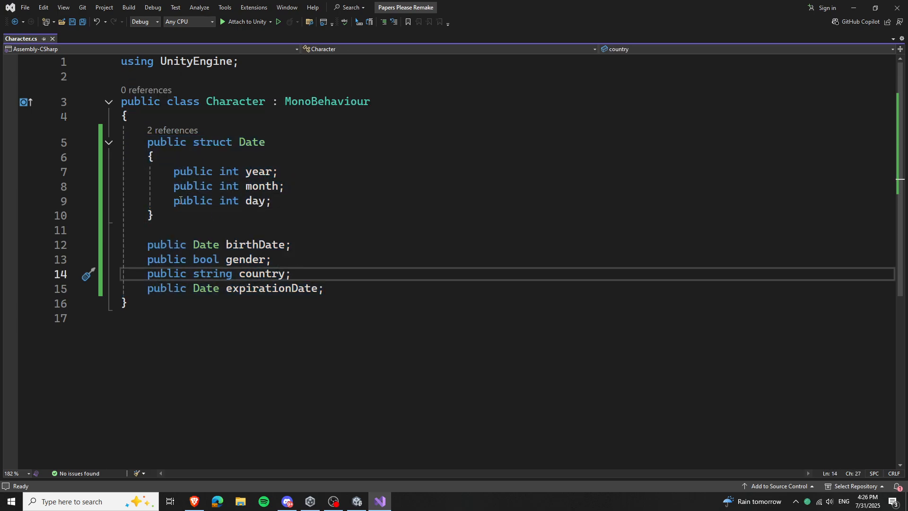
Step: Return to Unity and add a UI Canvas to the Game scene
{"action": "left_click", "coordinate": [854, 8]}
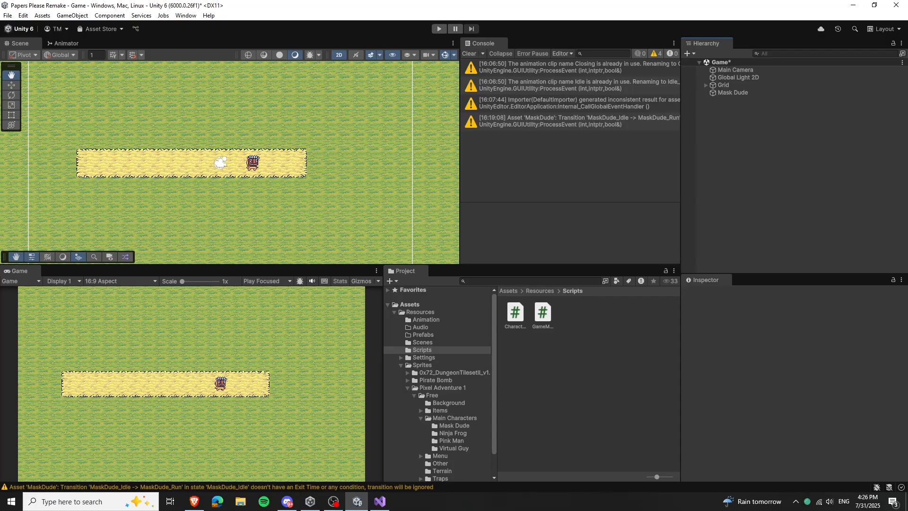
{"action": "right_click", "coordinate": [724, 147]}
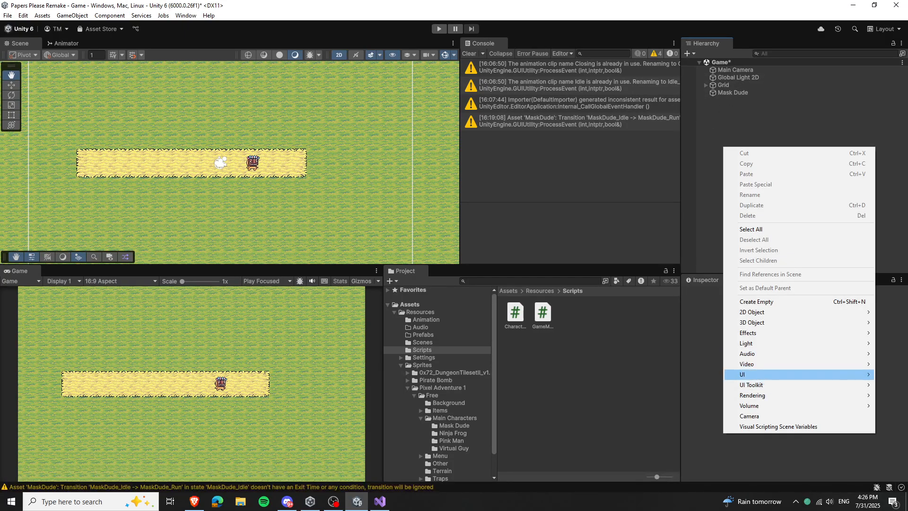
{"action": "mouse_move", "coordinate": [743, 374]}
{"action": "left_click", "coordinate": [644, 350]}
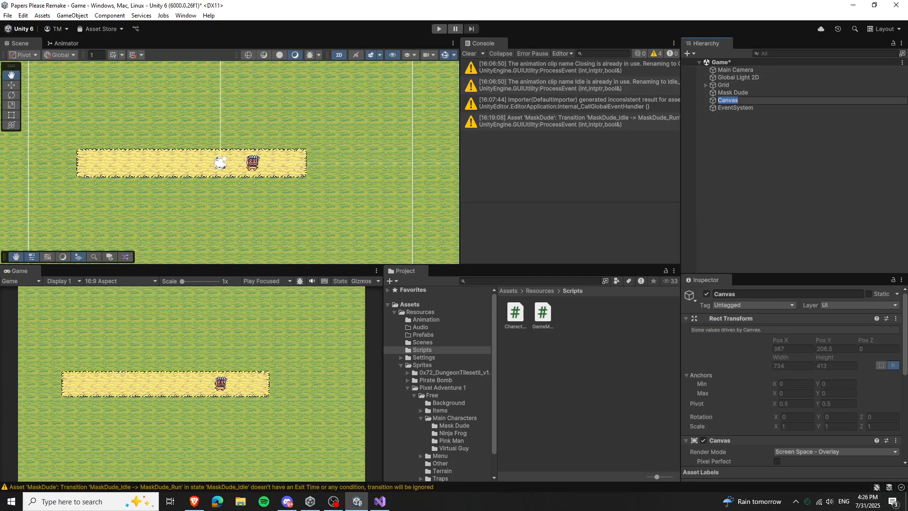
Step: Set the Canvas Scaler to Scale With Screen Size at 1920 x 1080 and move the Canvas above Main Camera in the Hierarchy
{"action": "scroll", "coordinate": [771, 336], "scroll_direction": "down", "scroll_amount": 5}
{"action": "left_click", "coordinate": [790, 361]}
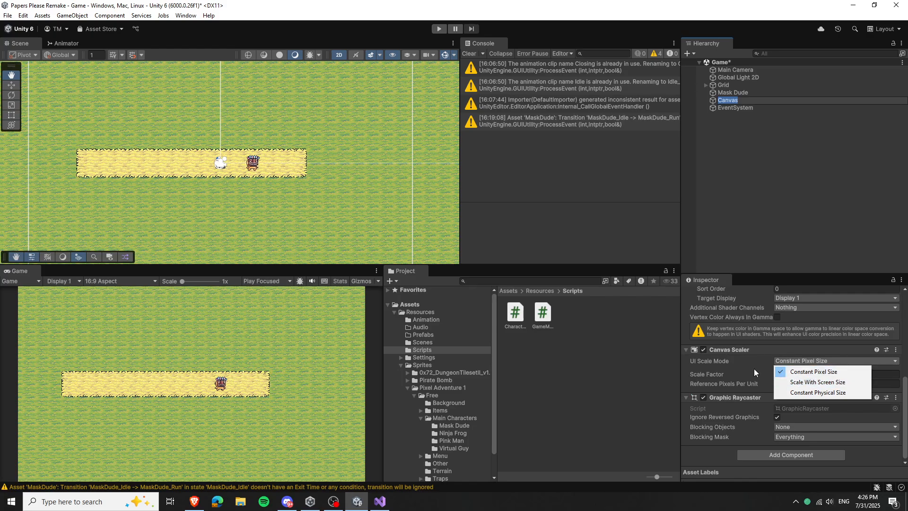
{"action": "left_click", "coordinate": [815, 382]}
{"action": "left_click", "coordinate": [804, 374]}
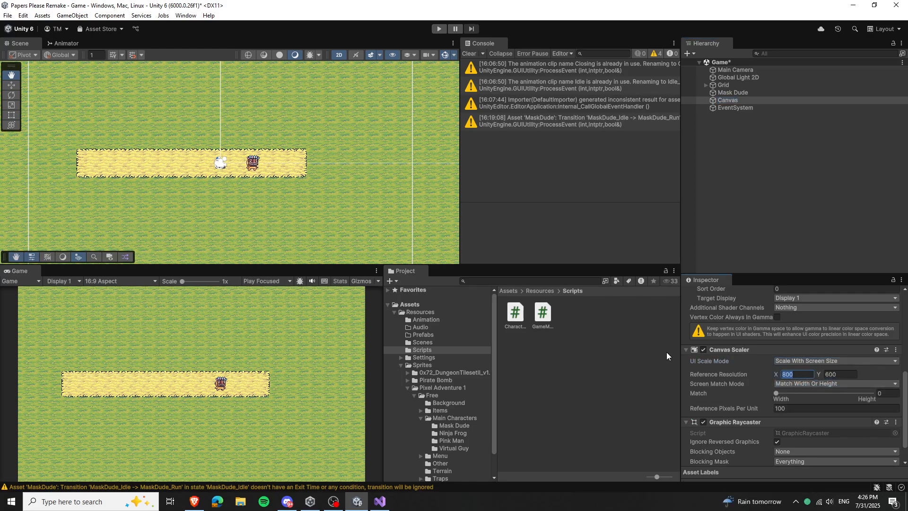
{"action": "type", "text": "1920"}
{"action": "left_click", "coordinate": [855, 374]}
{"action": "type", "text": "1080"}
{"action": "left_click_drag", "start_coordinate": [730, 100], "coordinate": [736, 67]}
{"action": "left_click", "coordinate": [761, 163]}
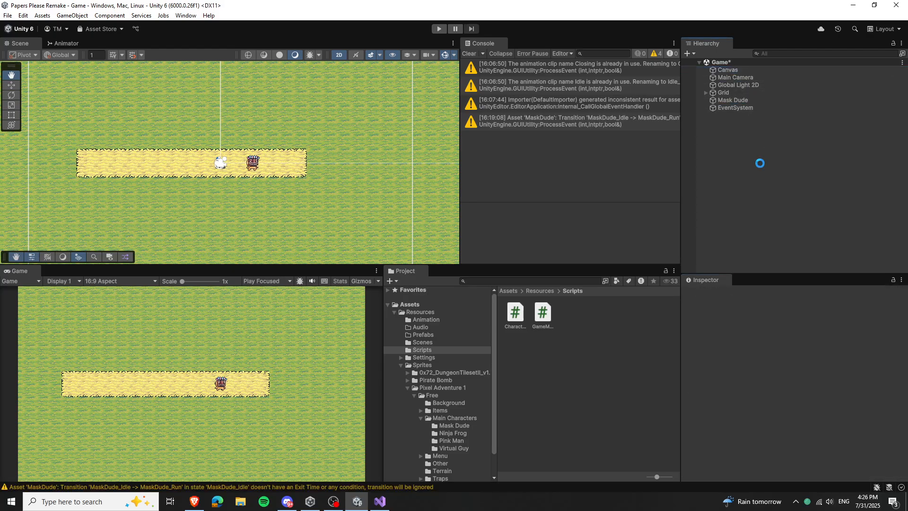
Step: Create an empty GameObject at the root of the Game scene and reset its transform
{"action": "right_click", "coordinate": [757, 156]}
{"action": "left_click", "coordinate": [780, 305]}
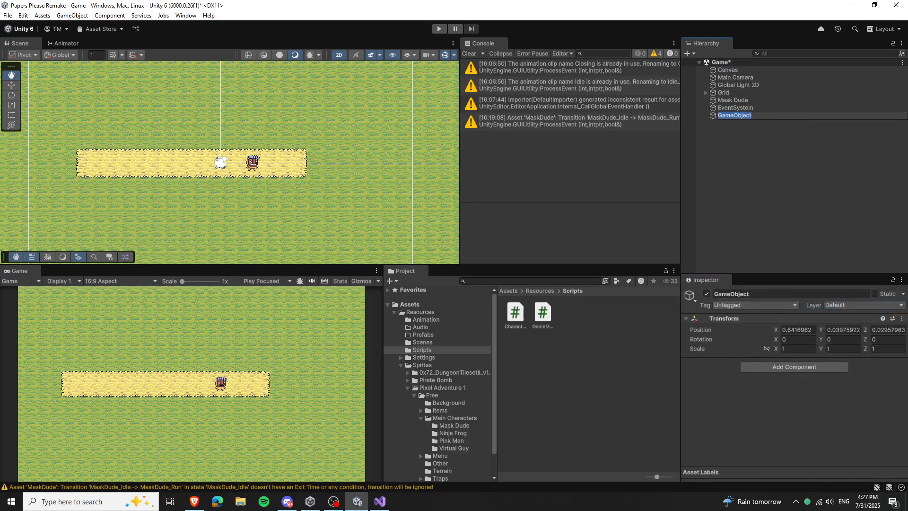
{"action": "left_click", "coordinate": [901, 318]}
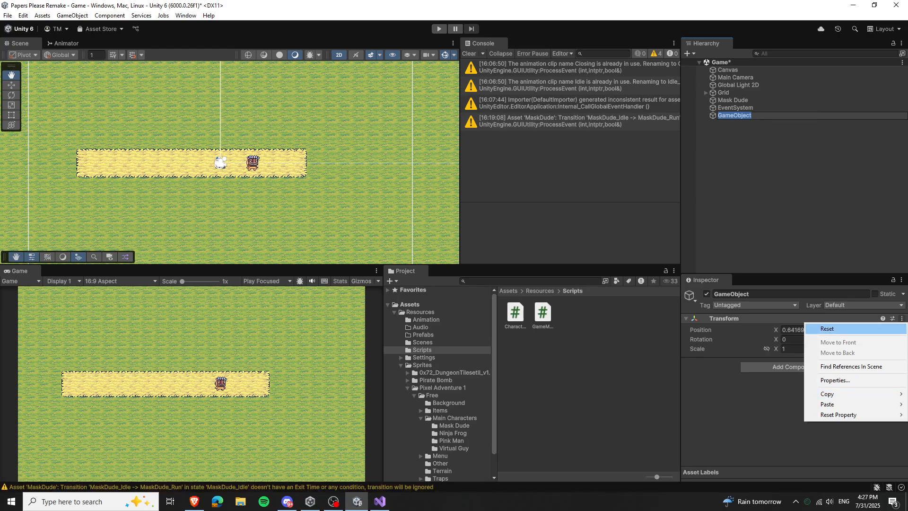
{"action": "left_click", "coordinate": [828, 328]}
Step: Attach the GameManager script to the empty GameObject and move the object above the Canvas in the Hierarchy
{"action": "left_click_drag", "start_coordinate": [546, 316], "coordinate": [793, 368]}
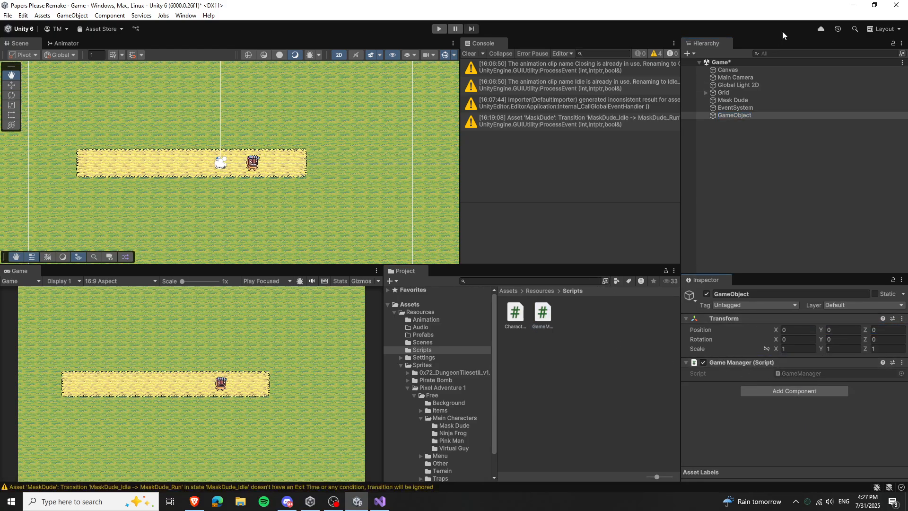
{"action": "left_click_drag", "start_coordinate": [736, 116], "coordinate": [750, 66]}
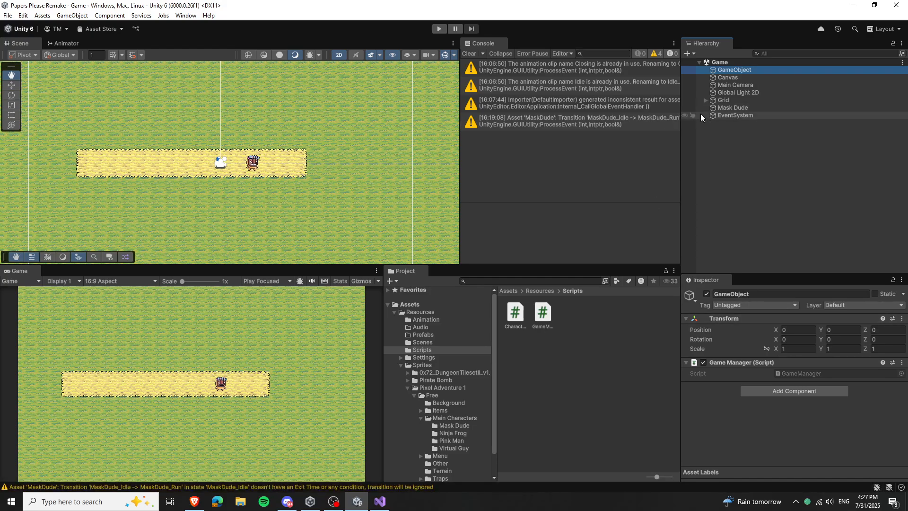
Step: Add a UI Panel as a child of the Canvas and frame it in the Scene view
{"action": "right_click", "coordinate": [732, 78]}
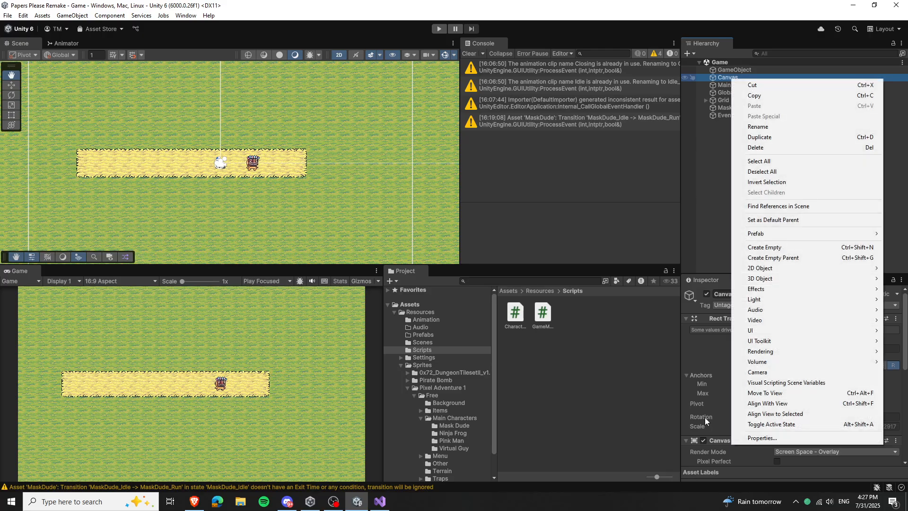
{"action": "mouse_move", "coordinate": [749, 333]}
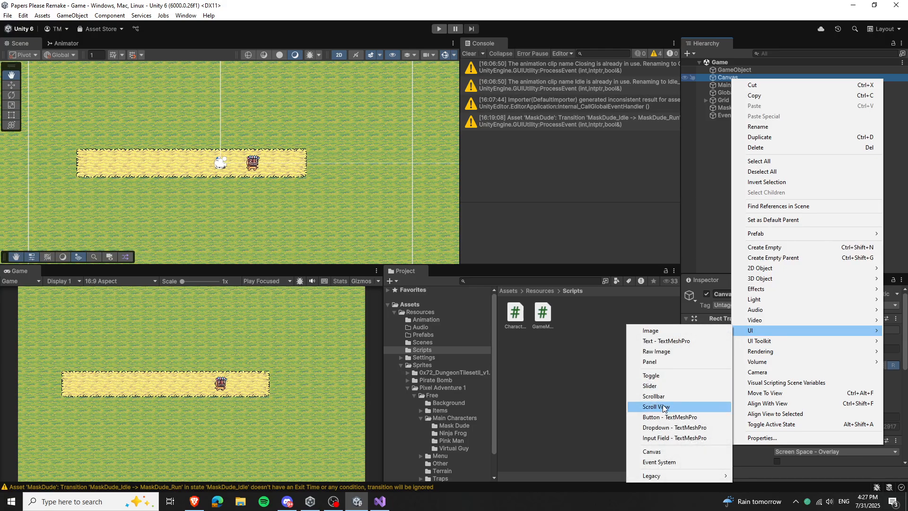
{"action": "left_click", "coordinate": [662, 361]}
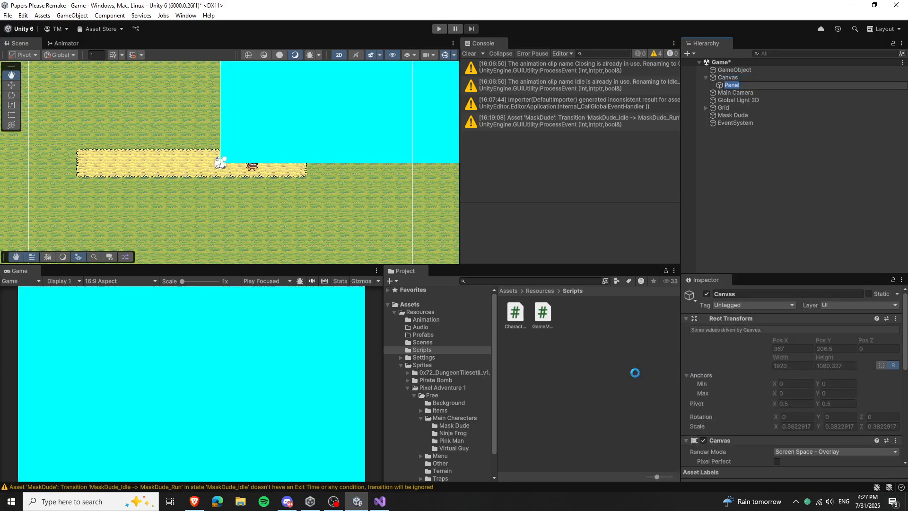
{"action": "key", "text": "Return"}
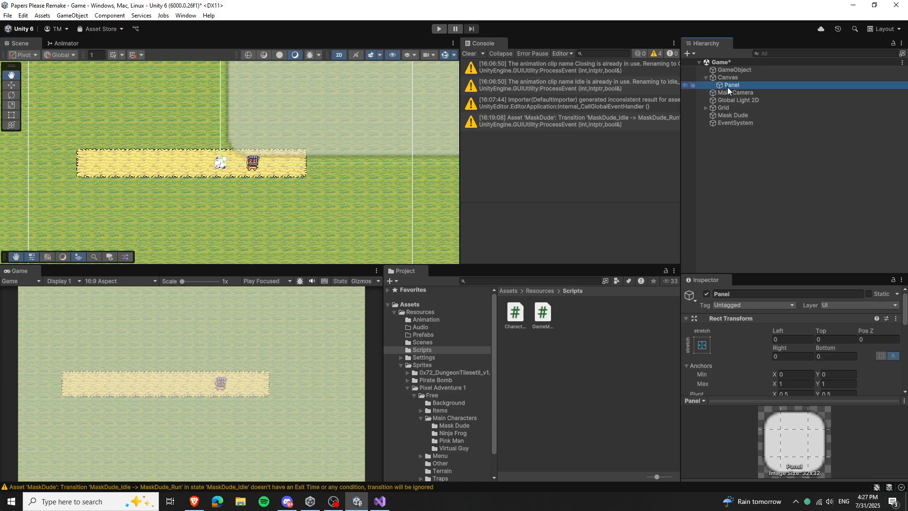
{"action": "double_click", "coordinate": [727, 87]}
{"action": "scroll", "coordinate": [209, 166], "scroll_direction": "up", "scroll_amount": 3}
Step: Remove the Image component from the Panel and save the scene
{"action": "scroll", "coordinate": [787, 299], "scroll_direction": "down", "scroll_amount": 8}
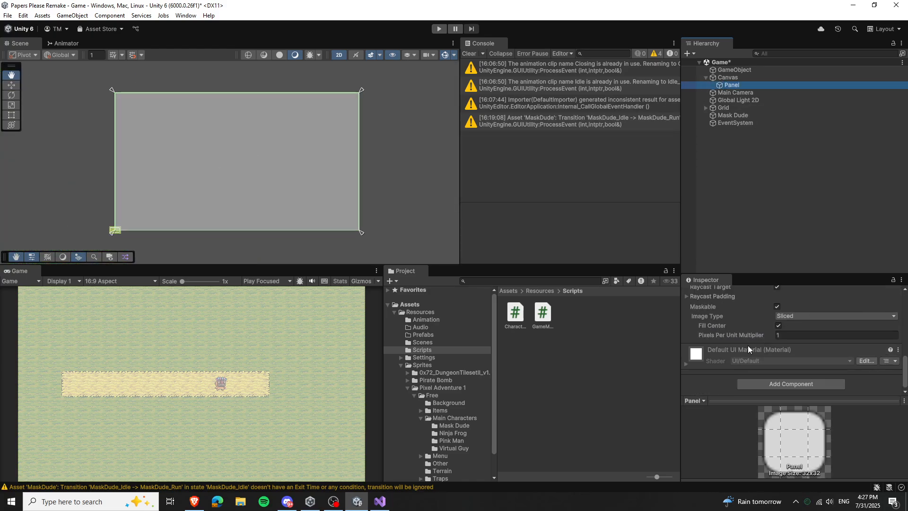
{"action": "scroll", "coordinate": [768, 348], "scroll_direction": "up", "scroll_amount": 8}
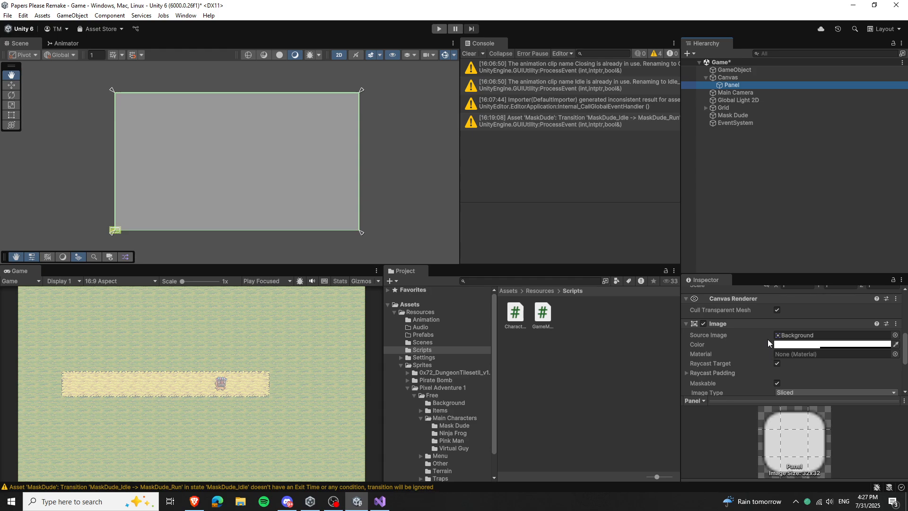
{"action": "scroll", "coordinate": [710, 350], "scroll_direction": "down", "scroll_amount": 8}
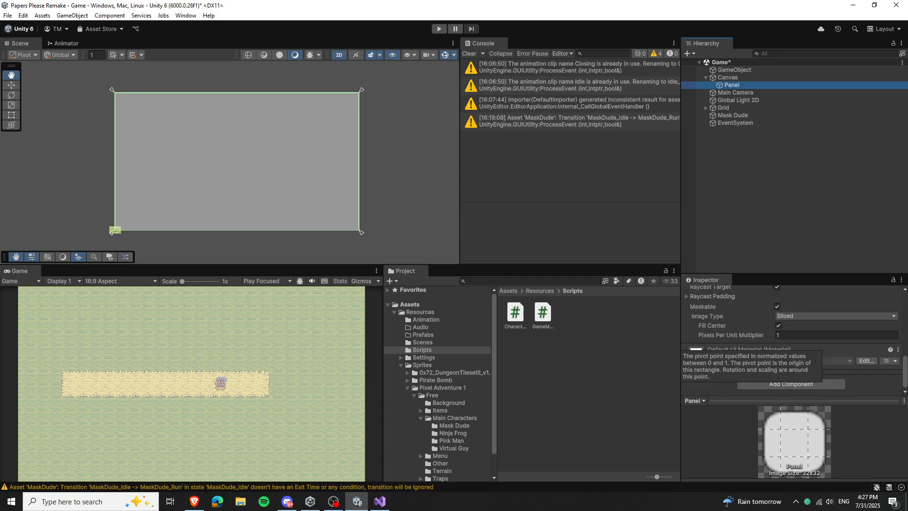
{"action": "scroll", "coordinate": [705, 341], "scroll_direction": "up", "scroll_amount": 3}
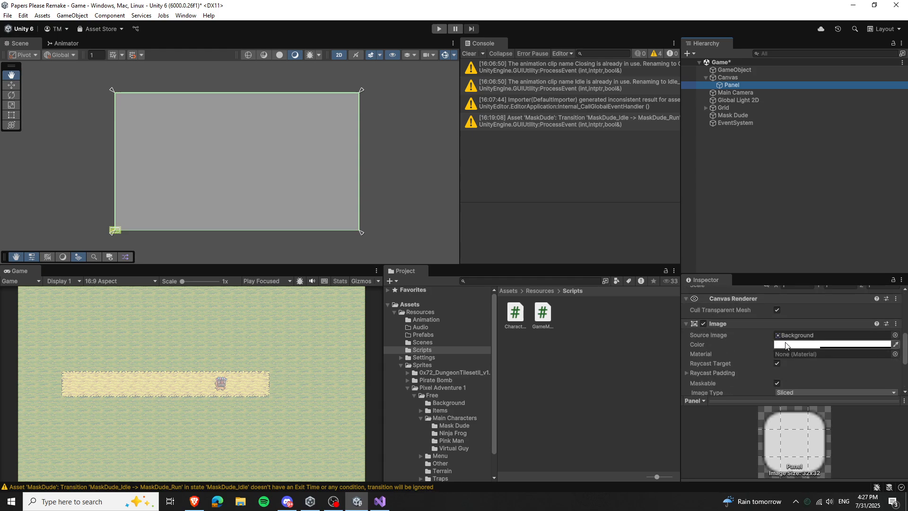
{"action": "left_click", "coordinate": [895, 324]}
{"action": "left_click", "coordinate": [841, 368]}
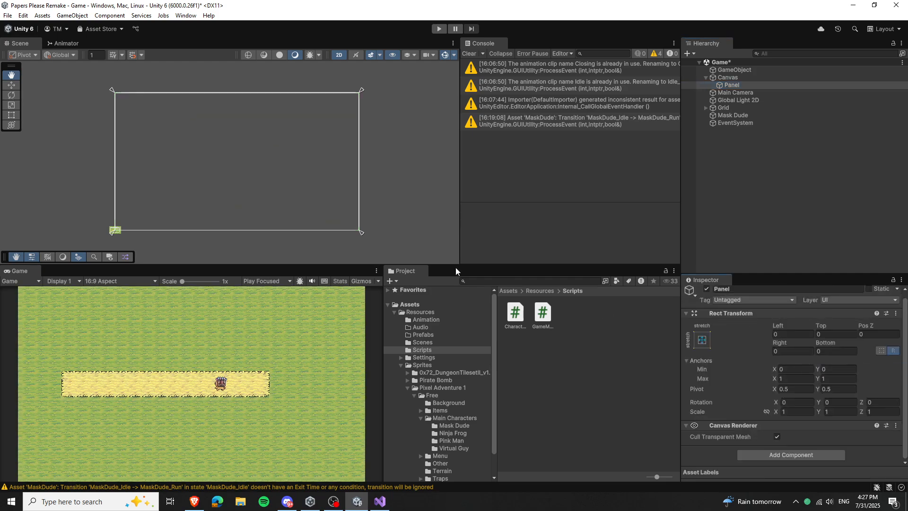
{"action": "key", "text": "ctrl+s"}
Step: Rename the Panel to Inspector UI
{"action": "left_click", "coordinate": [722, 294]}
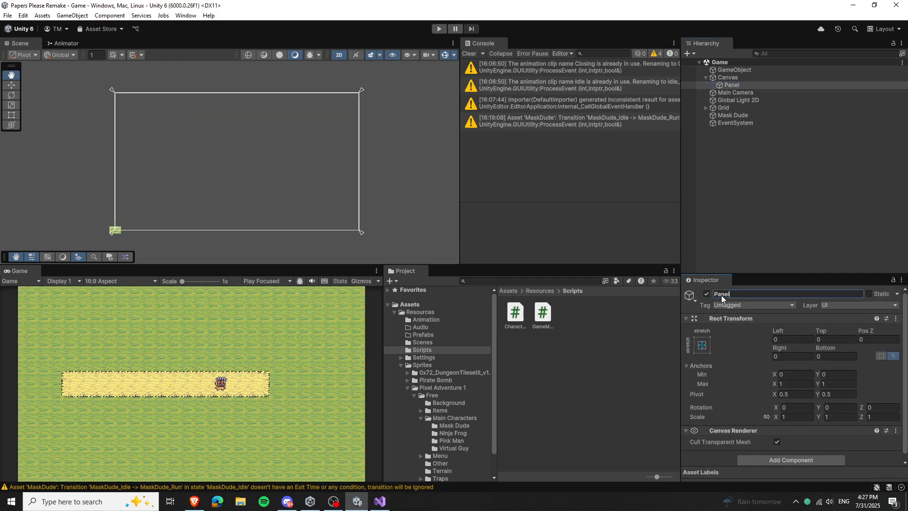
{"action": "key", "text": "ctrl+a"}
{"action": "type", "text": "Inspec"}
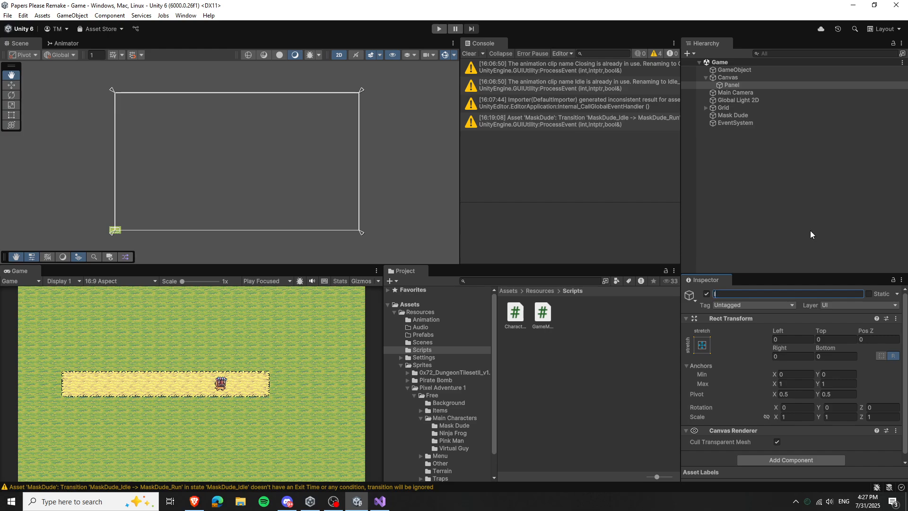
{"action": "type", "text": "tor UI"}
{"action": "key", "text": "Return"}
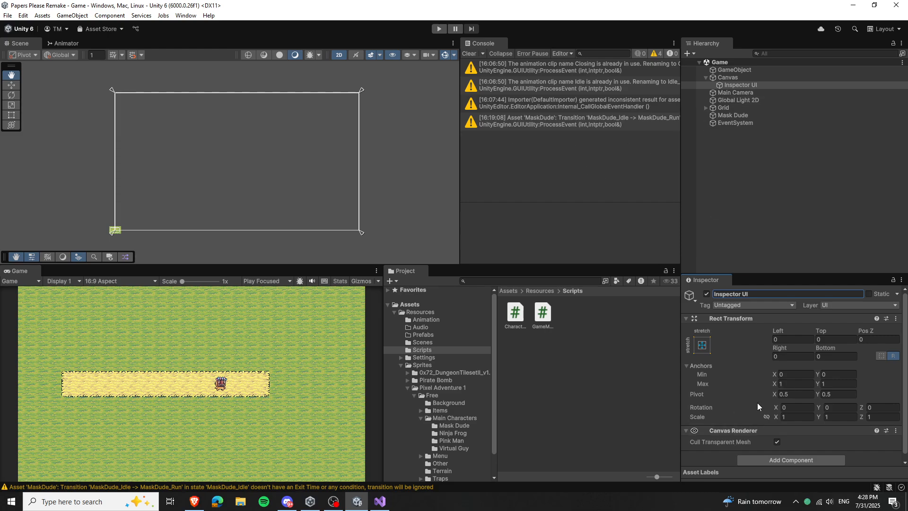
Step: Undo the Panel's renaming and the removal of its Image component
{"action": "key", "text": "ctrl+z"}
{"action": "key", "text": "ctrl+z"}
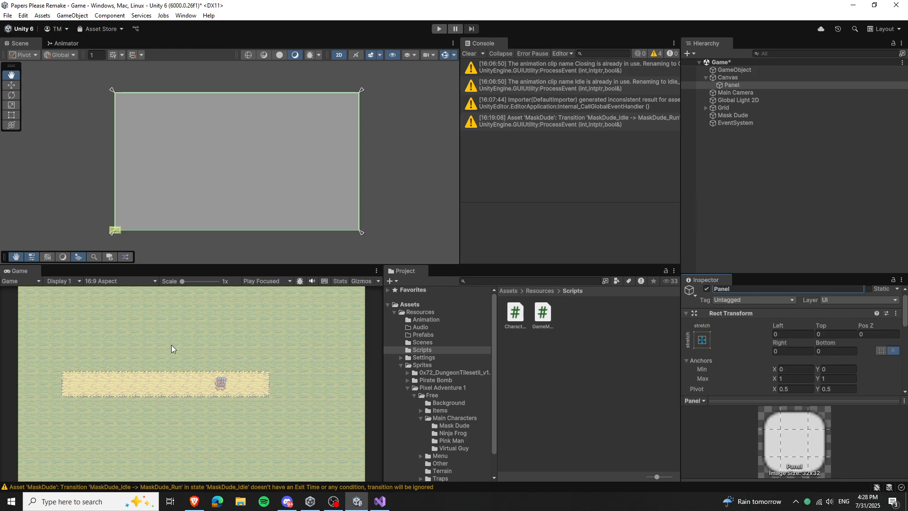
Step: Apply the middle-center anchor preset to the Panel
{"action": "scroll", "coordinate": [807, 348], "scroll_direction": "down", "scroll_amount": 2}
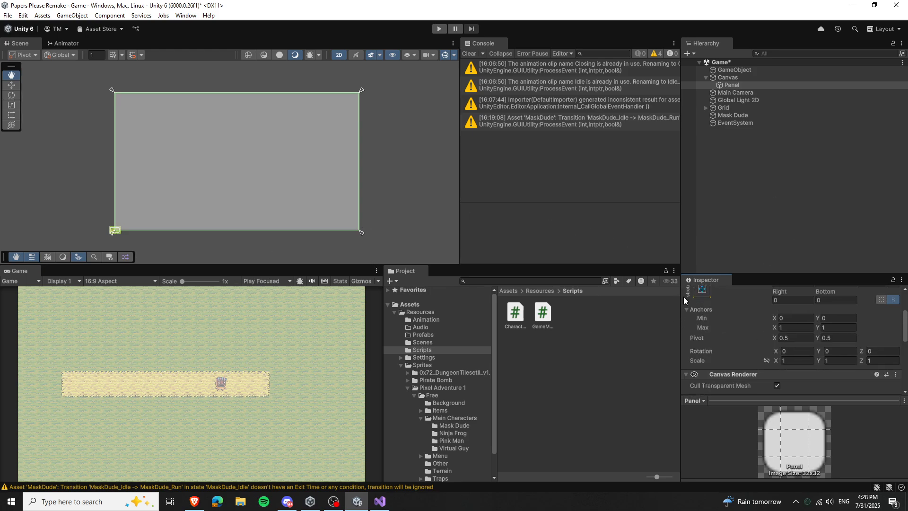
{"action": "left_click", "coordinate": [702, 291]}
{"action": "left_click", "coordinate": [756, 383]}
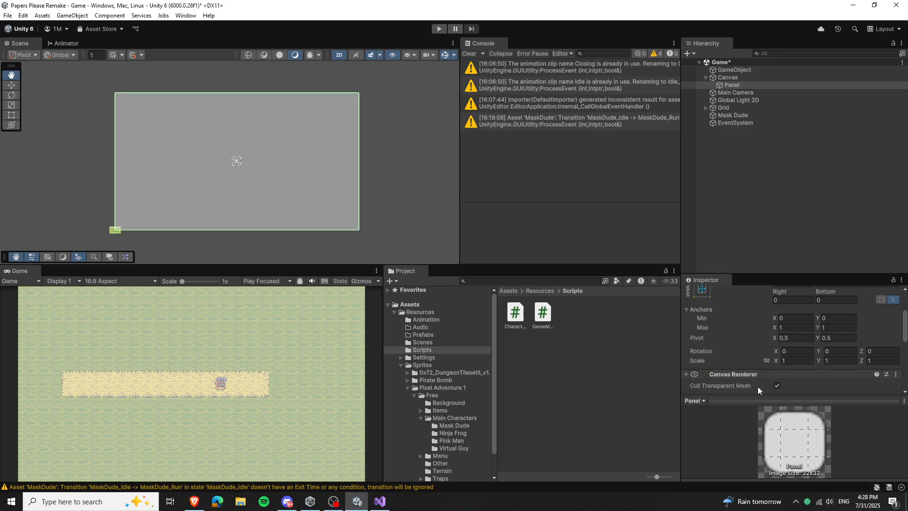
{"action": "scroll", "coordinate": [818, 334], "scroll_direction": "up", "scroll_amount": 2}
{"action": "left_click", "coordinate": [703, 340]}
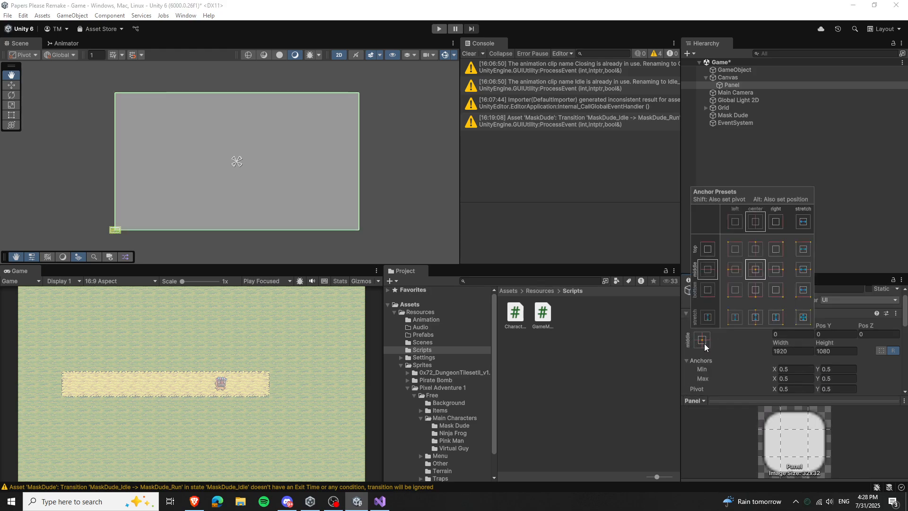
{"action": "left_click", "coordinate": [730, 335]}
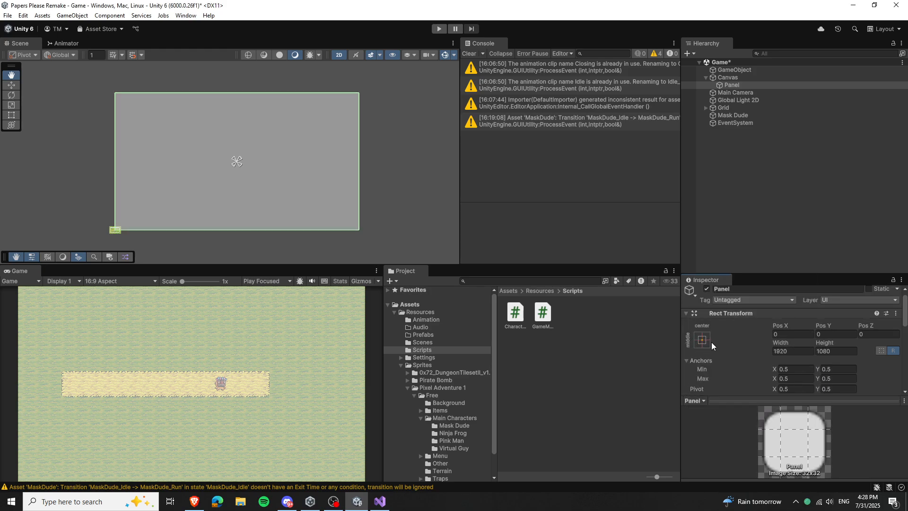
{"action": "left_click", "coordinate": [703, 340]}
{"action": "left_click", "coordinate": [753, 269]}
{"action": "left_click", "coordinate": [703, 339]}
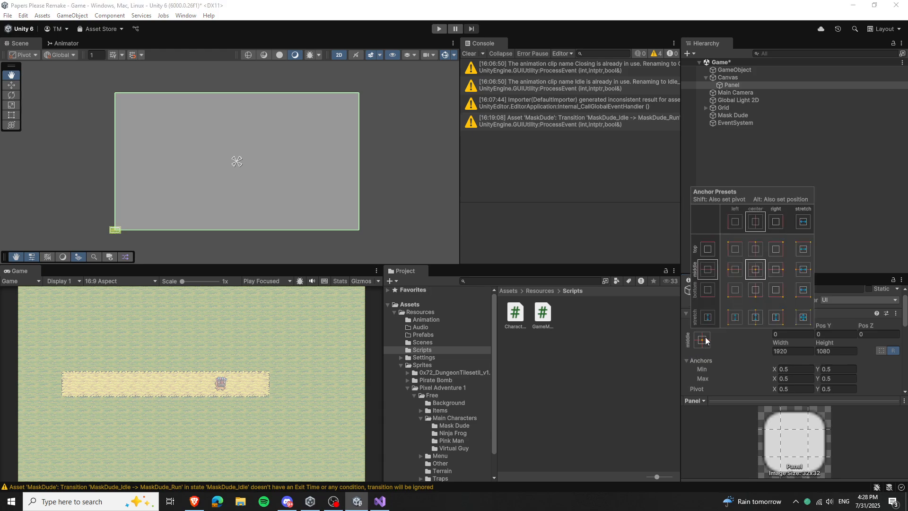
Step: Set the Panel's width to 1000 and its height to 500
{"action": "left_click", "coordinate": [719, 353]}
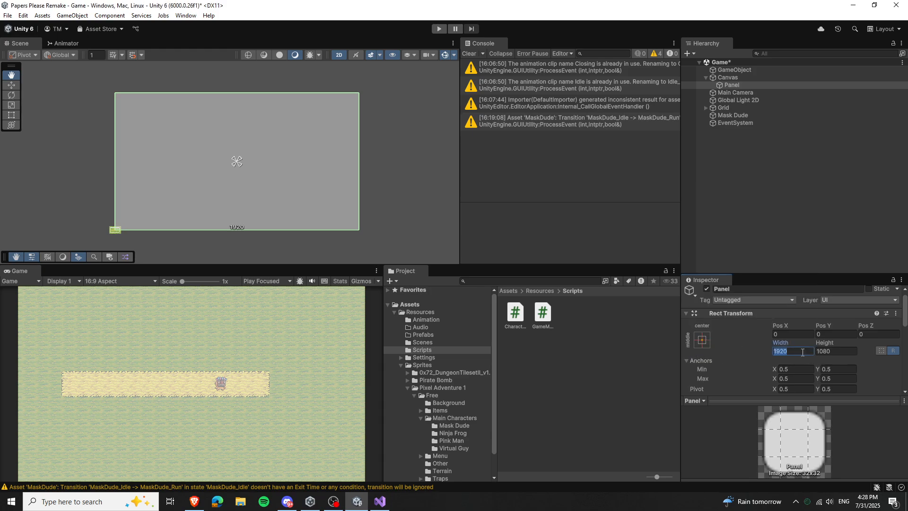
{"action": "type", "text": "1000"}
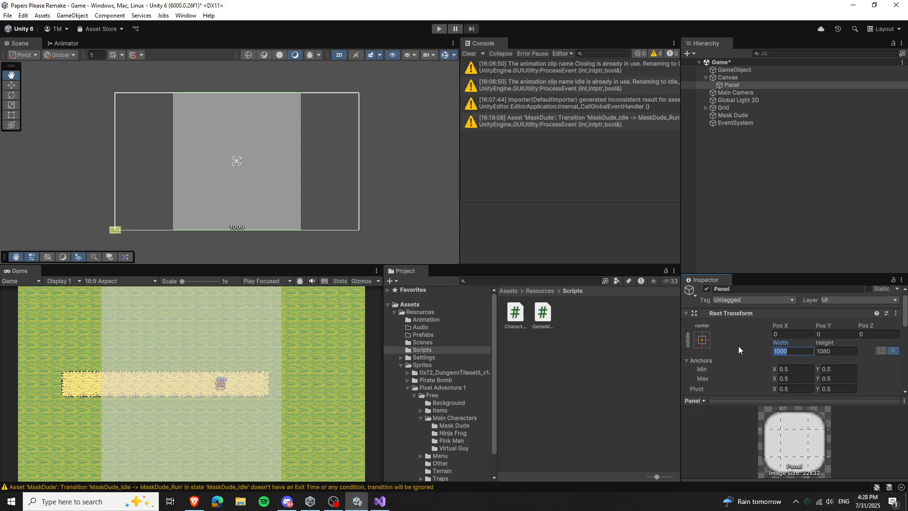
{"action": "left_click", "coordinate": [836, 351]}
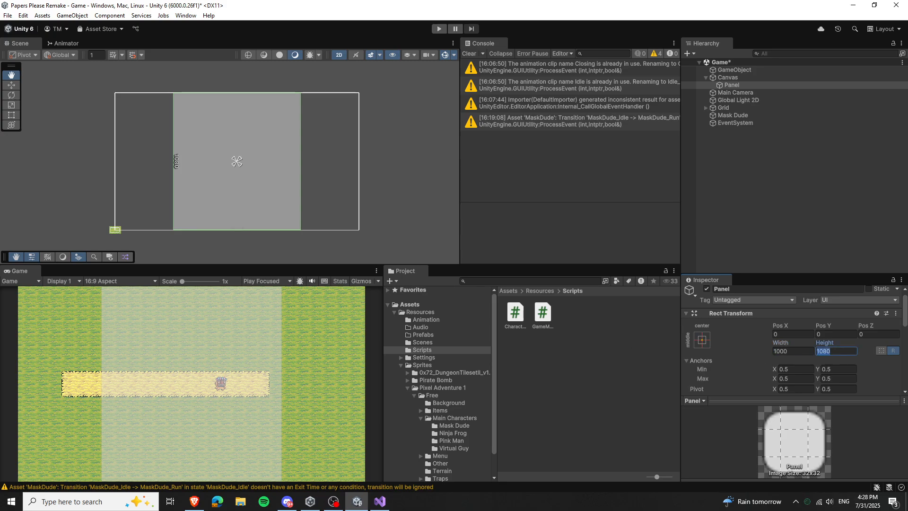
{"action": "type", "text": "500"}
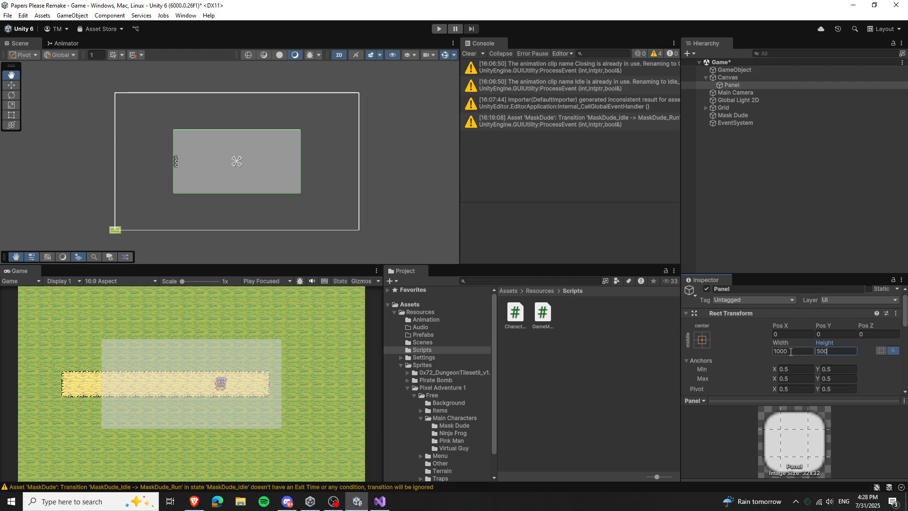
Step: Set the Panel's width to 1200 and its height to 700, and save the scene
{"action": "left_click", "coordinate": [793, 351]}
{"action": "type", "text": "12"}
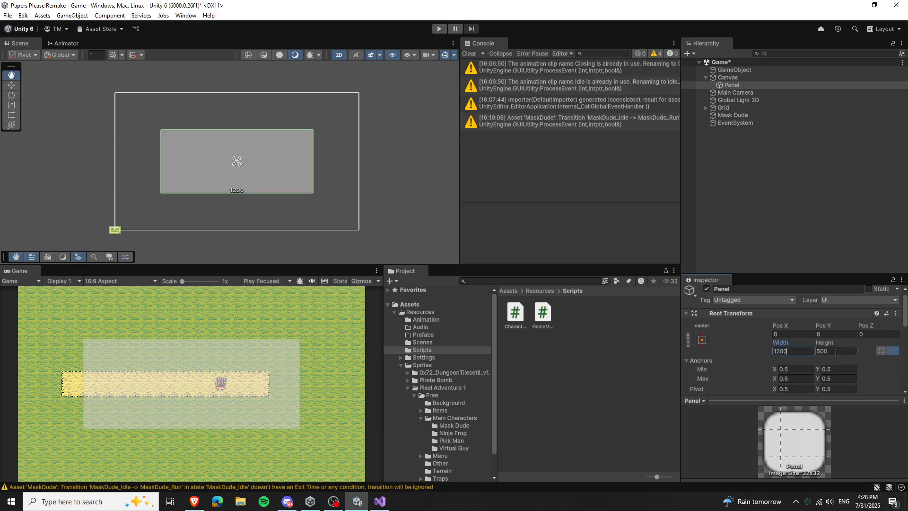
{"action": "left_click", "coordinate": [835, 352]}
{"action": "type", "text": "700"}
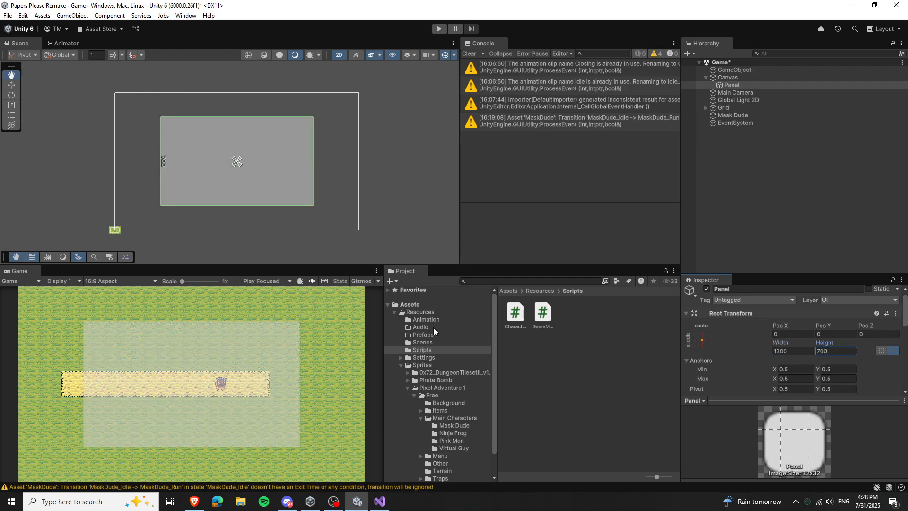
{"action": "key", "text": "ctrl+s"}
{"action": "scroll", "coordinate": [786, 359], "scroll_direction": "down", "scroll_amount": 5}
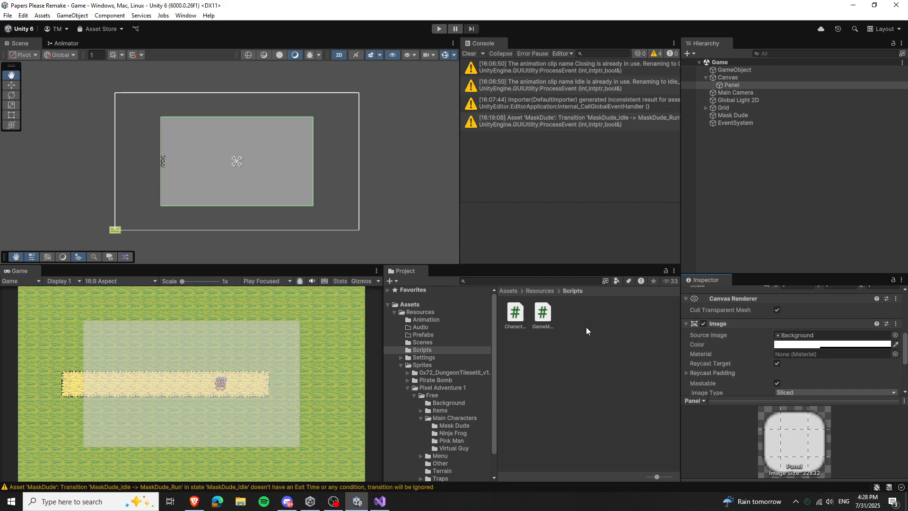
Step: Extract the Retro Pixel Ribbons, Banners and Frames 2 archive from the desktop's Auto Boss Battle Assets folder and open the extracted folder
{"action": "left_click", "coordinate": [852, 4]}
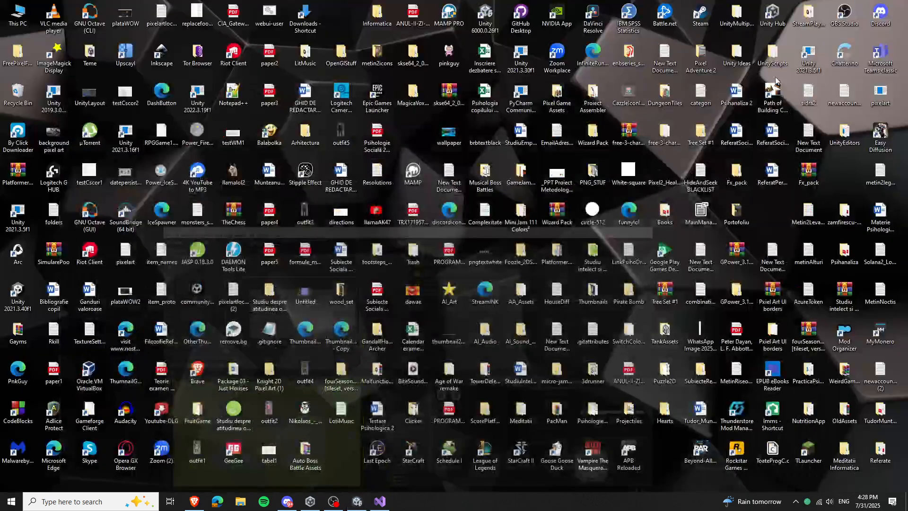
{"action": "double_click", "coordinate": [313, 452]}
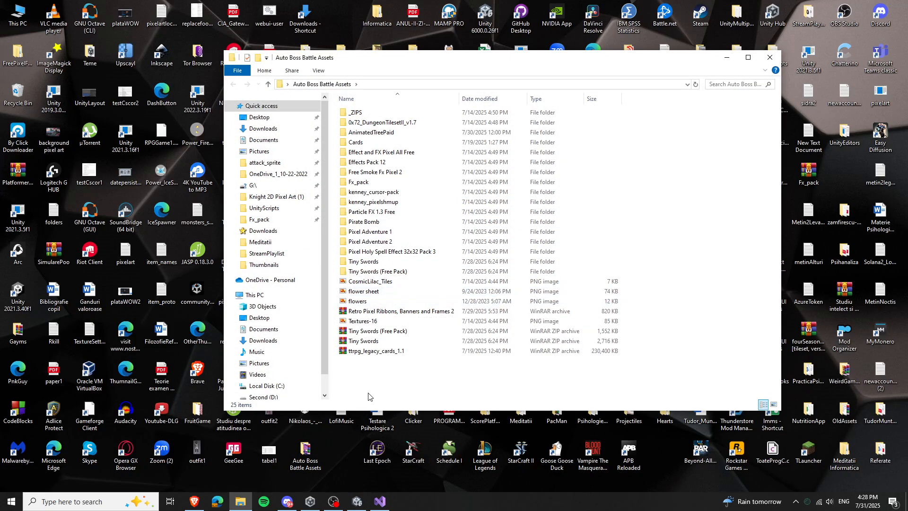
{"action": "double_click", "coordinate": [415, 313]}
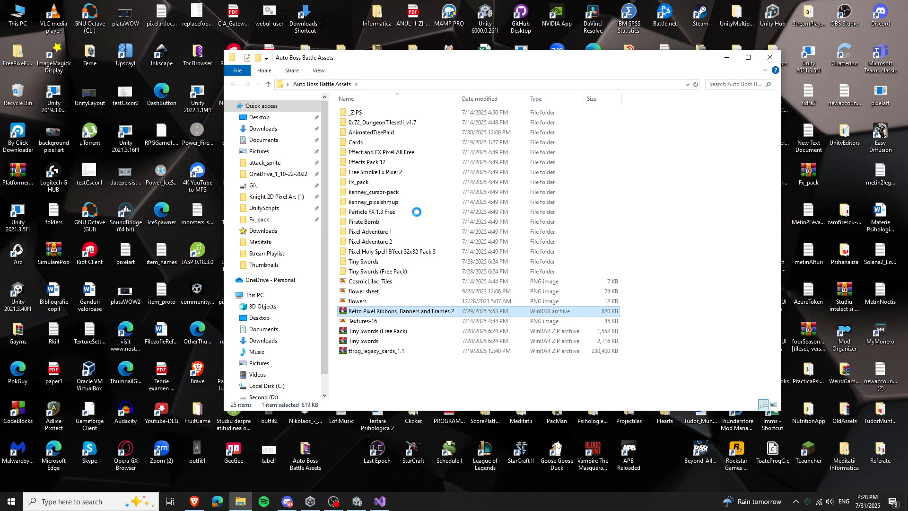
{"action": "mouse_move", "coordinate": [446, 98]}
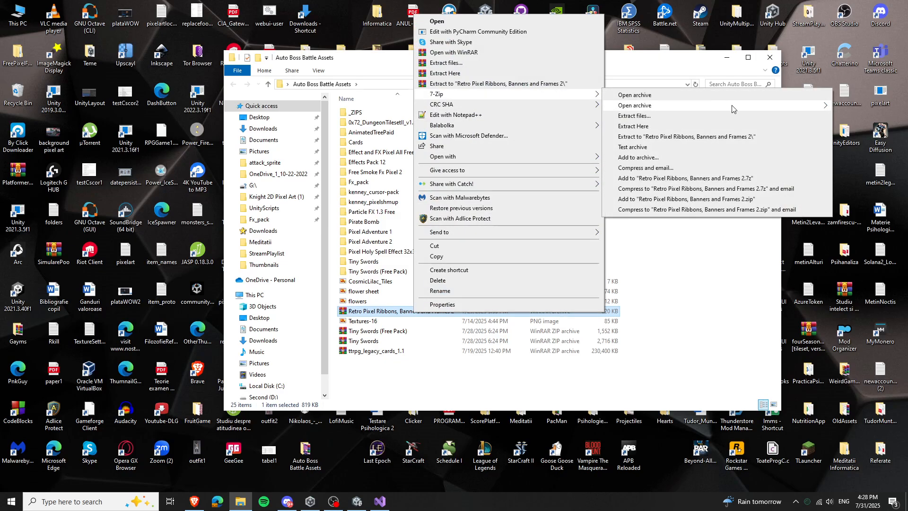
{"action": "left_click", "coordinate": [689, 115]}
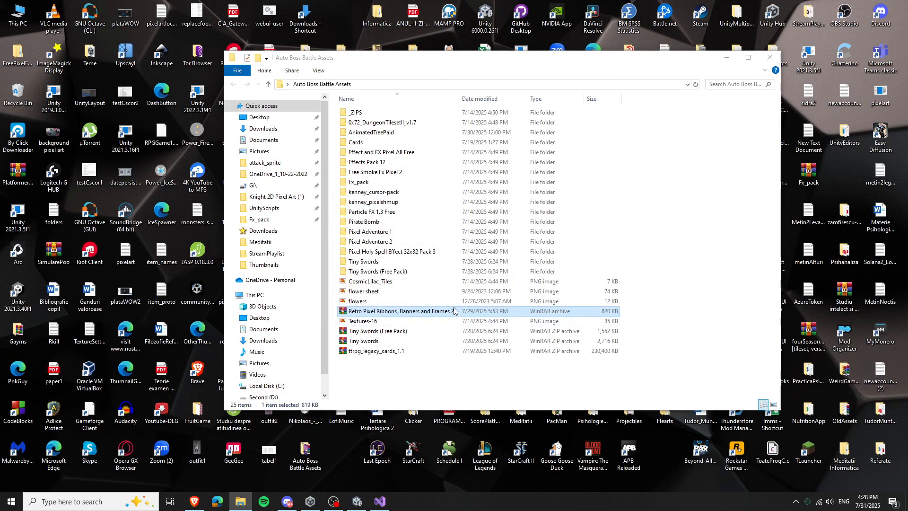
{"action": "double_click", "coordinate": [401, 262]}
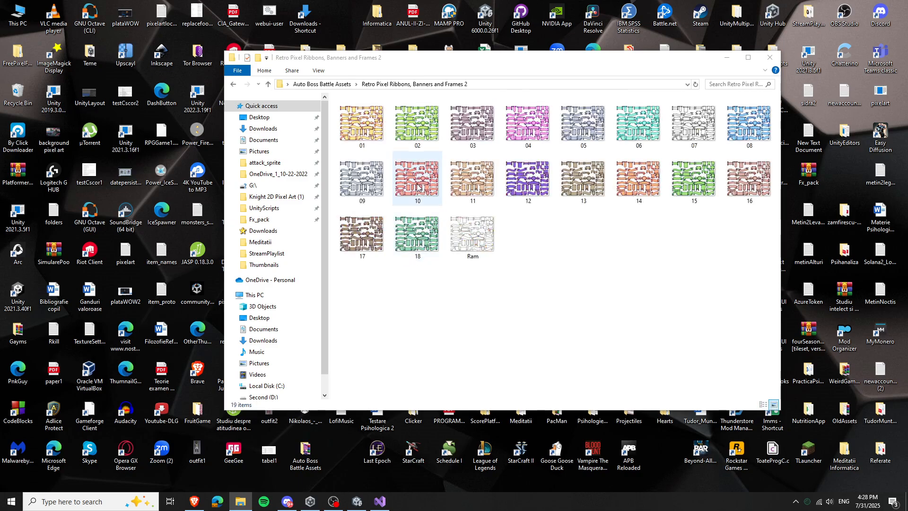
Step: Examine the ribbon and frame sprite sheets 01 and 16 in the image viewer
{"action": "double_click", "coordinate": [364, 120]}
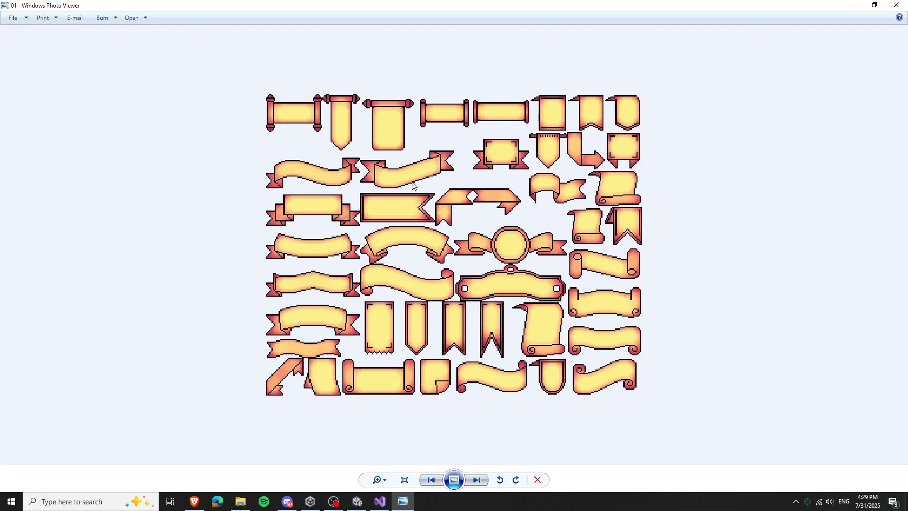
{"action": "left_click", "coordinate": [896, 5]}
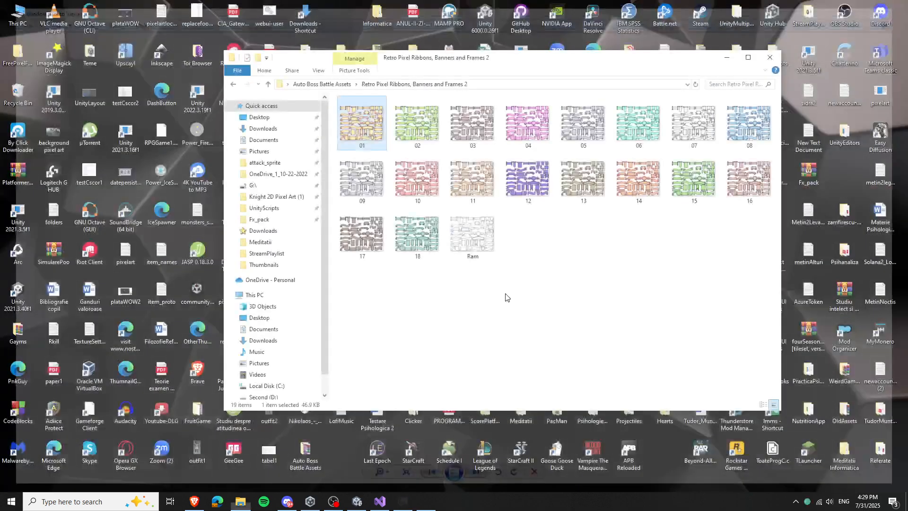
{"action": "double_click", "coordinate": [368, 137]}
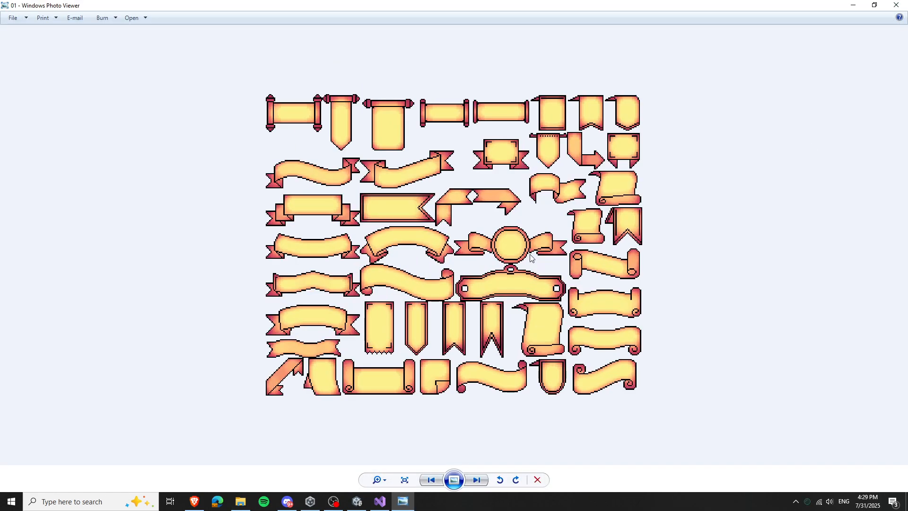
{"action": "left_click", "coordinate": [896, 4]}
{"action": "double_click", "coordinate": [747, 179]}
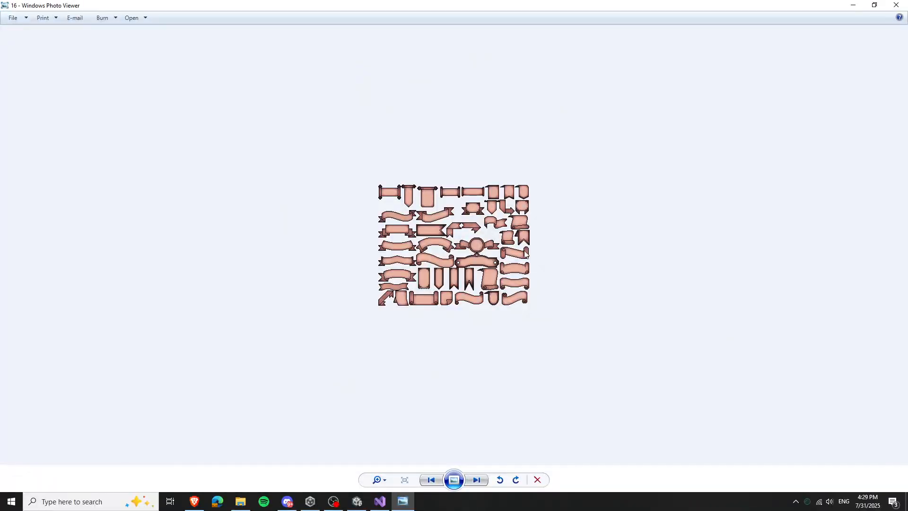
{"action": "left_click", "coordinate": [896, 5]}
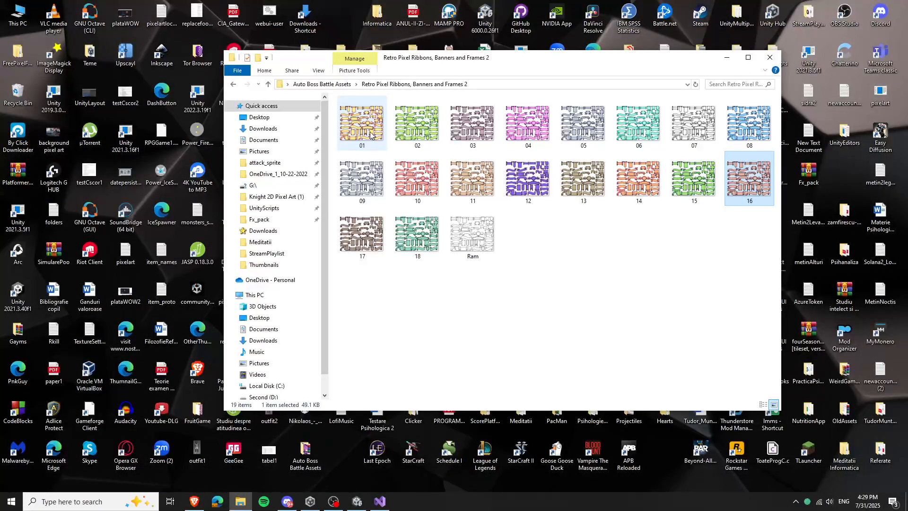
{"action": "double_click", "coordinate": [369, 137]}
{"action": "scroll", "coordinate": [454, 245], "scroll_direction": "up", "scroll_amount": 5}
{"action": "left_click", "coordinate": [896, 5]}
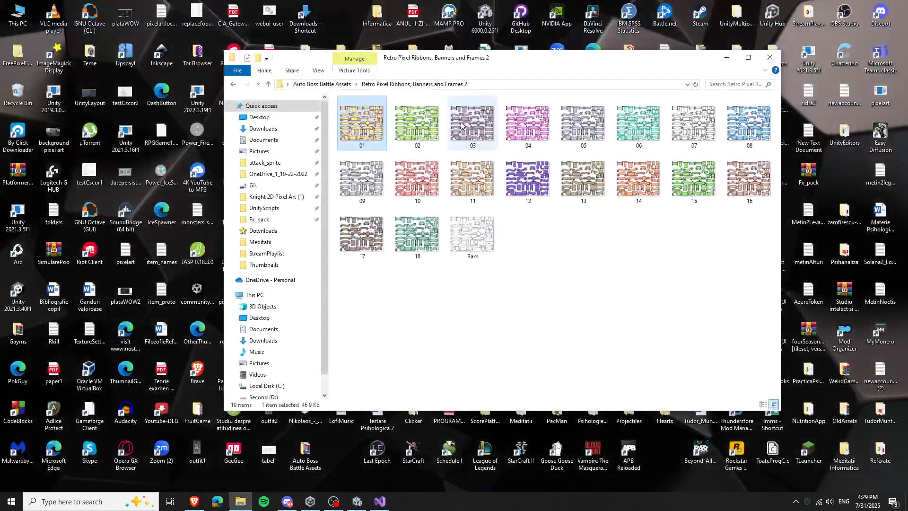
Step: Close the browser tab with the Unity struct inspector search in Brave and return to Unity
{"action": "left_click", "coordinate": [353, 503]}
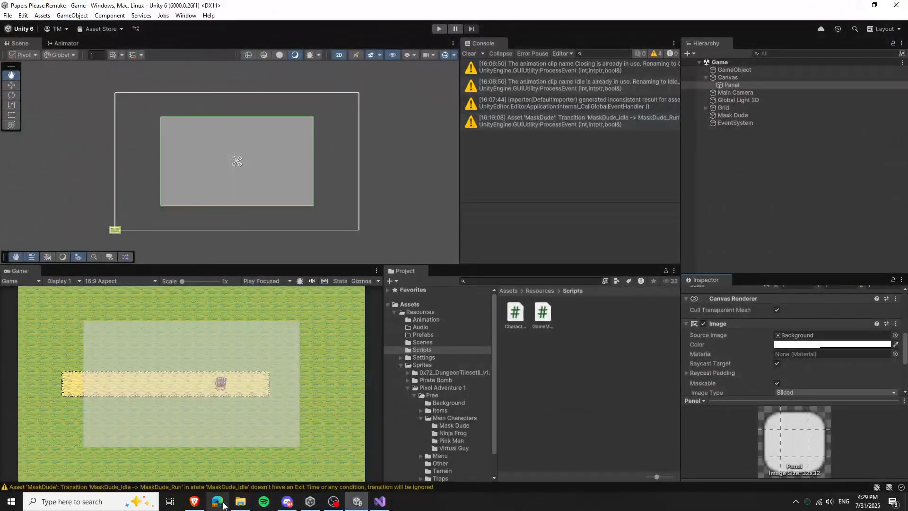
{"action": "left_click", "coordinate": [216, 503]}
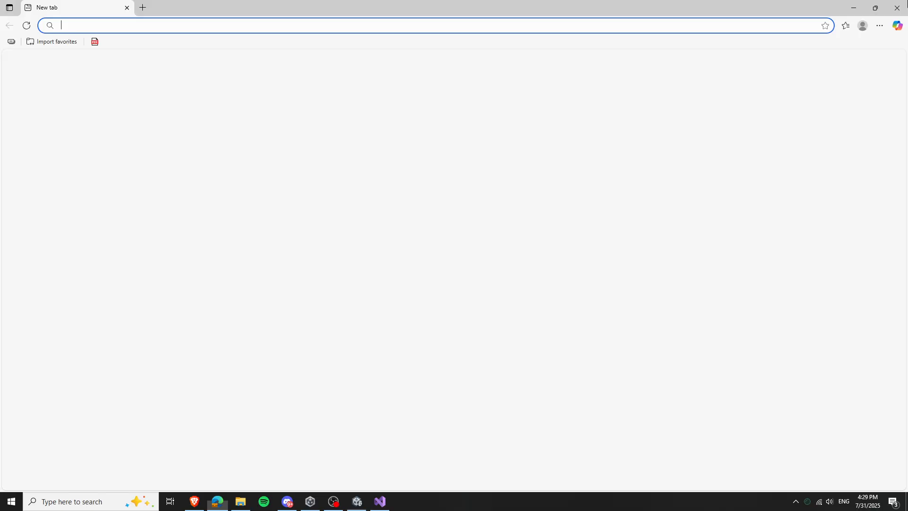
{"action": "left_click", "coordinate": [215, 503]}
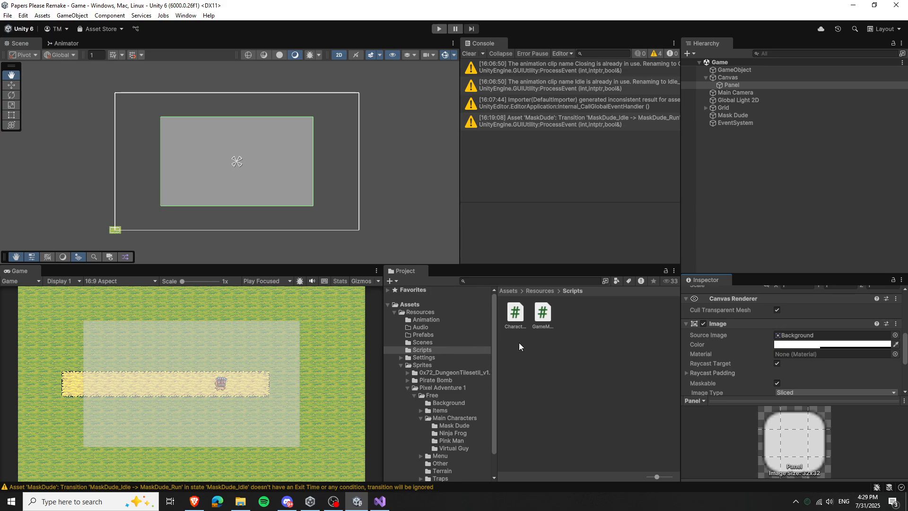
{"action": "left_click", "coordinate": [193, 502]}
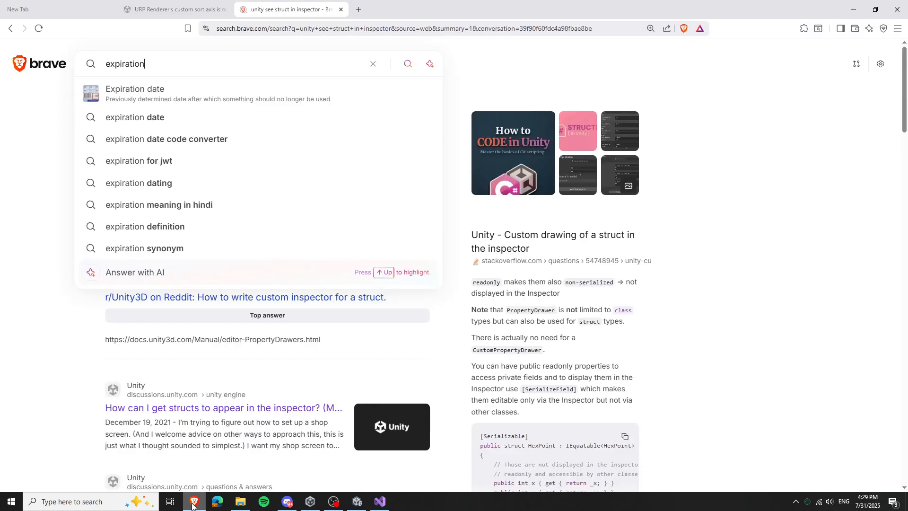
{"action": "left_click", "coordinate": [341, 9]}
{"action": "left_click", "coordinate": [854, 9]}
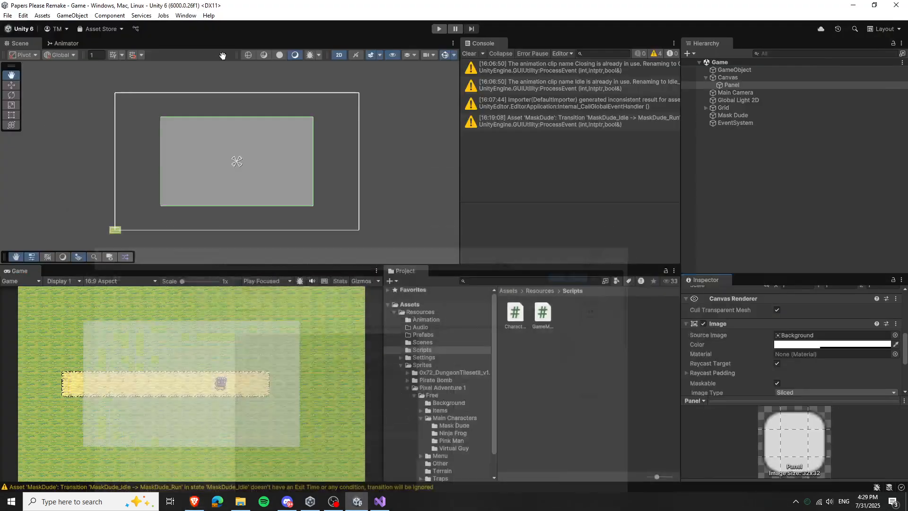
Step: Open the Package Manager and search My Assets for UI
{"action": "left_click", "coordinate": [186, 15]}
{"action": "left_click", "coordinate": [211, 136]}
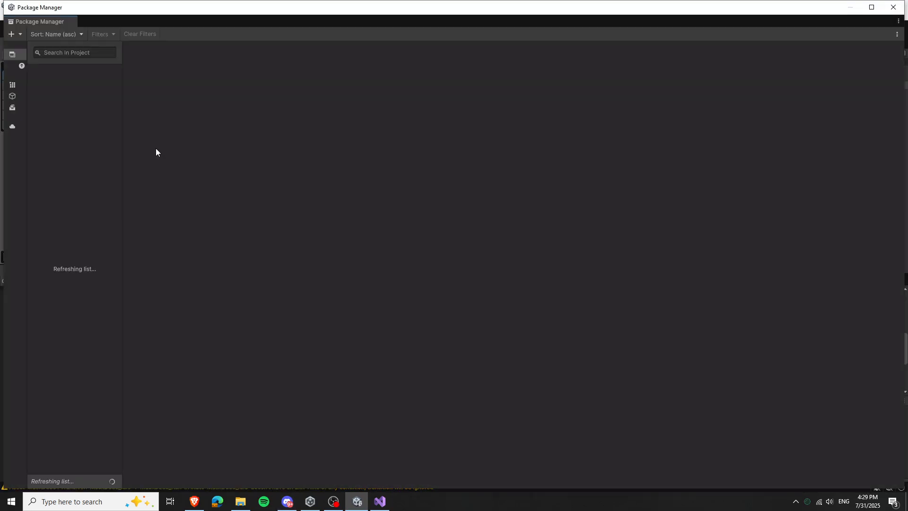
{"action": "left_click", "coordinate": [12, 96]}
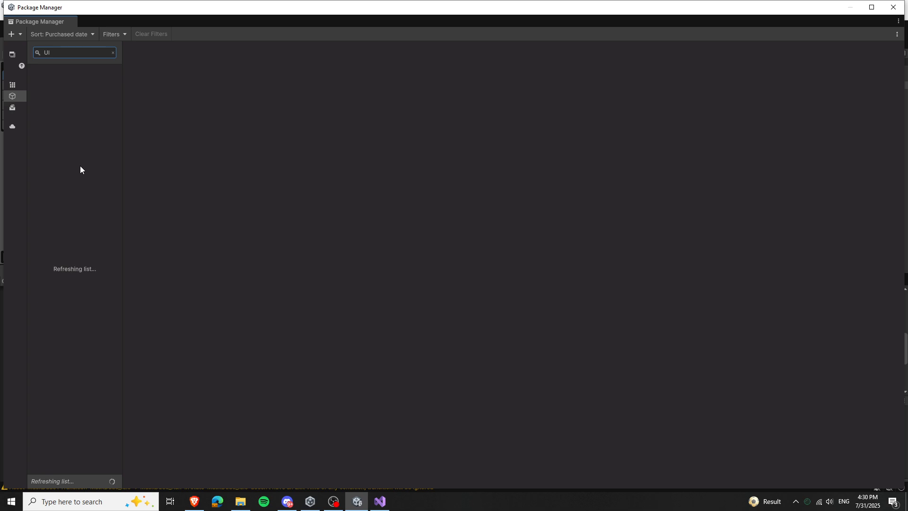
{"action": "left_click", "coordinate": [72, 55]}
{"action": "left_click", "coordinate": [285, 502]}
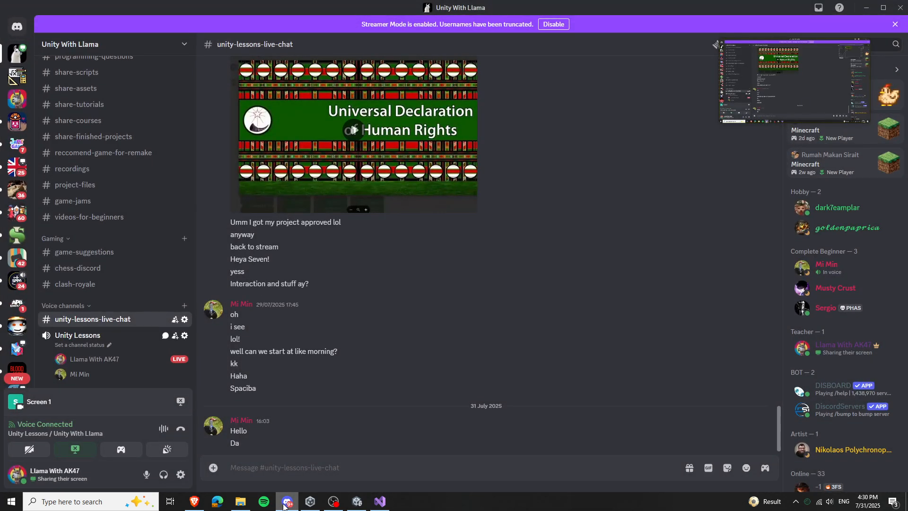
{"action": "left_click", "coordinate": [285, 502]}
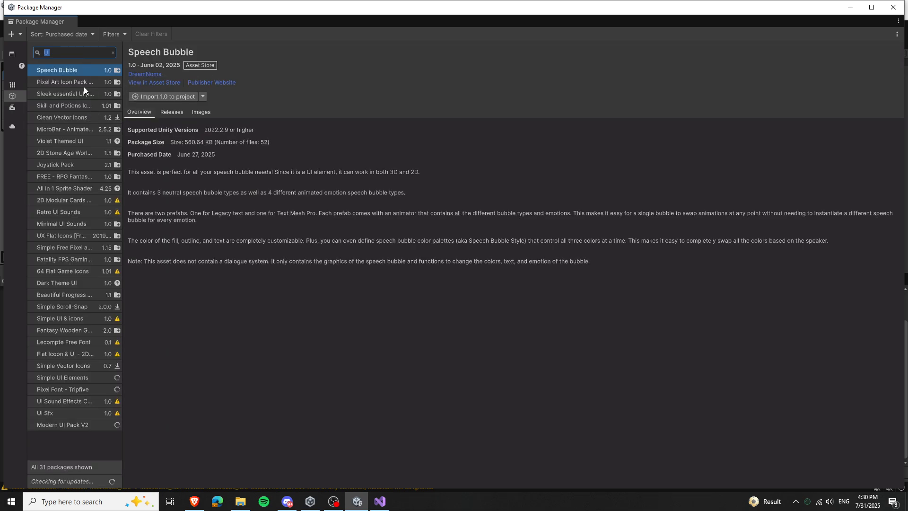
Step: Examine the found UI packages, including Pixel Art Icon Pack - RPG, 2D Modular Cards KIT DEMO, Simple Scroll-Snap and Beautiful Progress Bar Free
{"action": "left_click", "coordinate": [75, 83]}
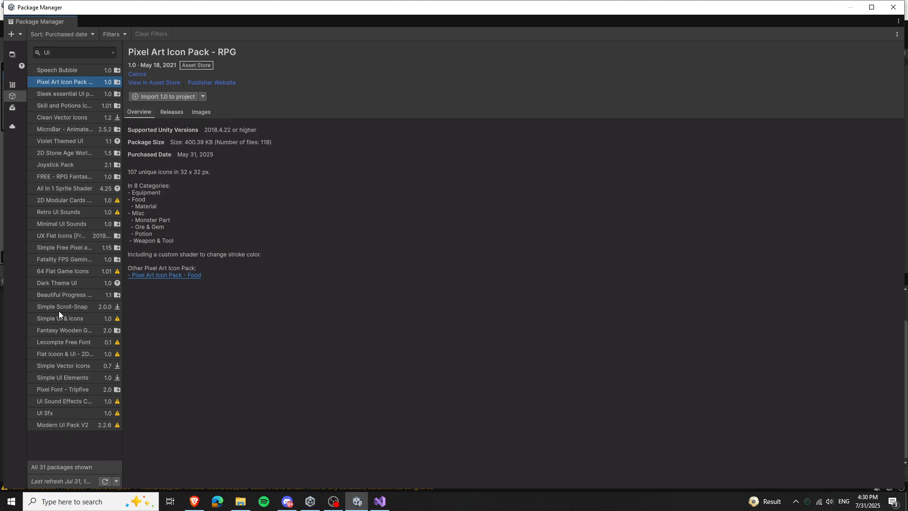
{"action": "left_click", "coordinate": [71, 176]}
{"action": "left_click", "coordinate": [73, 189]}
{"action": "left_click", "coordinate": [77, 201]}
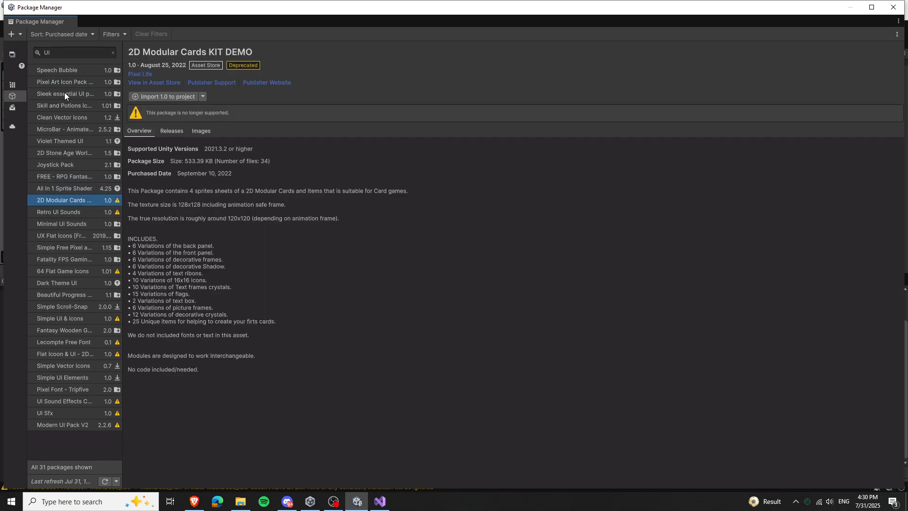
{"action": "left_click", "coordinate": [75, 118]}
{"action": "left_click", "coordinate": [77, 142]}
{"action": "left_click", "coordinate": [68, 308]}
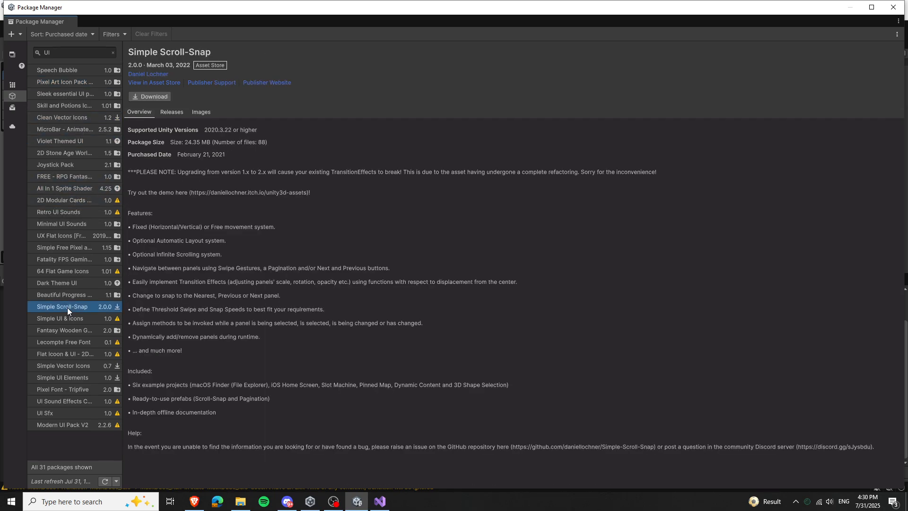
{"action": "left_click", "coordinate": [67, 294]}
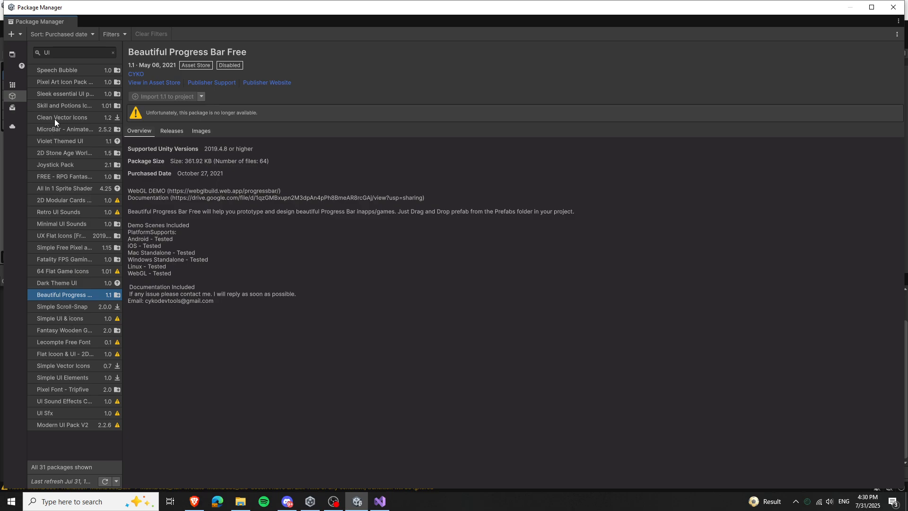
{"action": "left_click", "coordinate": [72, 35]}
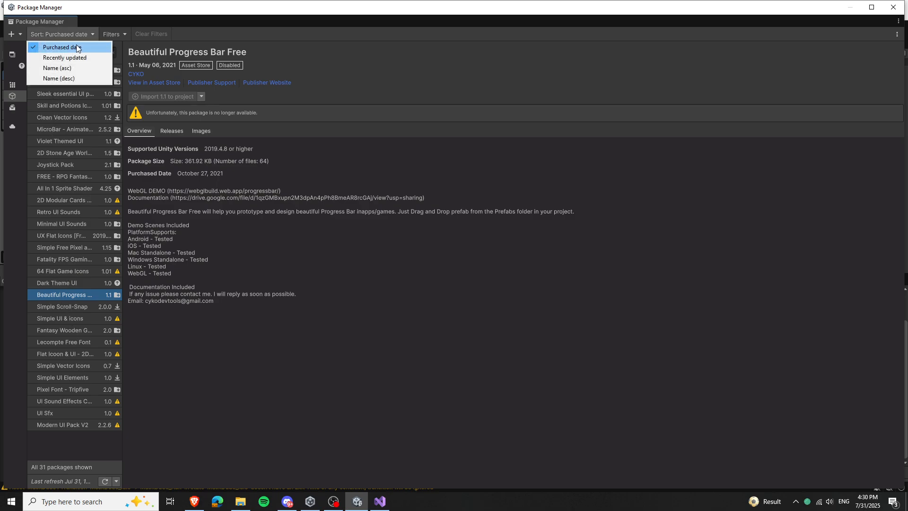
{"action": "left_click", "coordinate": [128, 33]}
Step: Search the My Assets packages for item
{"action": "left_click_drag", "start_coordinate": [83, 53], "coordinate": [3, 52]}
{"action": "type", "text": "i"}
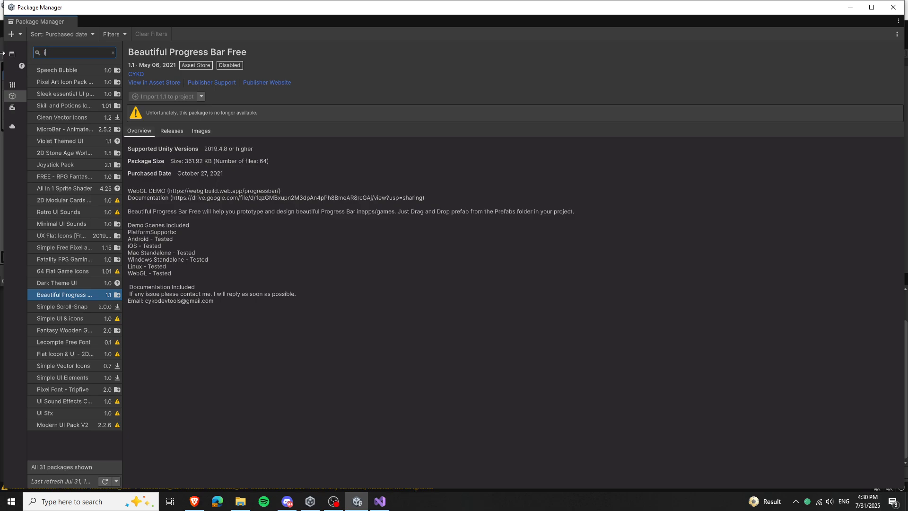
{"action": "type", "text": "tem"}
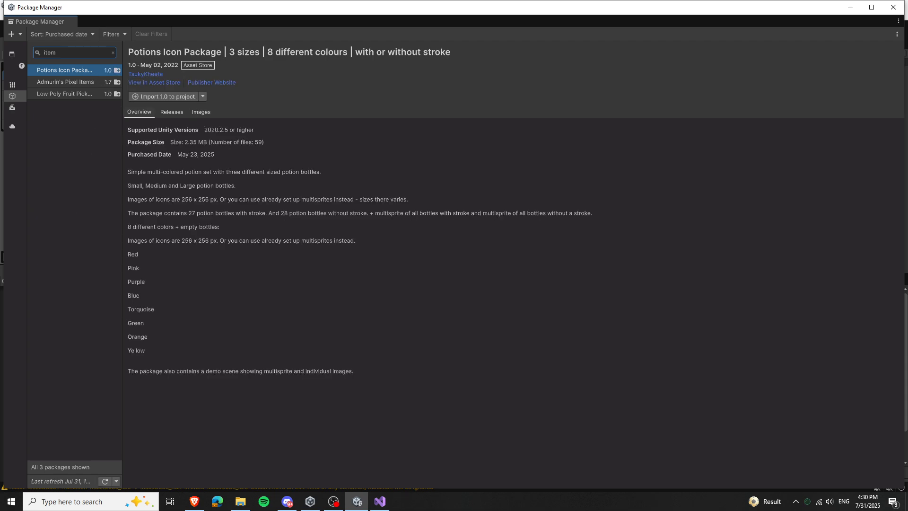
{"action": "left_click", "coordinate": [74, 81]}
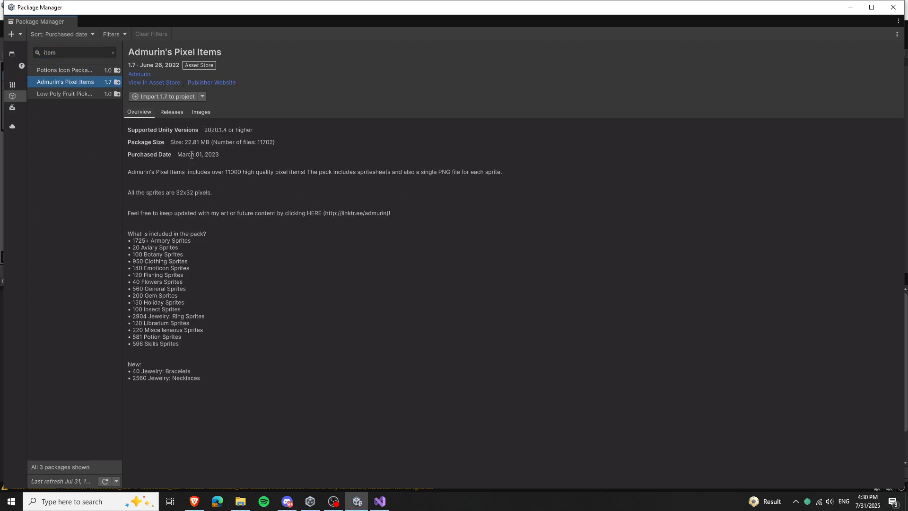
{"action": "left_click", "coordinate": [157, 97]}
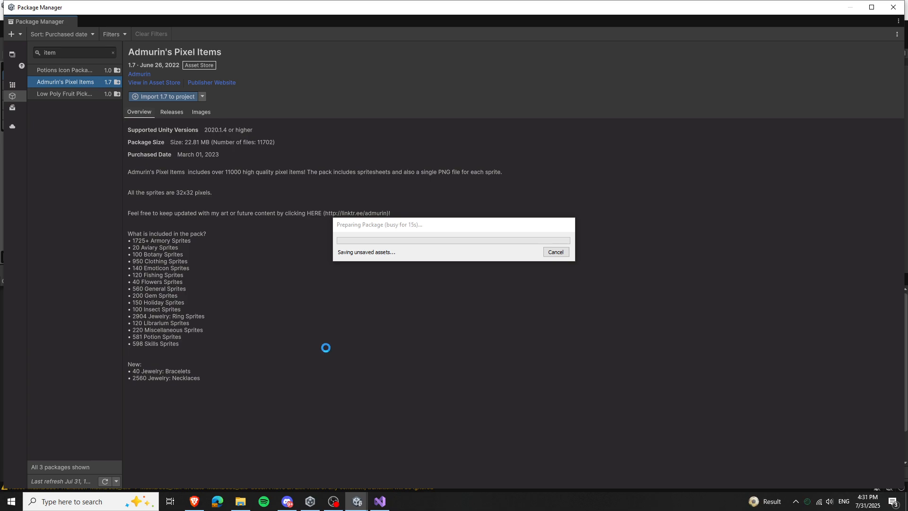
Step: Switch to Visual Studio and review the birthDate, gender, country and expirationDate fields of the Character class, then check the package import in Unity
{"action": "left_click", "coordinate": [380, 501]}
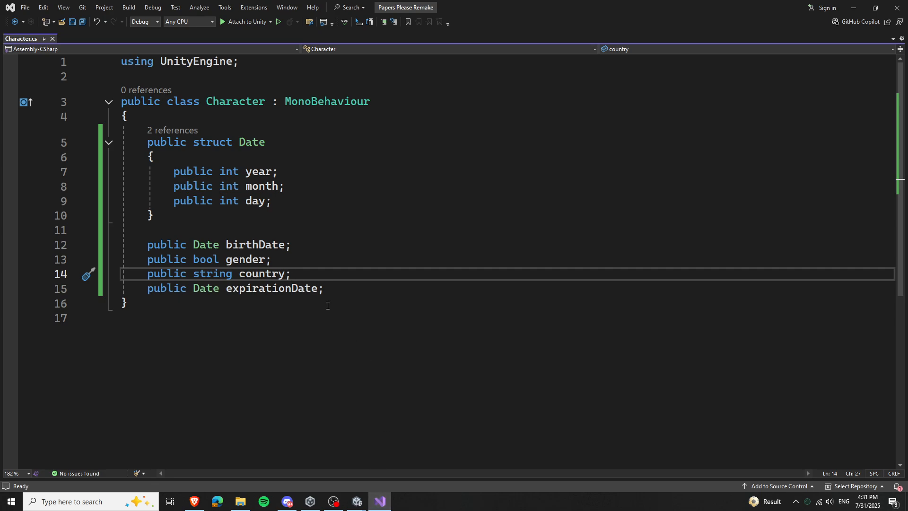
{"action": "left_click", "coordinate": [320, 293]}
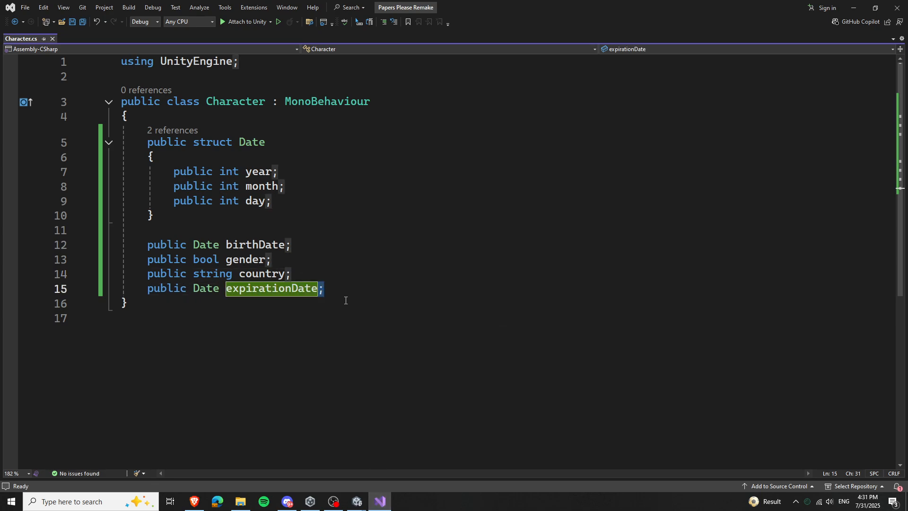
{"action": "left_click", "coordinate": [336, 277]}
{"action": "left_click_drag", "start_coordinate": [148, 242], "coordinate": [291, 246]}
{"action": "left_click_drag", "start_coordinate": [280, 260], "coordinate": [121, 245]}
{"action": "left_click_drag", "start_coordinate": [296, 274], "coordinate": [122, 259]}
{"action": "left_click", "coordinate": [346, 290]}
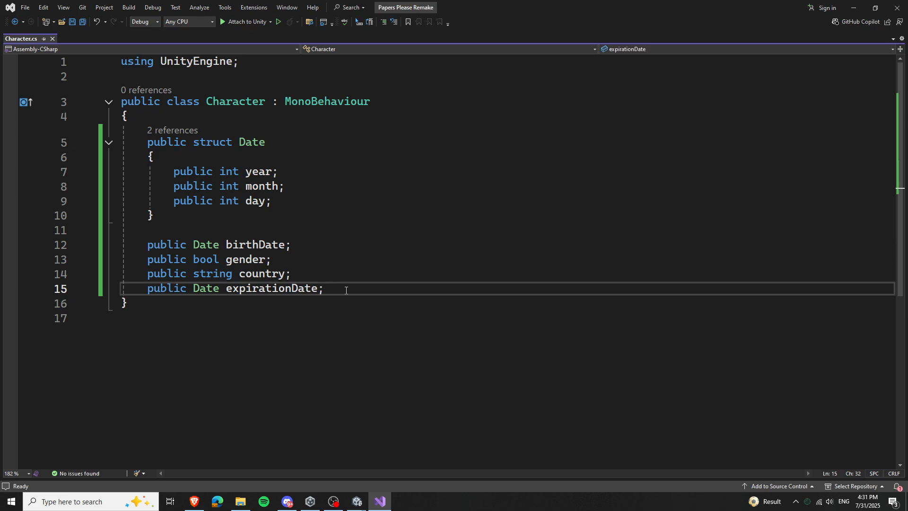
{"action": "left_click", "coordinate": [861, 6]}
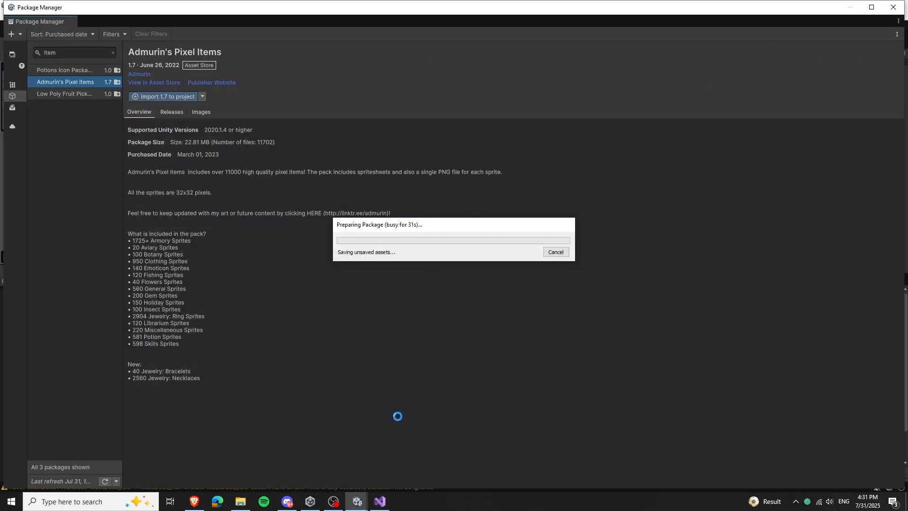
Step: Return to Visual Studio and read through the whole Character script, including the Date struct and the public fields
{"action": "left_click", "coordinate": [380, 501]}
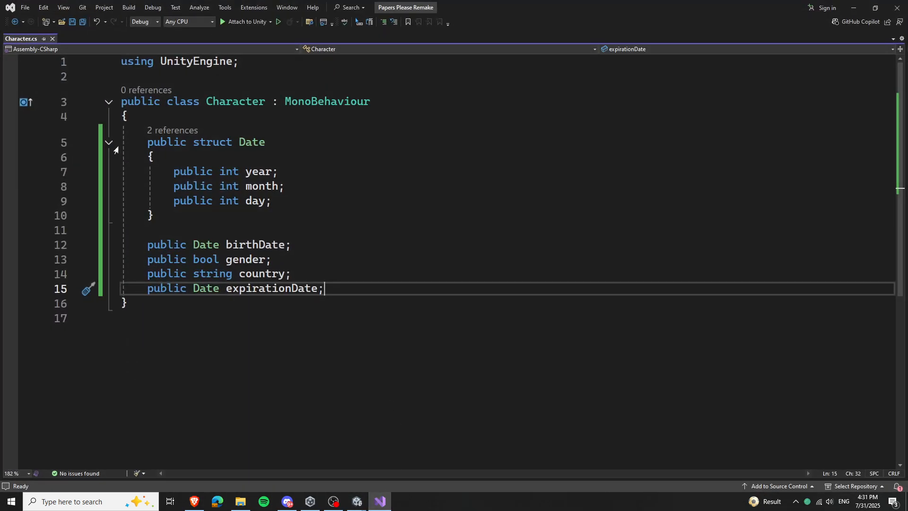
{"action": "left_click_drag", "start_coordinate": [111, 62], "coordinate": [312, 318]}
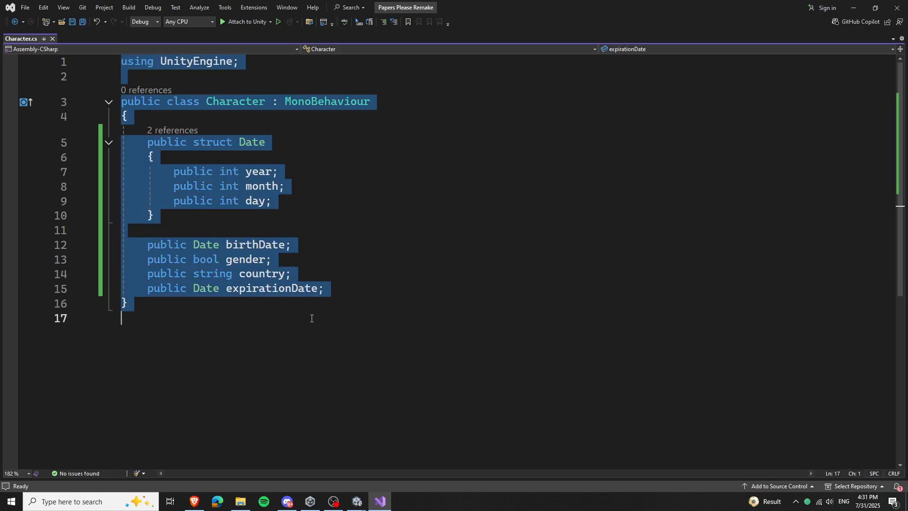
{"action": "left_click", "coordinate": [385, 278]}
{"action": "left_click_drag", "start_coordinate": [365, 304], "coordinate": [100, 98]}
{"action": "left_click", "coordinate": [289, 171]}
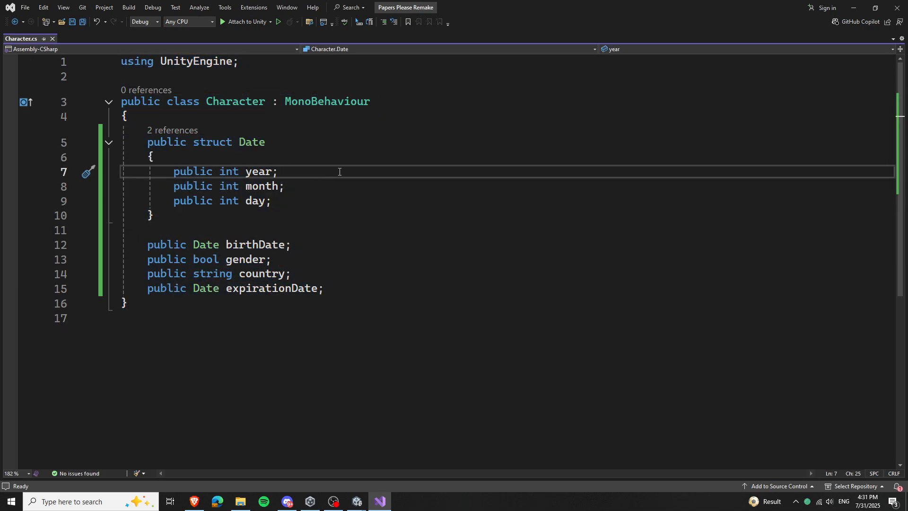
{"action": "left_click_drag", "start_coordinate": [142, 241], "coordinate": [120, 260]}
{"action": "left_click_drag", "start_coordinate": [310, 273], "coordinate": [119, 275]}
{"action": "left_click_drag", "start_coordinate": [408, 311], "coordinate": [121, 259]}
{"action": "left_click", "coordinate": [368, 168]}
{"action": "left_click_drag", "start_coordinate": [129, 303], "coordinate": [94, 73]}
{"action": "left_click", "coordinate": [327, 178]}
{"action": "left_click_drag", "start_coordinate": [360, 294], "coordinate": [118, 62]}
{"action": "left_click", "coordinate": [392, 196]}
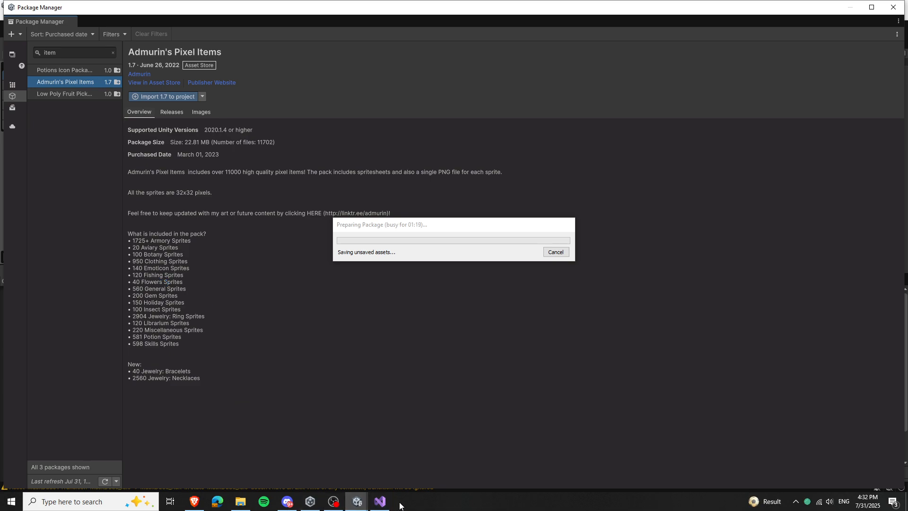
Step: Recheck the four Character field declarations in Visual Studio, save Character.cs, and return to Unity
{"action": "left_click", "coordinate": [381, 502]}
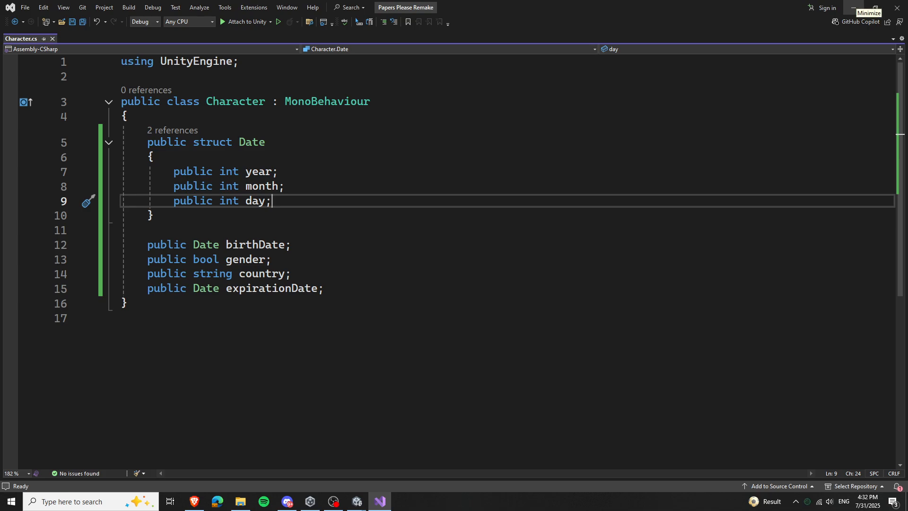
{"action": "left_click_drag", "start_coordinate": [331, 288], "coordinate": [147, 230]}
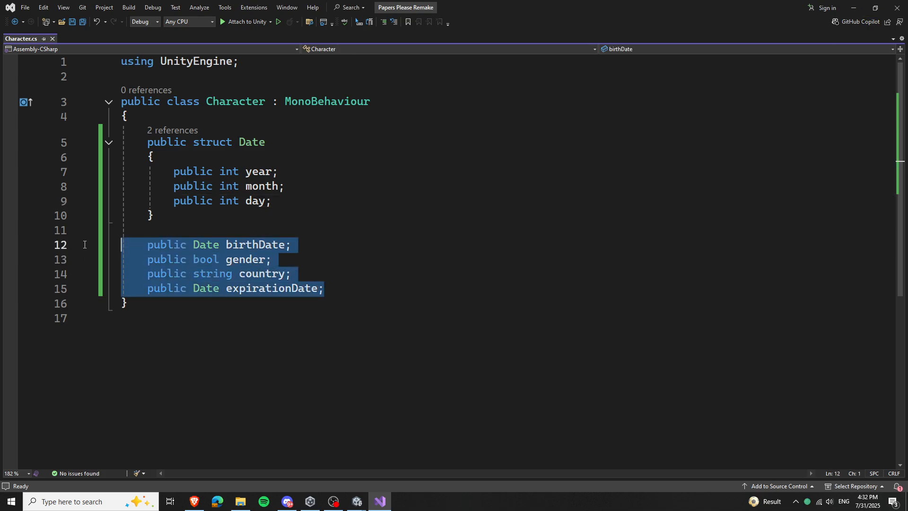
{"action": "key", "text": "Escape"}
{"action": "left_click_drag", "start_coordinate": [327, 288], "coordinate": [98, 224]}
{"action": "left_click", "coordinate": [360, 278]}
{"action": "left_click_drag", "start_coordinate": [331, 288], "coordinate": [128, 245]}
{"action": "left_click", "coordinate": [350, 257]}
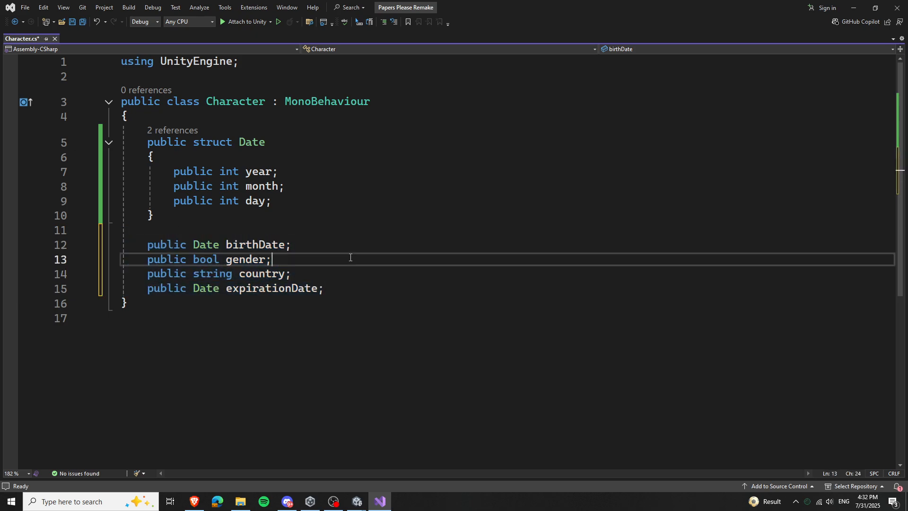
{"action": "left_click", "coordinate": [324, 288]}
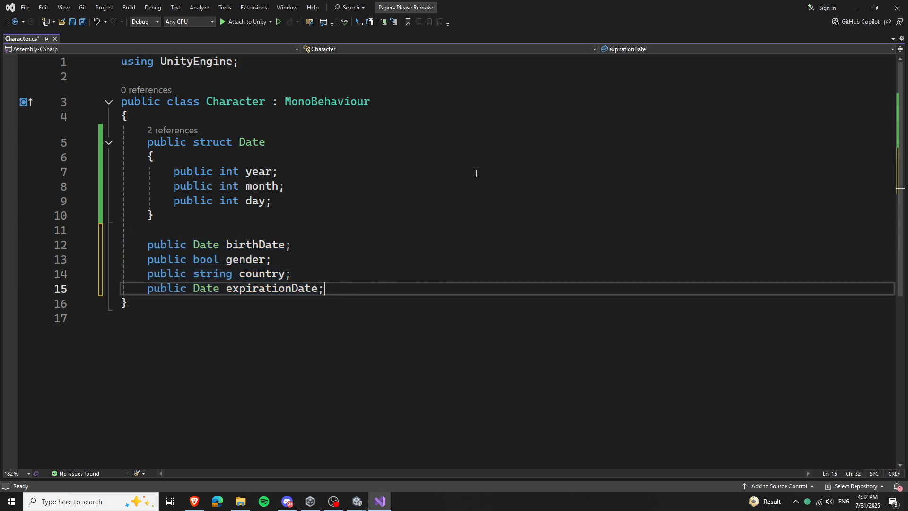
{"action": "key", "text": "ctrl+s"}
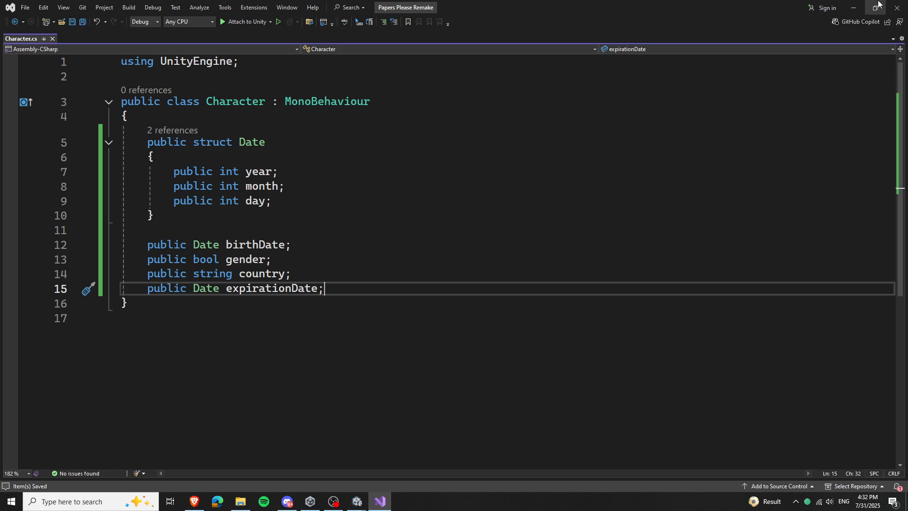
{"action": "left_click", "coordinate": [848, 9]}
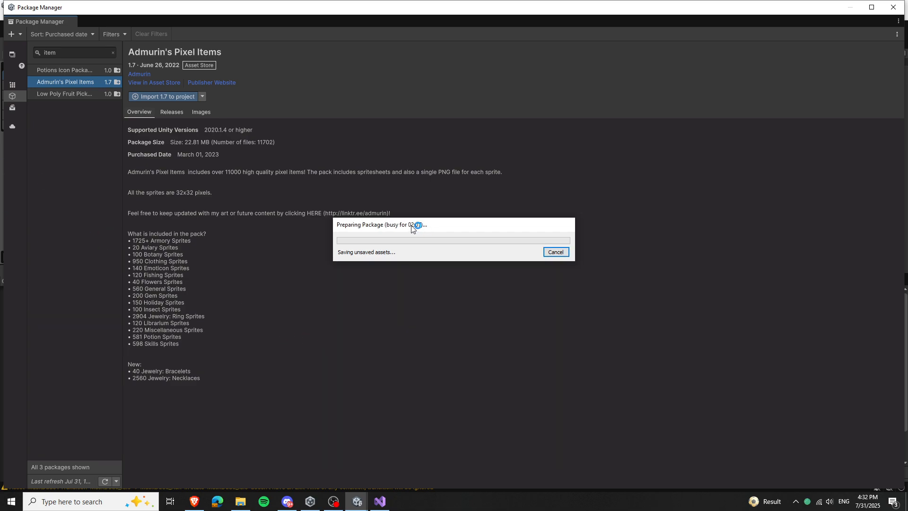
{"action": "left_click_drag", "start_coordinate": [450, 226], "coordinate": [417, 200]}
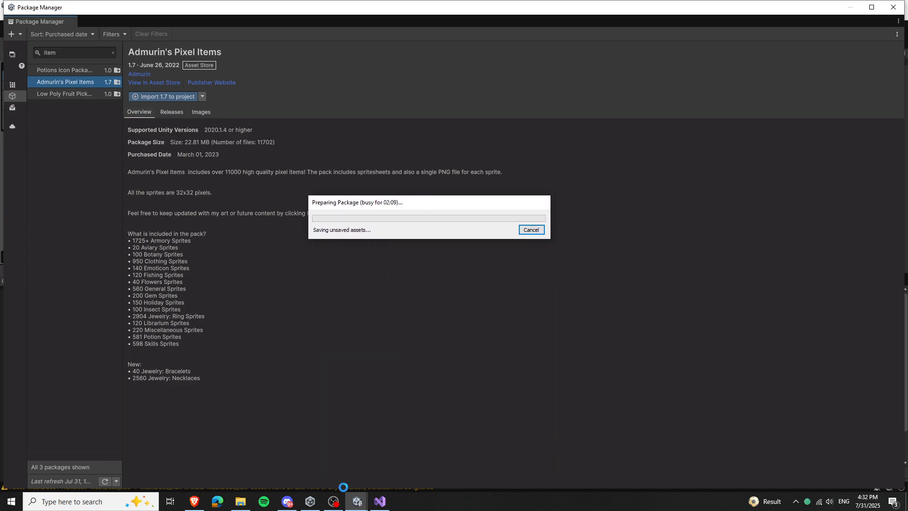